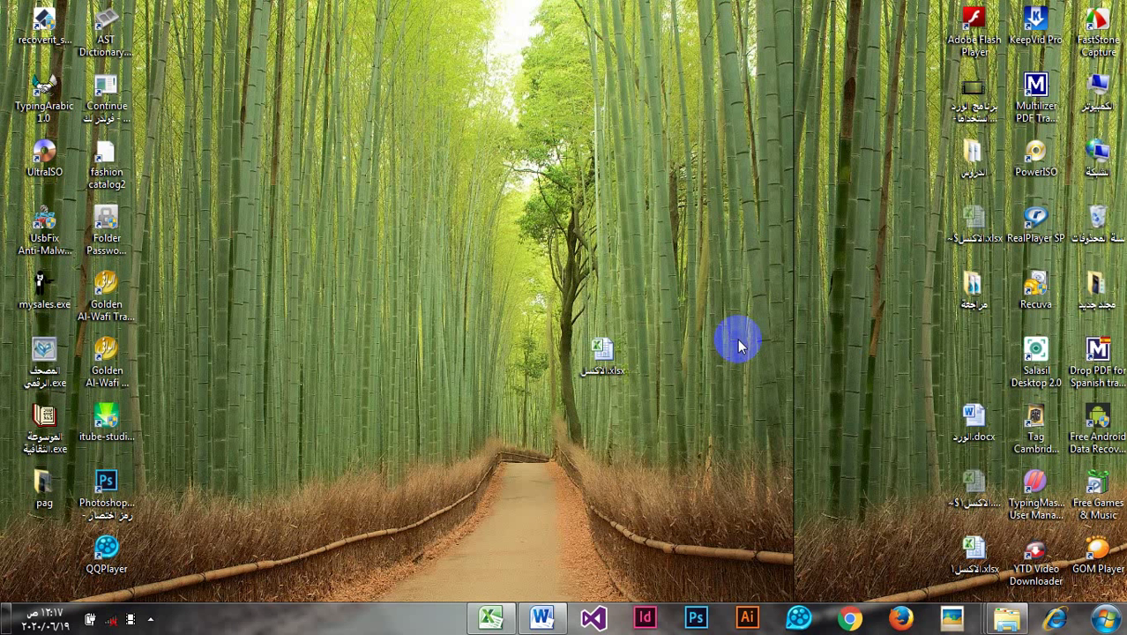
Step: Switch to the open Excel workbook الاكسل.xlsx with the student marks table
left_click(491, 619)
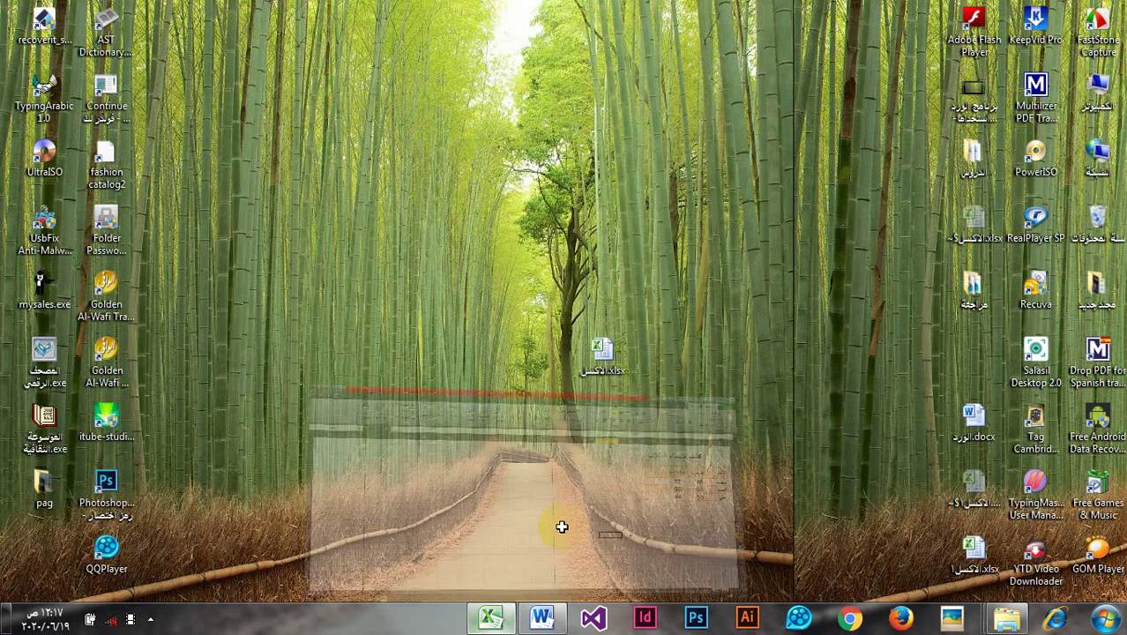
left_click(843, 355)
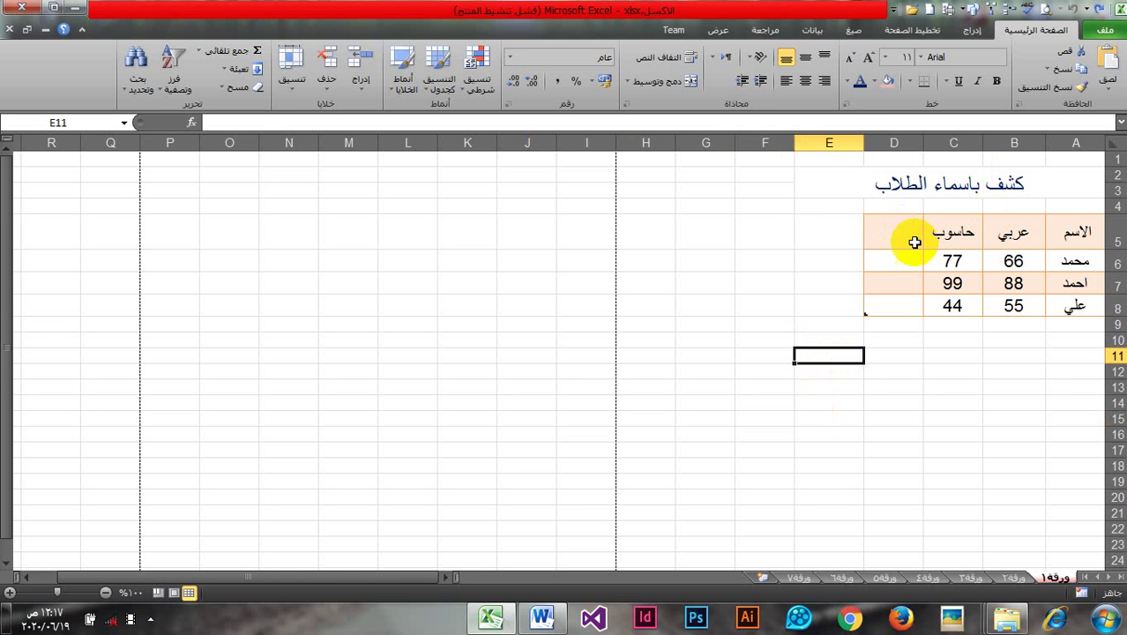
left_click(895, 350)
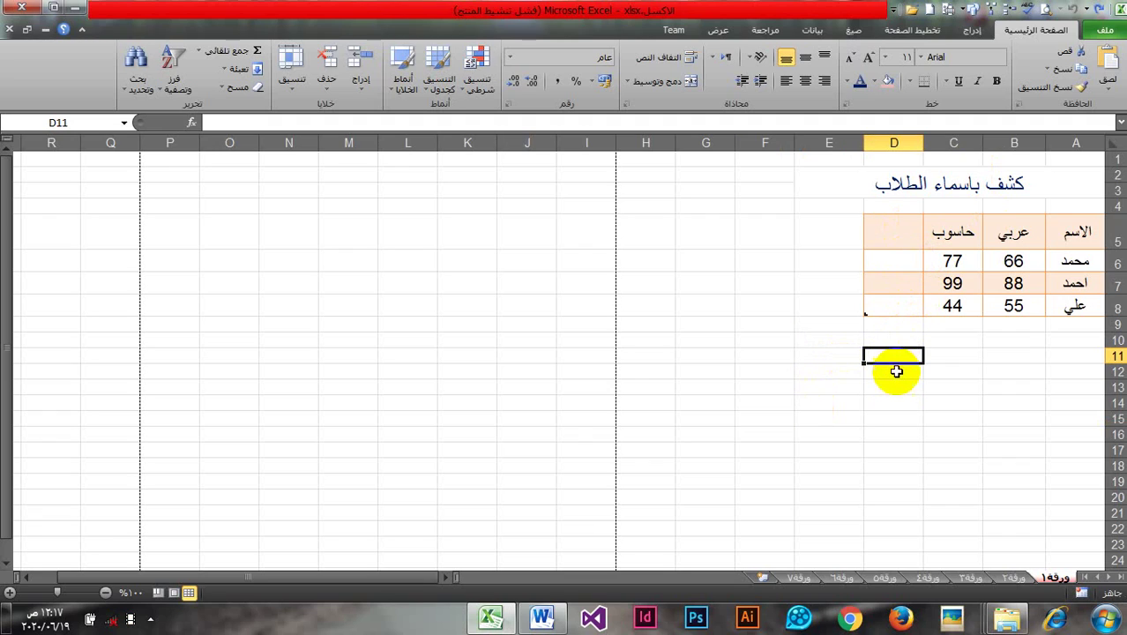
left_click(895, 388)
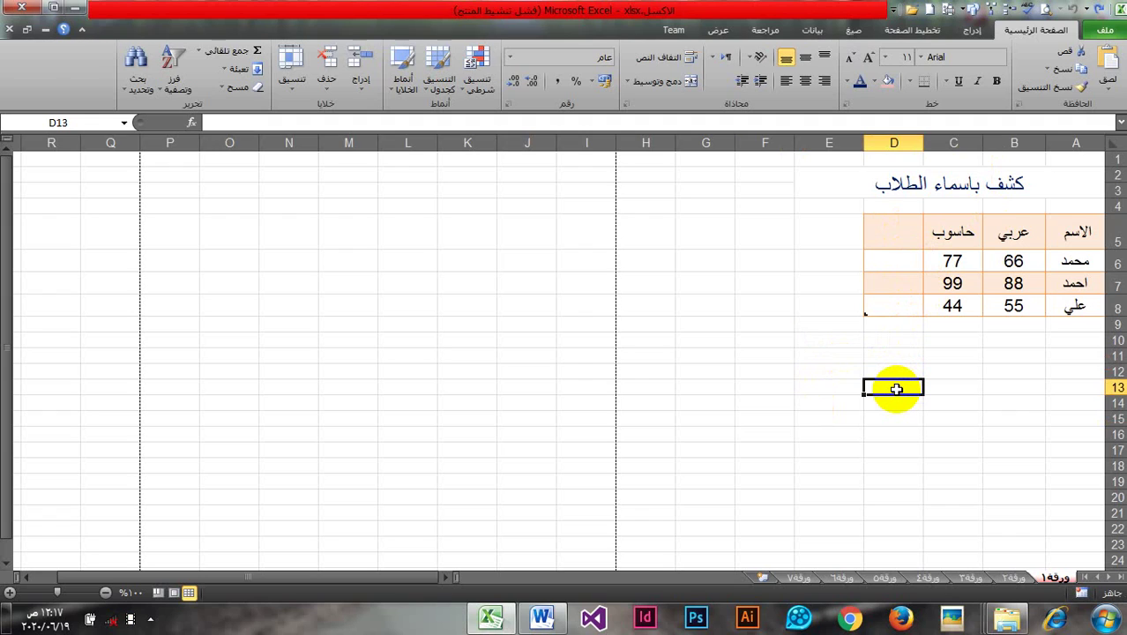
type("ال")
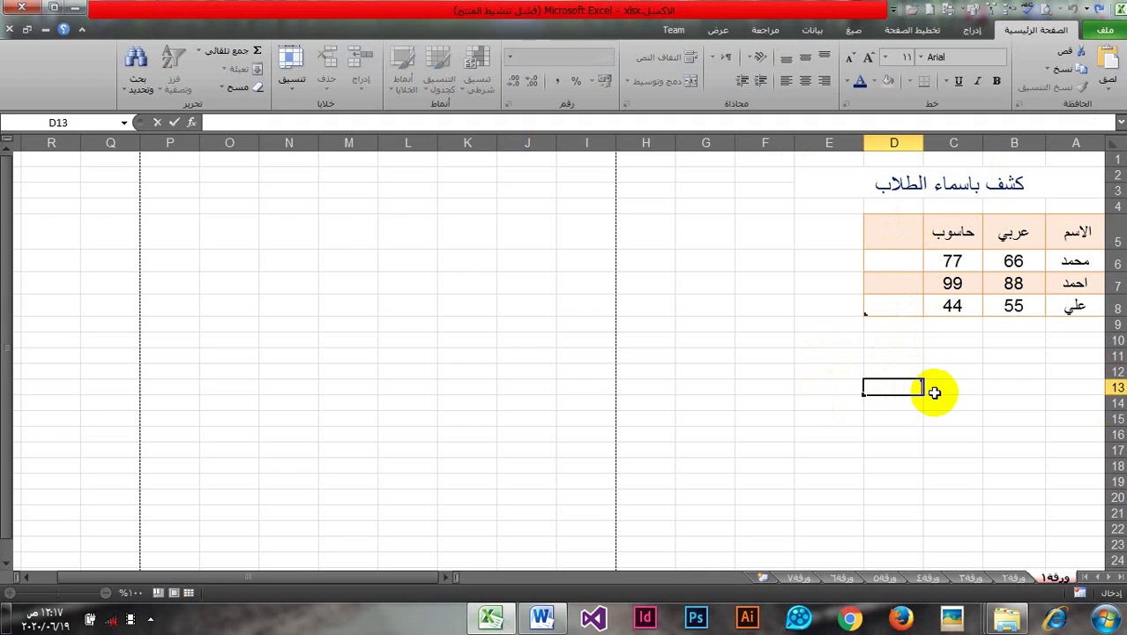
left_click(933, 394)
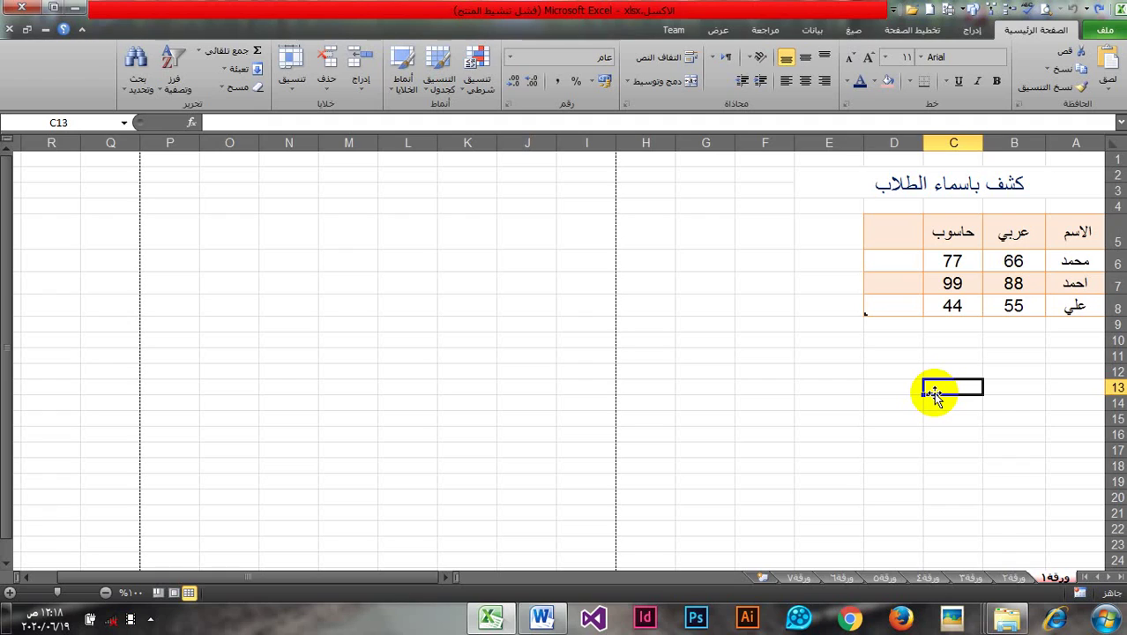
left_click(899, 371)
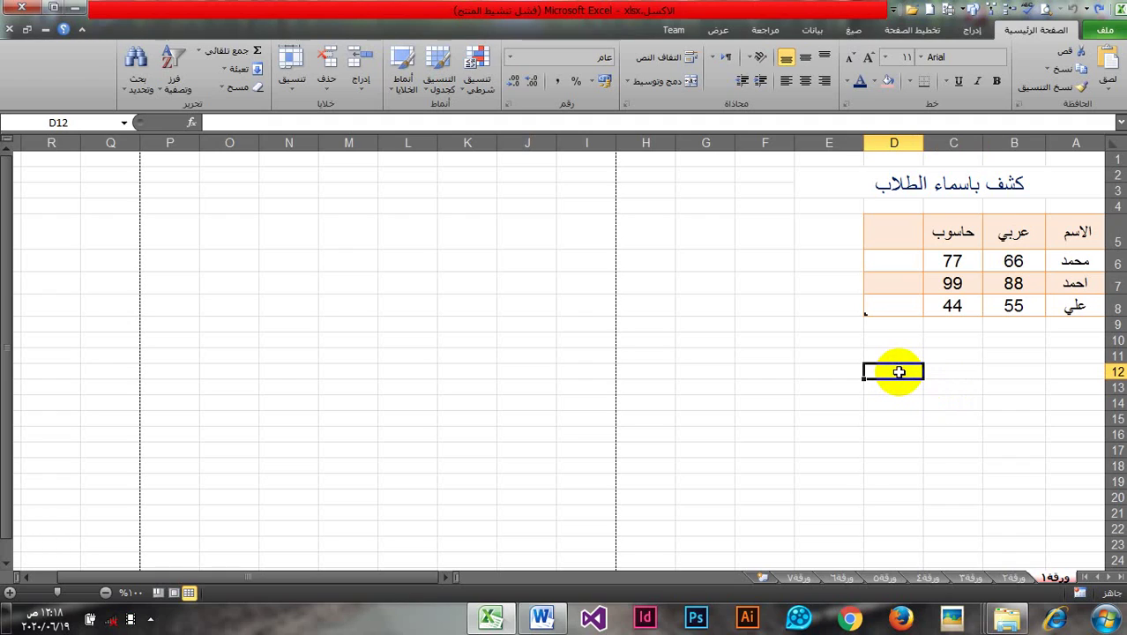
Step: Enter the weekday السبت in cell C12 below the student table
double_click(948, 371)
type("ال")
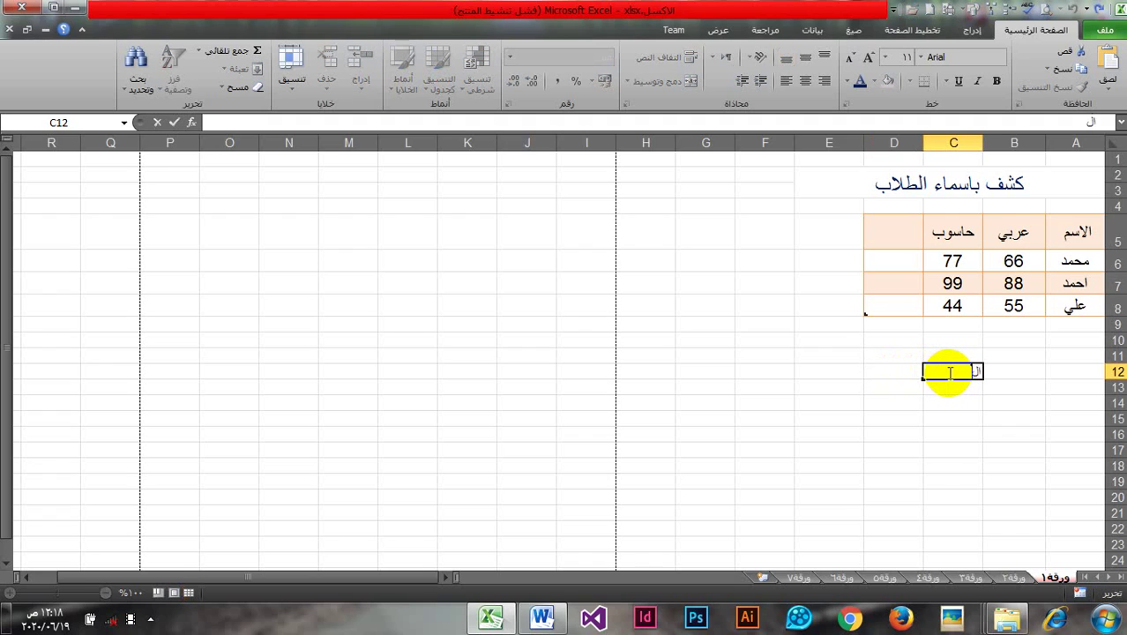
type("سبت")
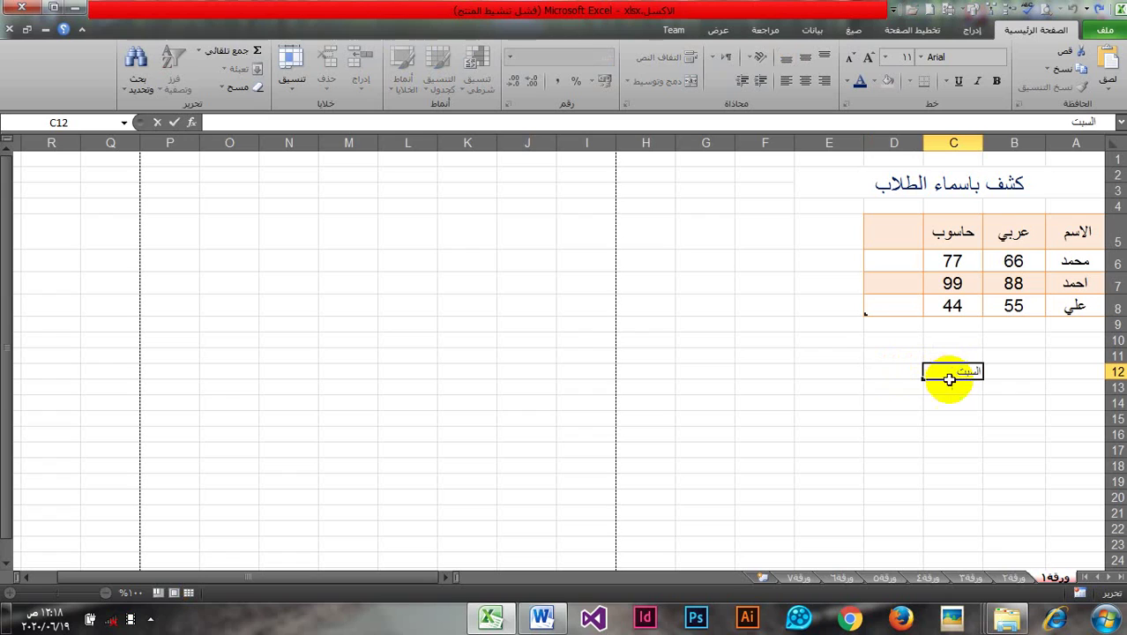
key("Return")
key("Return")
left_click(945, 376)
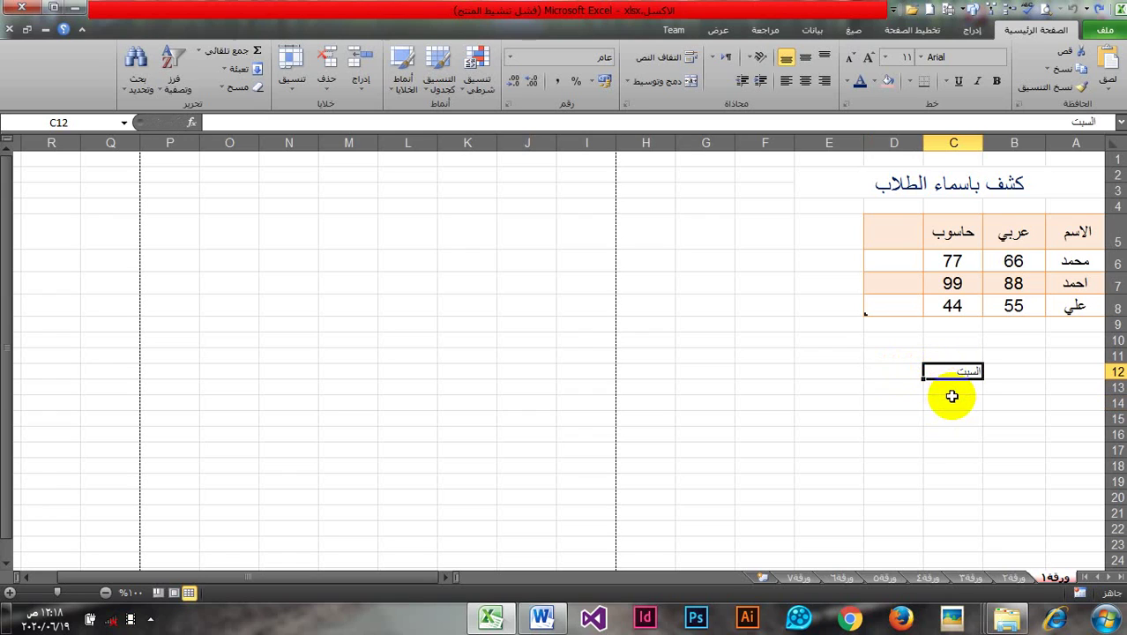
Step: AutoFill the weekday series from C12 down to C21
left_click(949, 385)
left_click(954, 413)
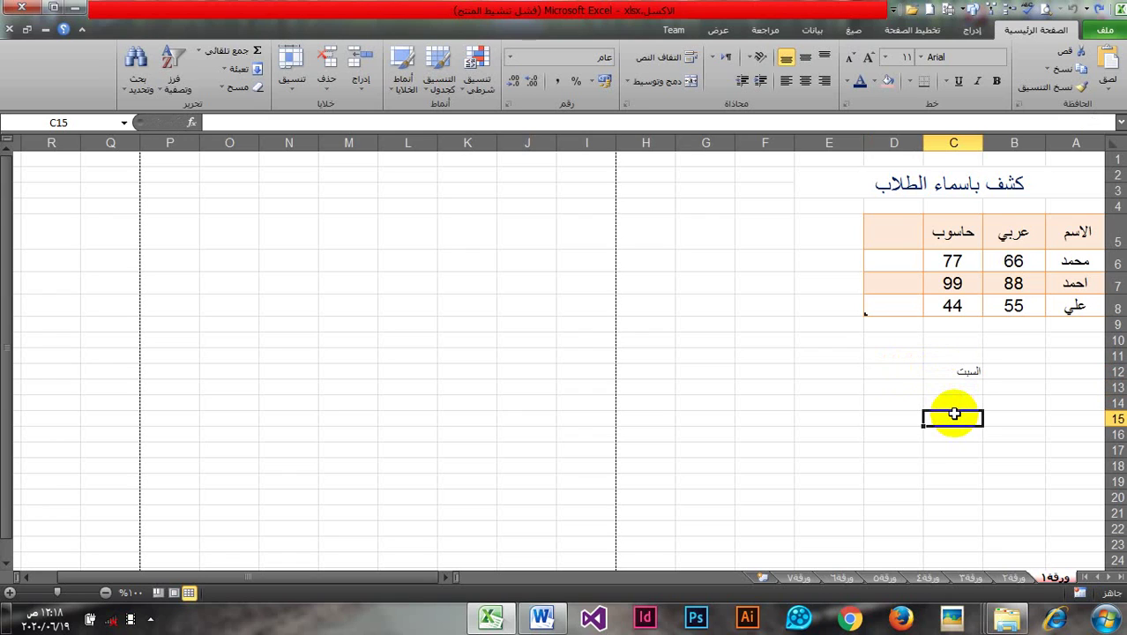
left_click(936, 372)
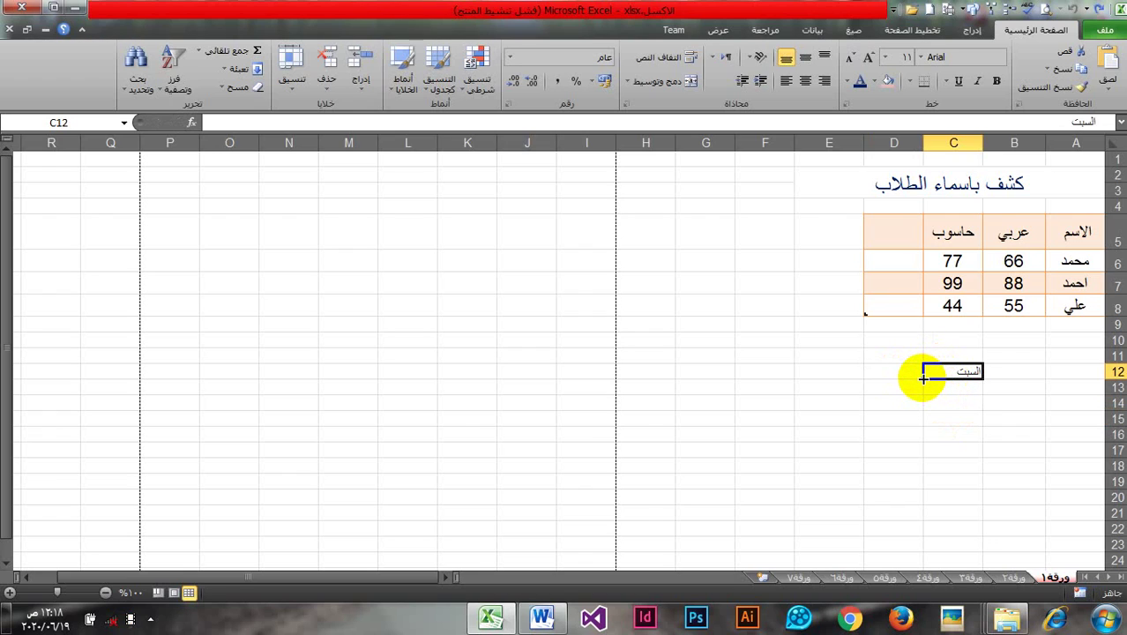
left_click_drag(923, 379, 925, 522)
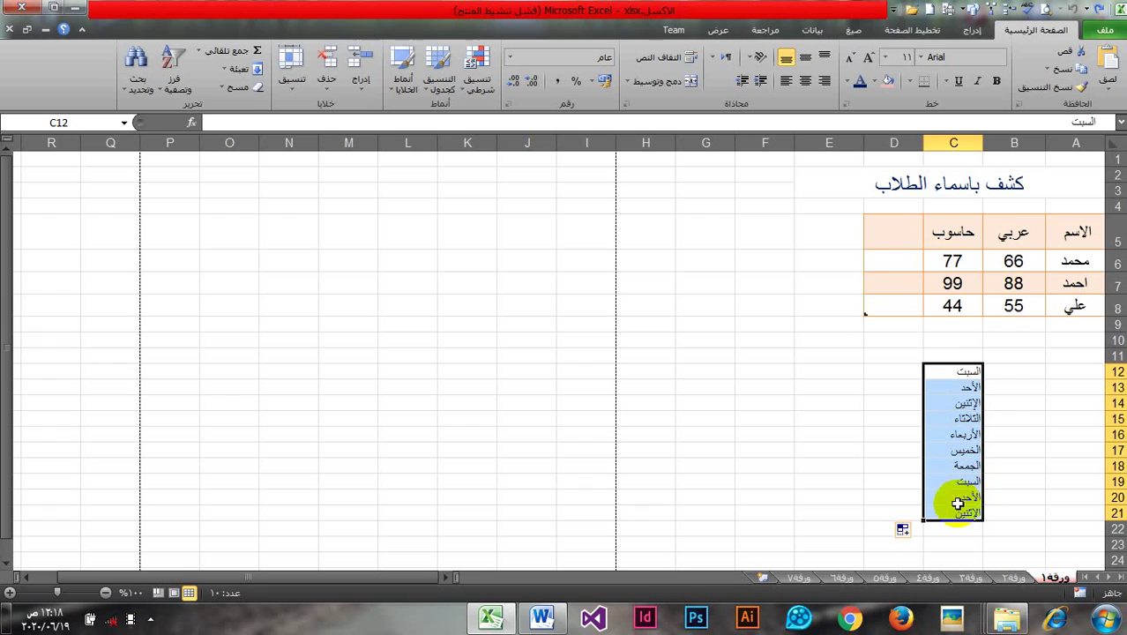
Step: Enter the month يناير in D12 and AutoFill the month series down to D21
left_click(869, 373)
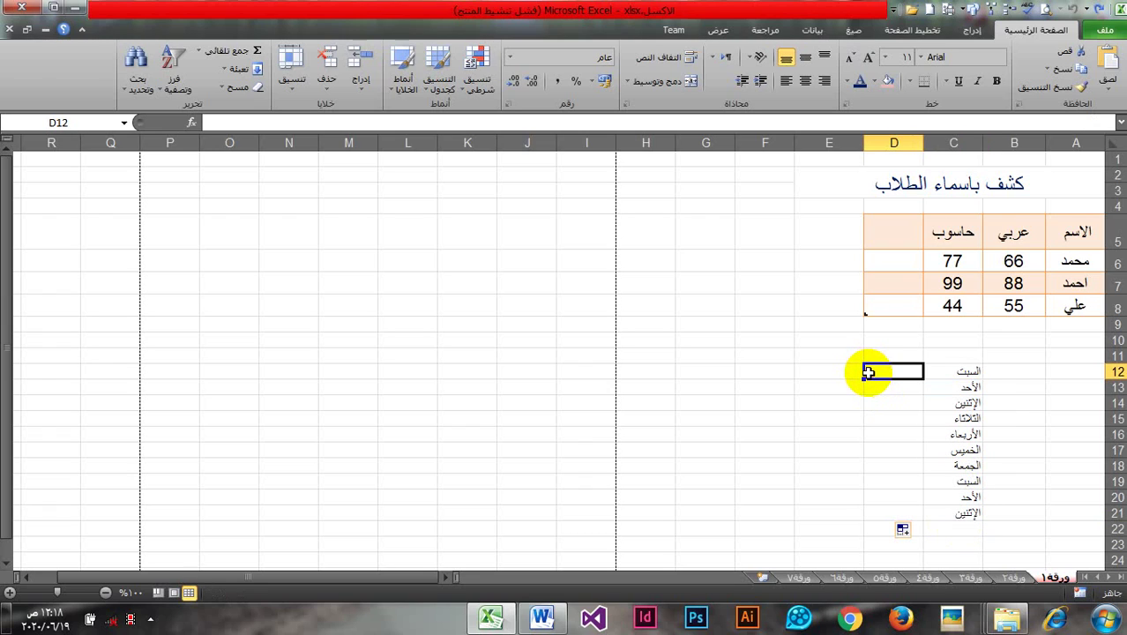
type("يناي")
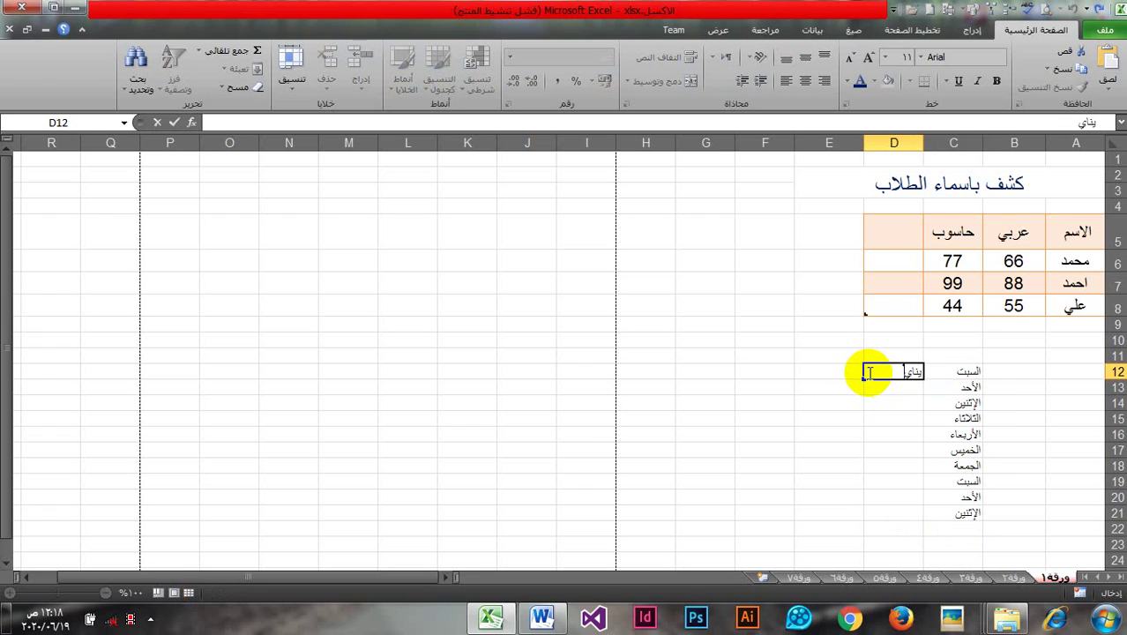
type("ر")
left_click(864, 375)
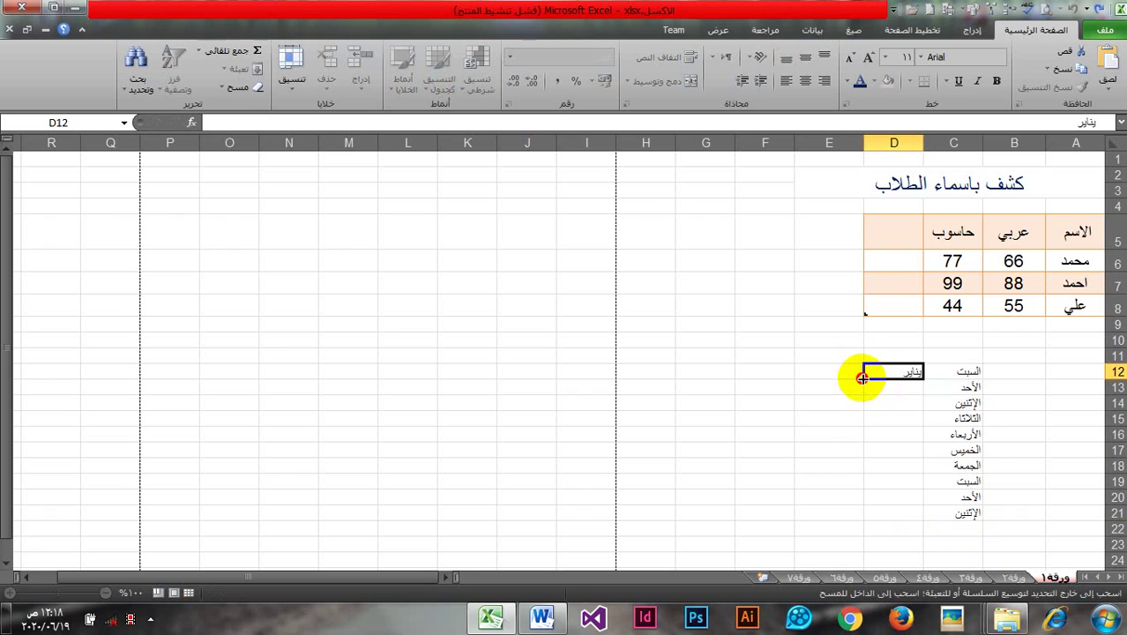
left_click_drag(862, 377, 871, 520)
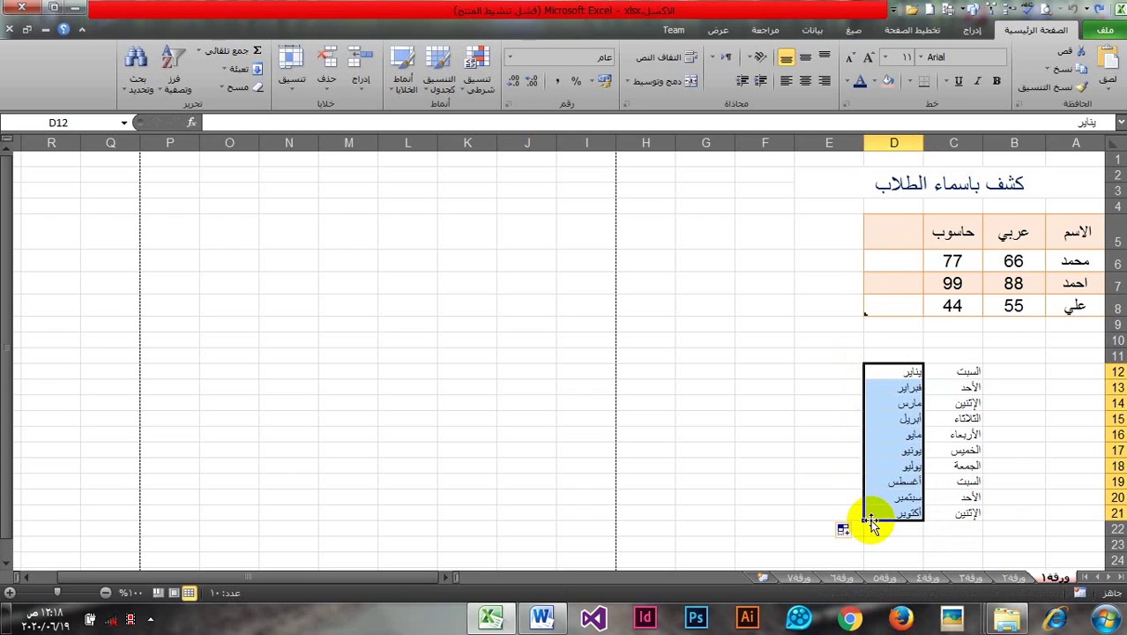
Step: AutoFill the weekday in C12 backwards along row 12 to A12
left_click(957, 371)
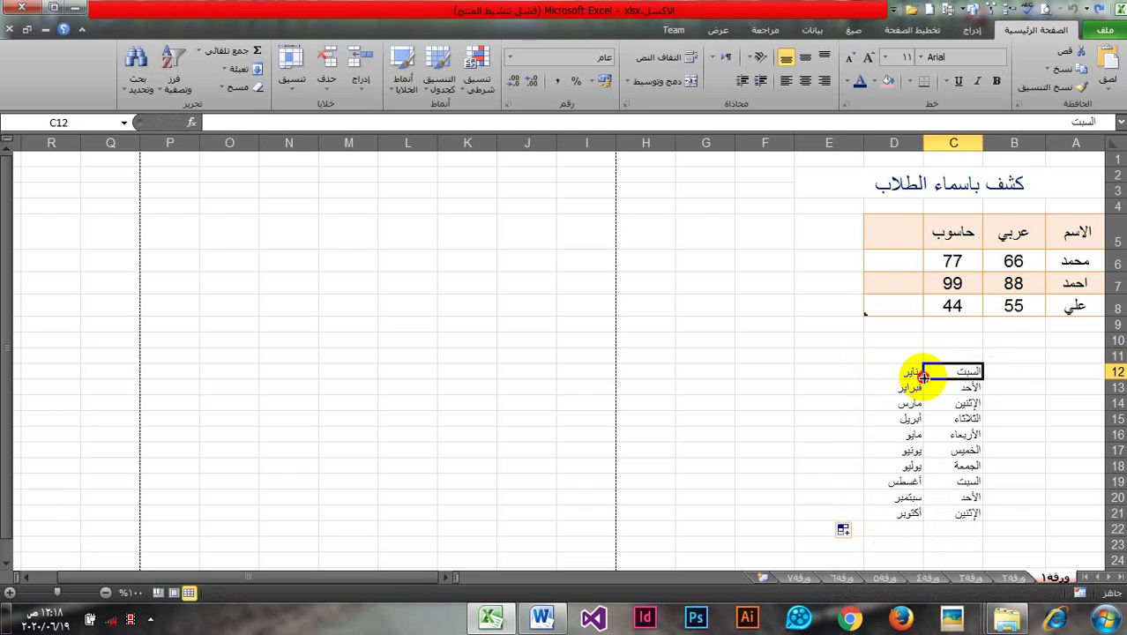
left_click_drag(923, 378, 1078, 374)
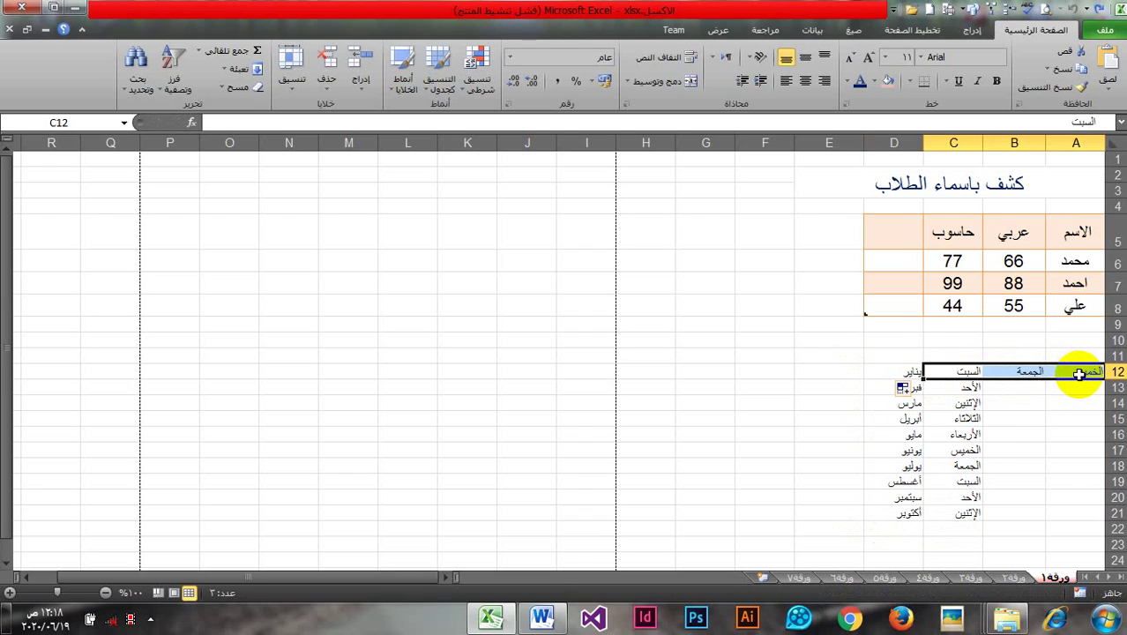
Step: Try extending the month series along row 12 from D12 to E12
left_click(891, 374)
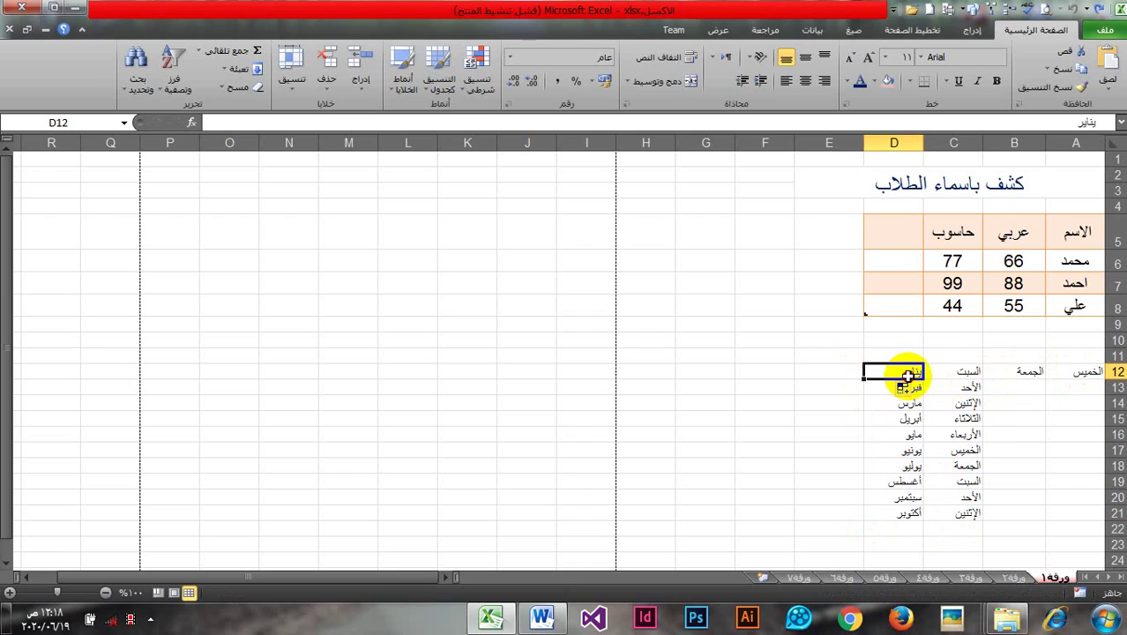
left_click_drag(864, 379, 779, 372)
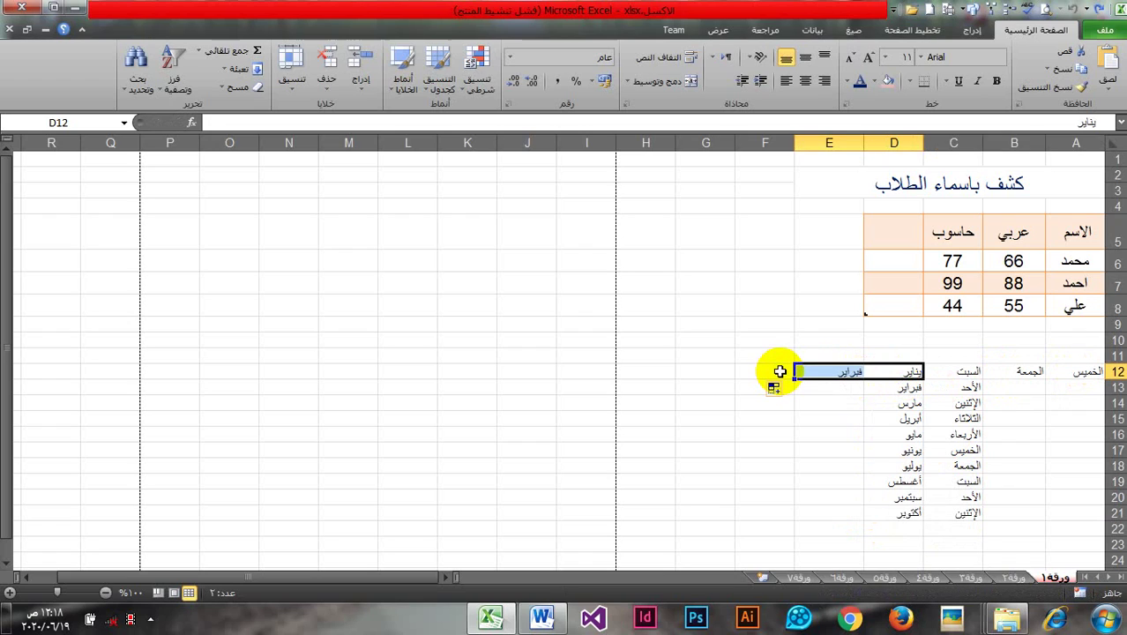
key("Escape")
Step: Enter the English weekday abbreviation sat in E12 and AutoFill the series down to E20
left_click(800, 371)
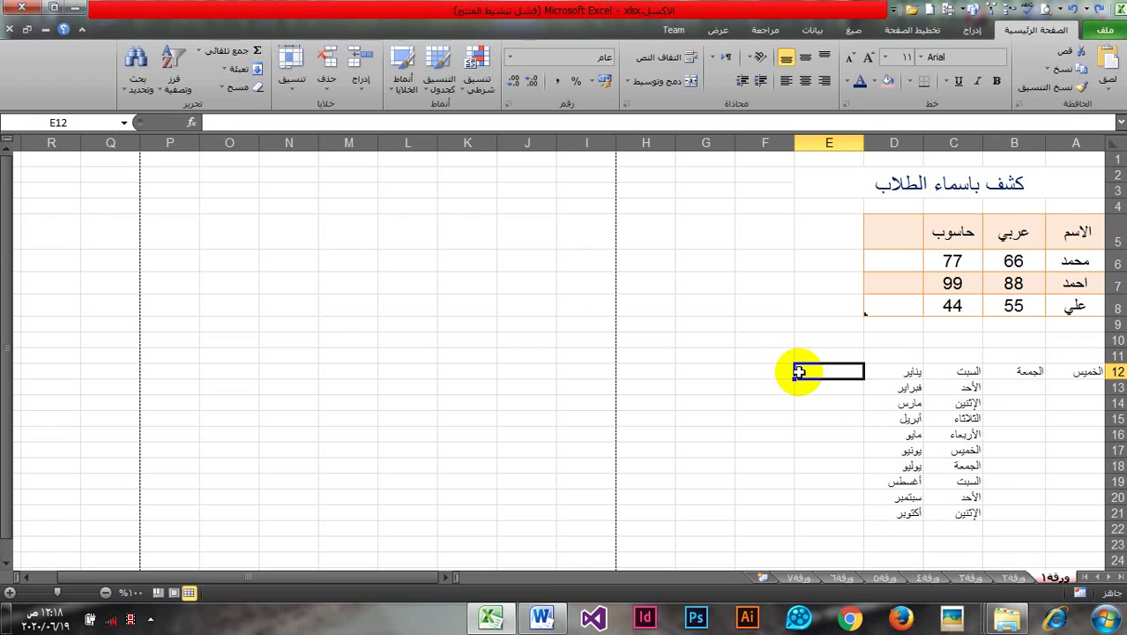
type("s")
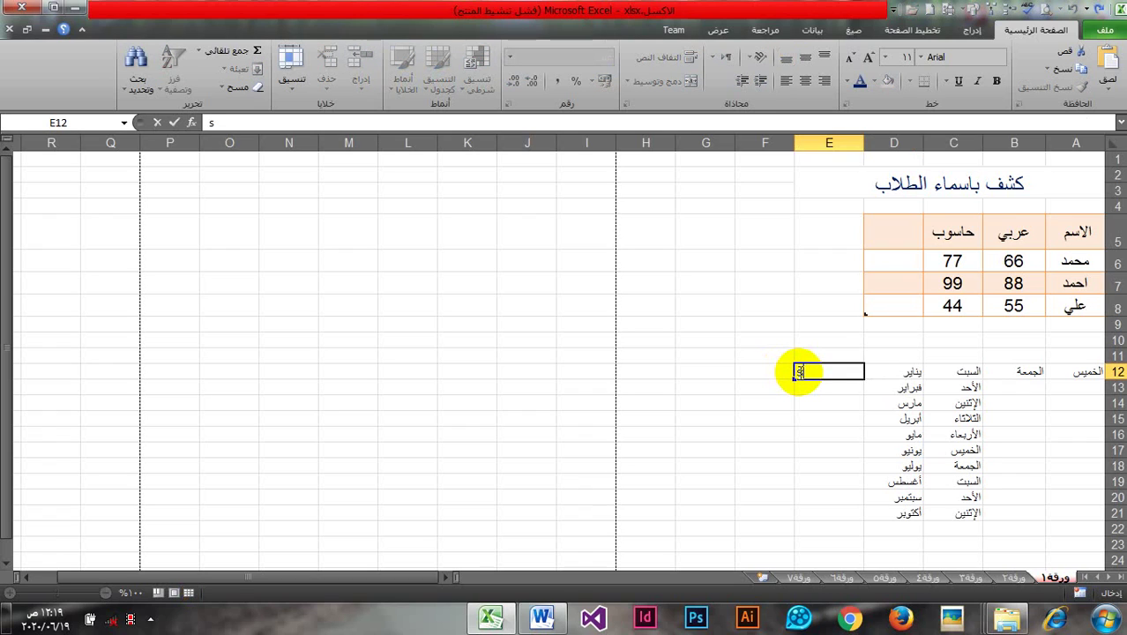
type("at")
left_click(794, 377)
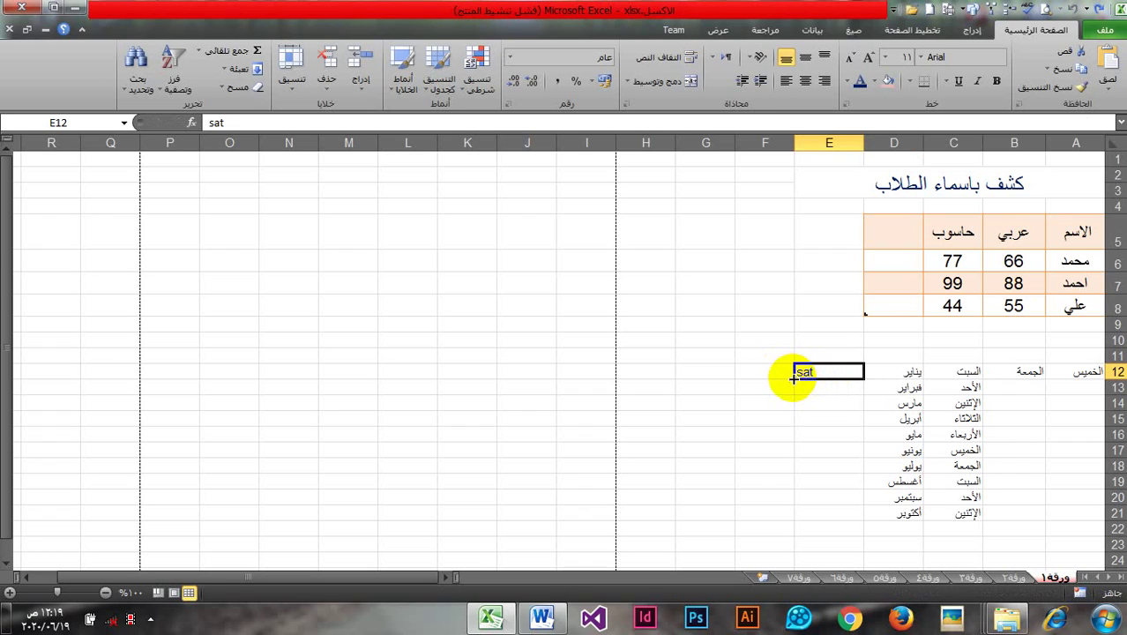
left_click_drag(794, 379, 791, 500)
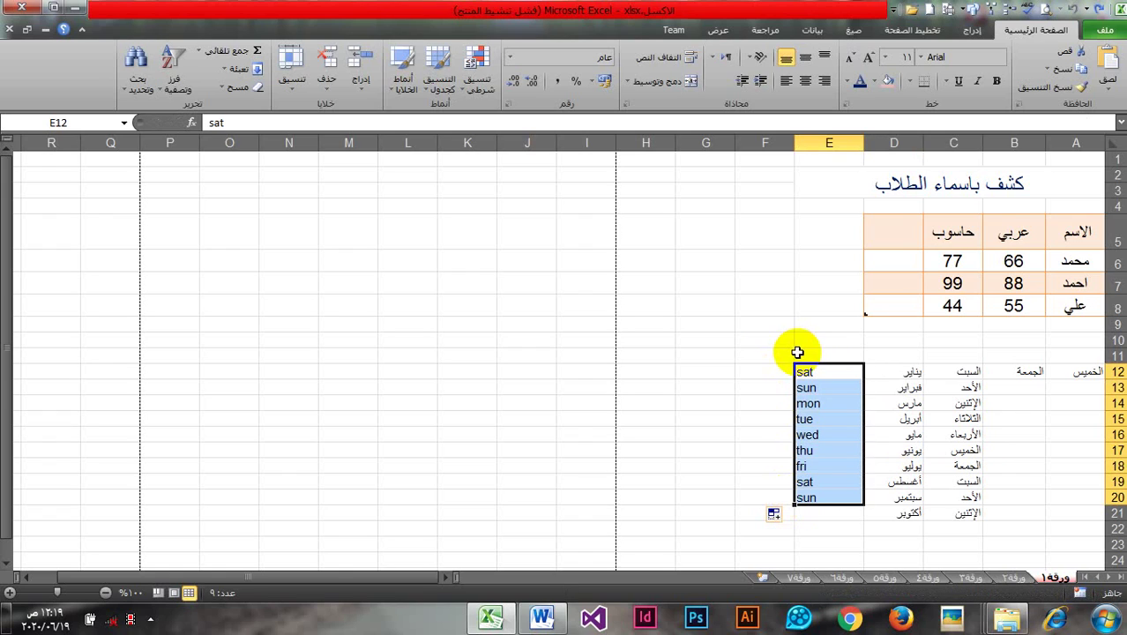
left_click(766, 359)
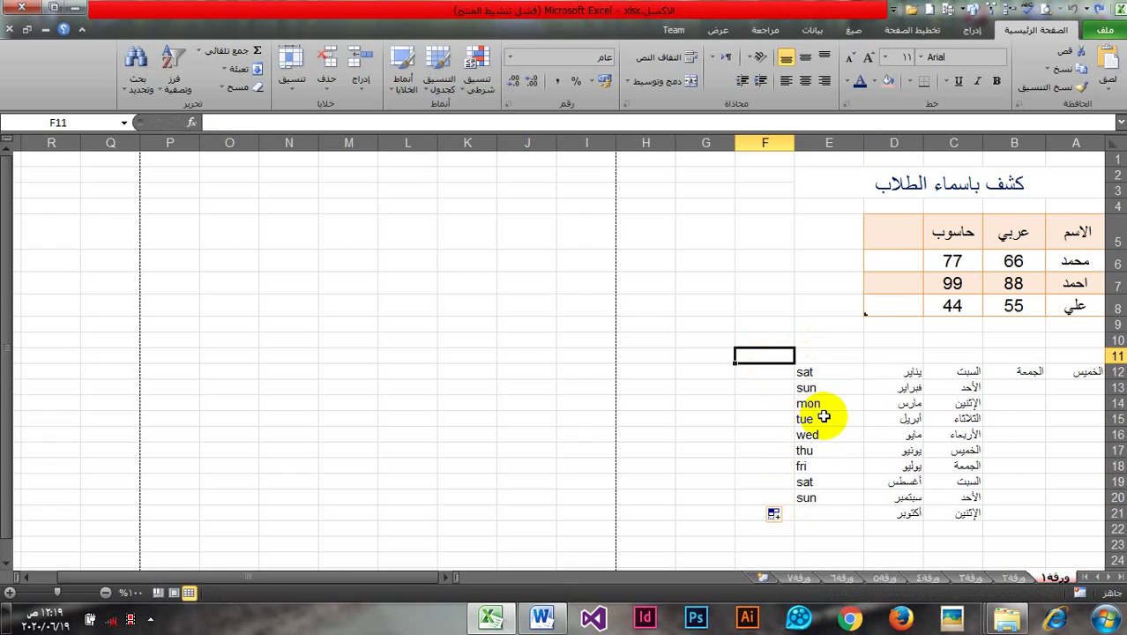
Step: Enter the number 10 in G12 and AutoFill it down to G20
left_click(707, 372)
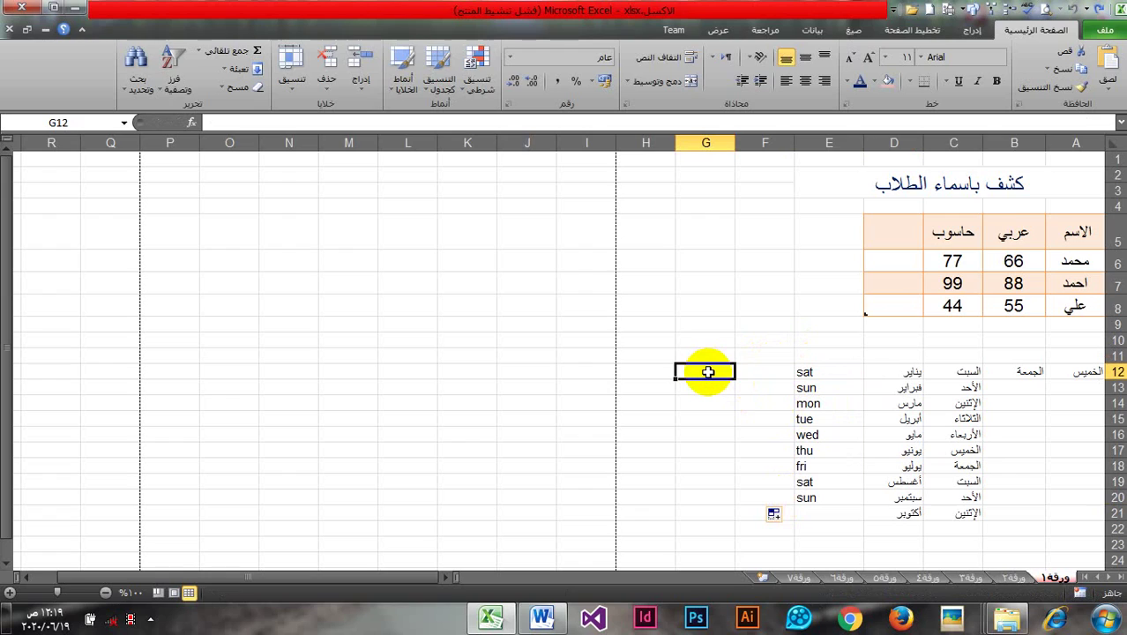
type("10")
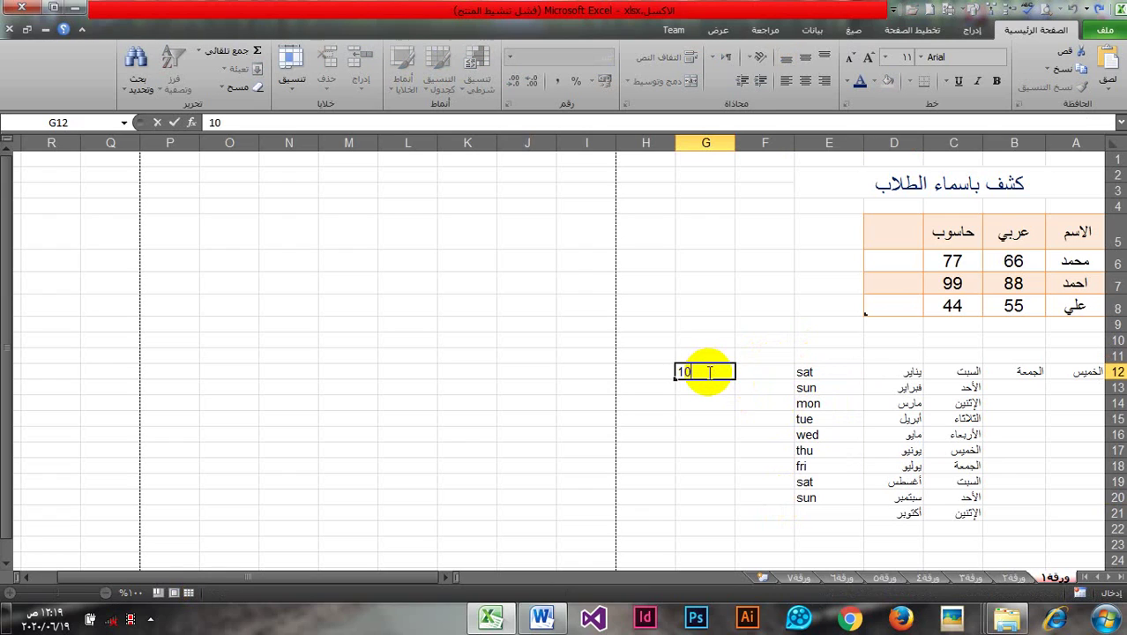
left_click_drag(668, 375, 678, 491)
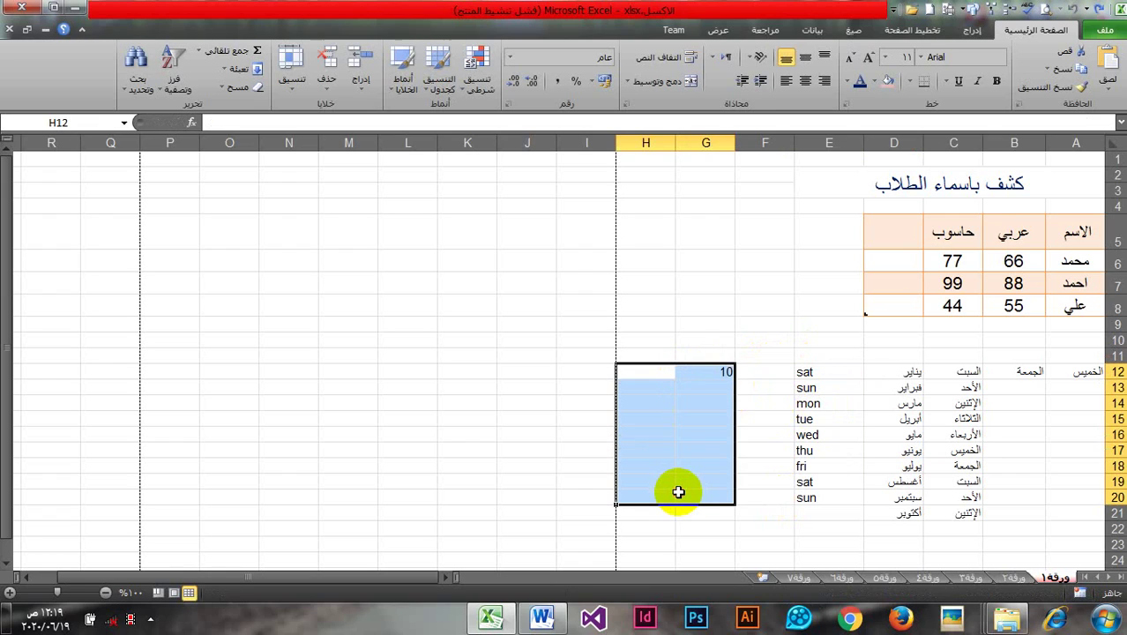
left_click(695, 321)
left_click(687, 370)
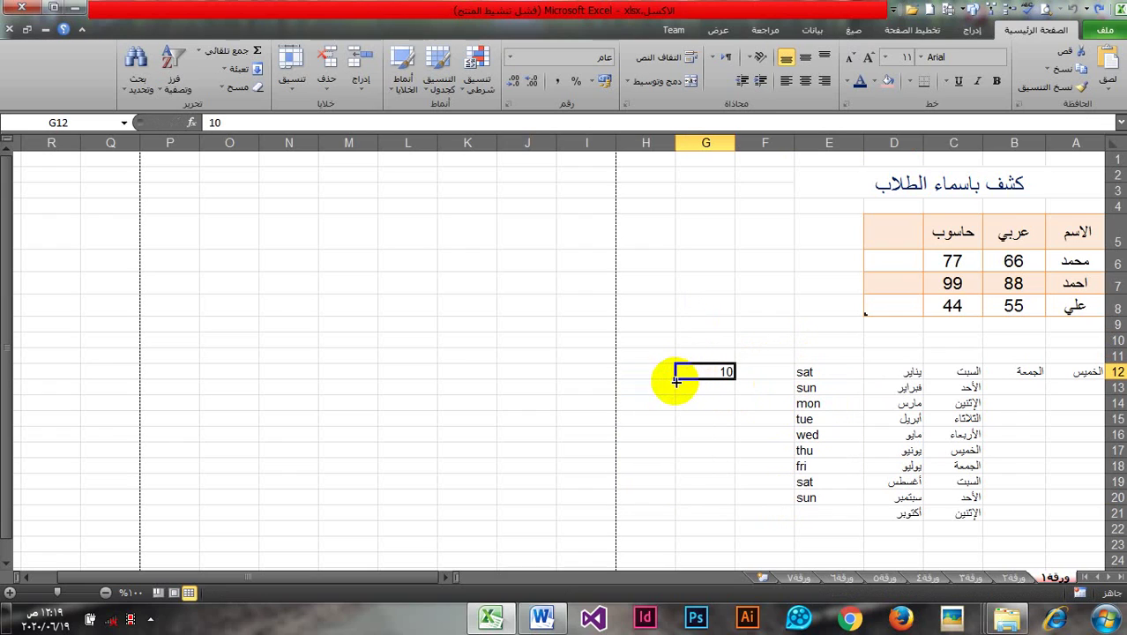
left_click_drag(676, 380, 678, 509)
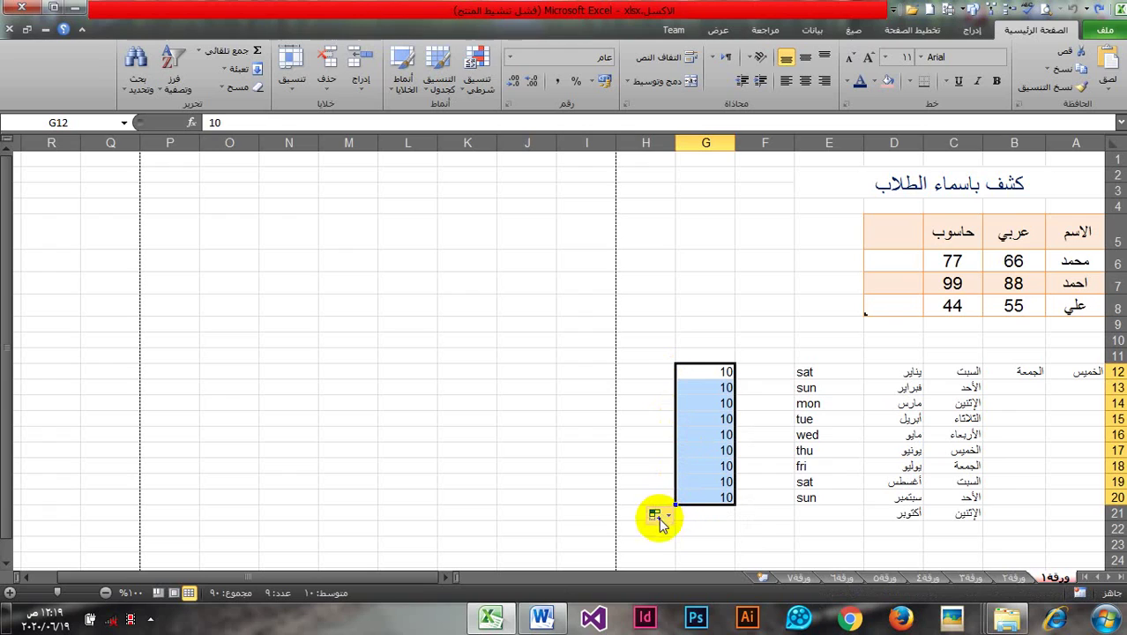
Step: Change the column G fill from copied cells to a series (تعبئة السلسلة) and extend it down to G22
left_click(668, 518)
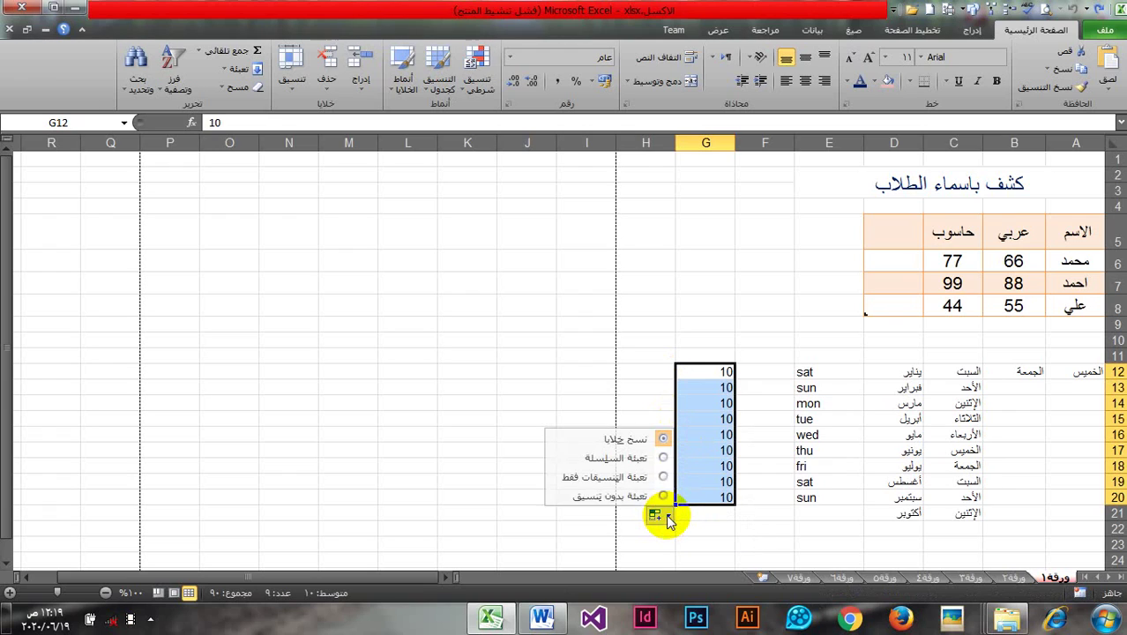
left_click(631, 458)
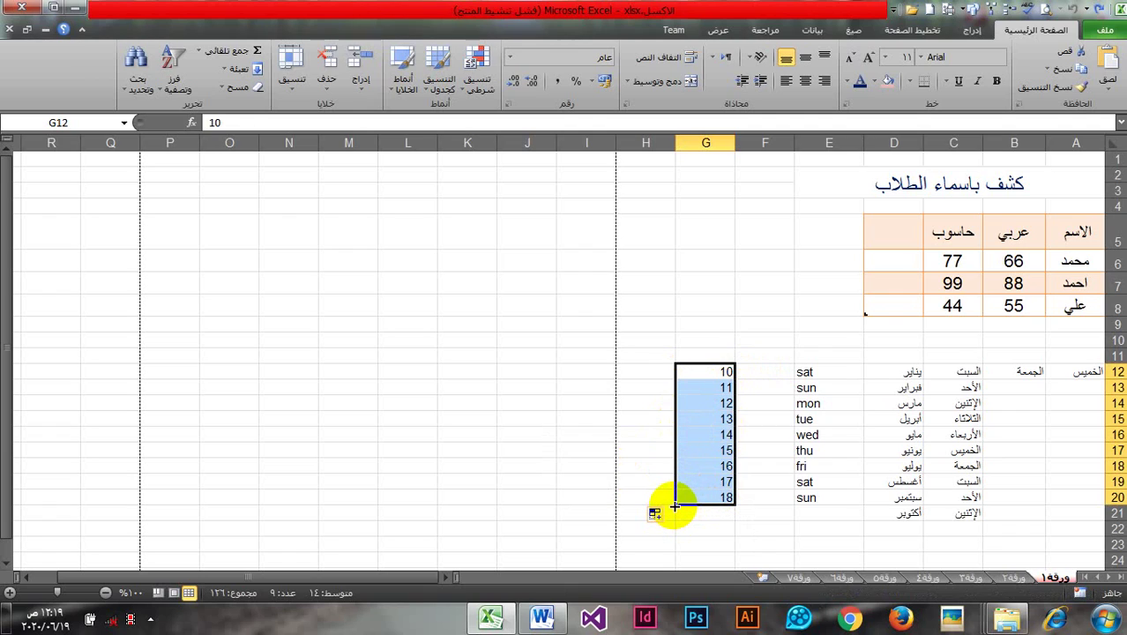
left_click_drag(674, 507, 676, 536)
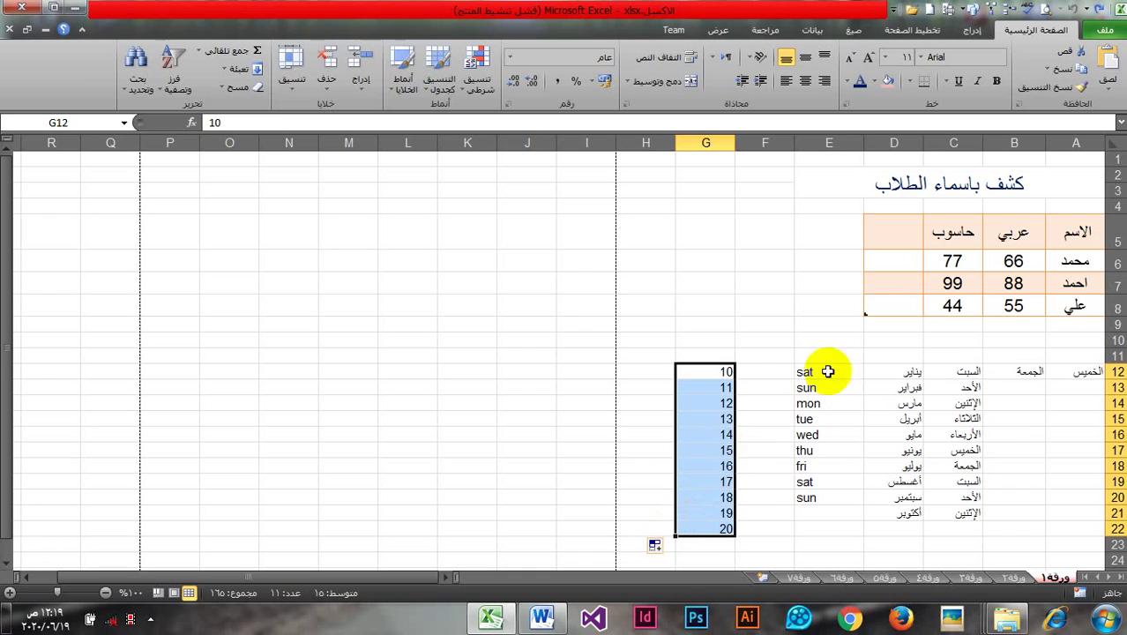
left_click(749, 279)
left_click(754, 257)
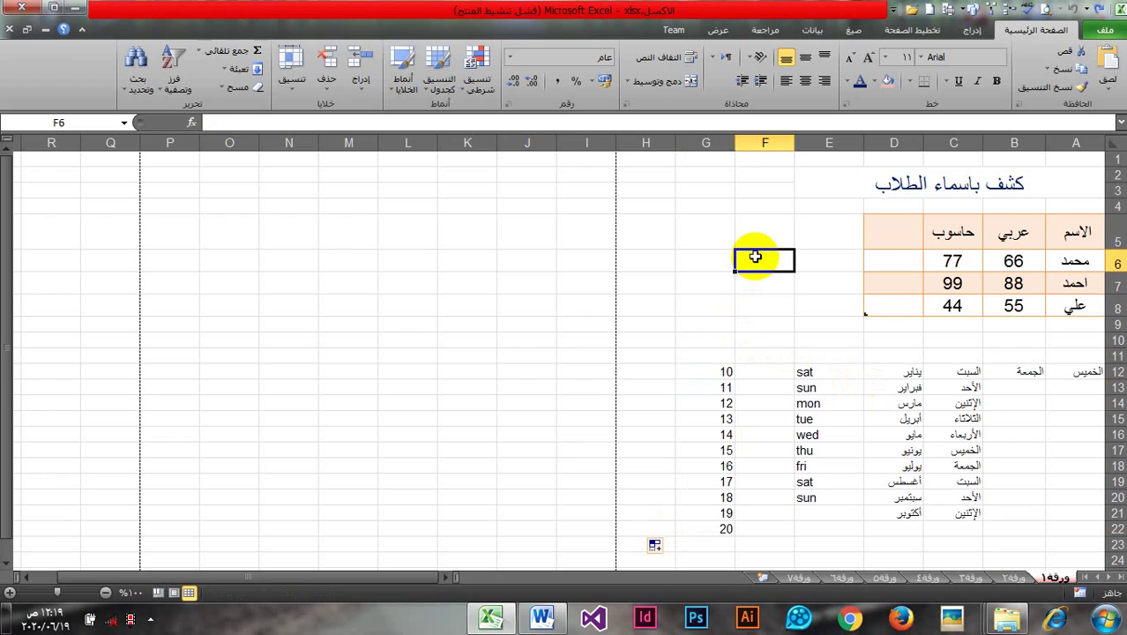
left_click(753, 231)
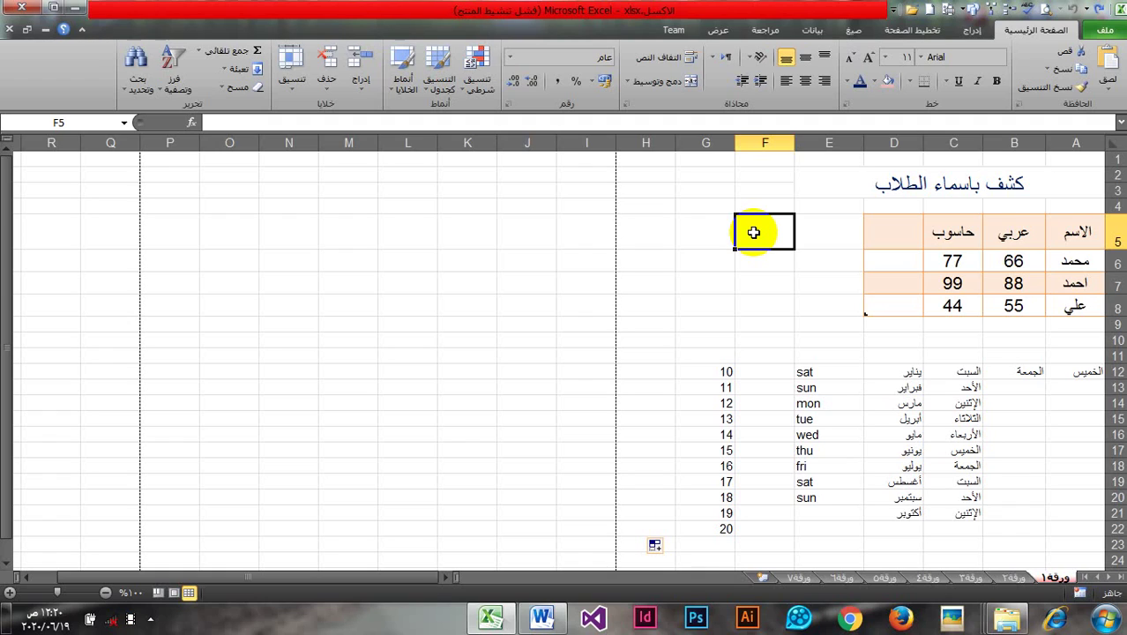
left_click(601, 359)
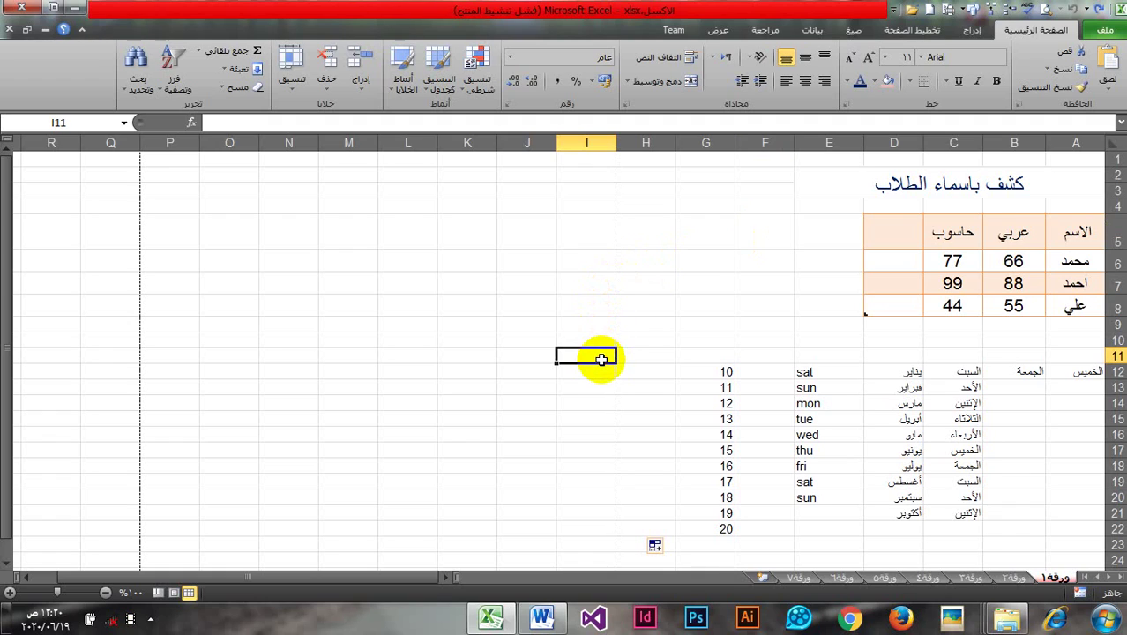
left_click(537, 360)
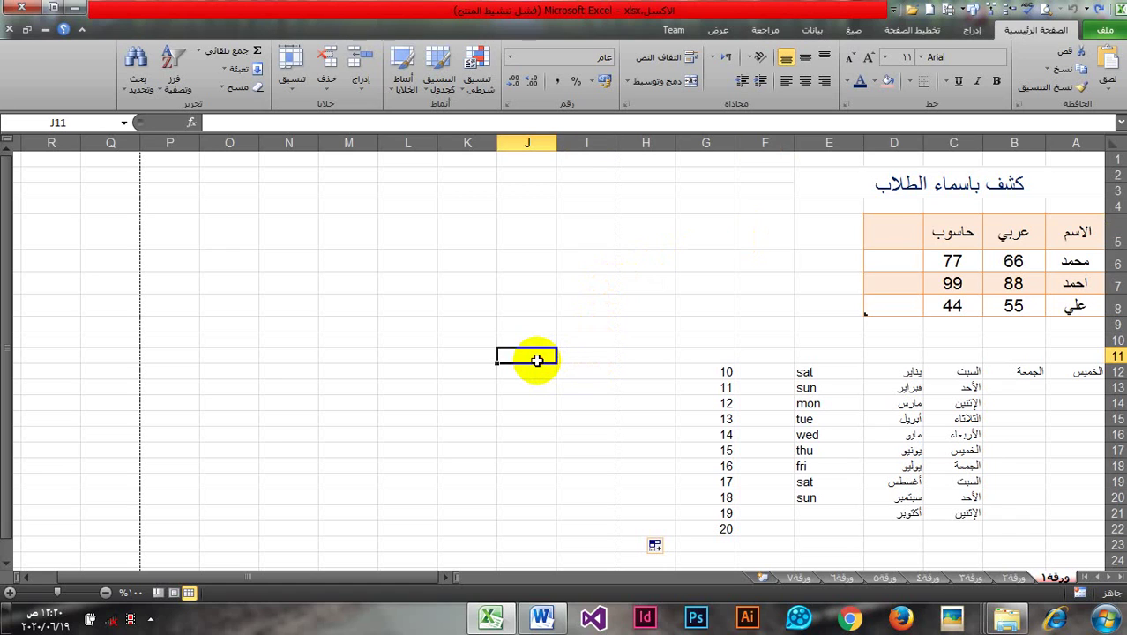
Step: Zoom the sheet to 130% and enter 10+5 without an equals sign in cell G7
left_click(9, 591)
left_click(9, 591)
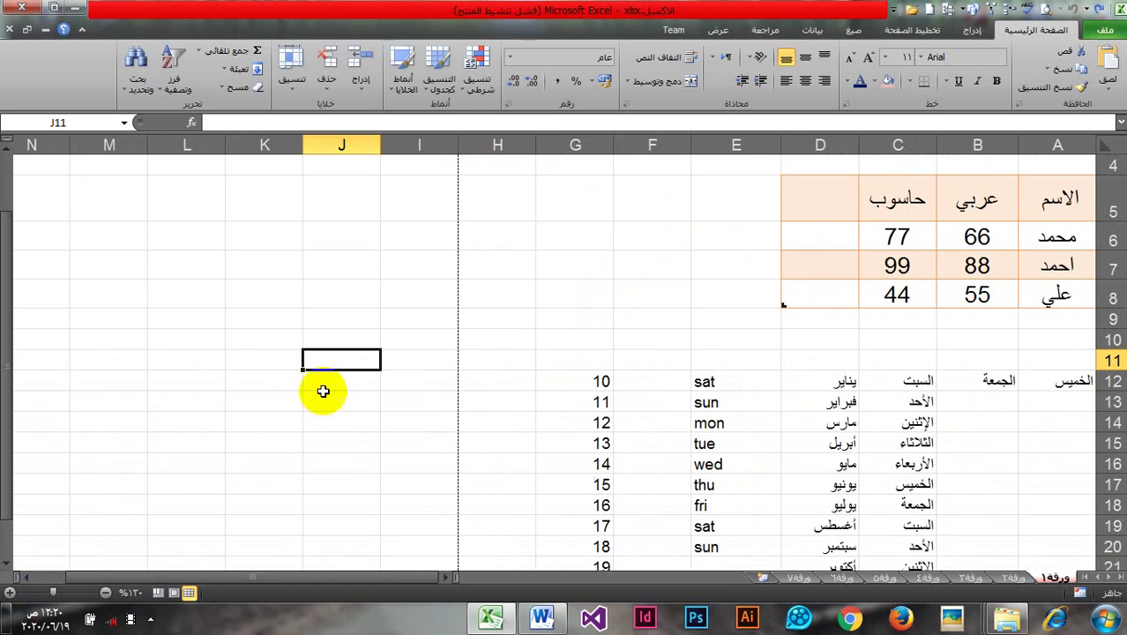
left_click(567, 266)
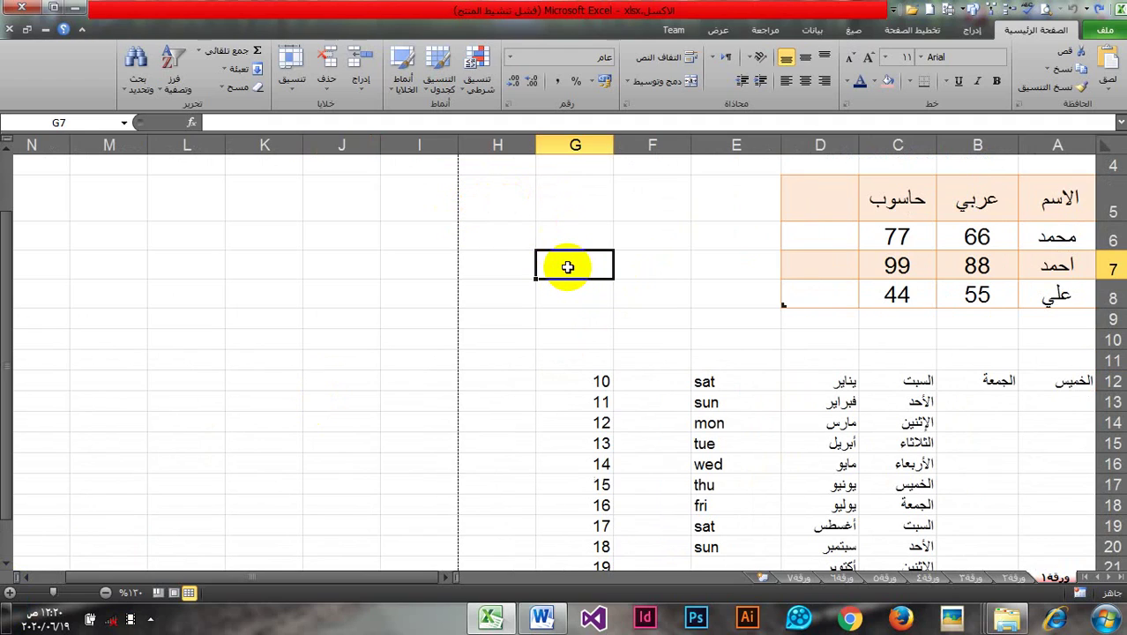
double_click(567, 267)
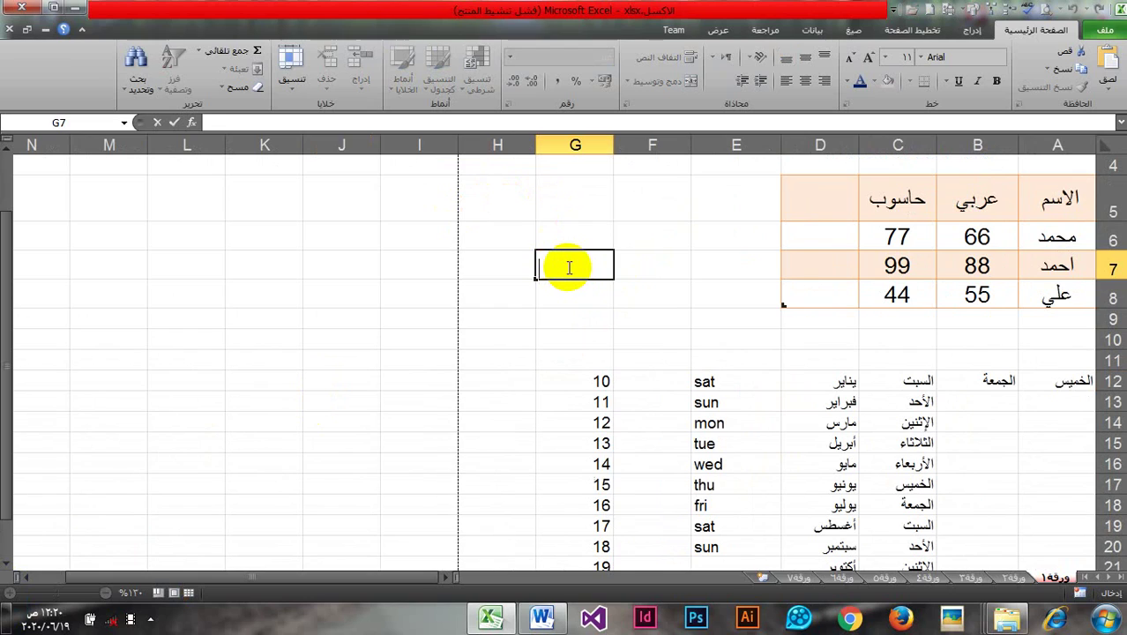
type("10")
type("+")
type("8")
key("Return")
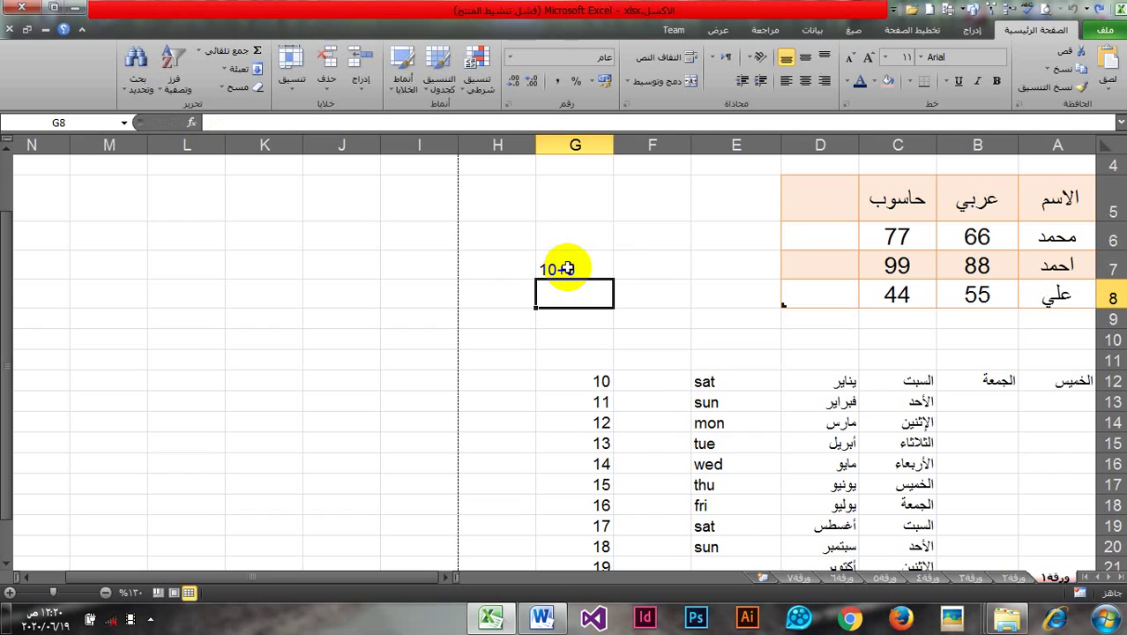
Step: Turn the entry in G7 into the formula =10+5 by adding an equals sign at its start
left_click(581, 265)
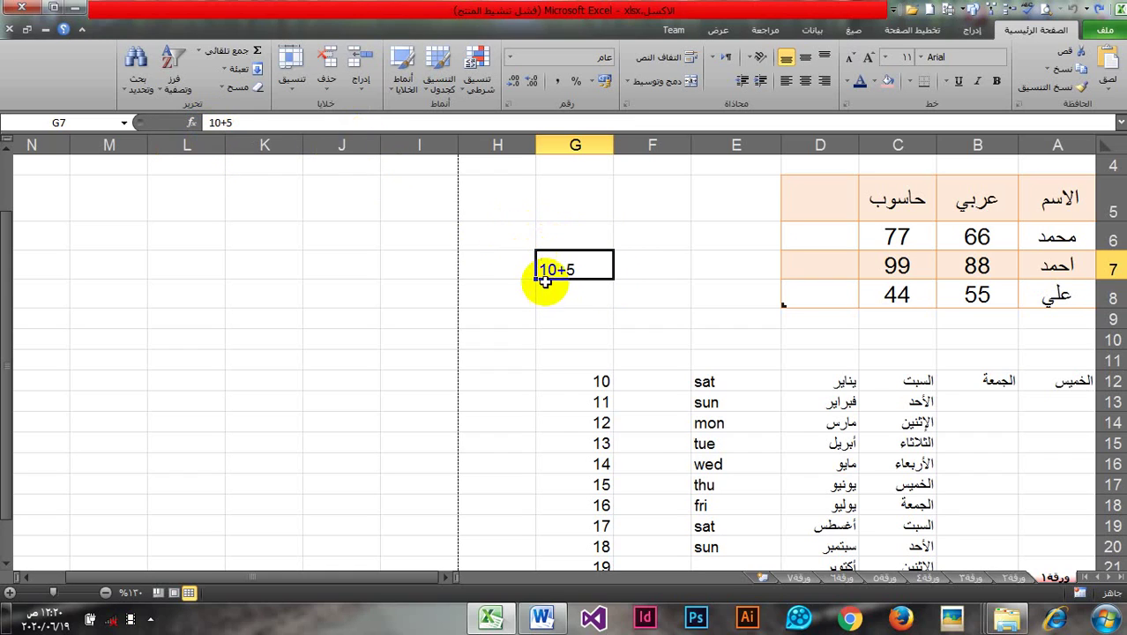
left_click(211, 122)
type("=")
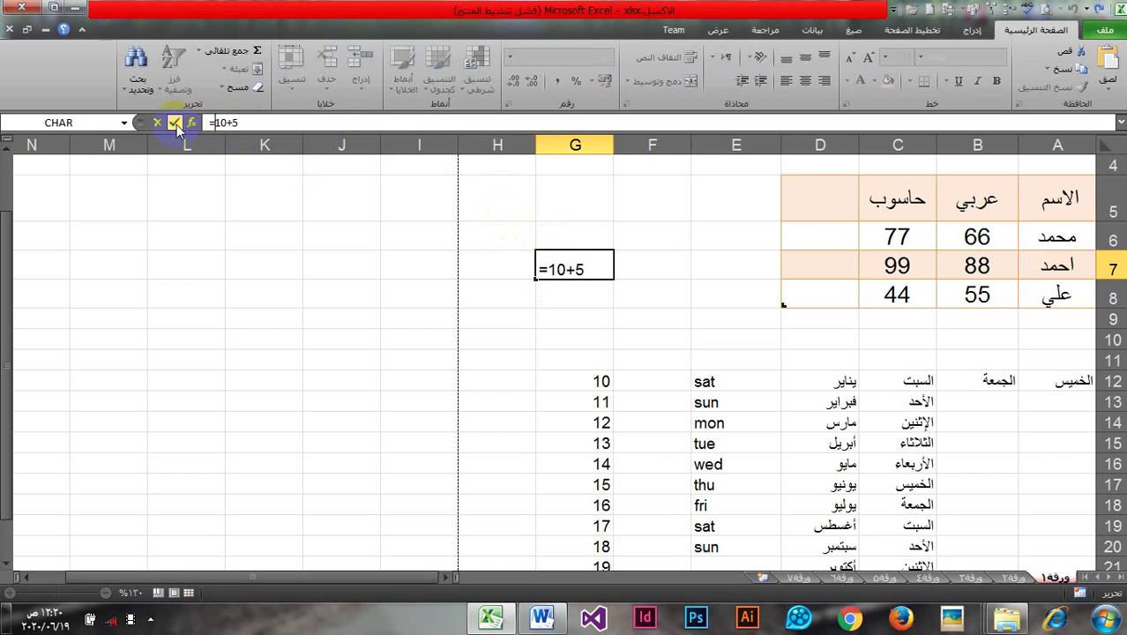
key("Return")
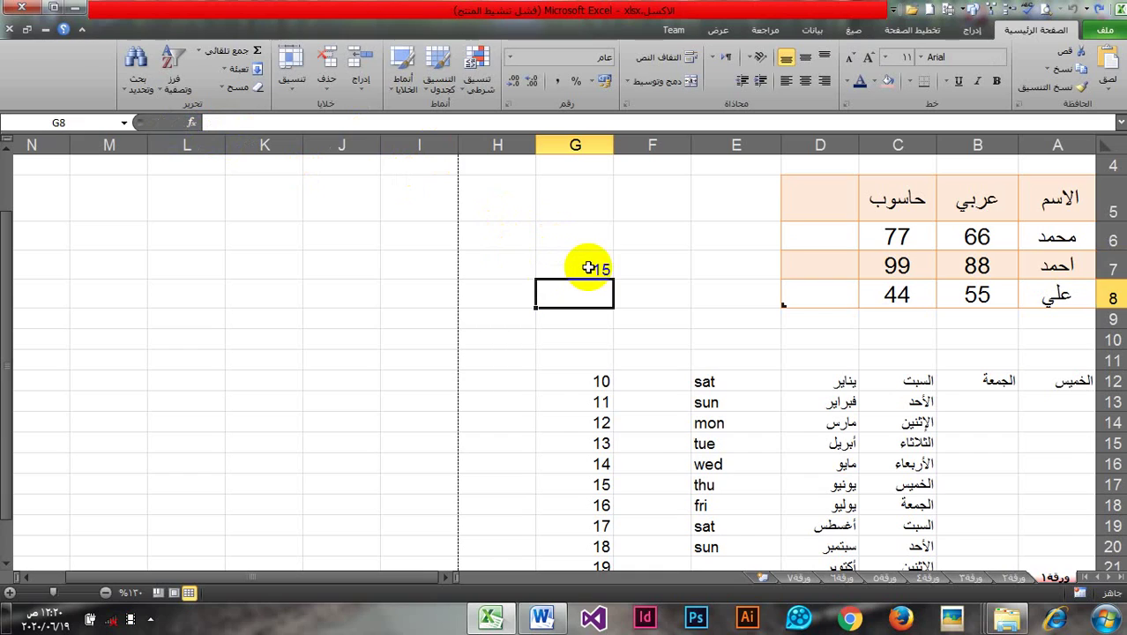
Step: Insert a reference to F8 before the 10 in G7's formula so it reads =F810+5
left_click(601, 272)
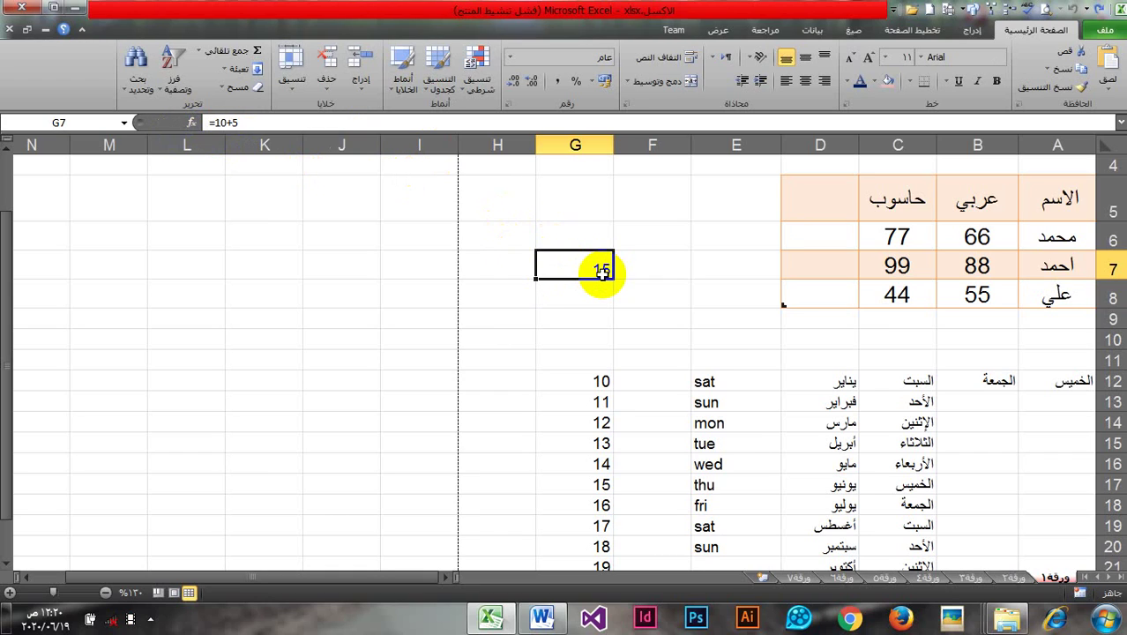
left_click(403, 263)
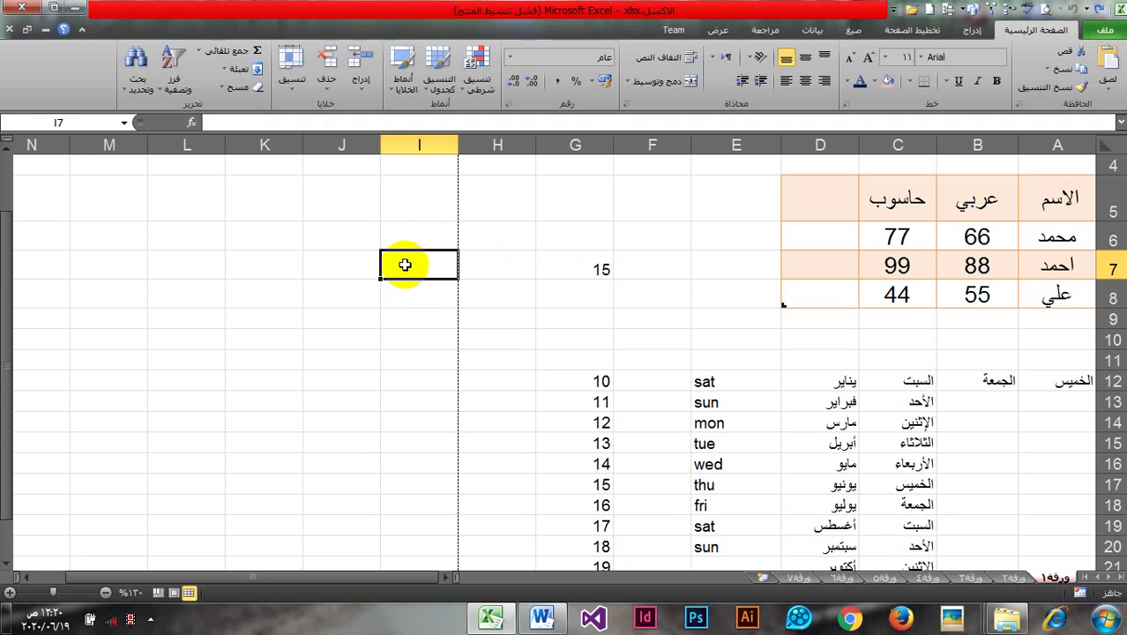
left_click(564, 263)
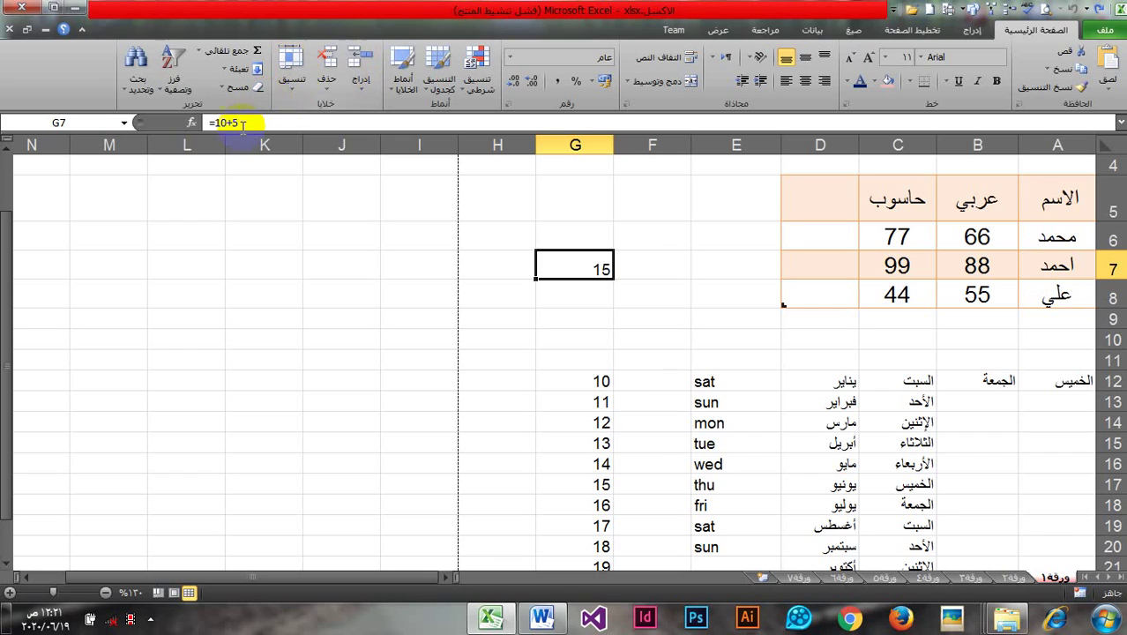
left_click(219, 123)
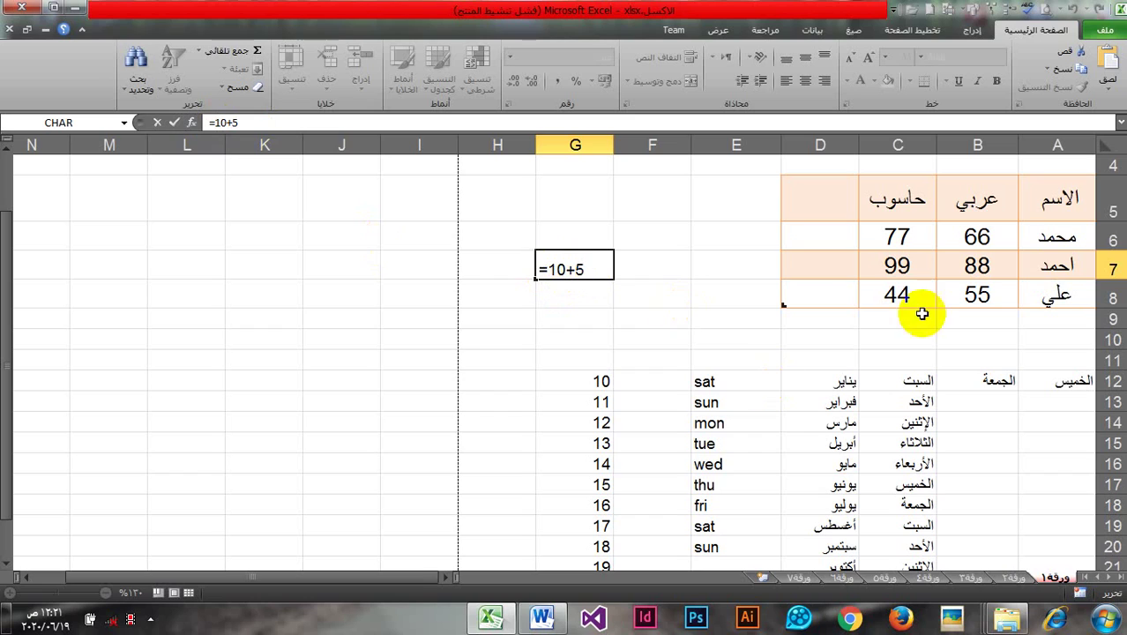
left_click(673, 300)
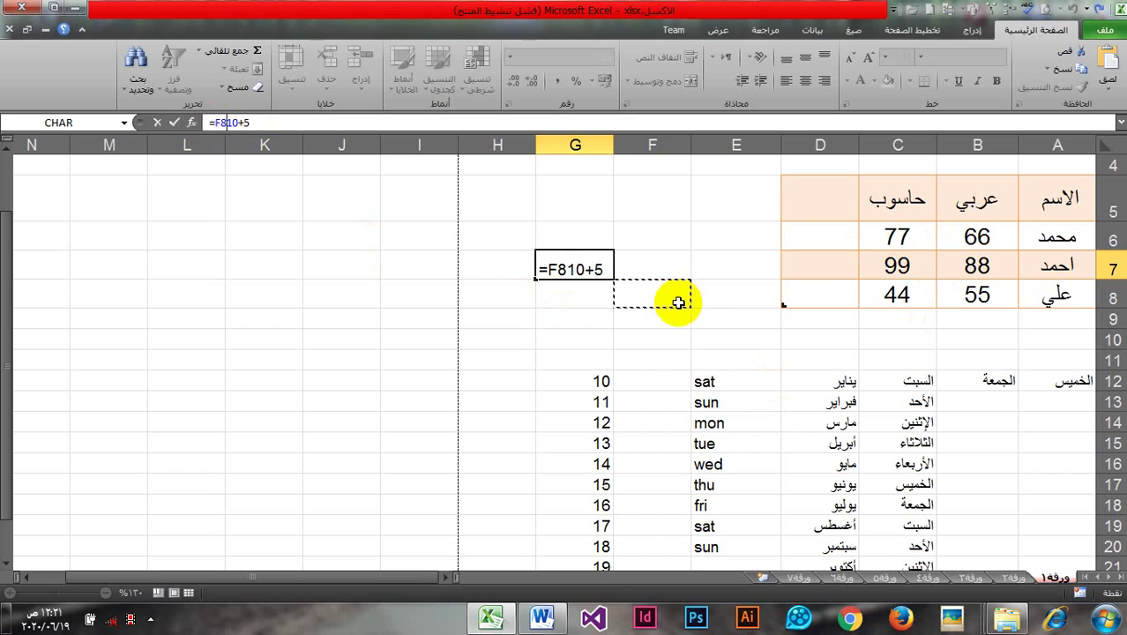
left_click(173, 122)
Step: Enter the formula =B6+C6 in G8 to add the first student's عربي and حاسوب marks
left_click(568, 298)
double_click(571, 298)
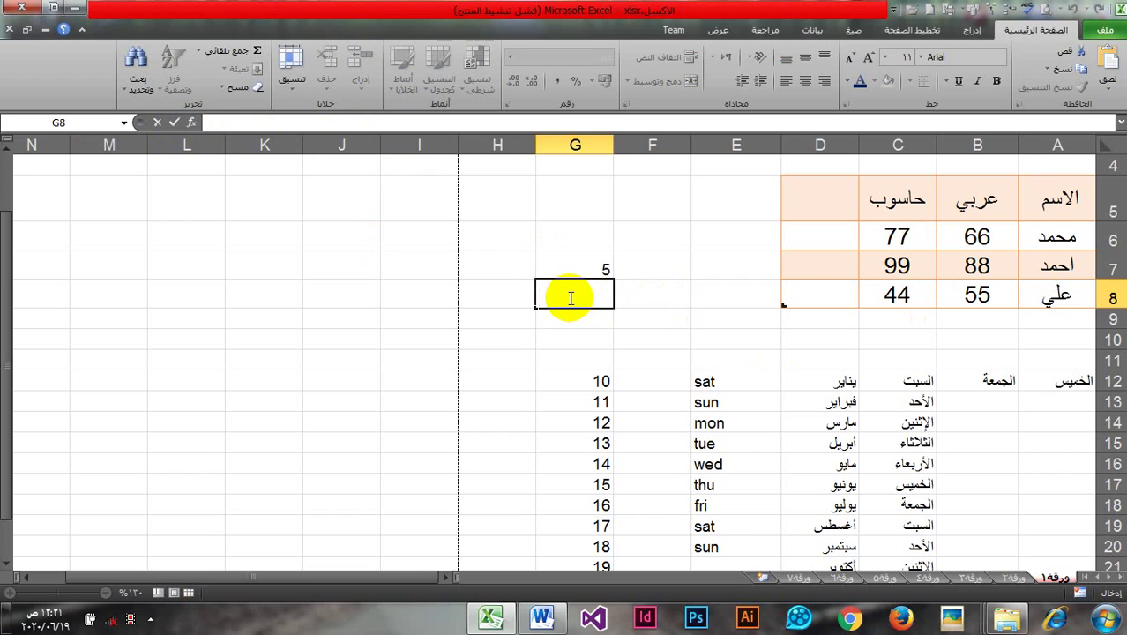
type("=")
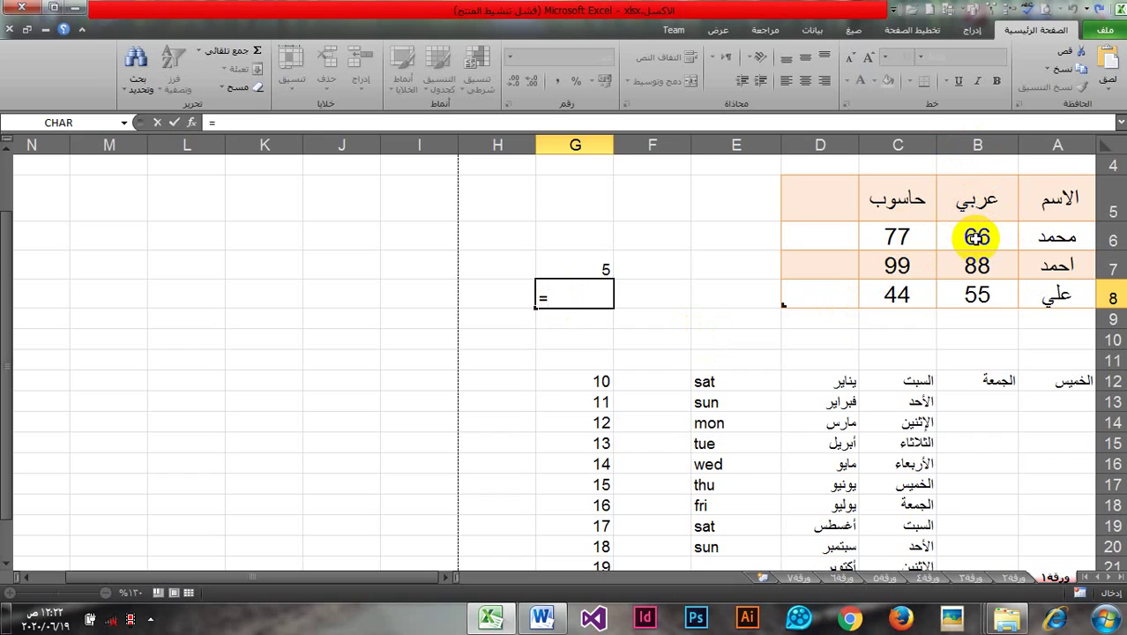
left_click(976, 236)
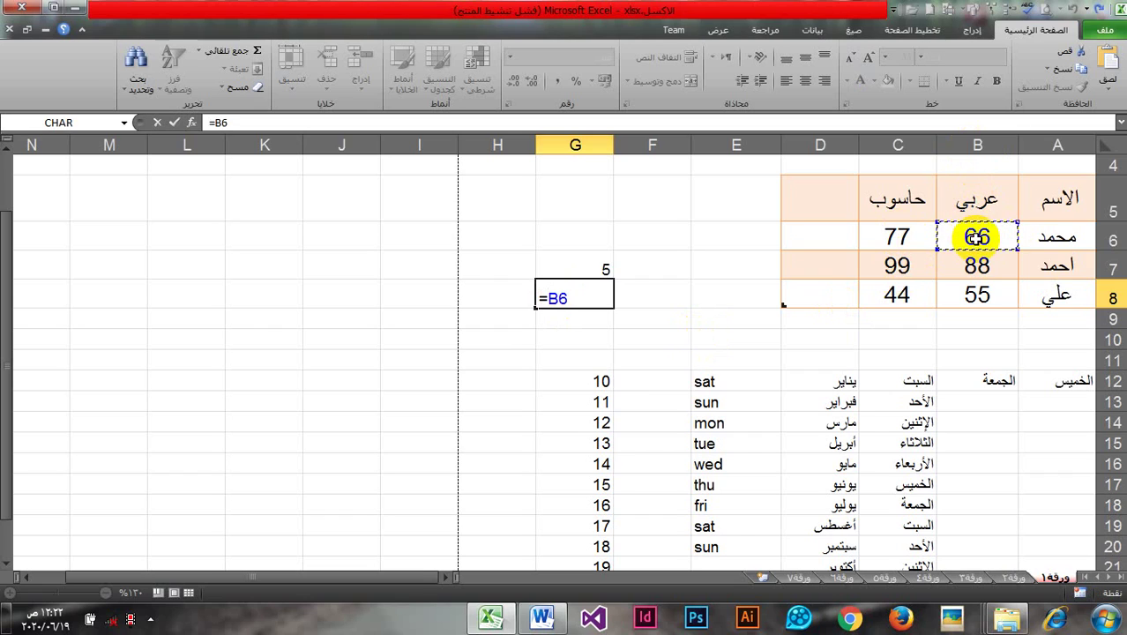
type("+")
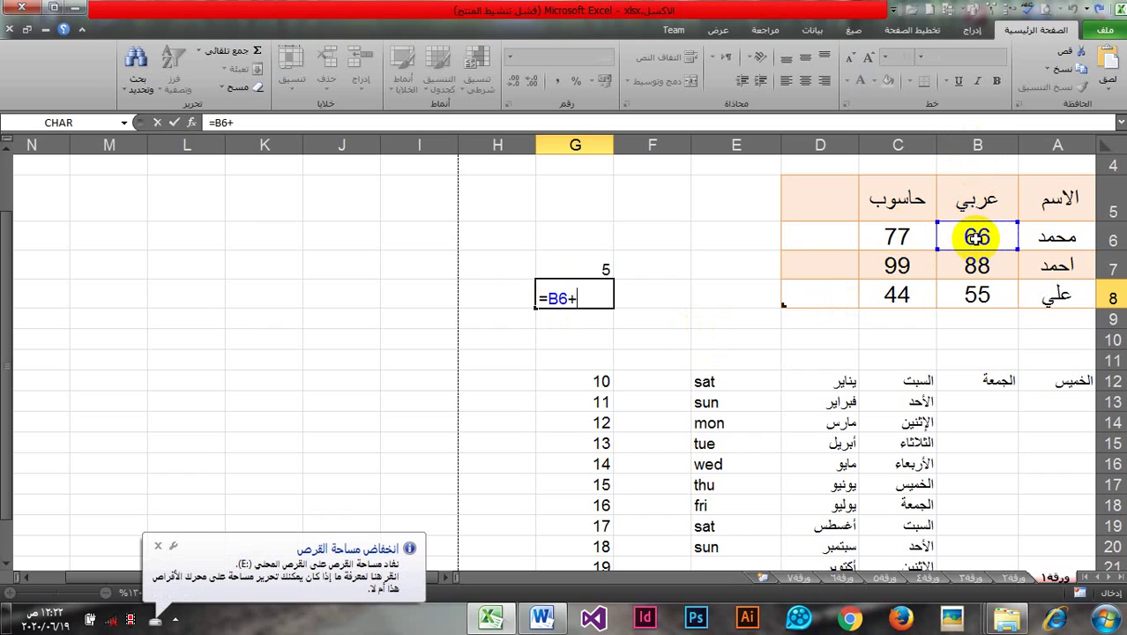
left_click(898, 238)
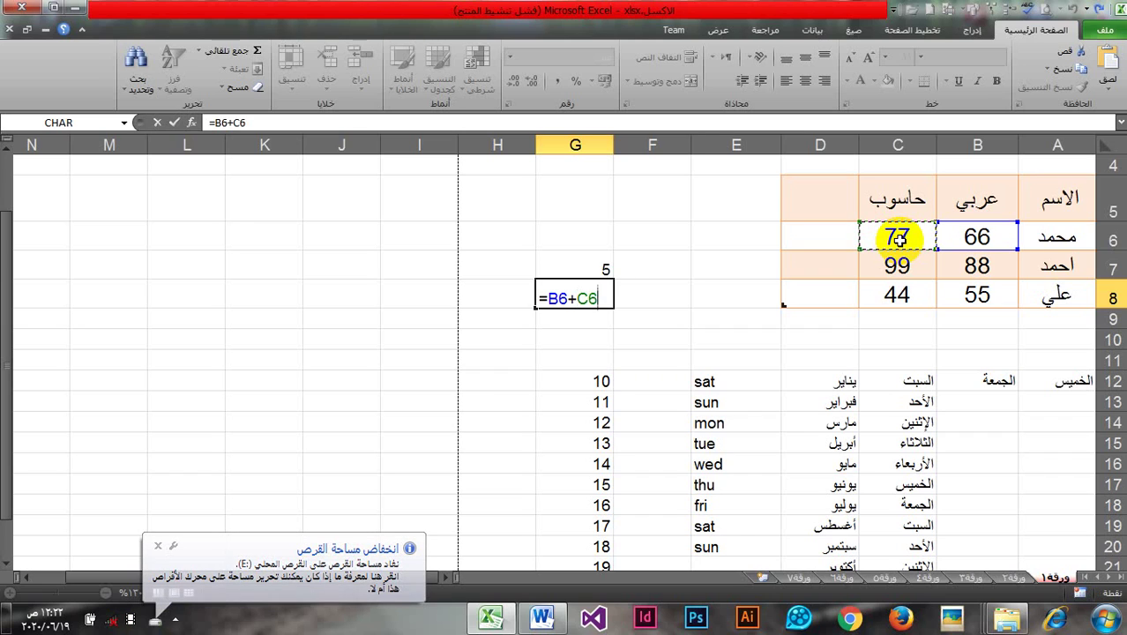
key("Return")
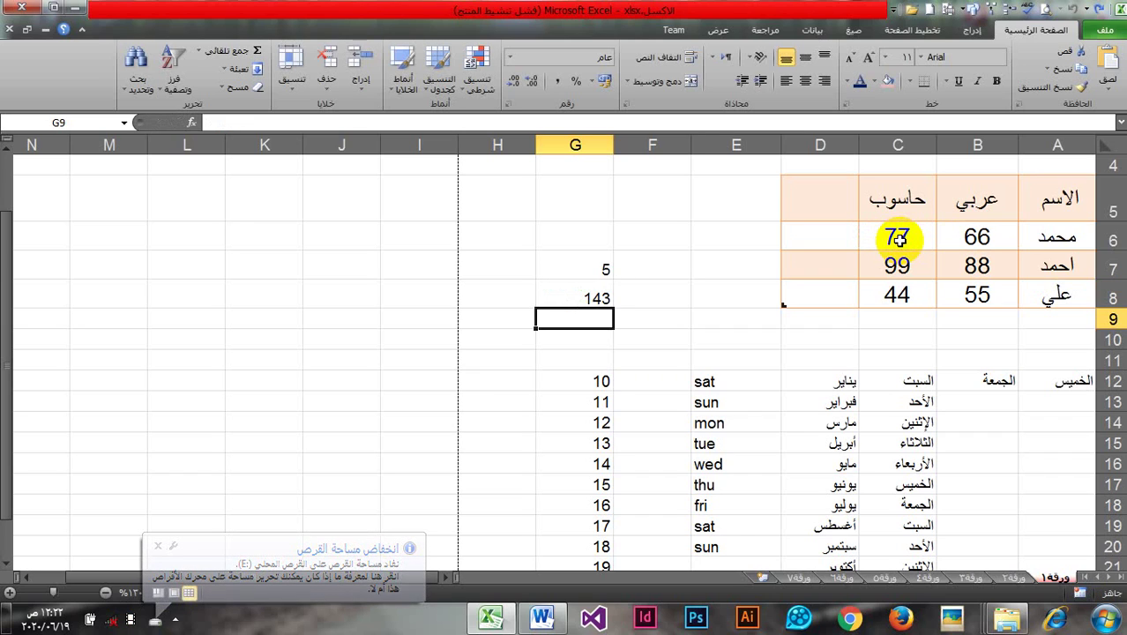
Step: Examine the formulas behind the results in G8 and G7, leaving both cells as they are
left_click(599, 300)
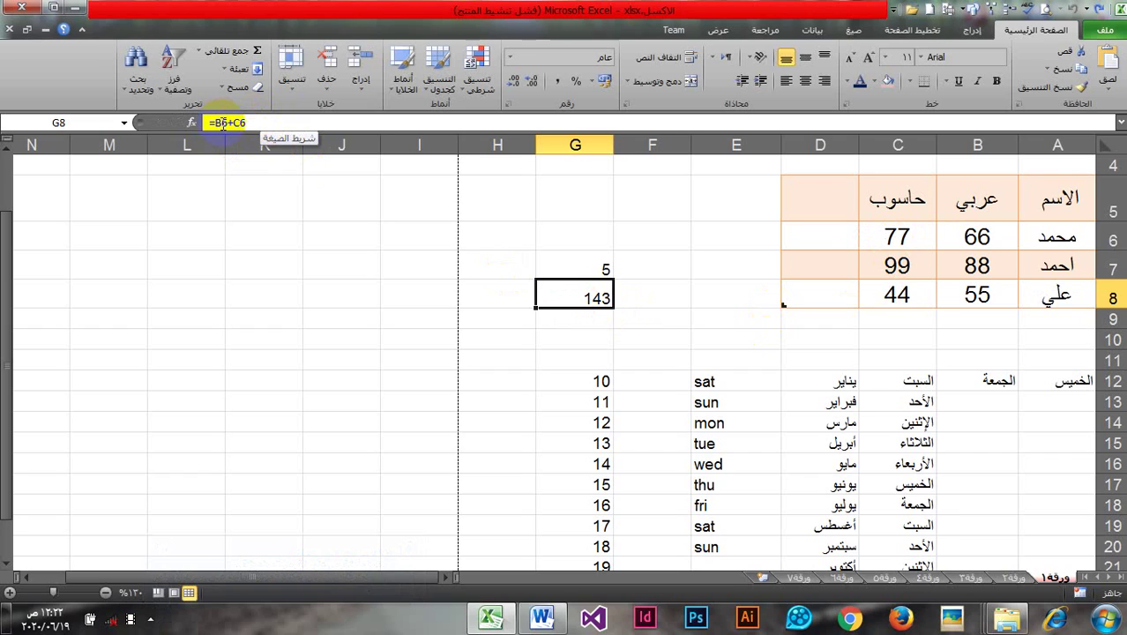
left_click(587, 271)
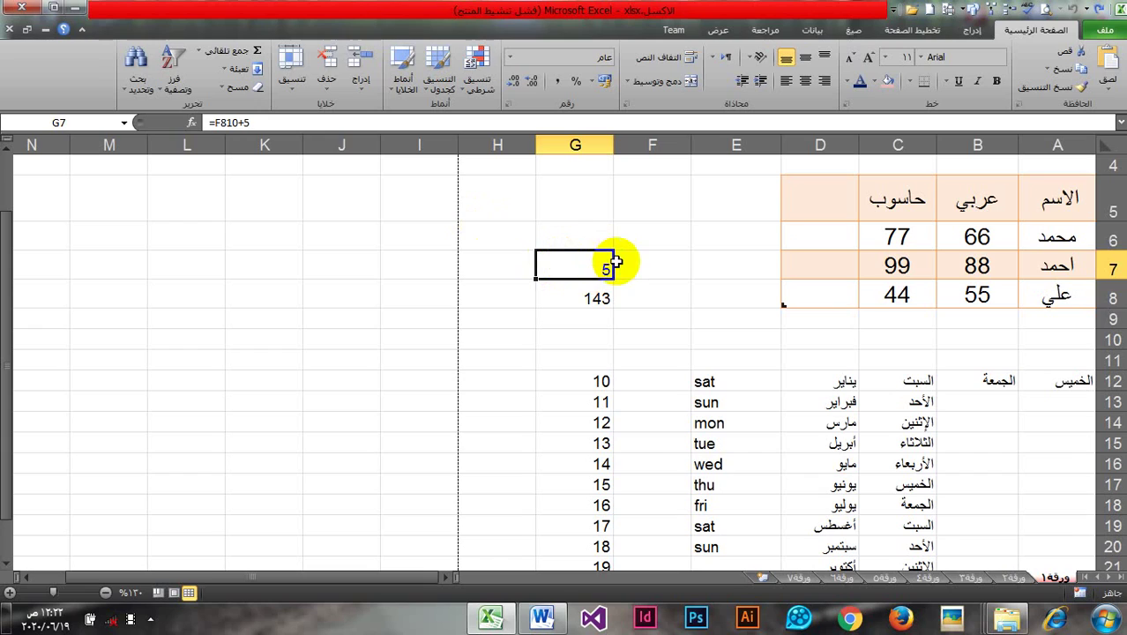
left_click(572, 299)
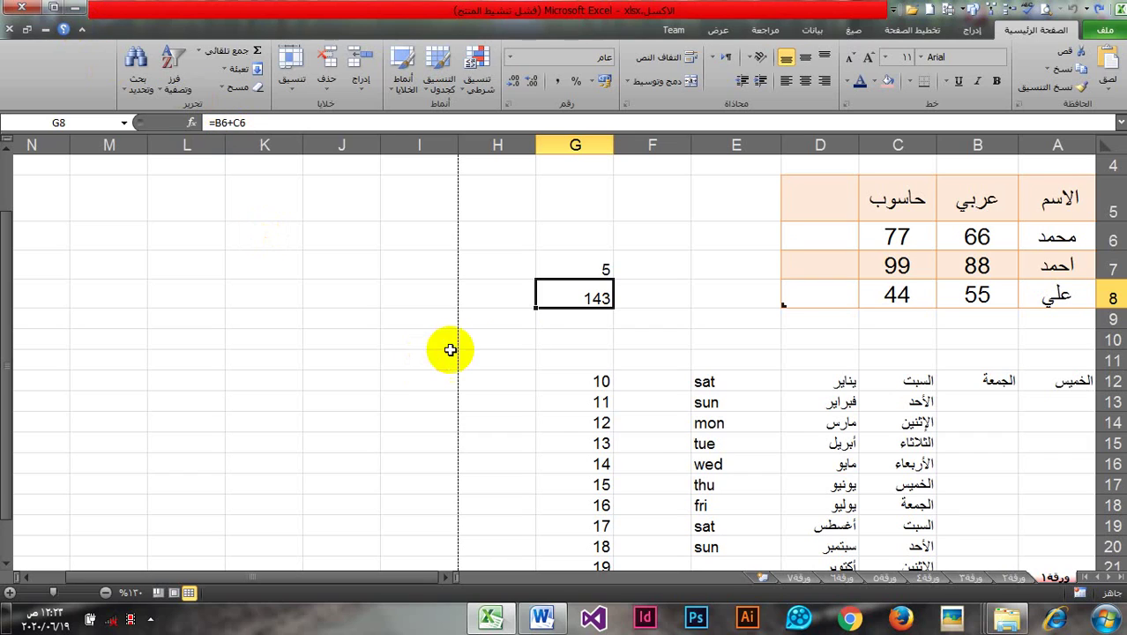
left_click(258, 123)
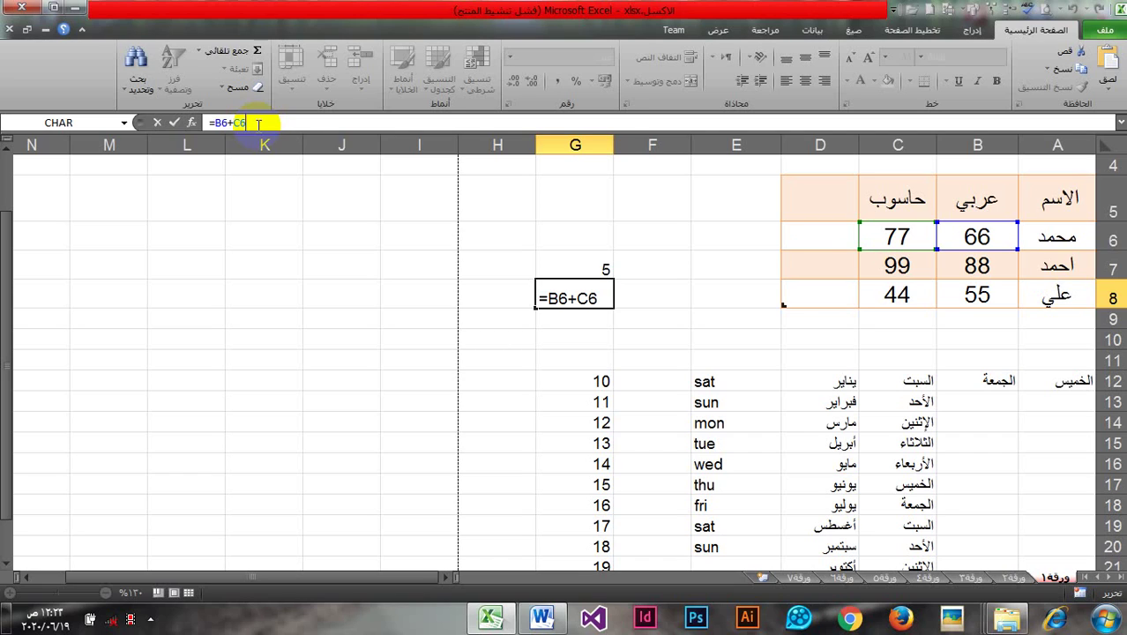
left_click(422, 291)
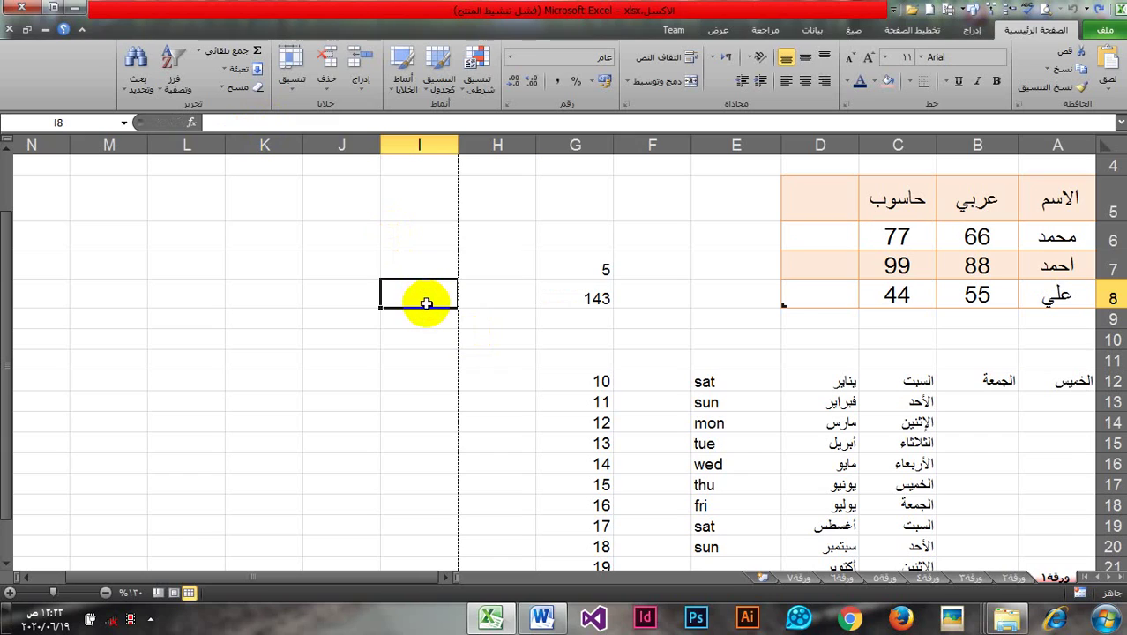
Step: Start a numbered operator list with 1 and () in I8:J8, and 2 and ^ in I9:J9
double_click(426, 301)
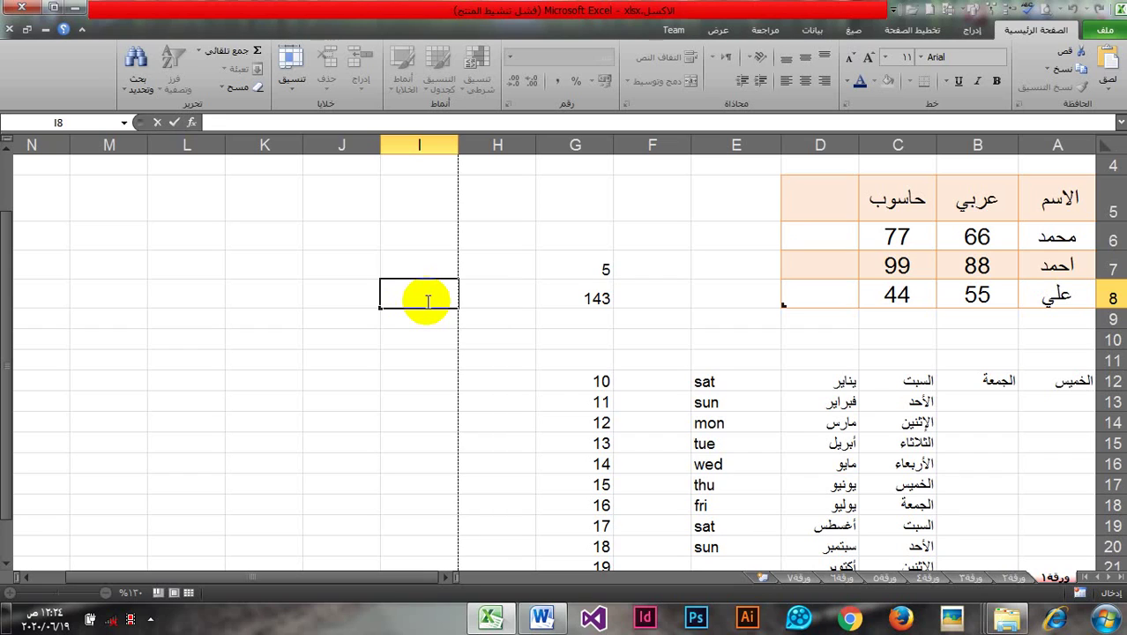
left_click(358, 291)
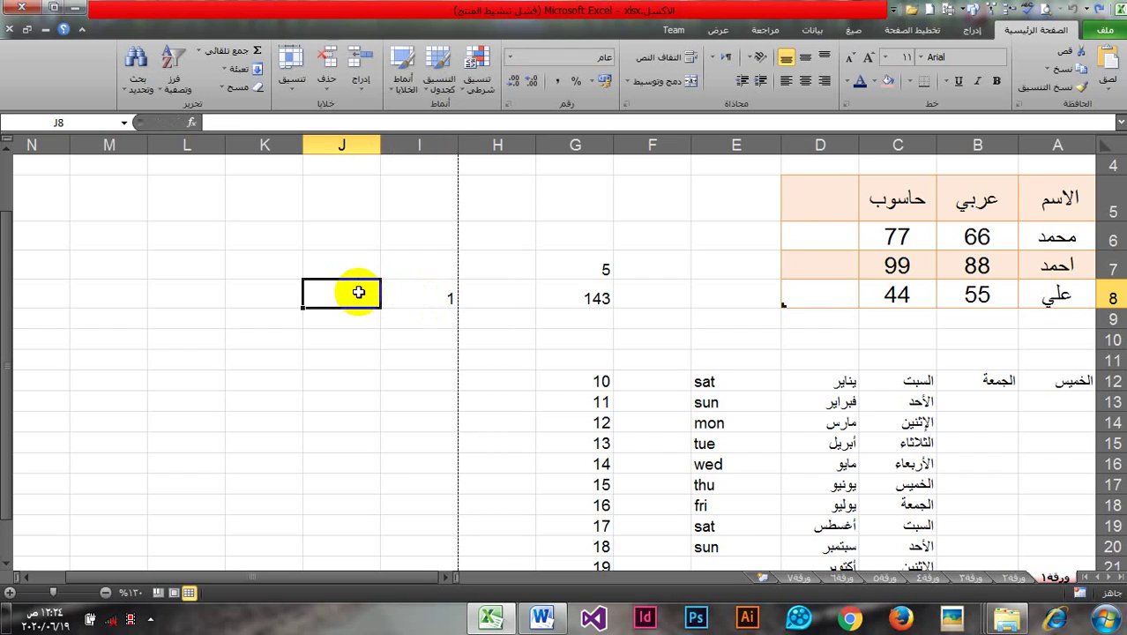
type("()")
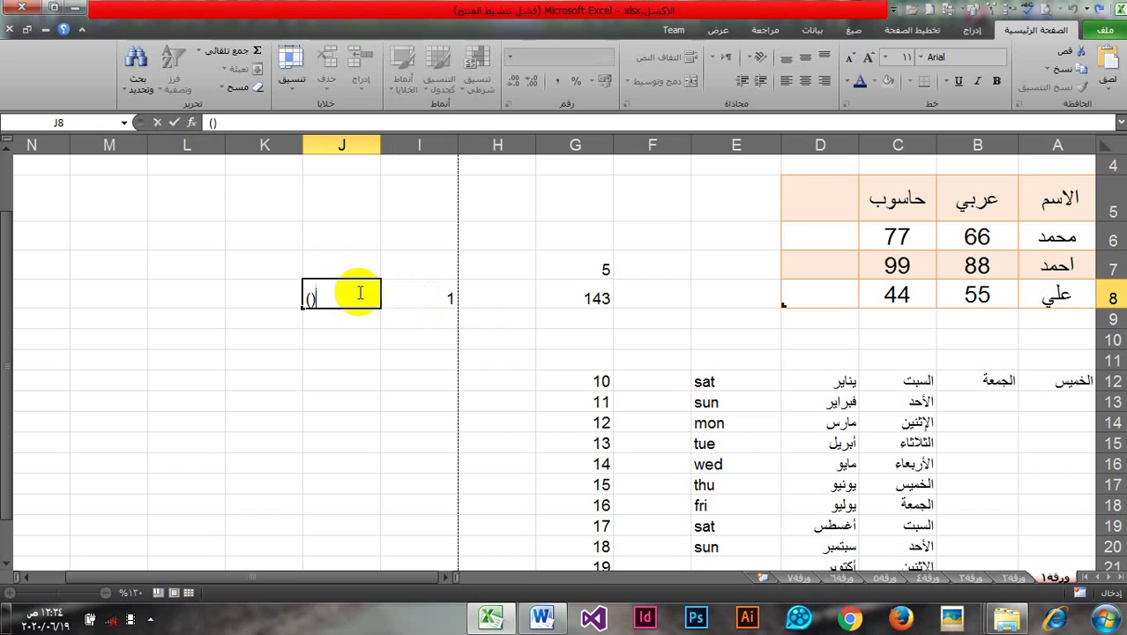
left_click(432, 315)
type("2")
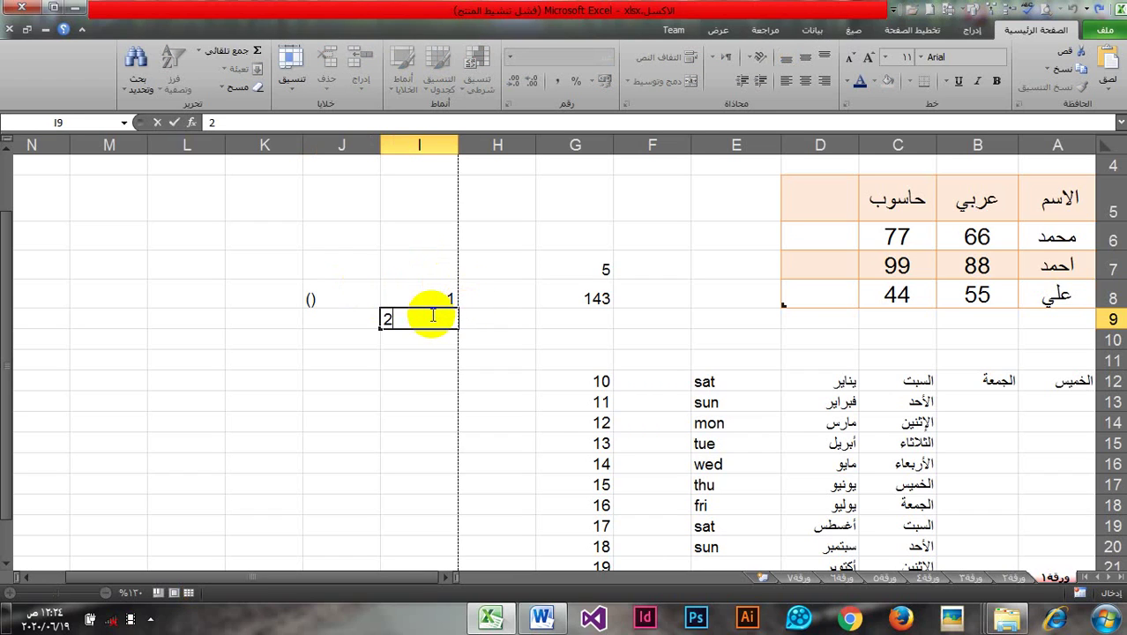
left_click(328, 321)
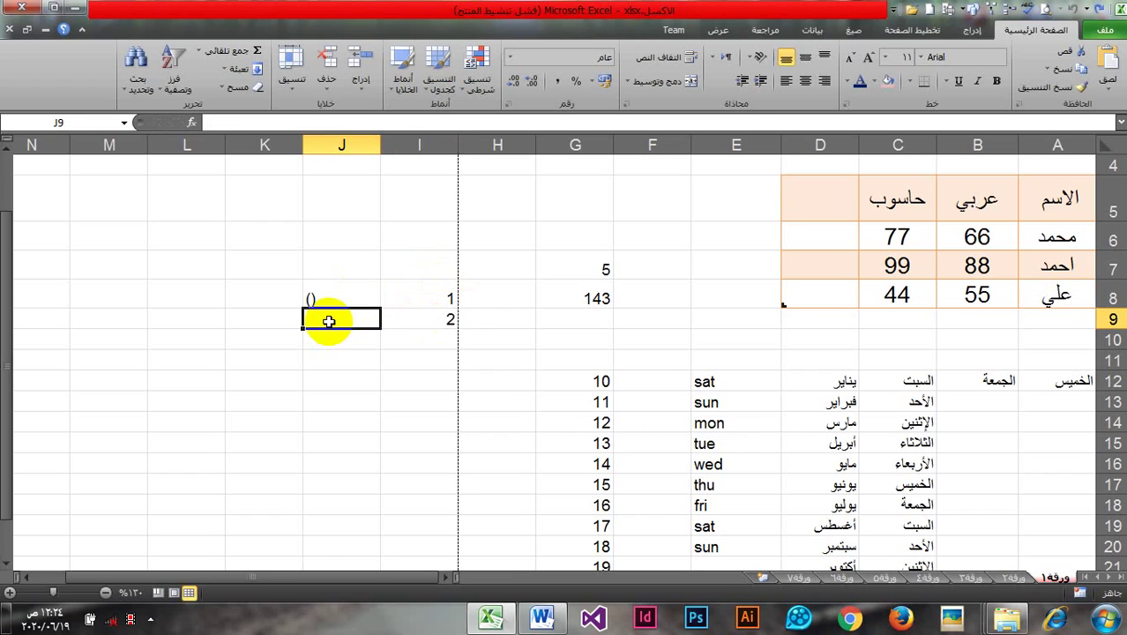
type("^")
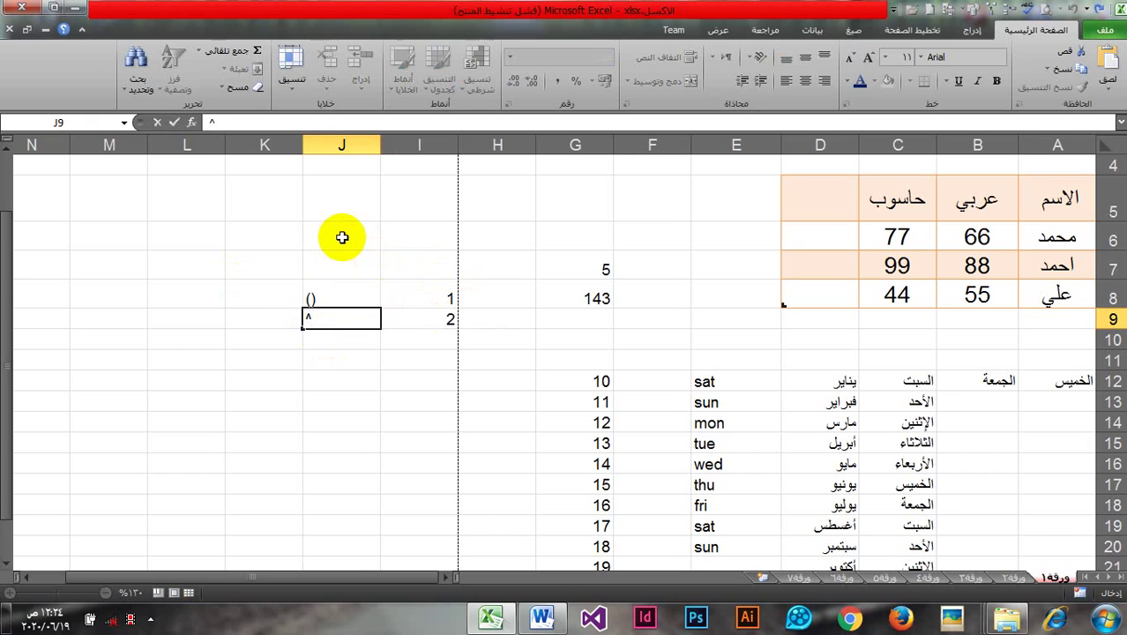
Step: Add the third entry to the operator list, with 3 in I10 and / in J10
left_click(428, 338)
type("3")
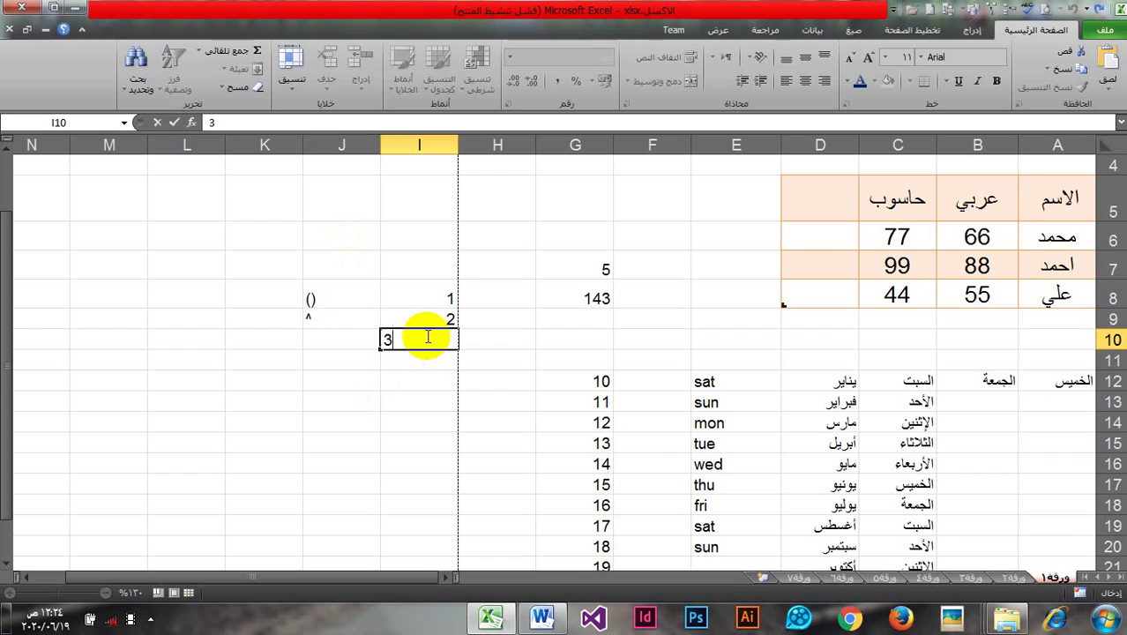
left_click(328, 342)
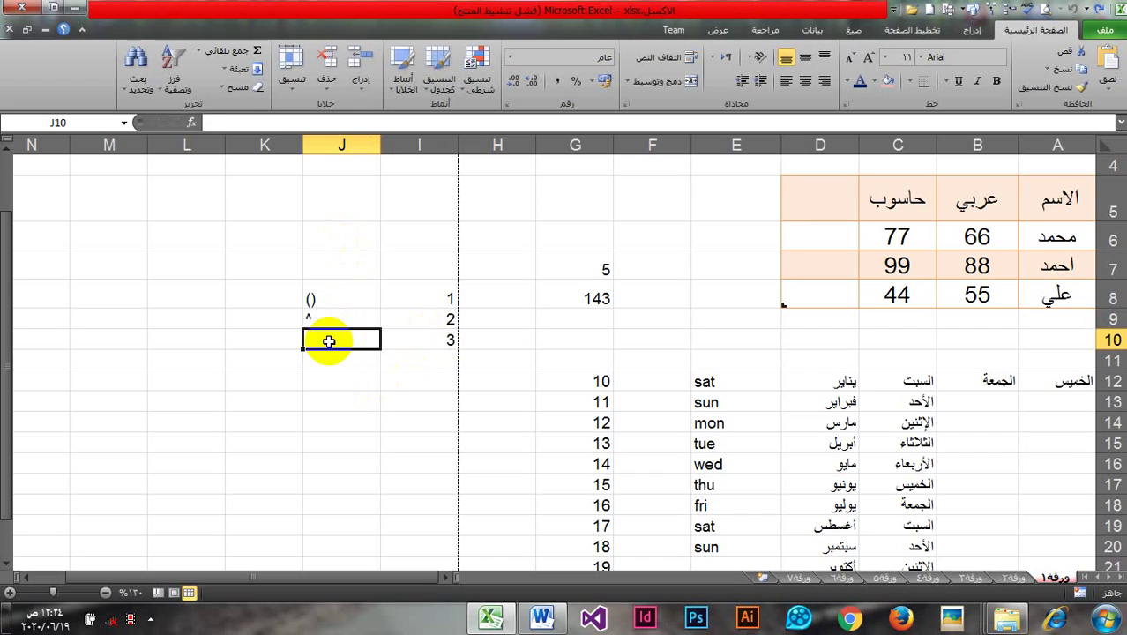
type("?")
key("BackSpace")
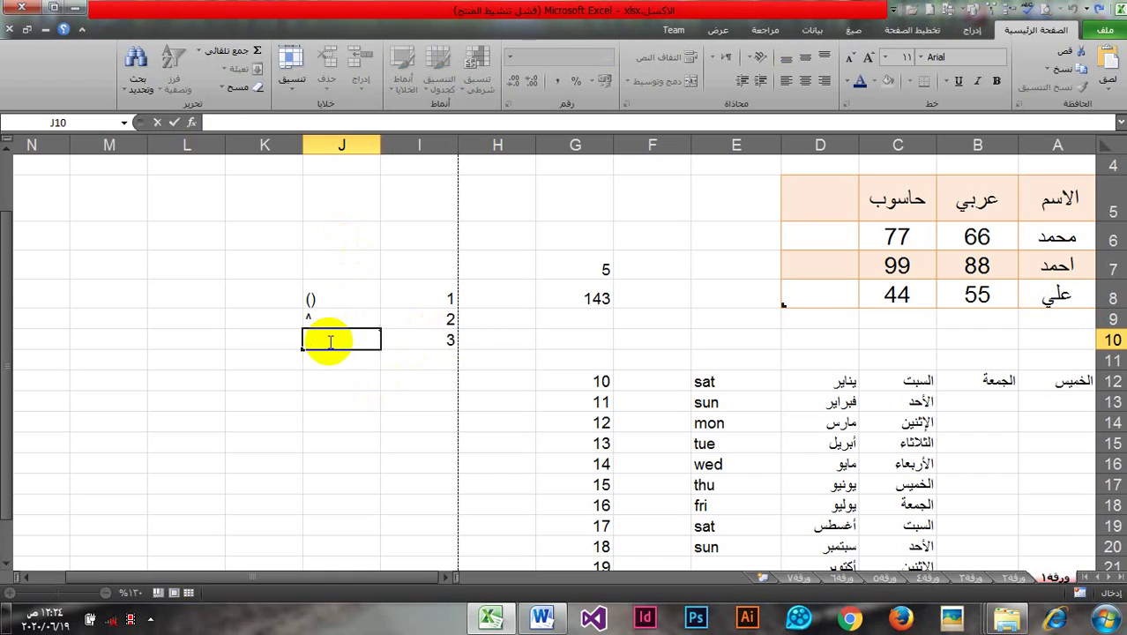
type("ظ")
key("BackSpace")
type("؟")
key("BackSpace")
key("alt+shift")
type("/")
Step: Add the fourth entry to the operator list, with 4 in I11 and * in J11
left_click(423, 363)
type("4")
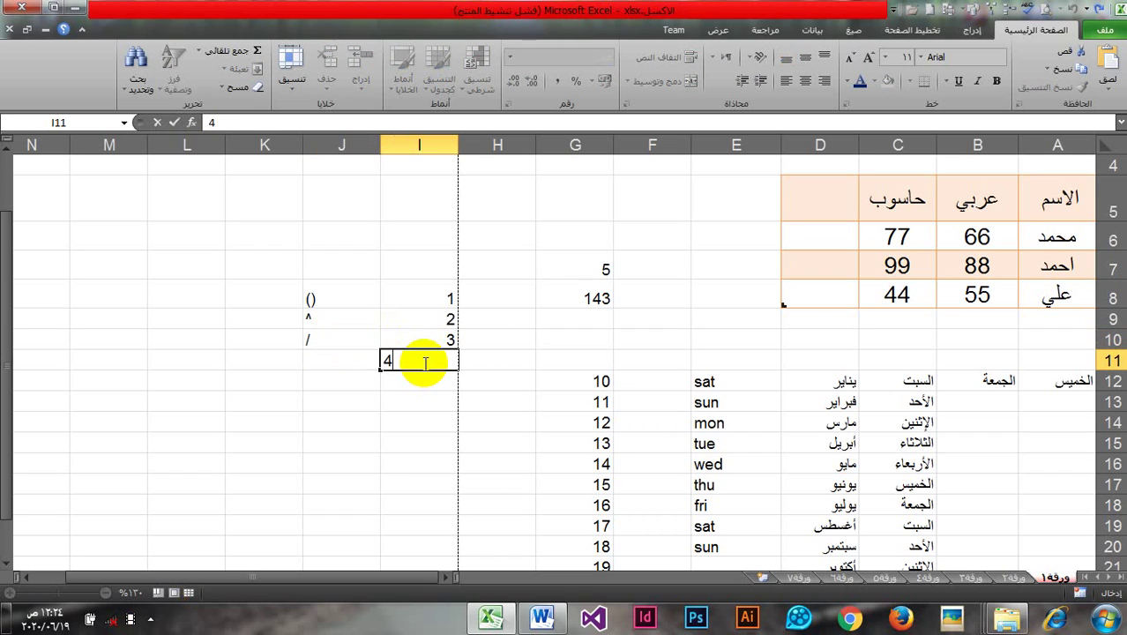
left_click(327, 362)
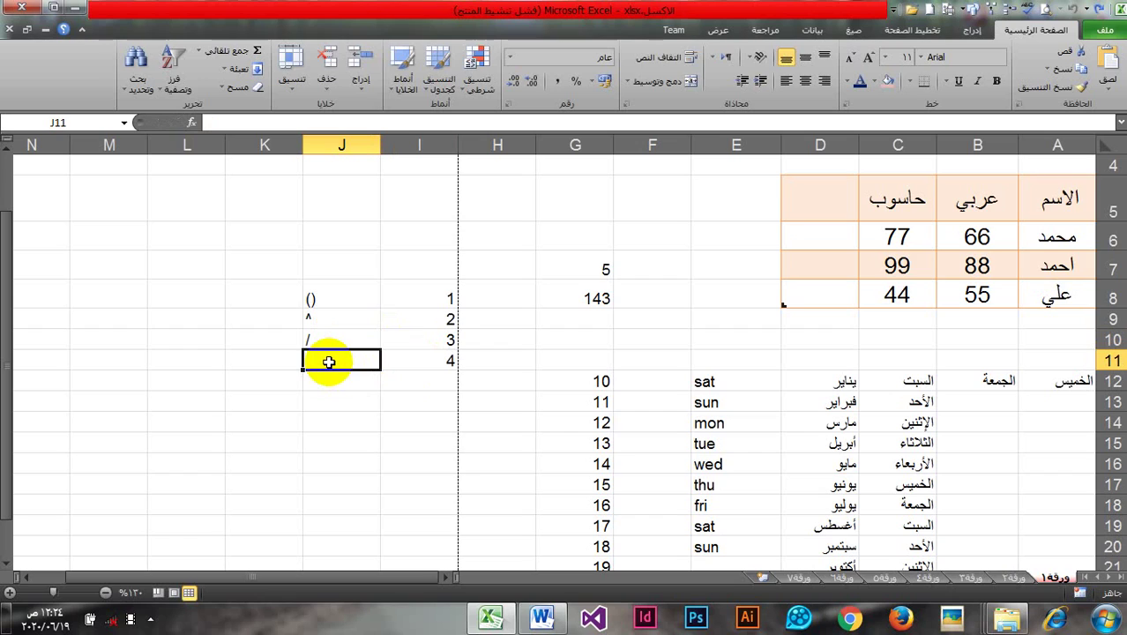
type("*")
Step: Add the fifth entry to the operator list, with 5 in I12 and + in J12
left_click(423, 381)
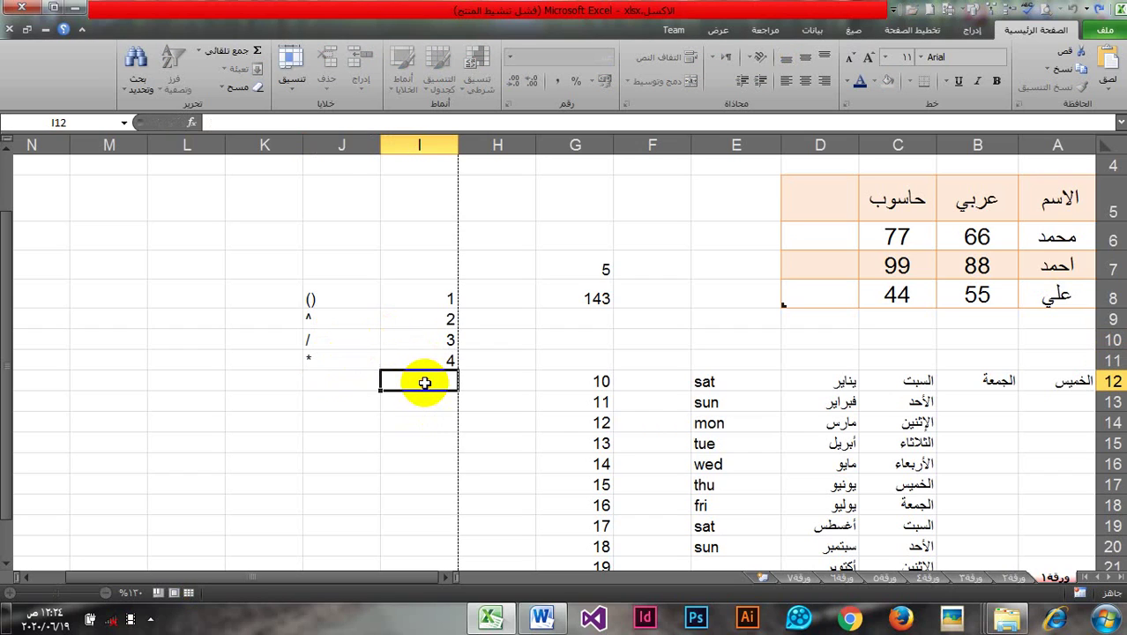
type("5")
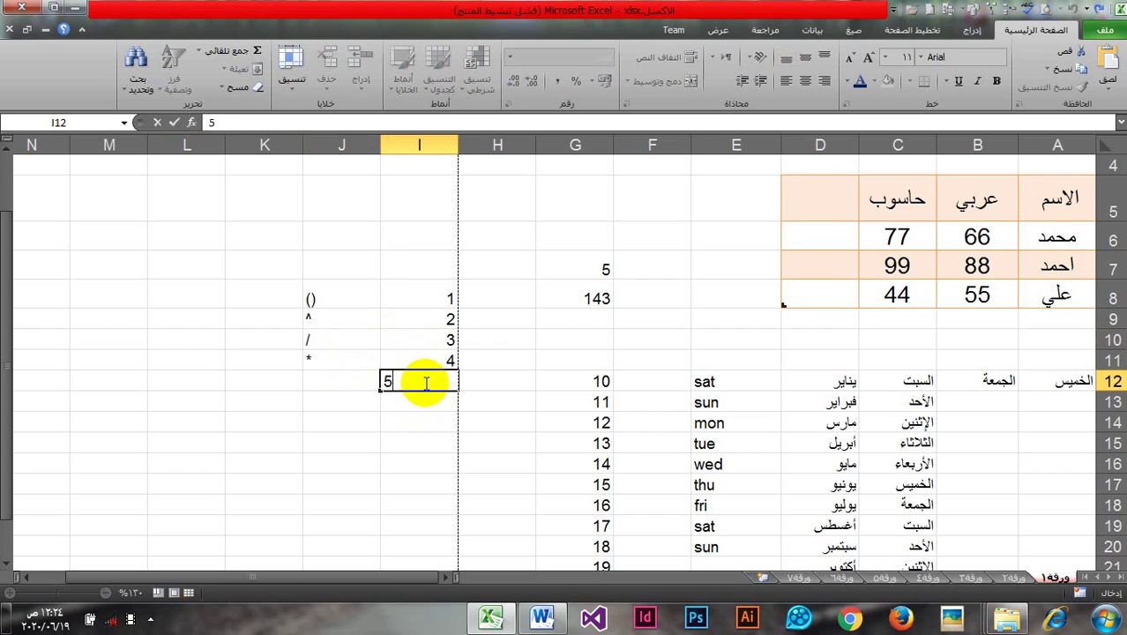
left_click(325, 385)
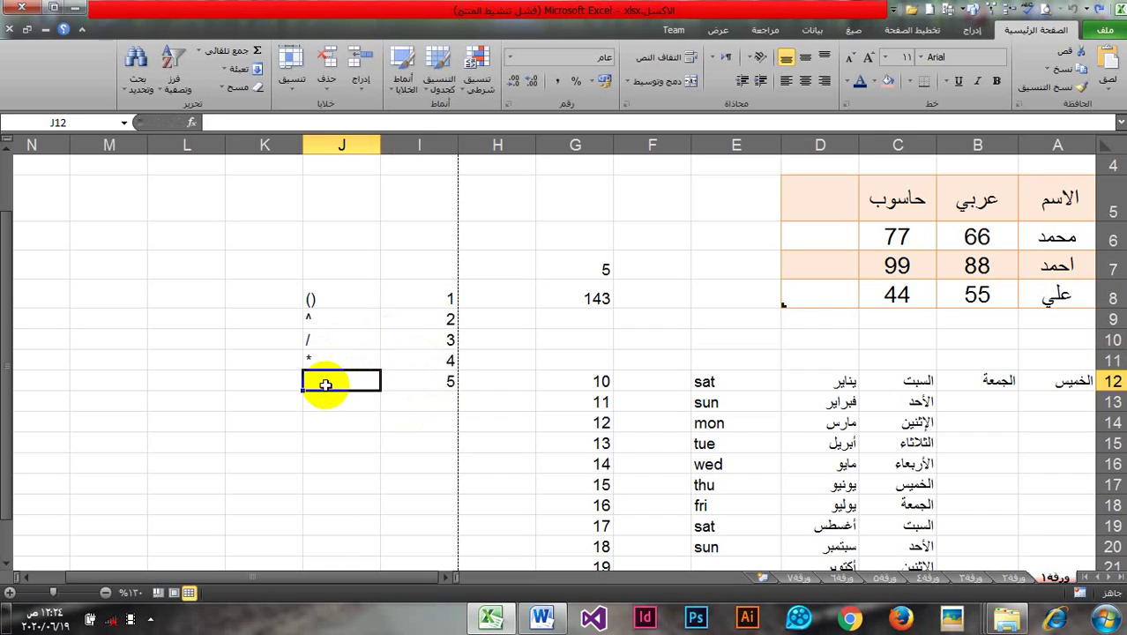
type("+")
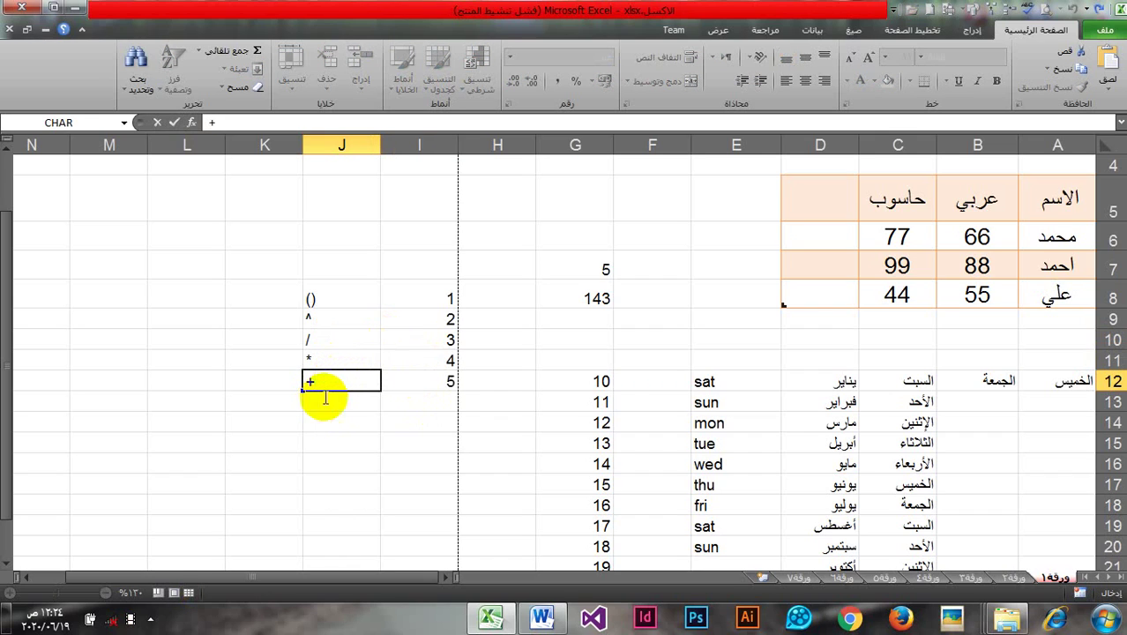
left_click(441, 402)
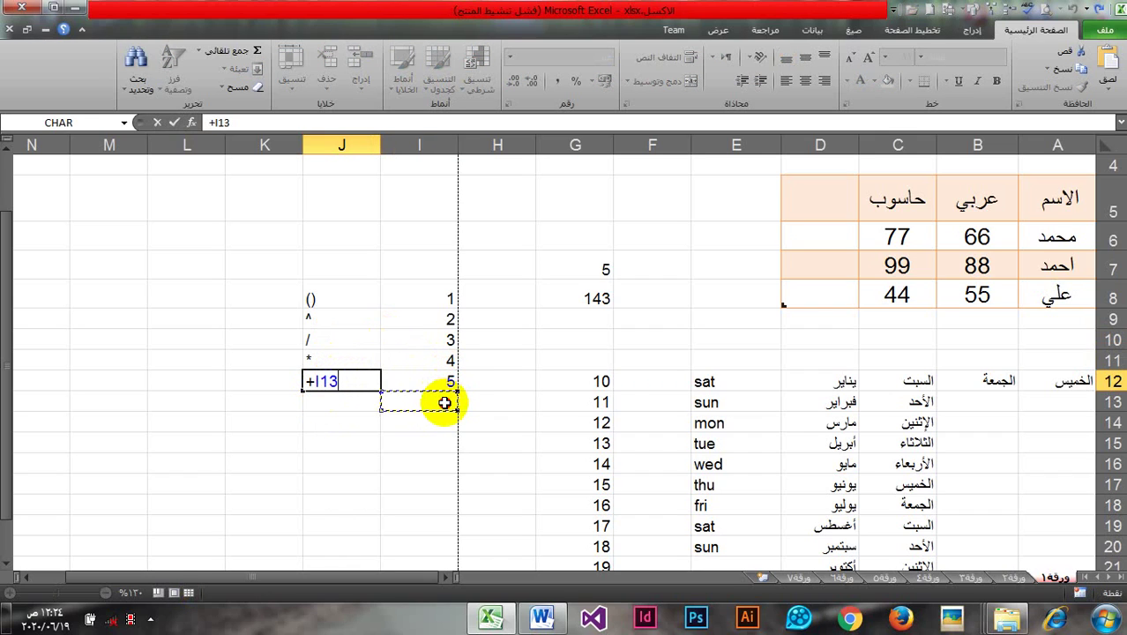
left_click(157, 123)
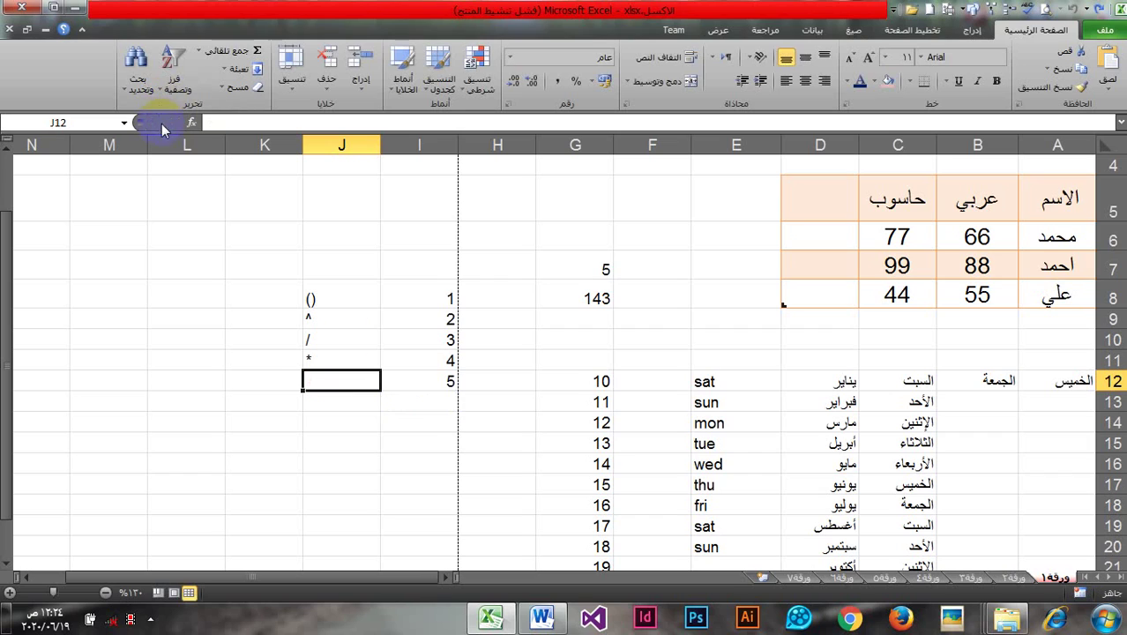
double_click(329, 386)
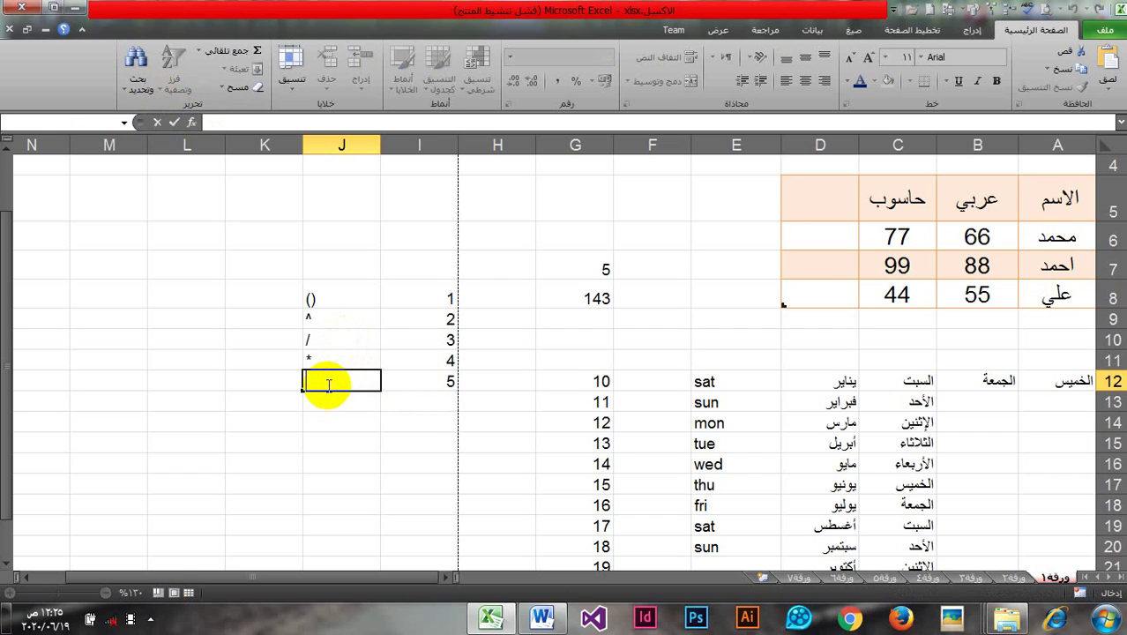
type("+")
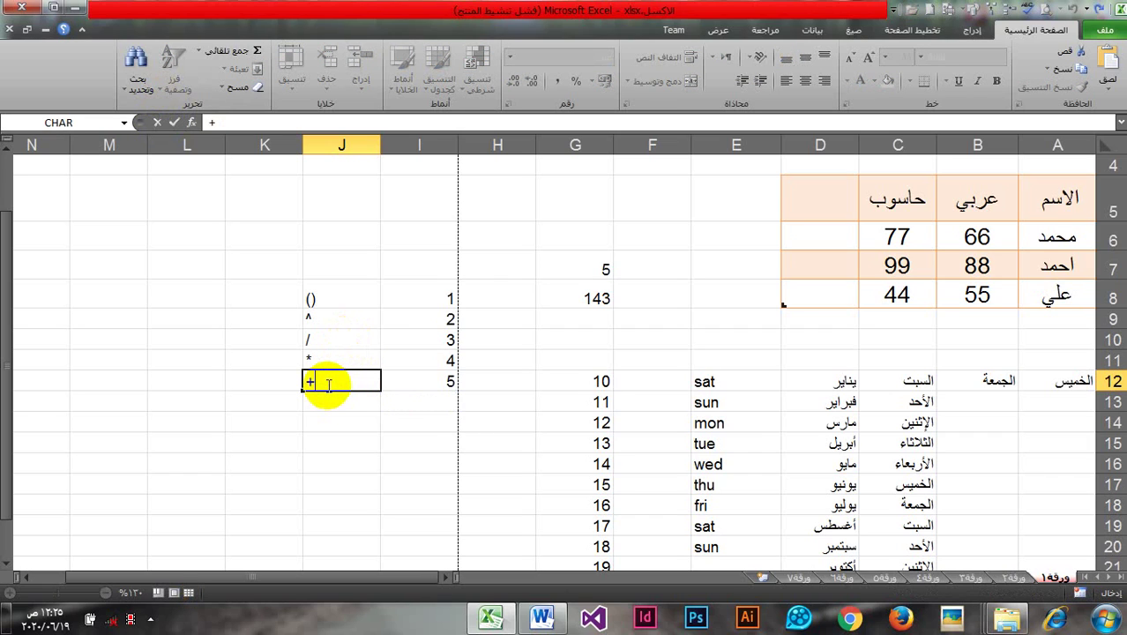
left_click(175, 122)
Step: Complete the operator list with 6 in I13 and - in J13
left_click(421, 401)
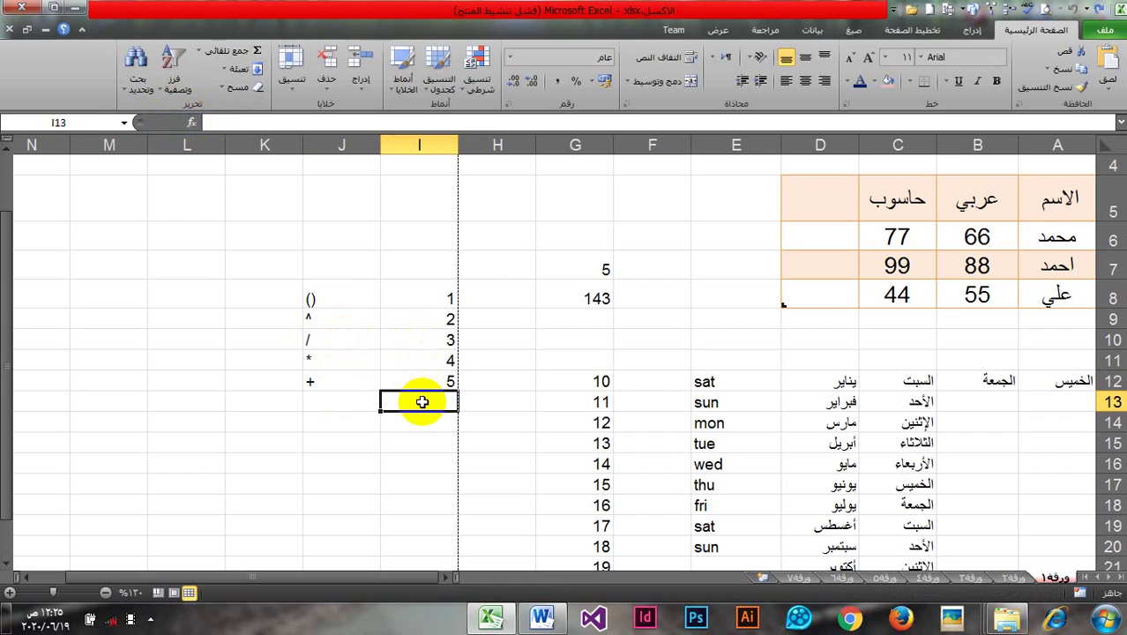
type("6")
left_click(311, 403)
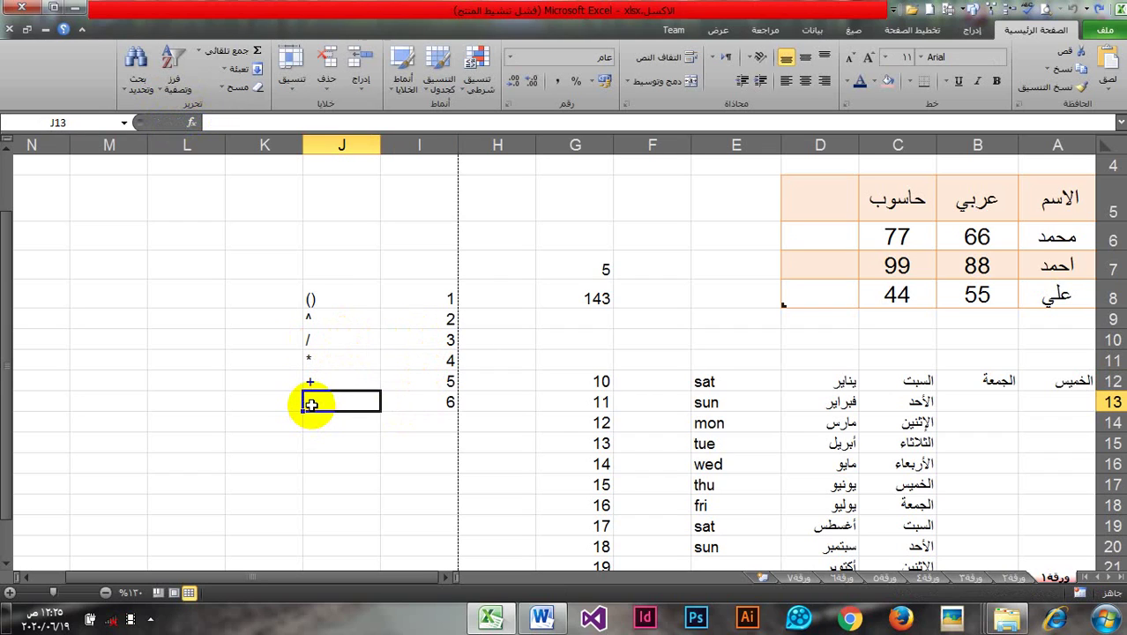
type("_")
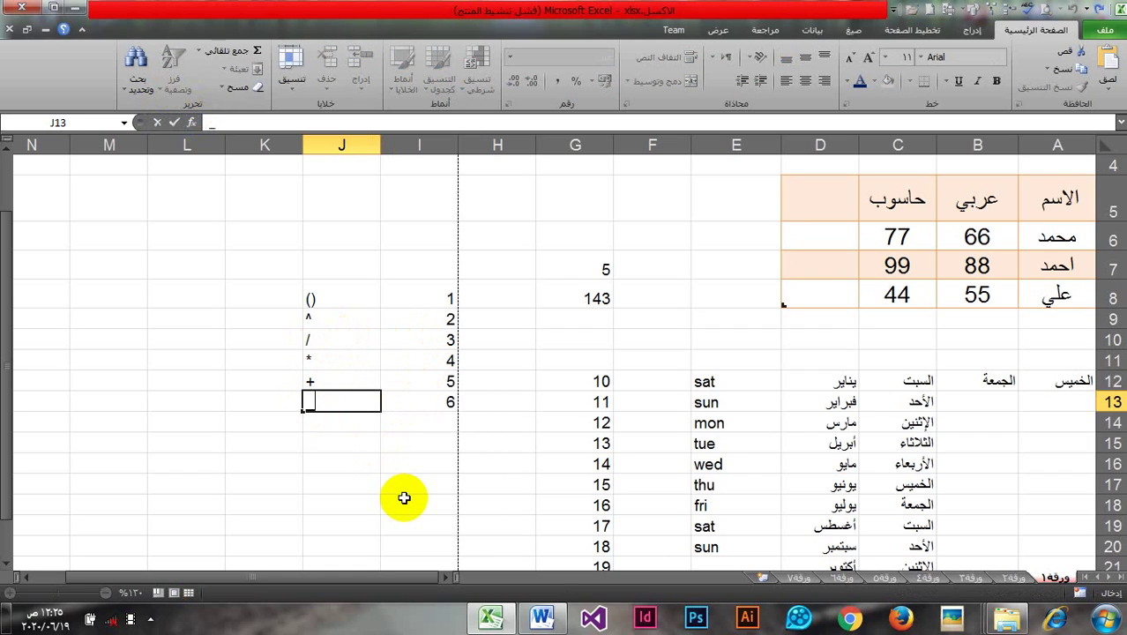
key("BackSpace")
type("-")
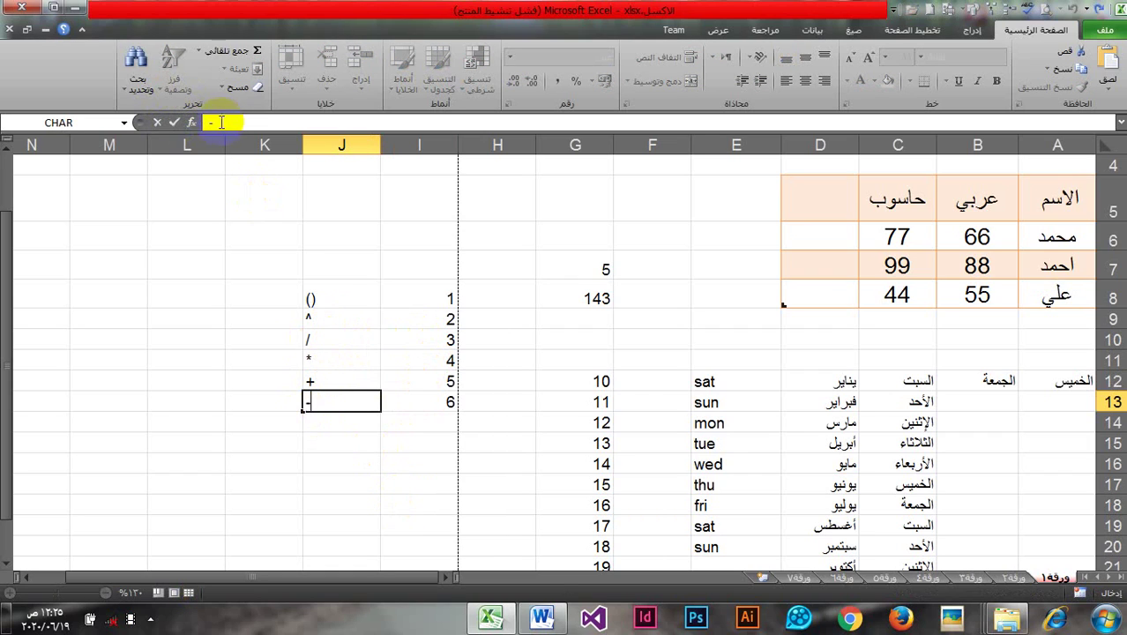
left_click(174, 123)
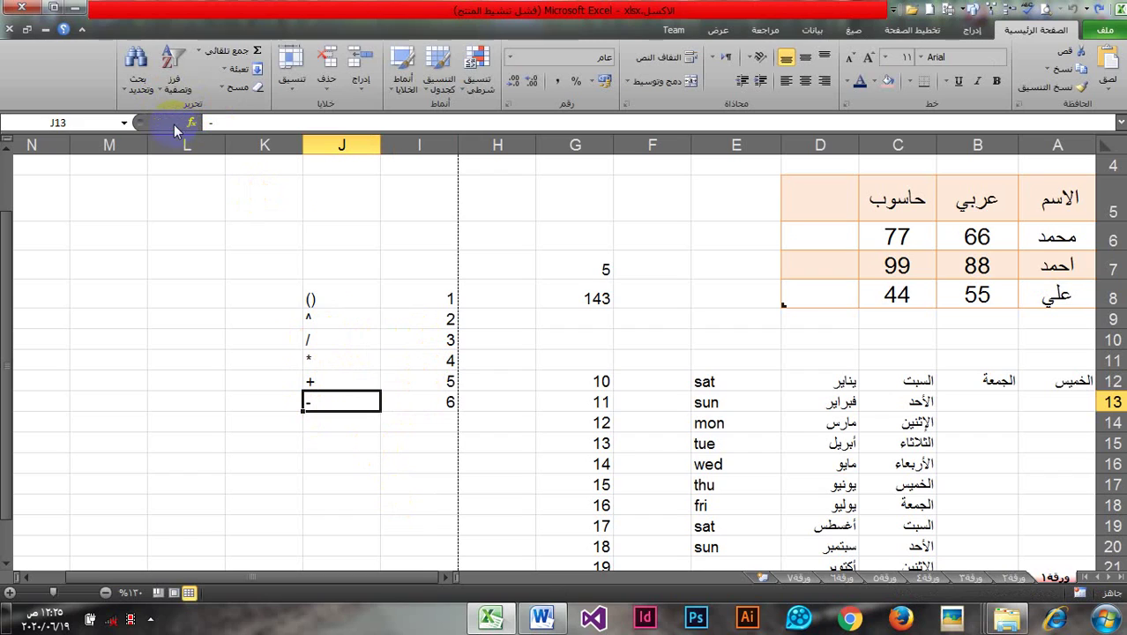
Step: Replace the * in J11 with the formula =10-5/5+2*3+1
left_click(327, 298)
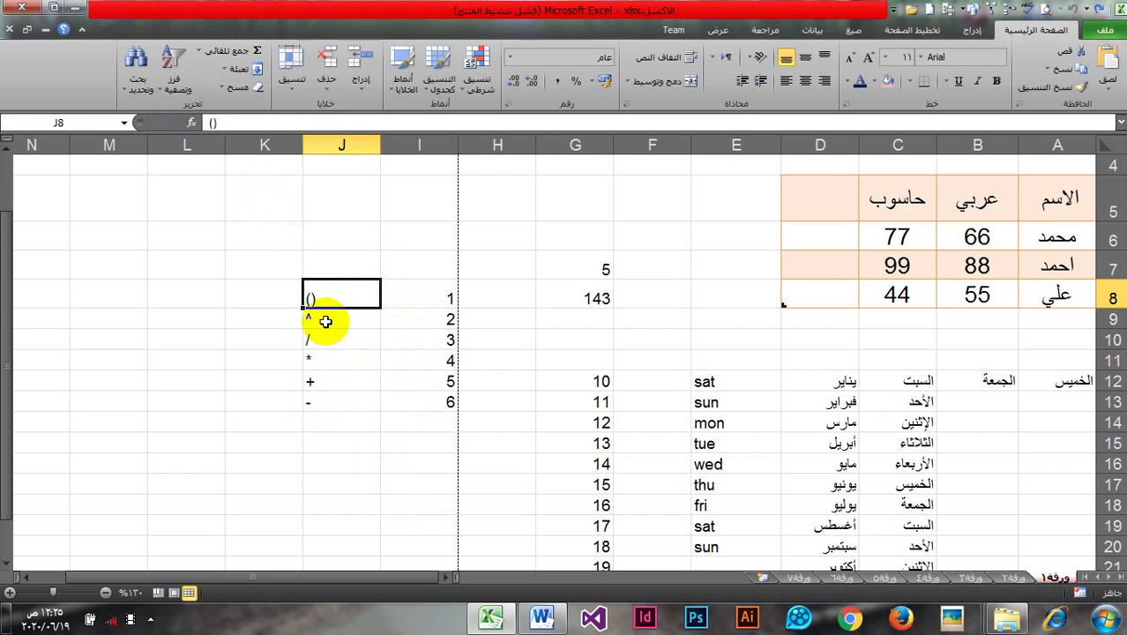
left_click(322, 319)
left_click(322, 348)
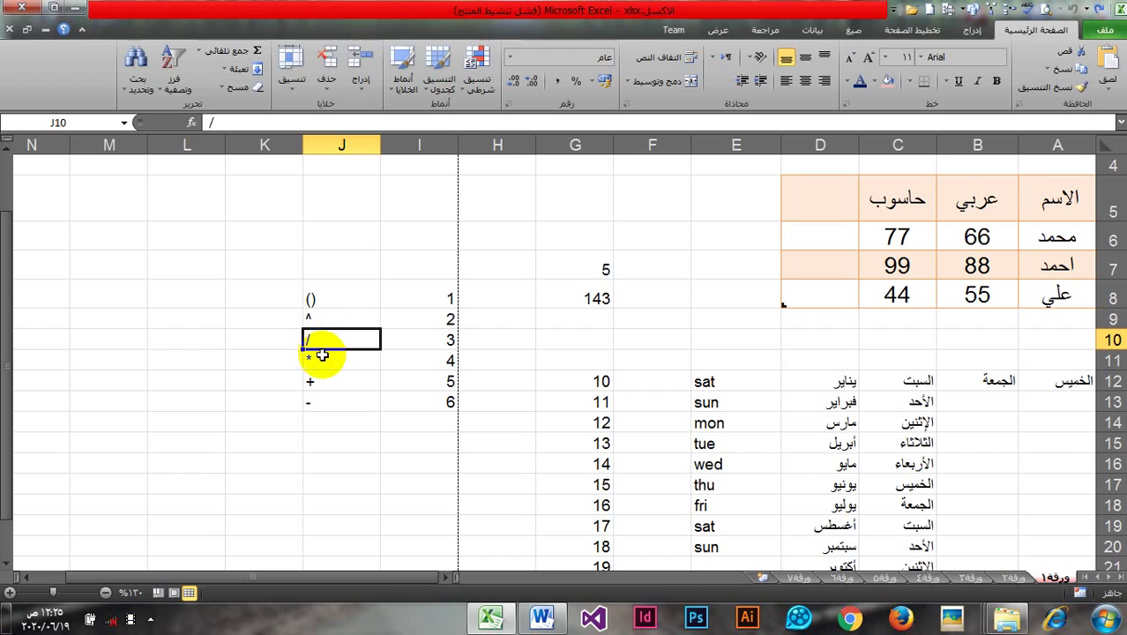
left_click(320, 358)
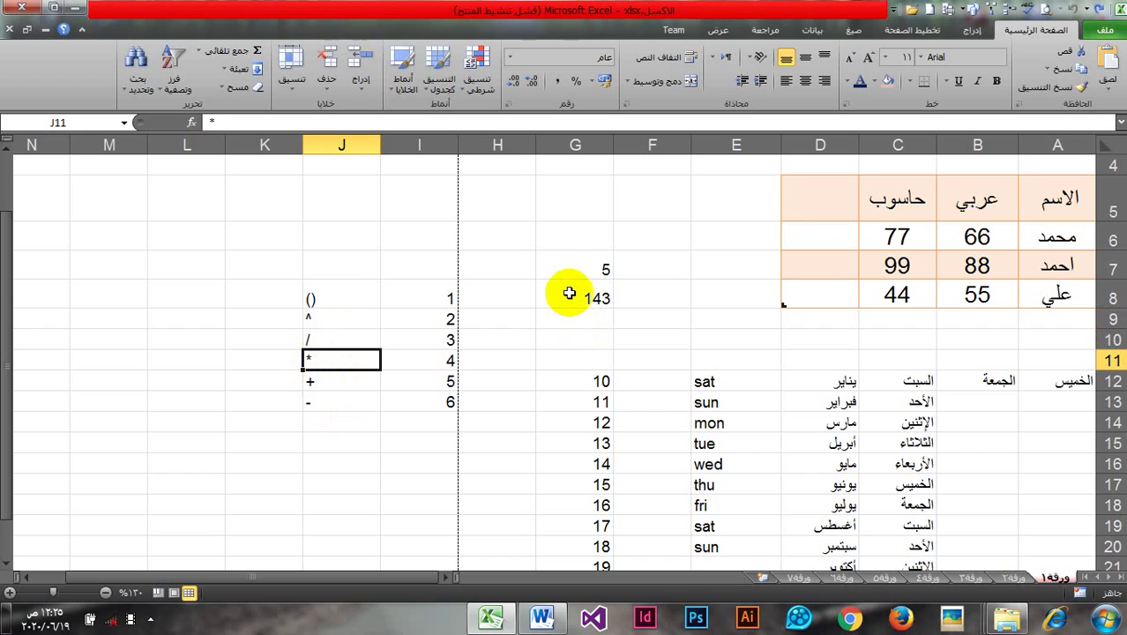
left_click(224, 118)
key("BackSpace")
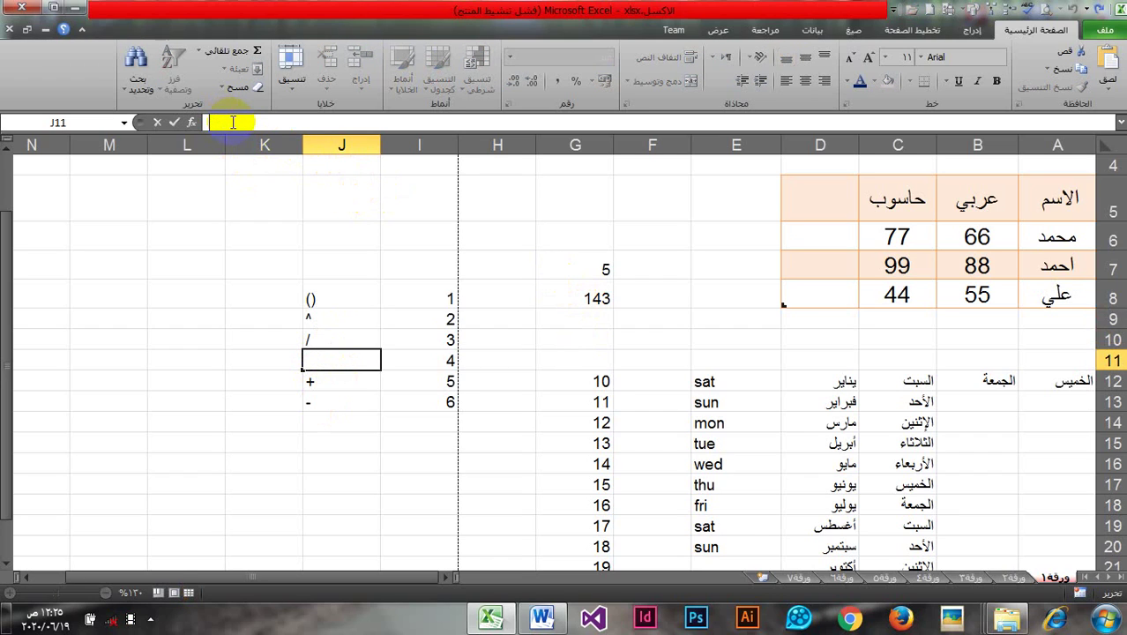
type("=")
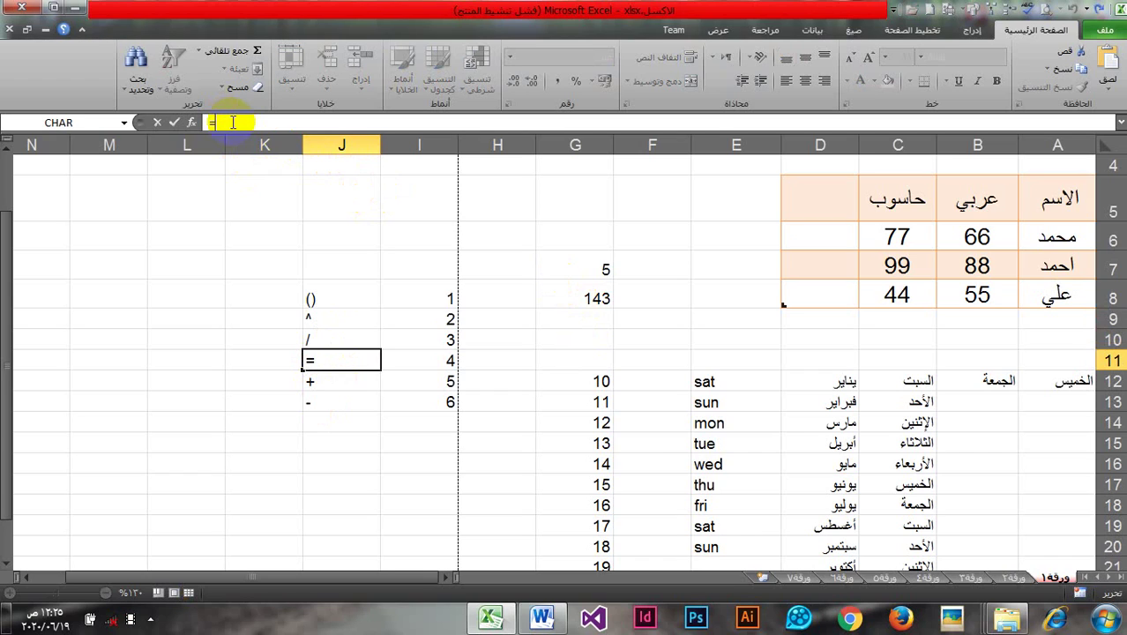
type("10-5?")
key("BackSpace")
left_click(232, 122)
type("؟")
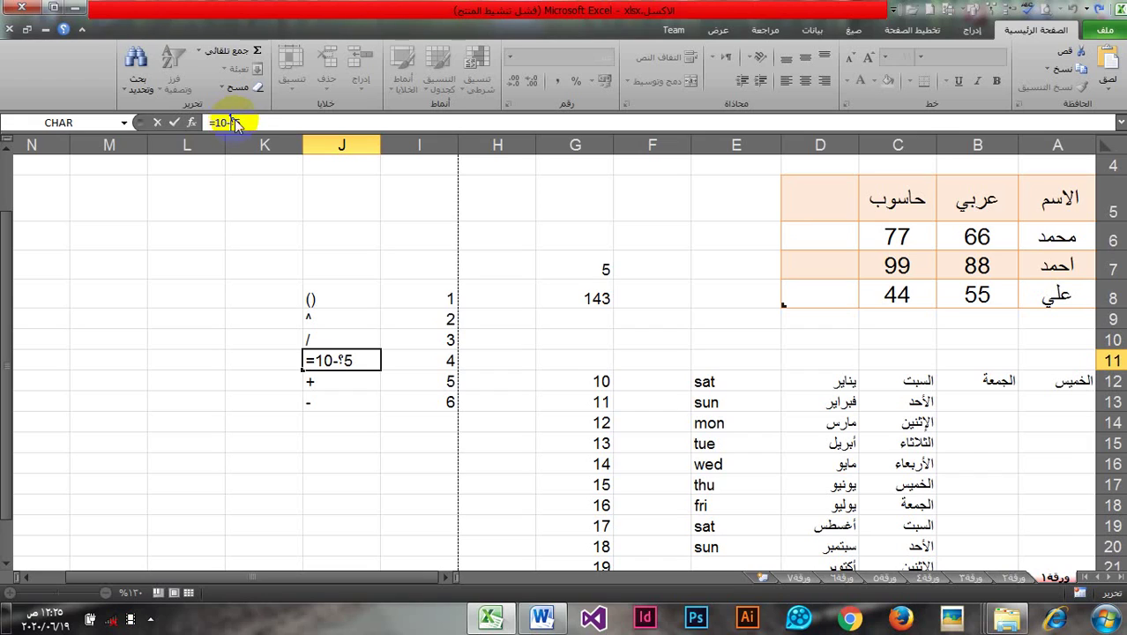
key("BackSpace")
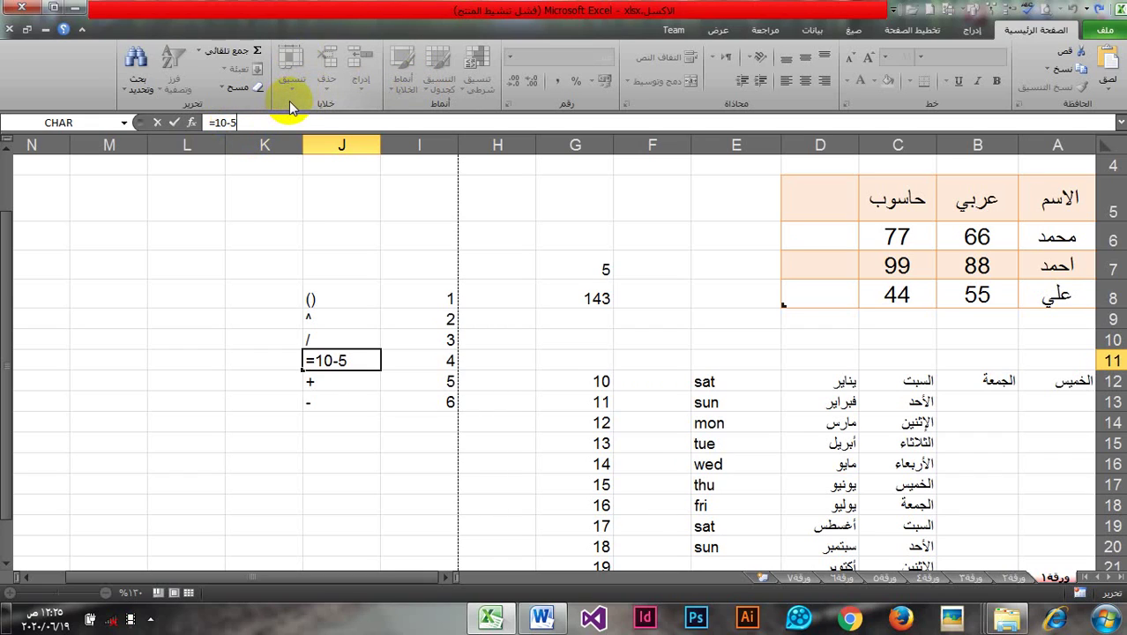
type("/5+2")
type("*")
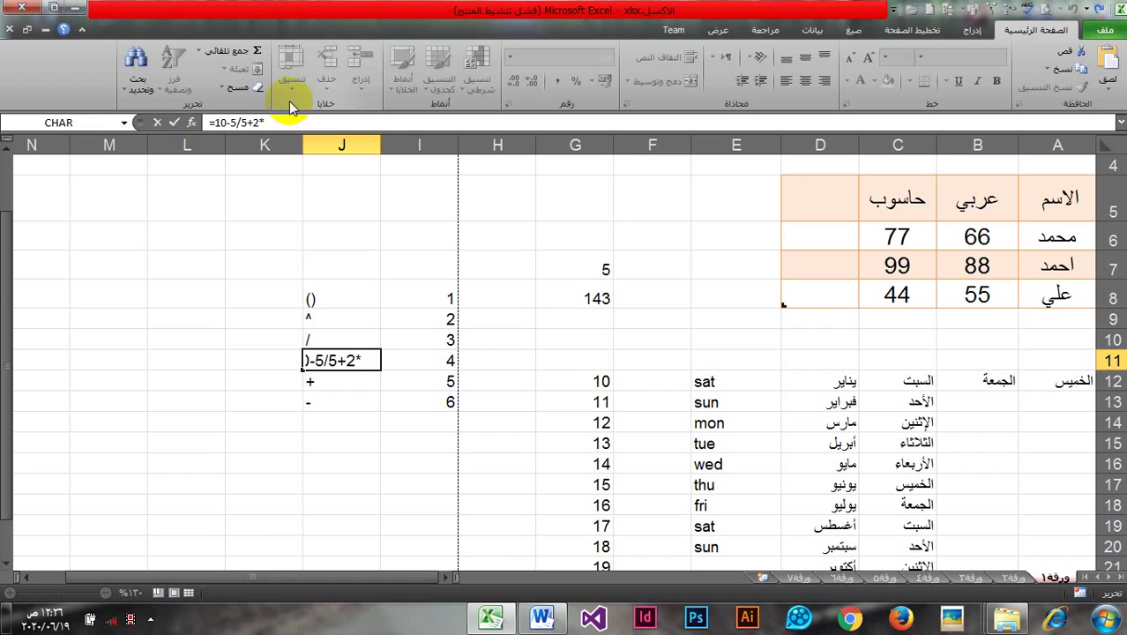
type("3+1")
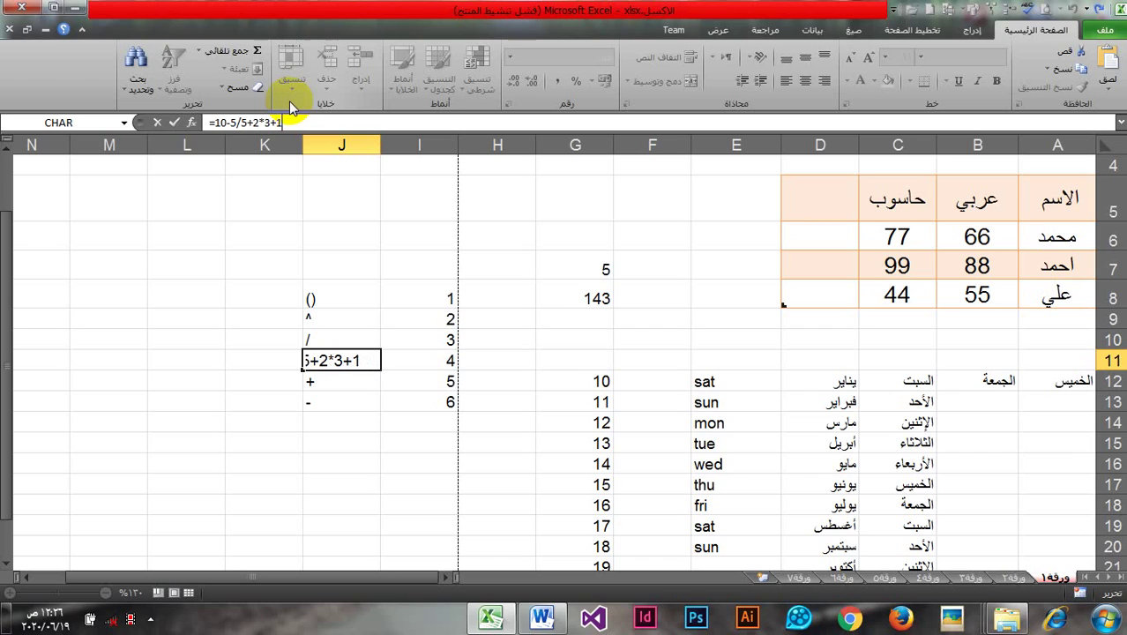
left_click(175, 123)
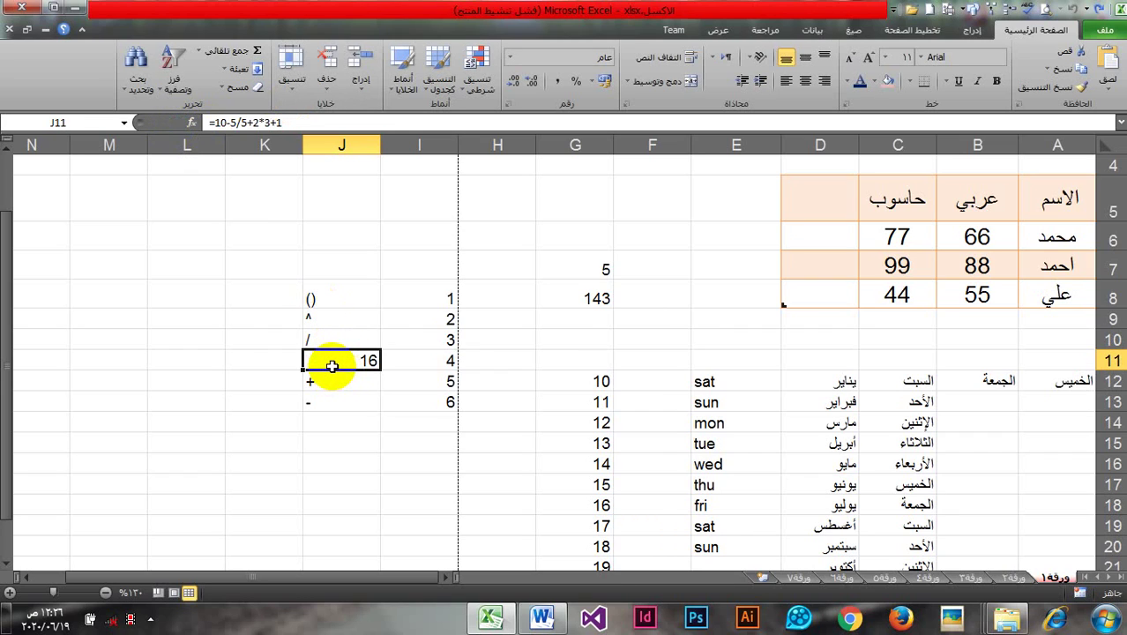
Step: Copy the formula text out of J11 and put the * operator back in that cell
left_click_drag(290, 123, 203, 123)
key("ctrl+c")
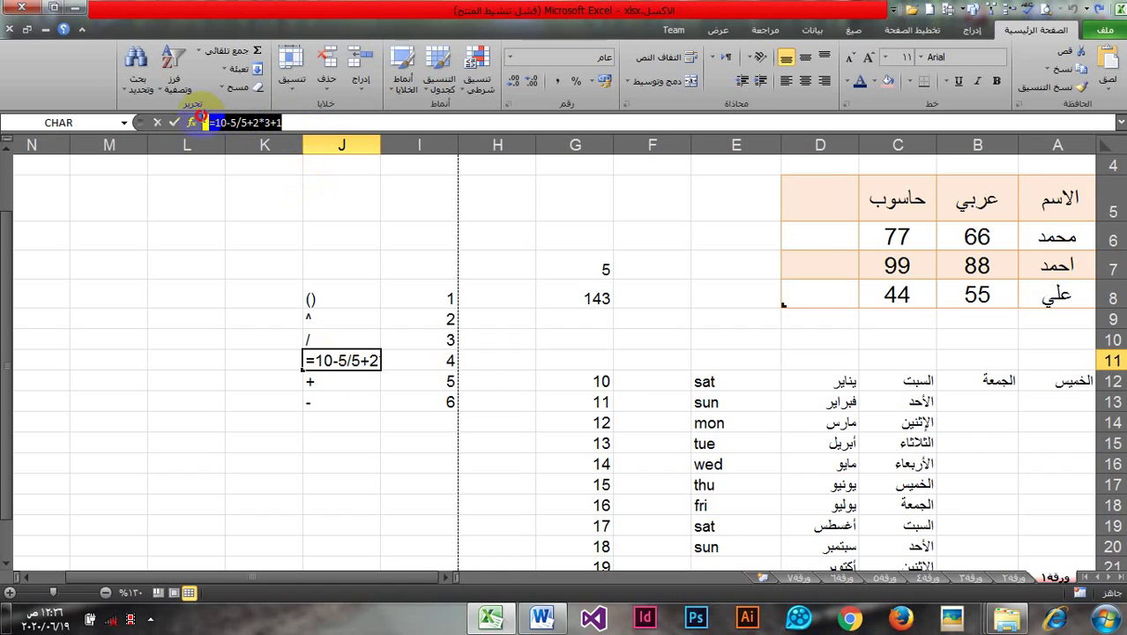
key("BackSpace")
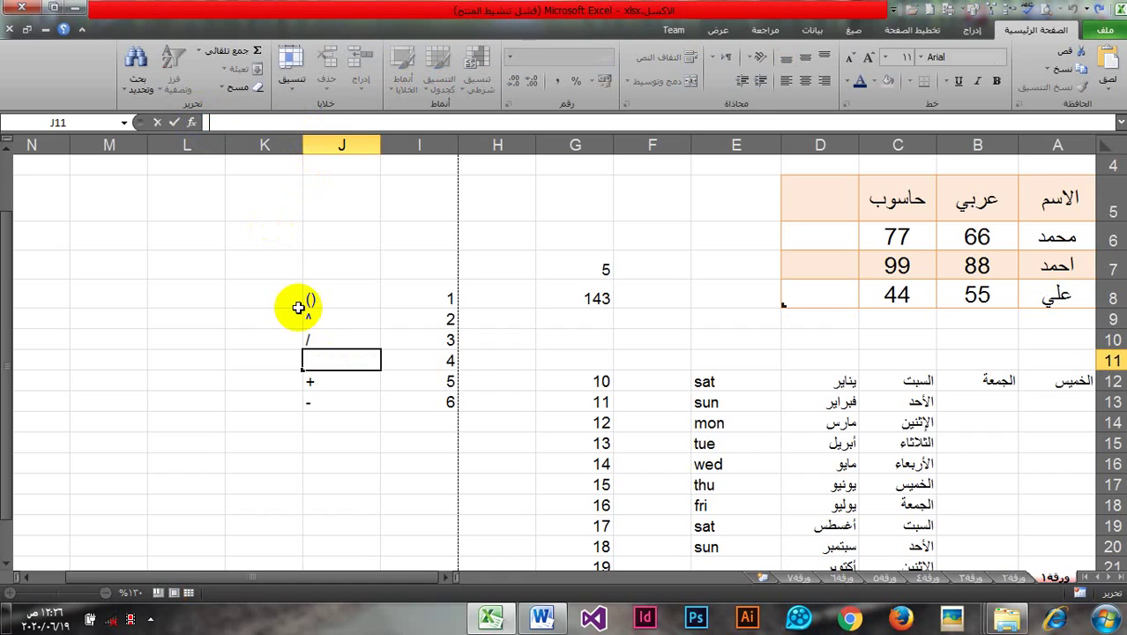
type("*")
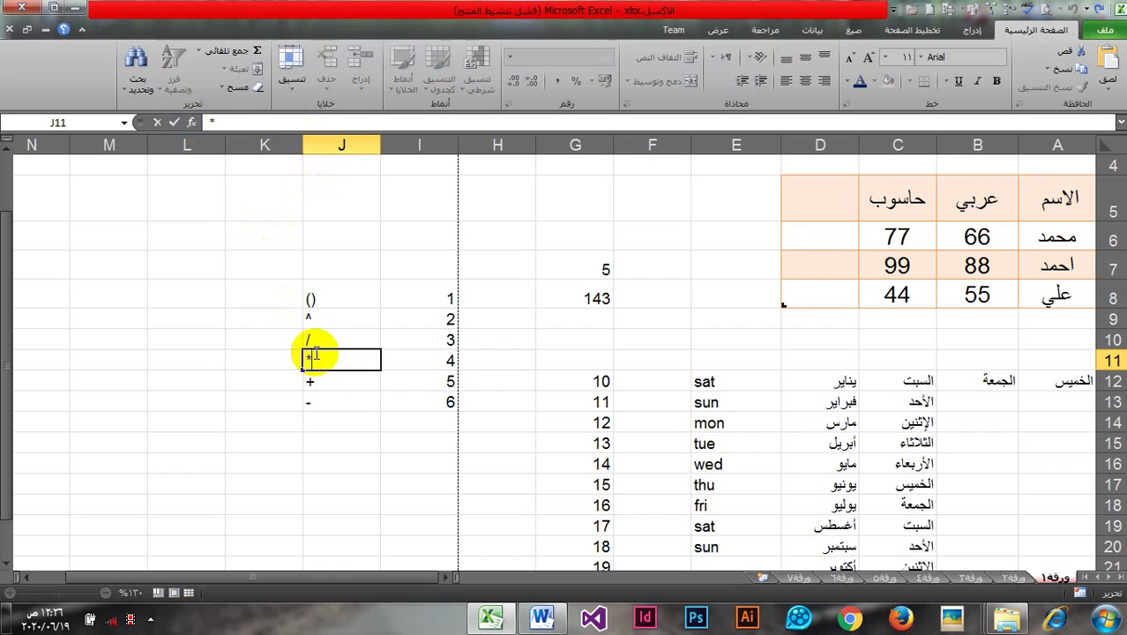
left_click(425, 235)
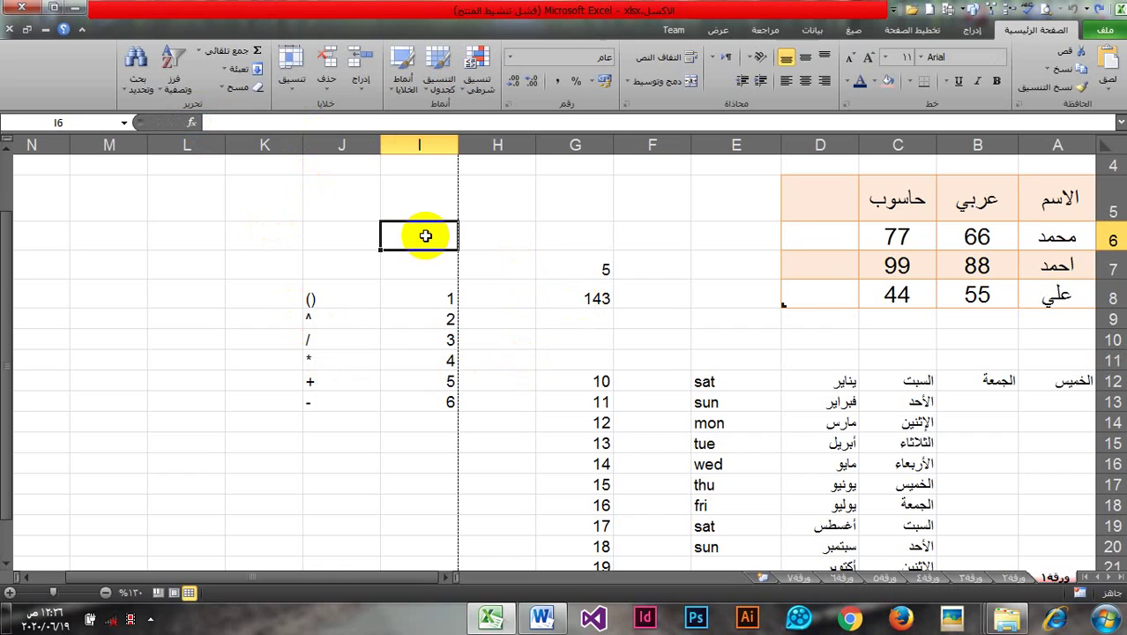
Step: Paste the copied formula =10-5/5+2*3+1 into J6, above the operator list
left_click(347, 233)
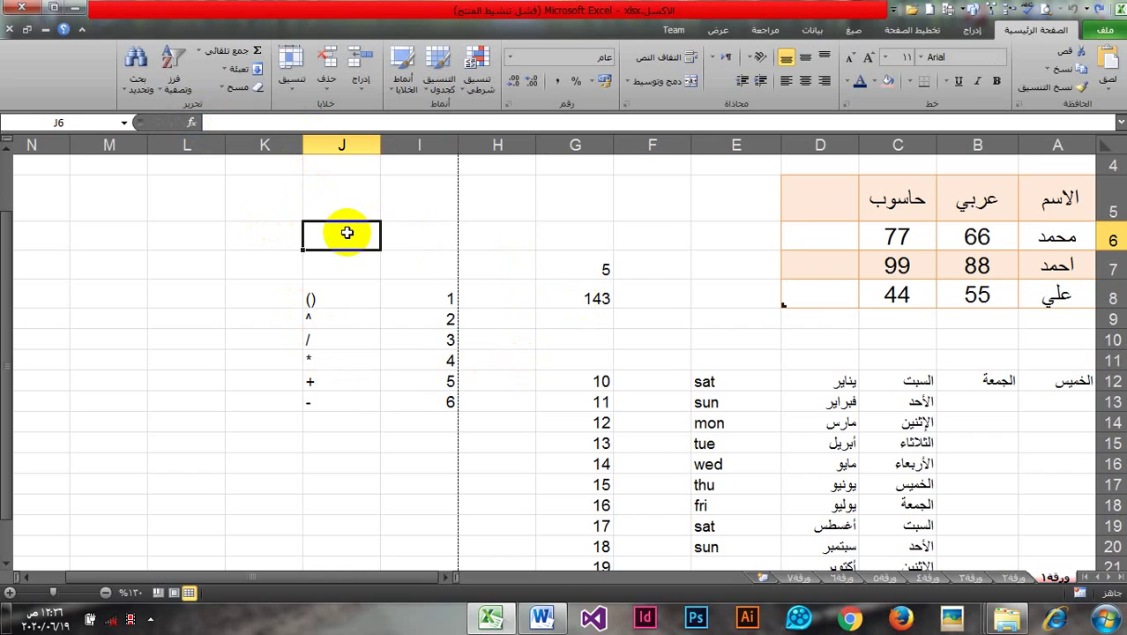
double_click(346, 233)
key("ctrl+v")
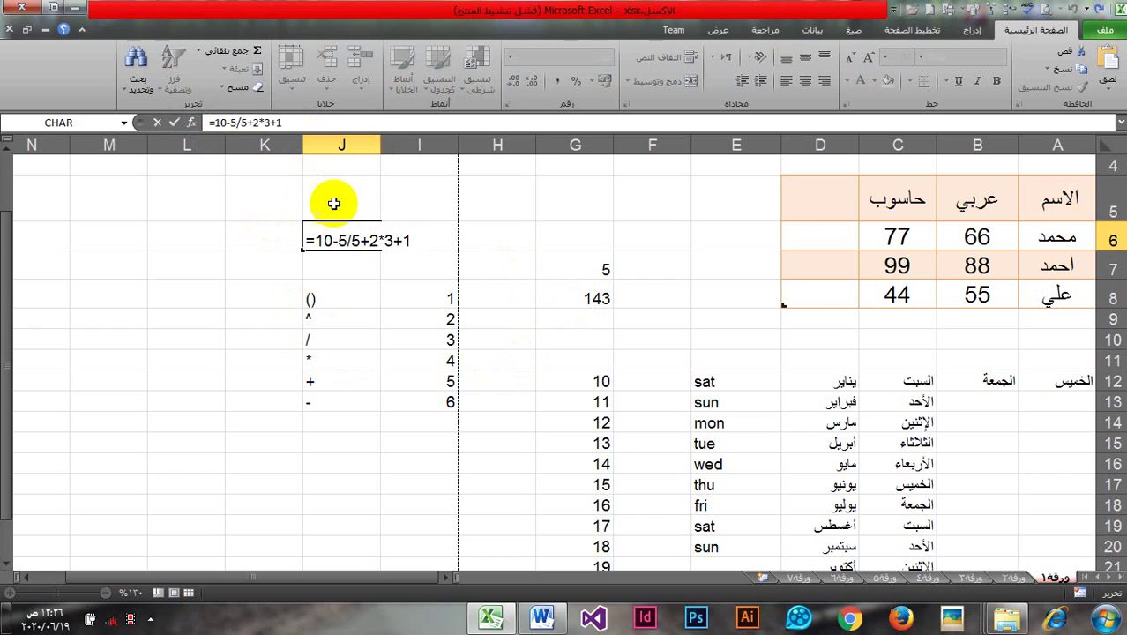
left_click(175, 124)
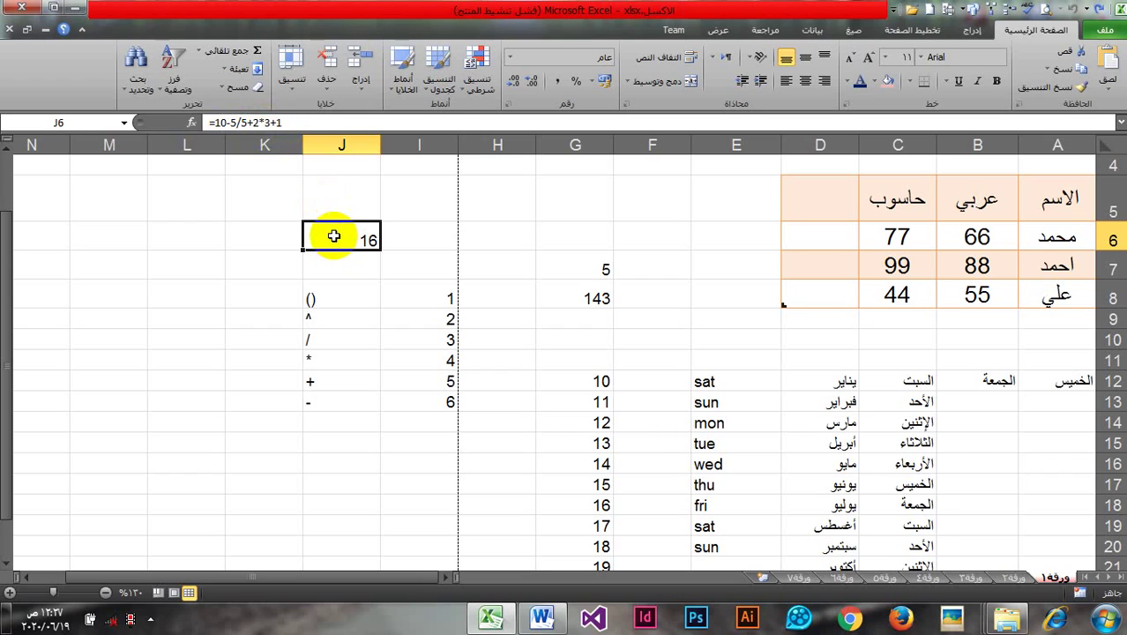
Step: Add parentheses around 3+1 in J6 so the formula reads =10-5/5+2*(3+1)
left_click(265, 123)
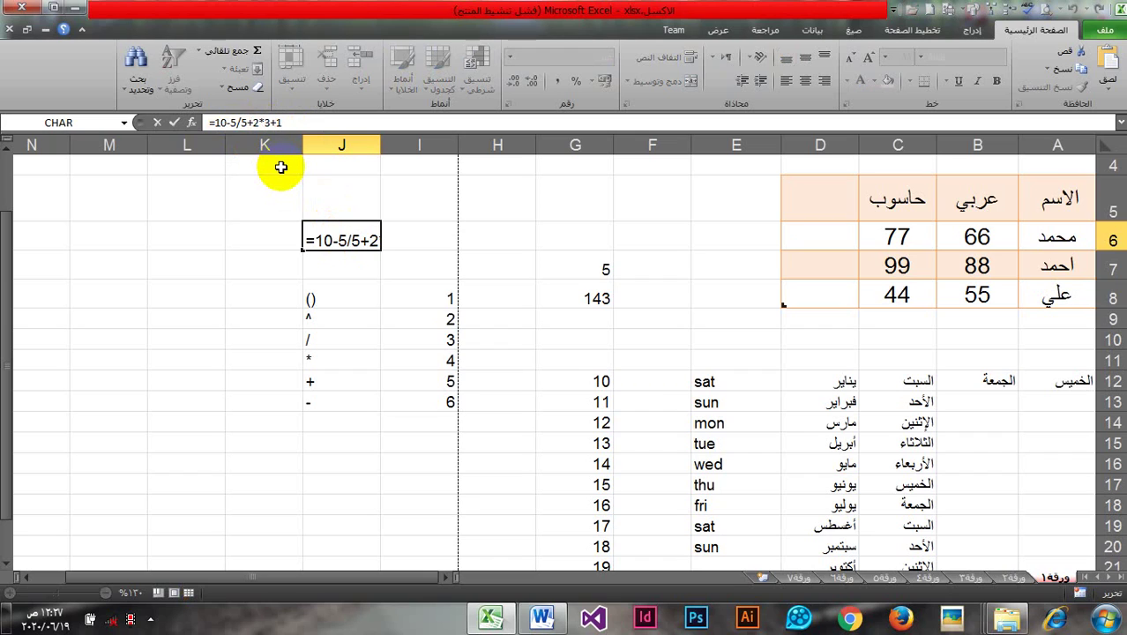
type("(")
left_click(291, 123)
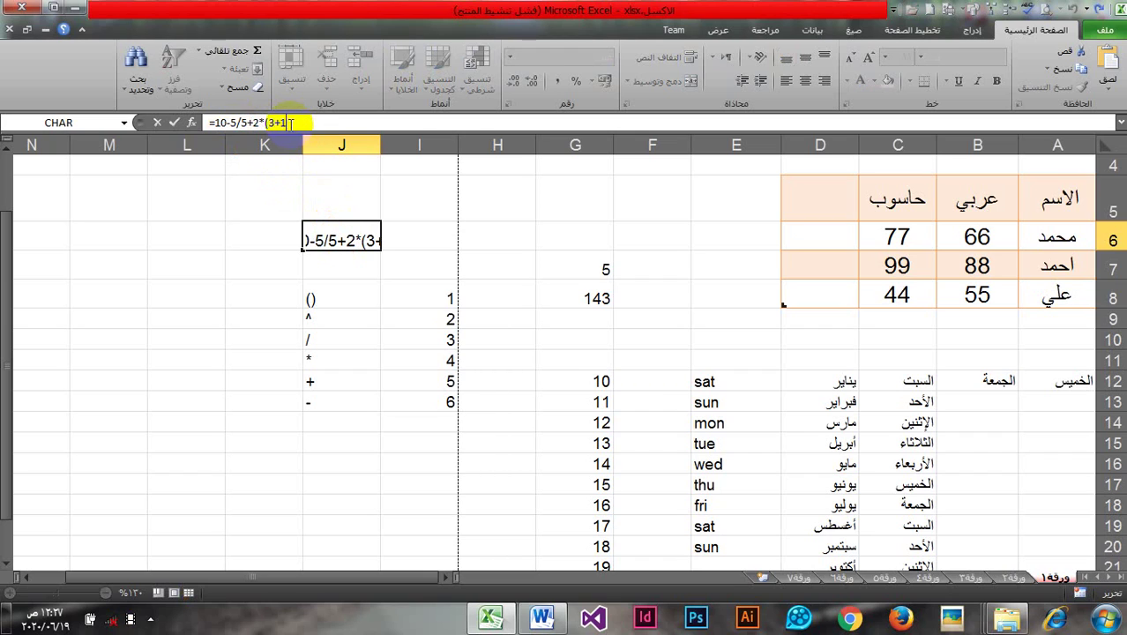
type(")")
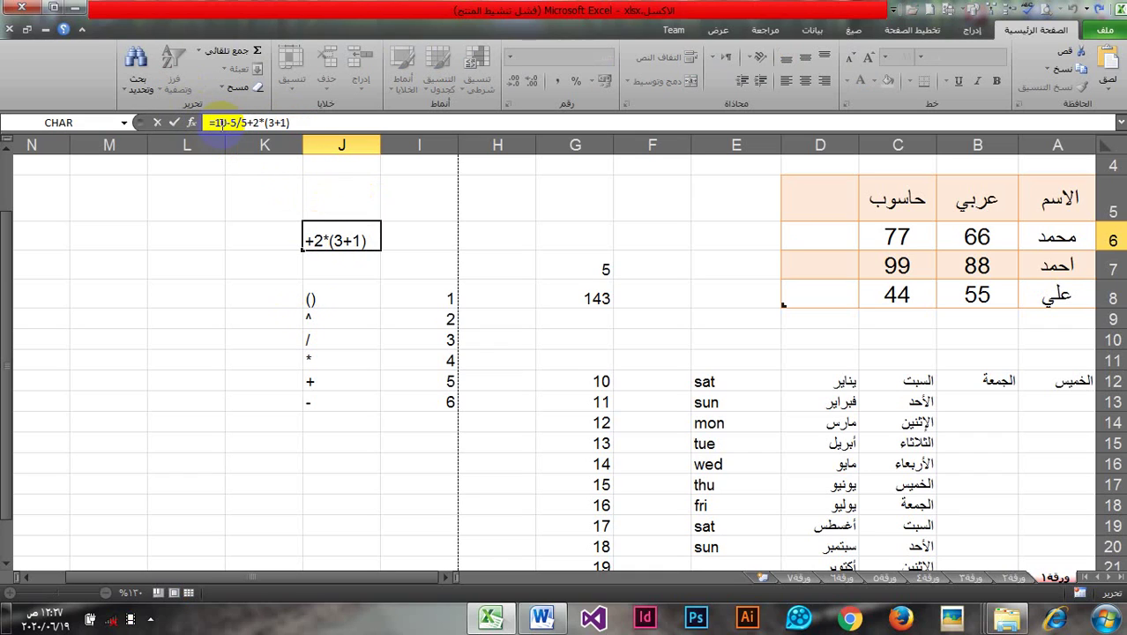
left_click_drag(223, 123, 234, 123)
left_click(265, 123)
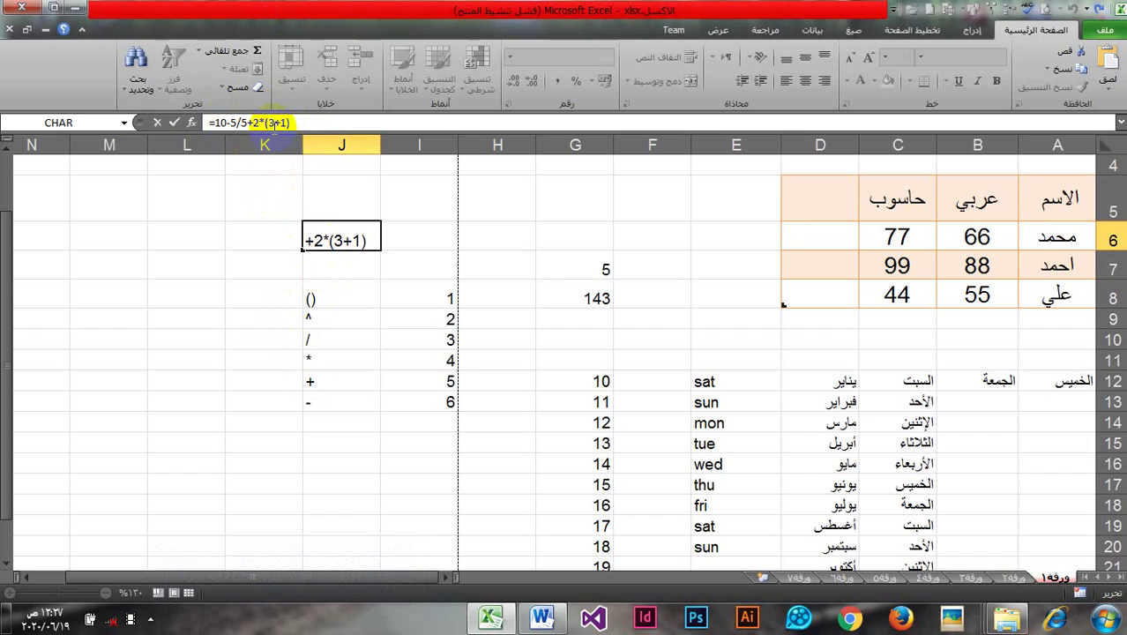
left_click(173, 124)
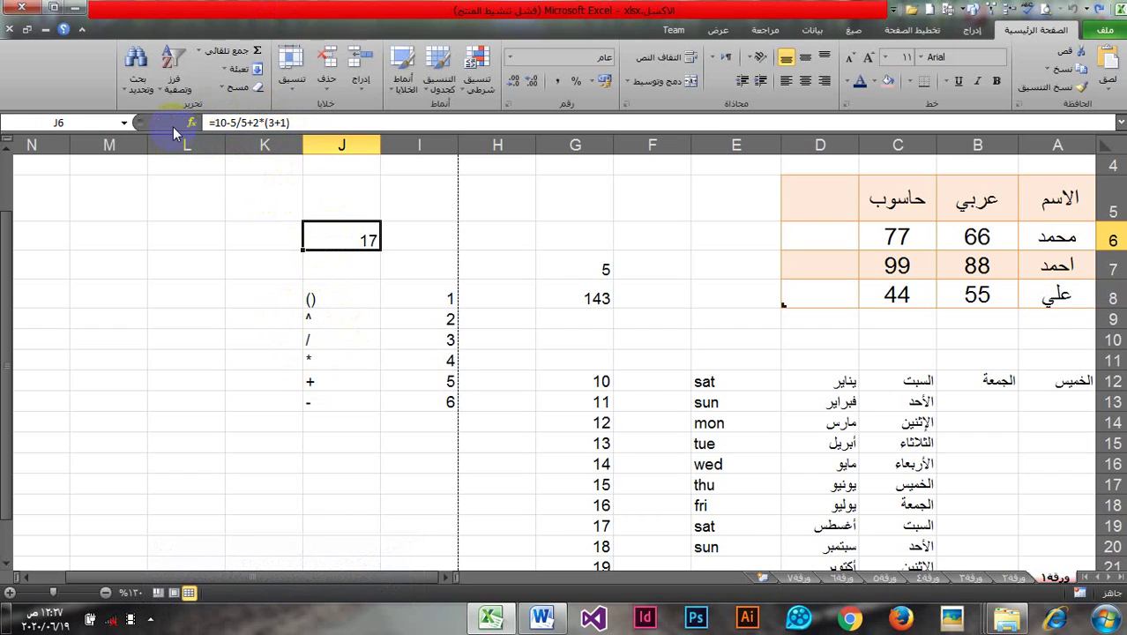
left_click(261, 123)
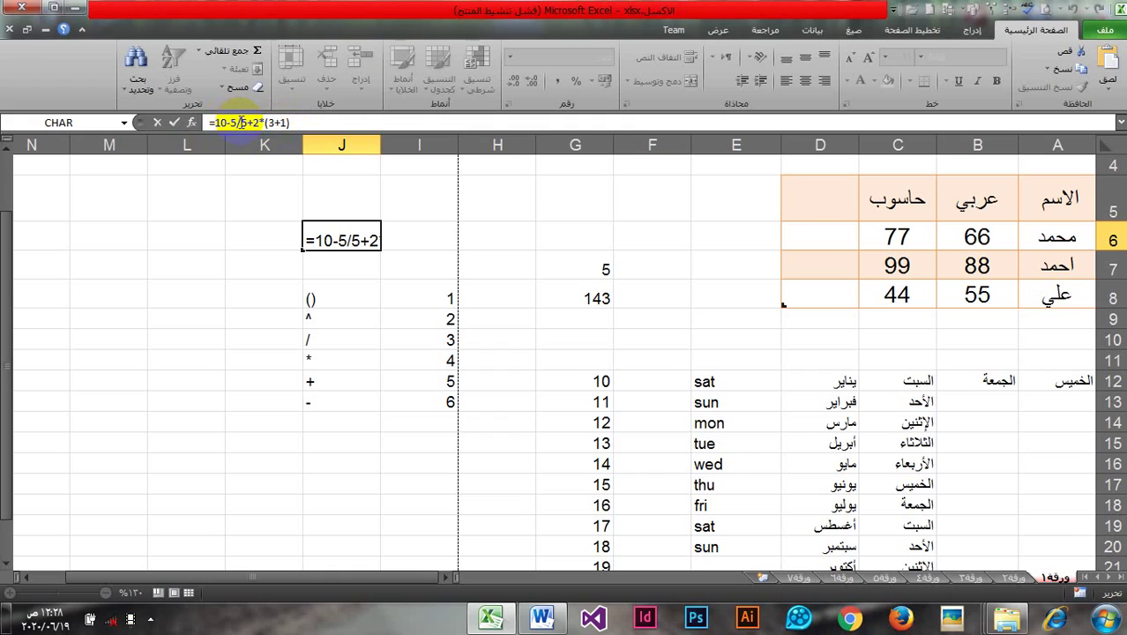
key("shift+Left")
left_click(242, 124)
key("shift+End")
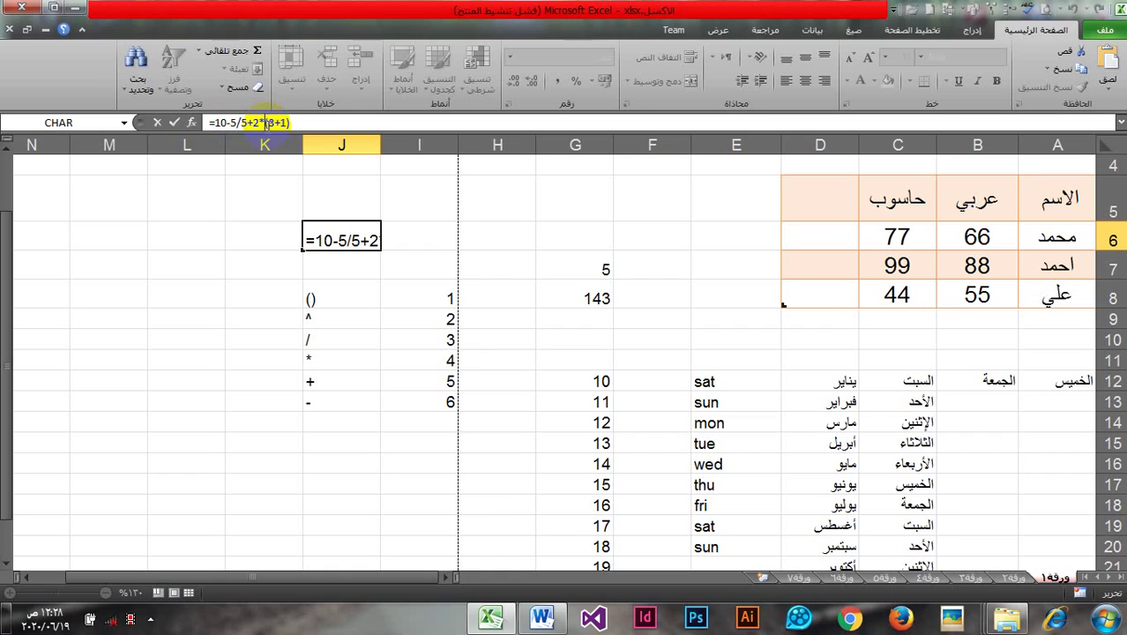
left_click(175, 123)
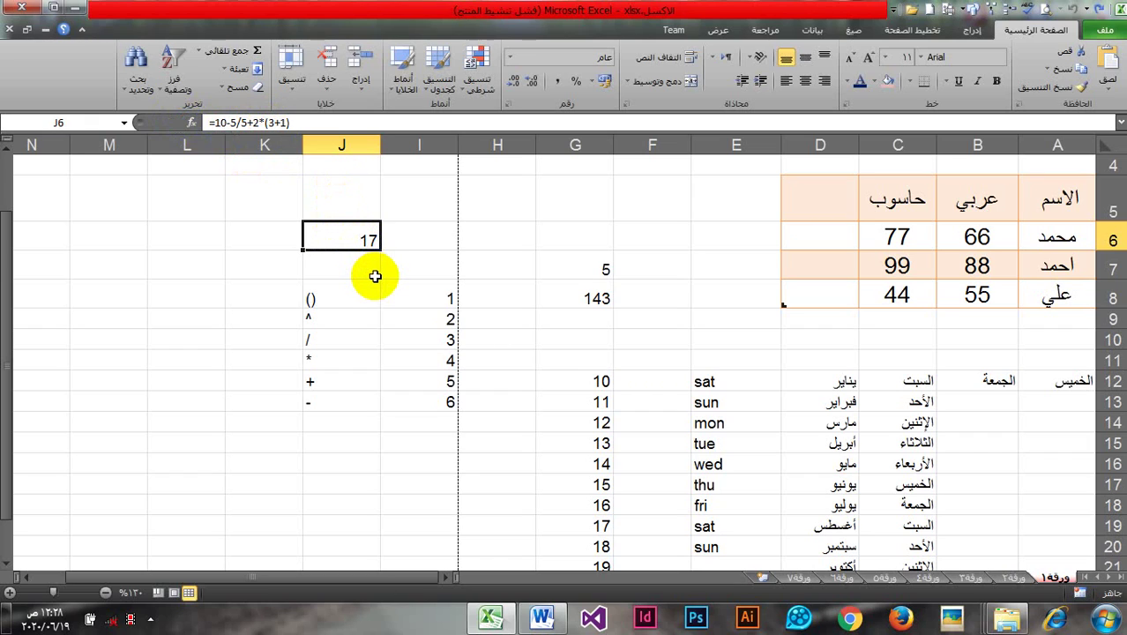
Step: Remove the parentheses around 3+1 from the formula in J6
left_click(293, 123)
key("BackSpace")
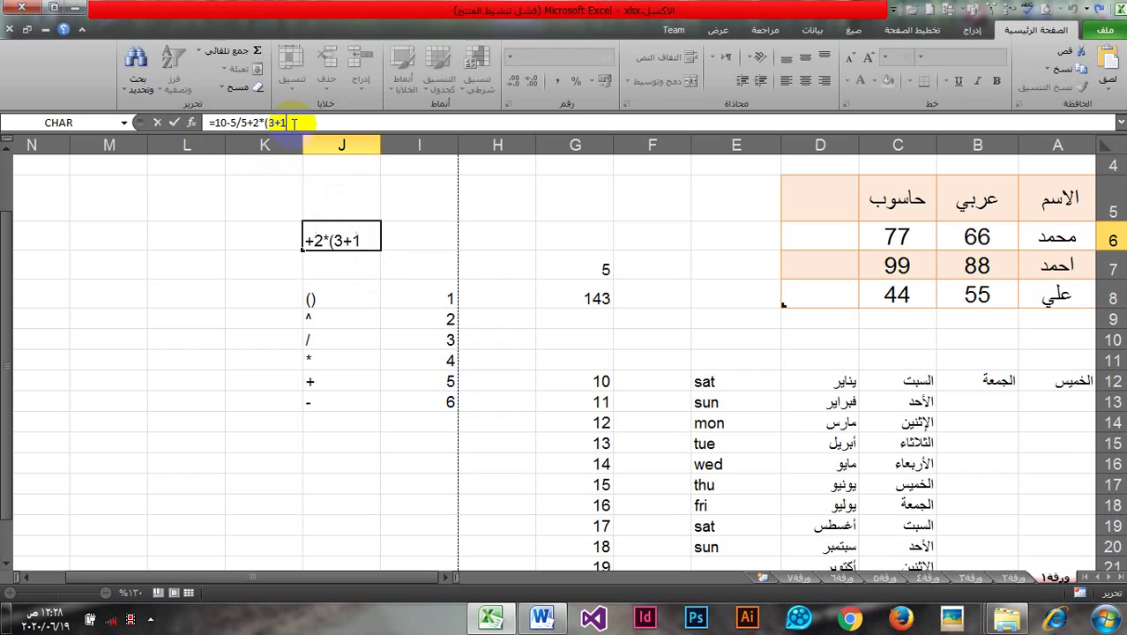
key("BackSpace")
type("1)")
key("BackSpace")
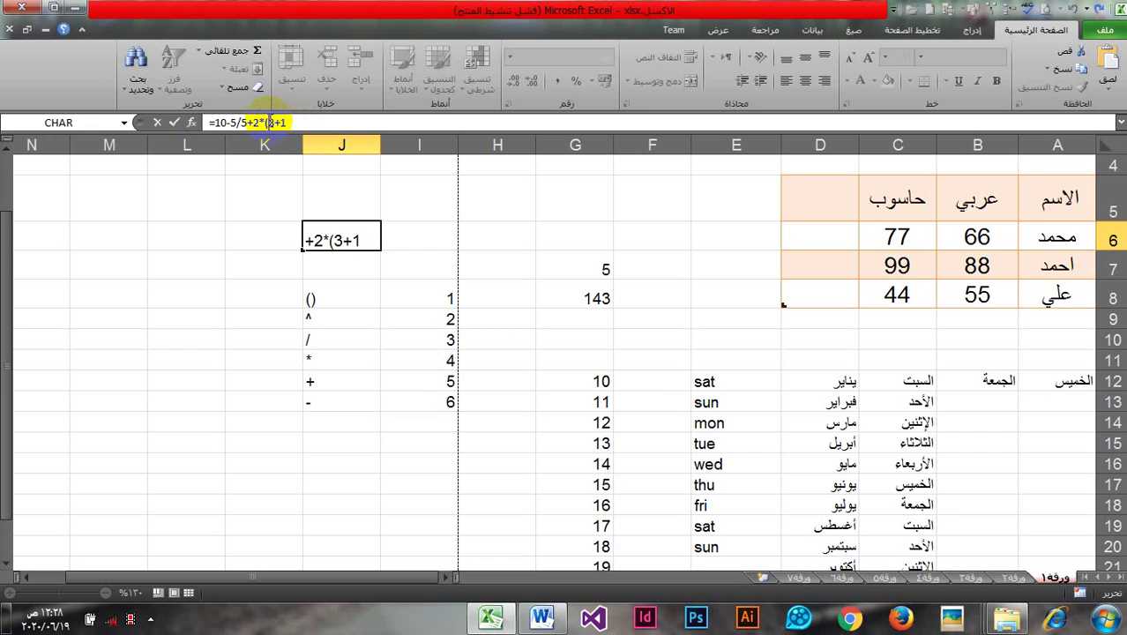
key("BackSpace")
key("shift+Left")
key("shift+Left")
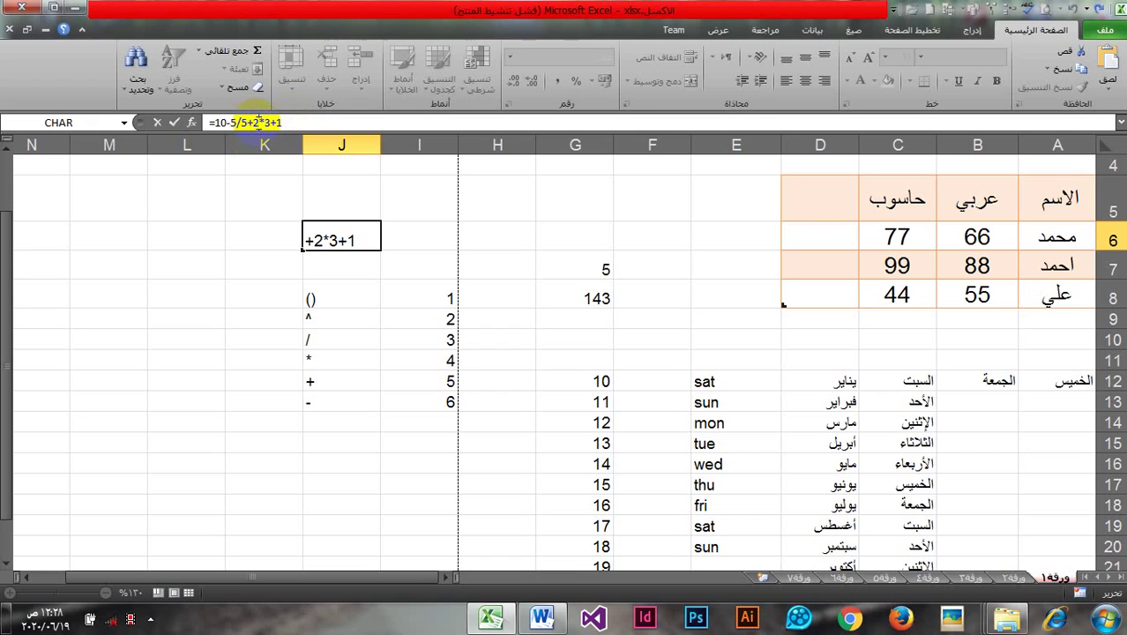
Step: Enclose 5+2 in parentheses in J6 so the formula becomes =10-5/(5+2)*3+1
left_click(259, 122)
type(")")
left_click(236, 123)
type("(")
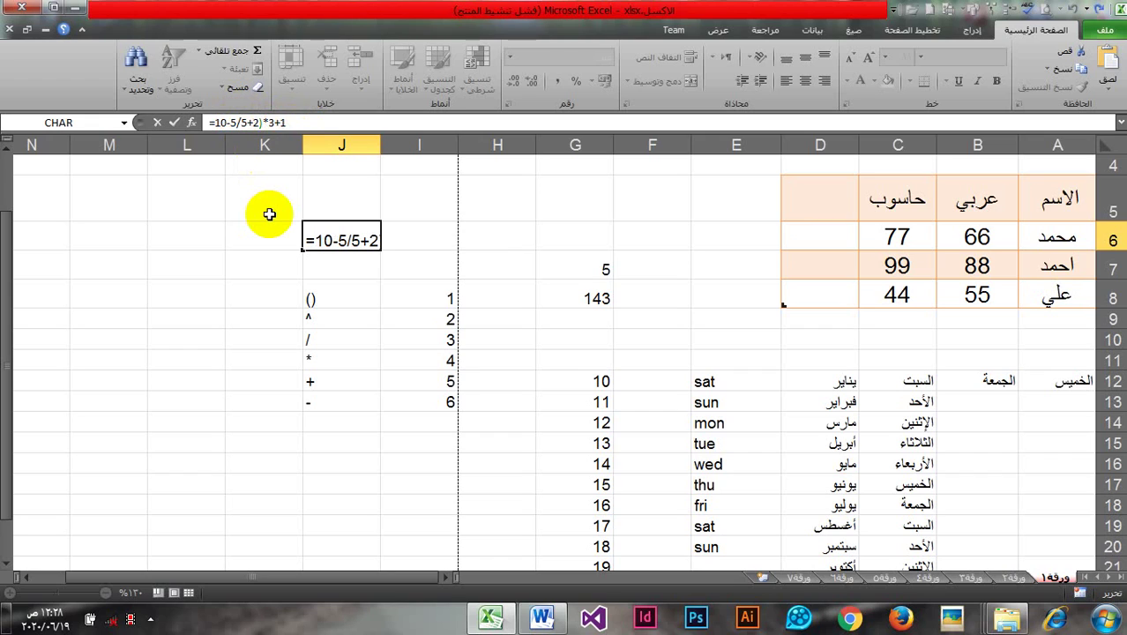
type("(")
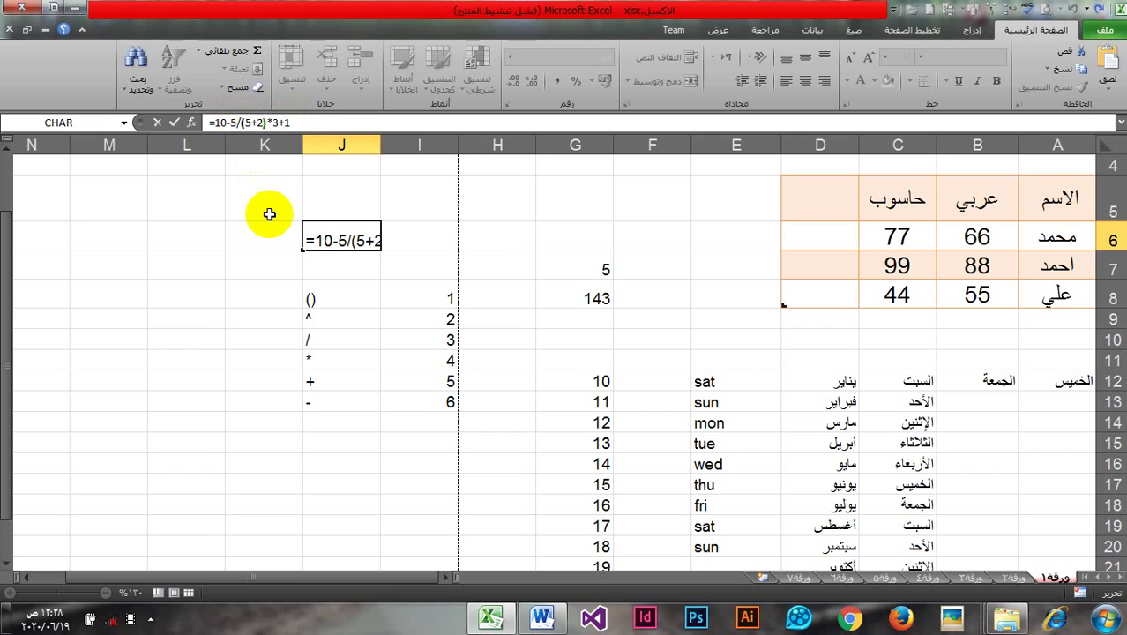
left_click(174, 124)
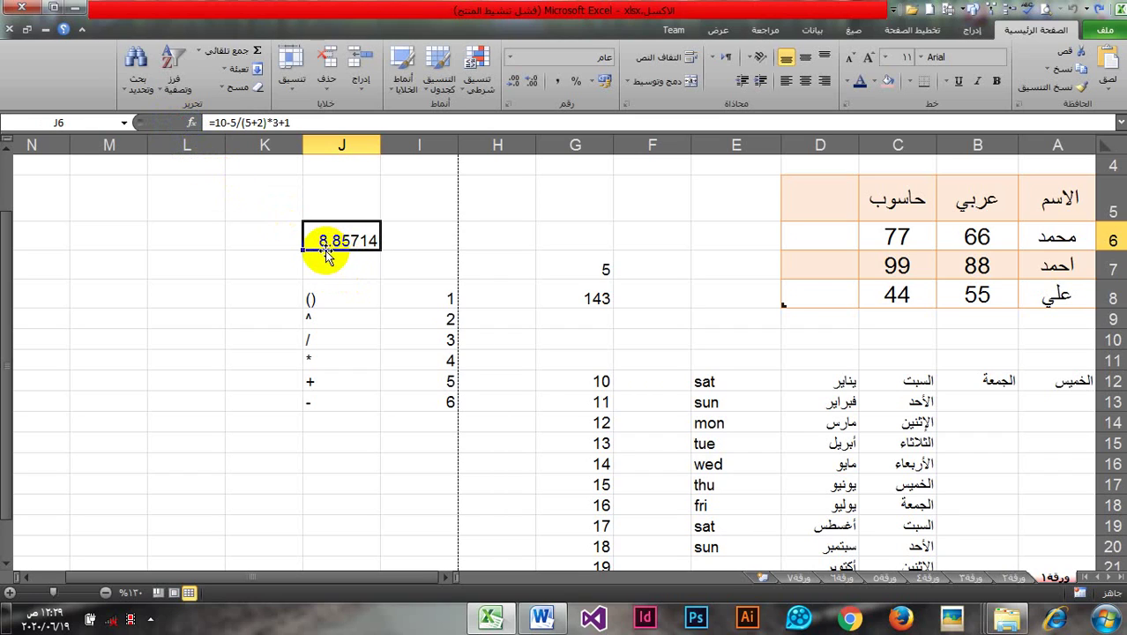
left_click_drag(231, 124, 265, 124)
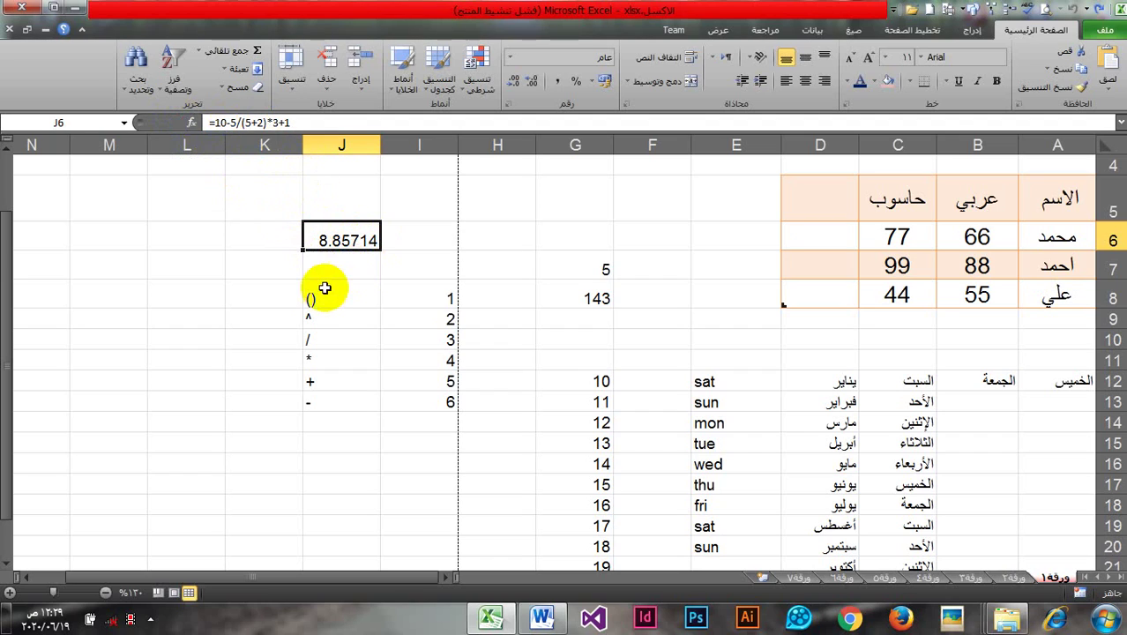
left_click(501, 297)
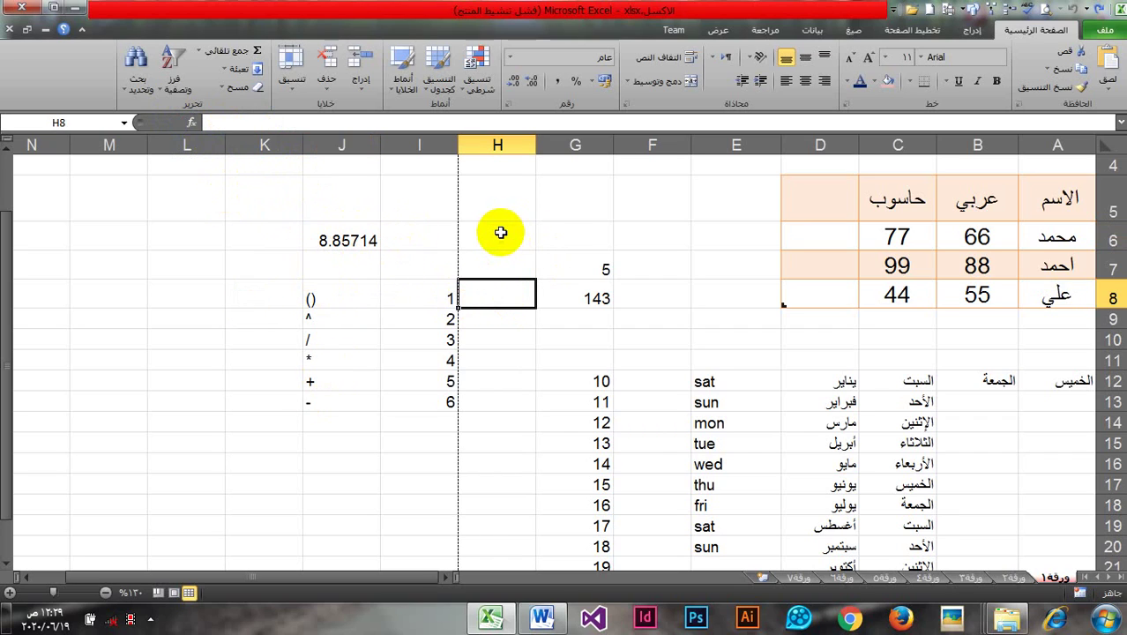
left_click(499, 234)
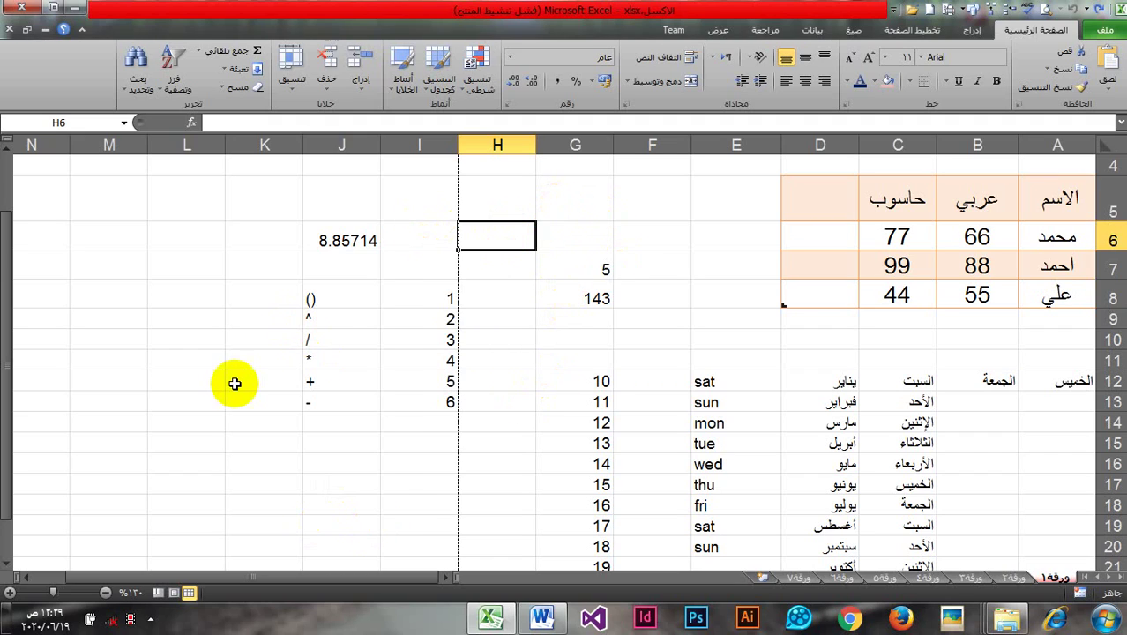
Step: Enter the addition formula =3+6 in cell L12
left_click(195, 384)
type("=")
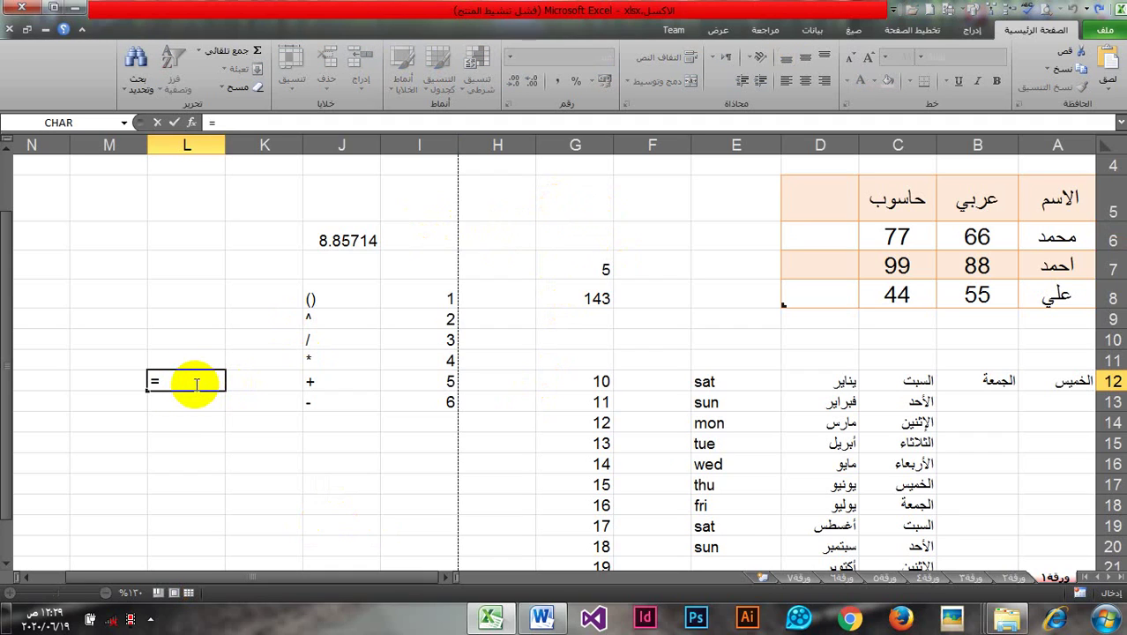
type("3+6")
key("Return")
Step: Change the operator in L12 to subtraction so the formula reads =3-6
left_click(195, 382)
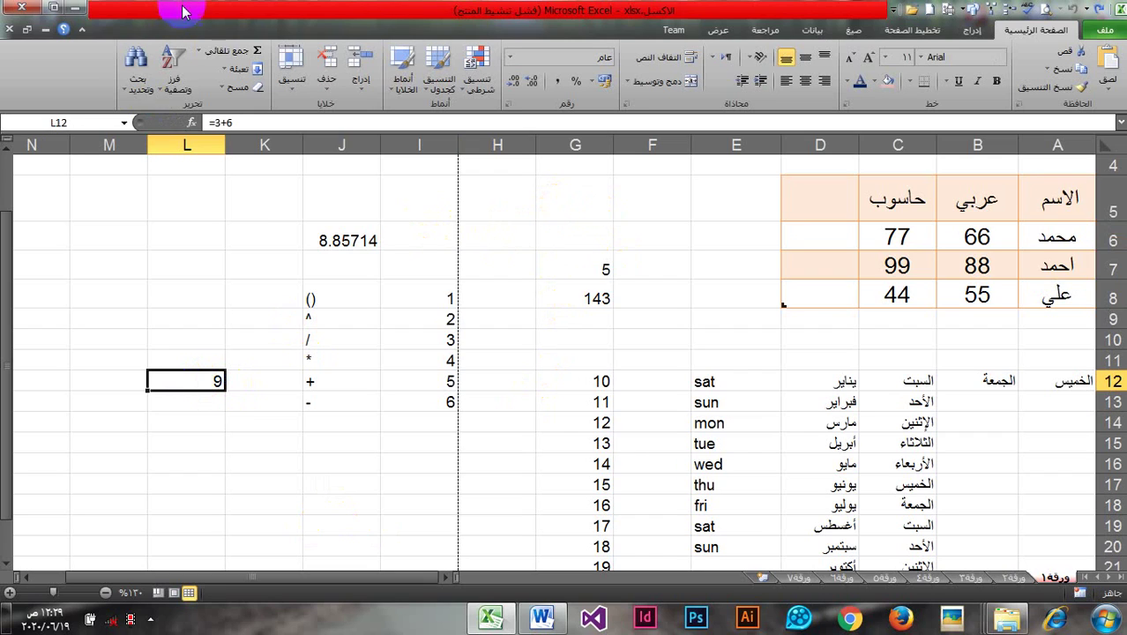
left_click(223, 123)
key("BackSpace")
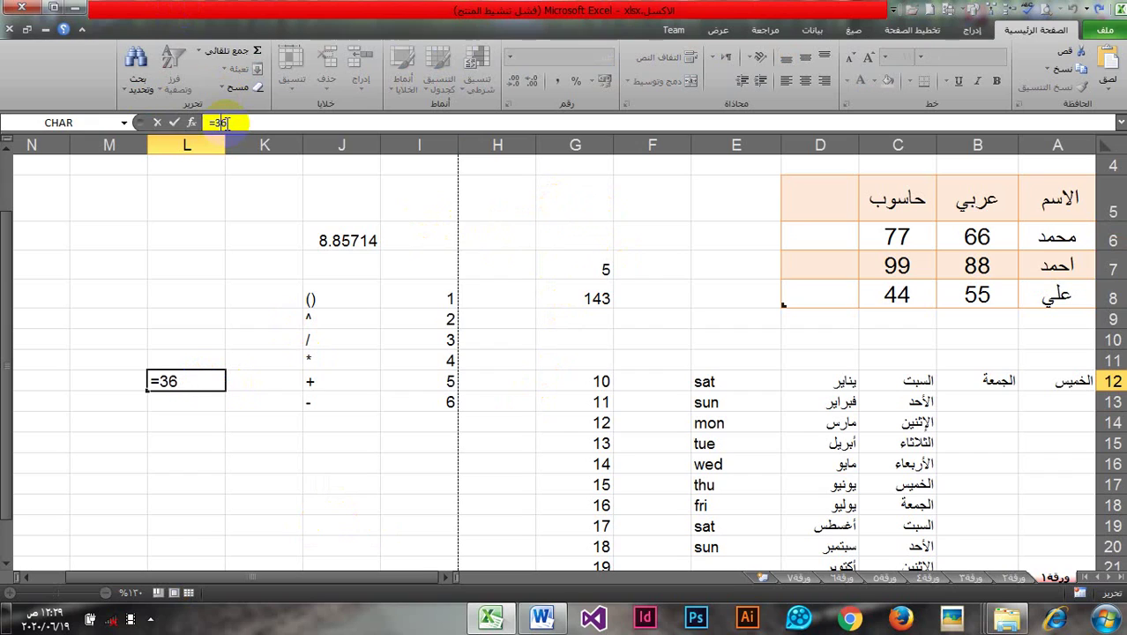
type("-")
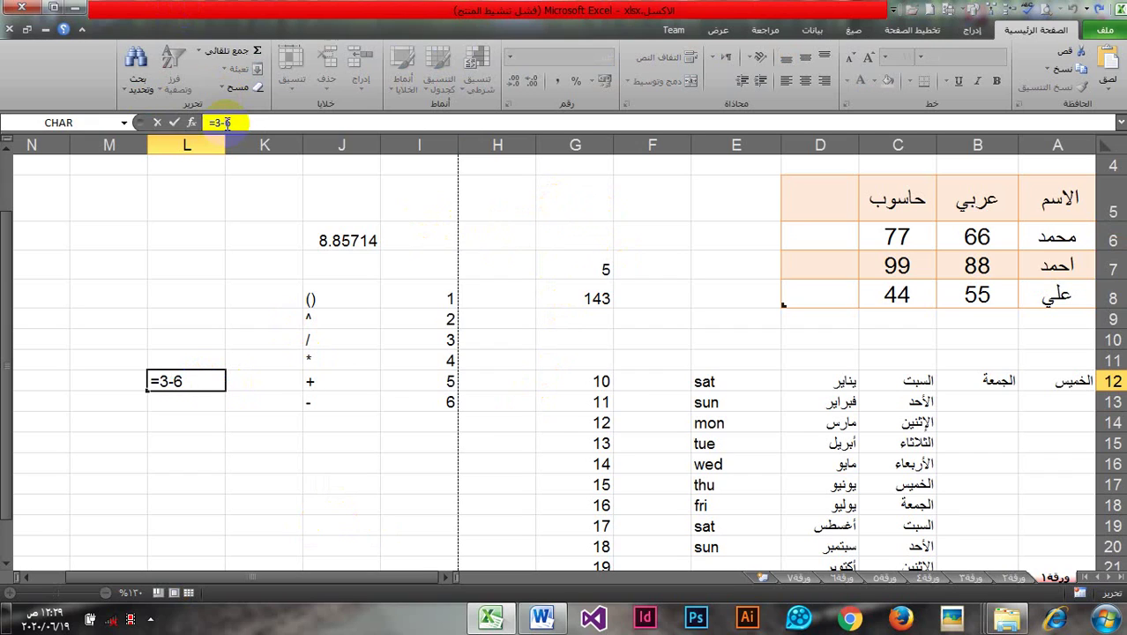
left_click(175, 124)
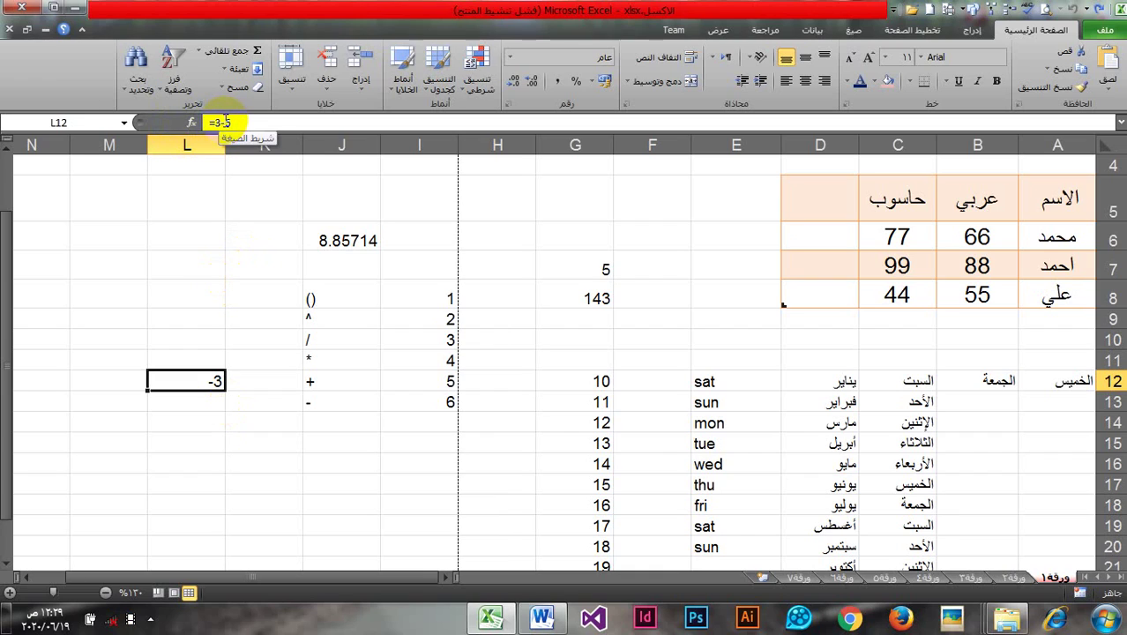
Step: Change the operator in L12 to multiplication so the formula reads =3*6
left_click(226, 122)
key("BackSpace")
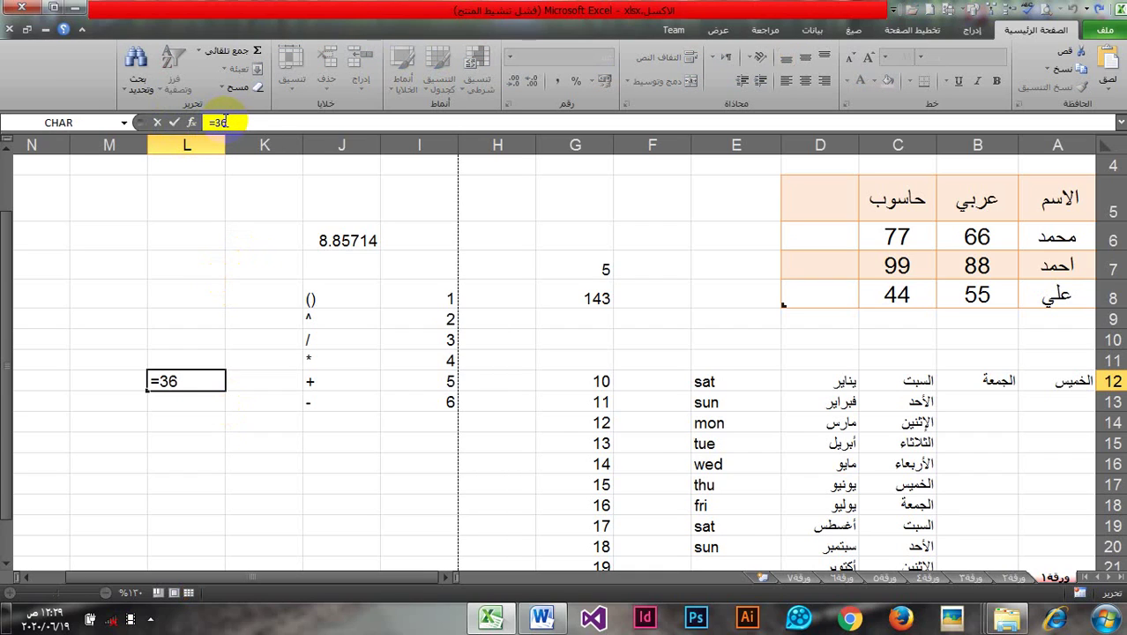
type("*")
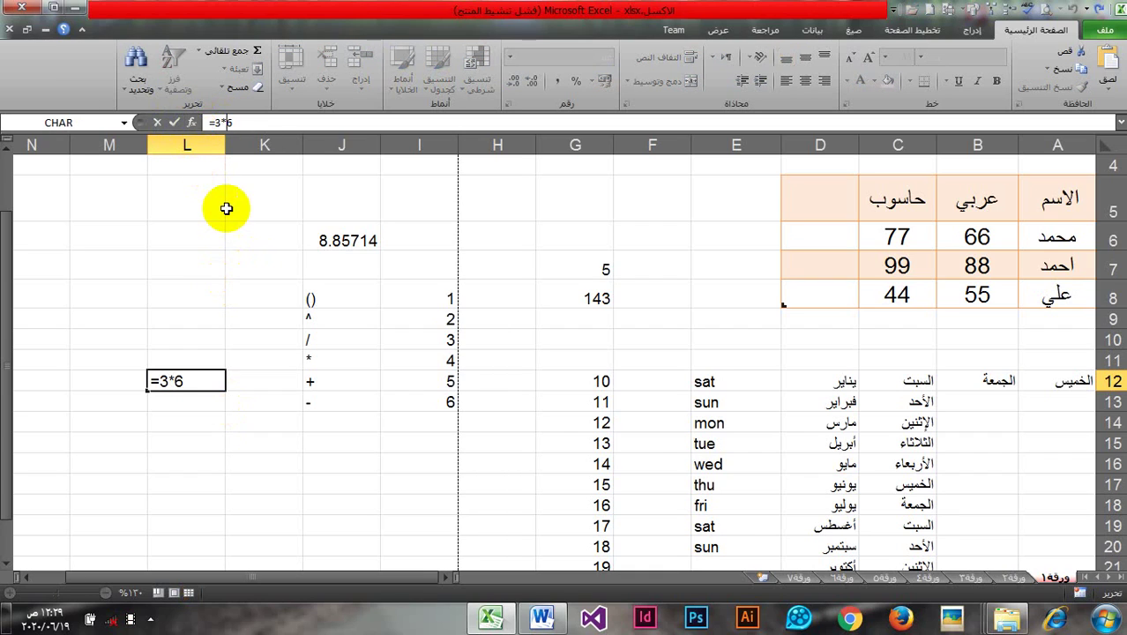
left_click(175, 121)
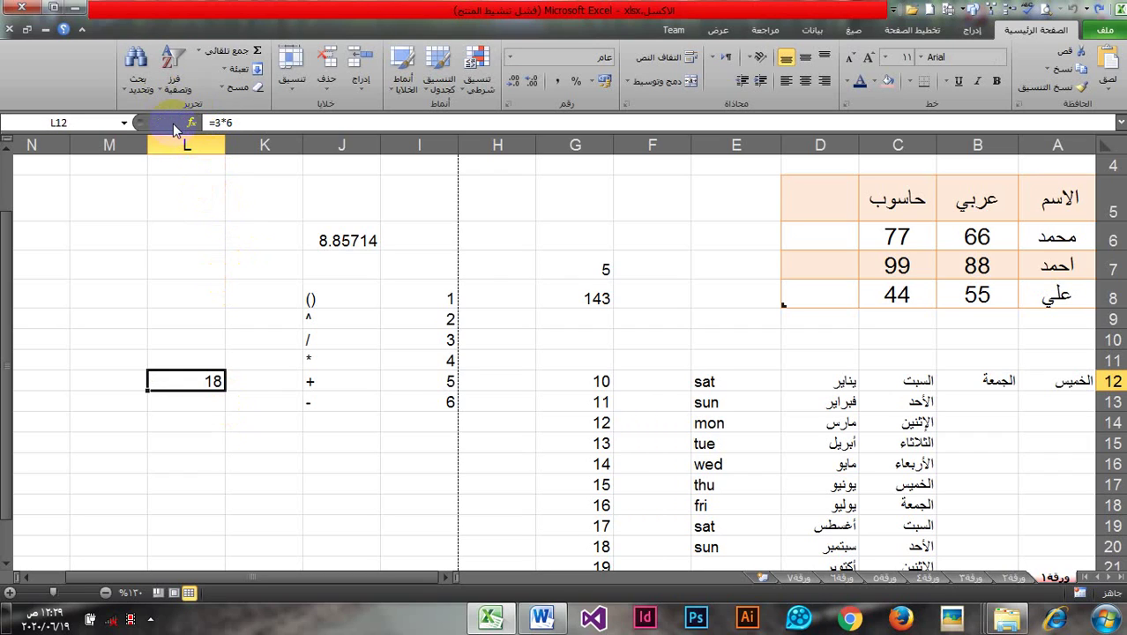
Step: Change the operator in L12 to division so the formula reads =3/6
left_click(224, 123)
key("BackSpace")
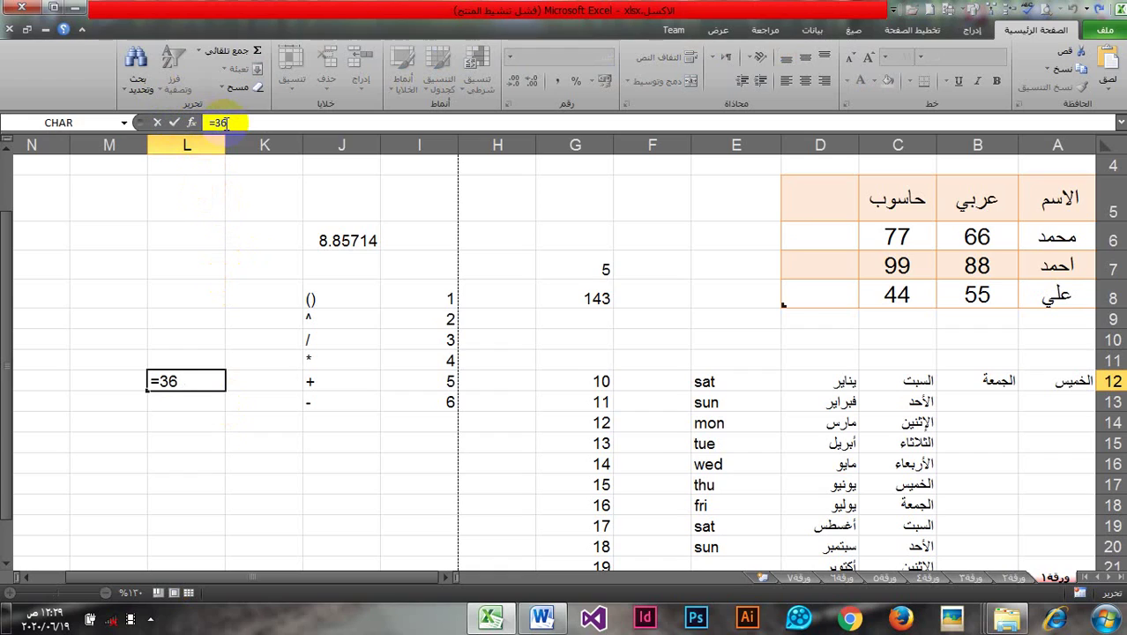
type("?")
key("BackSpace")
type("/")
left_click(175, 123)
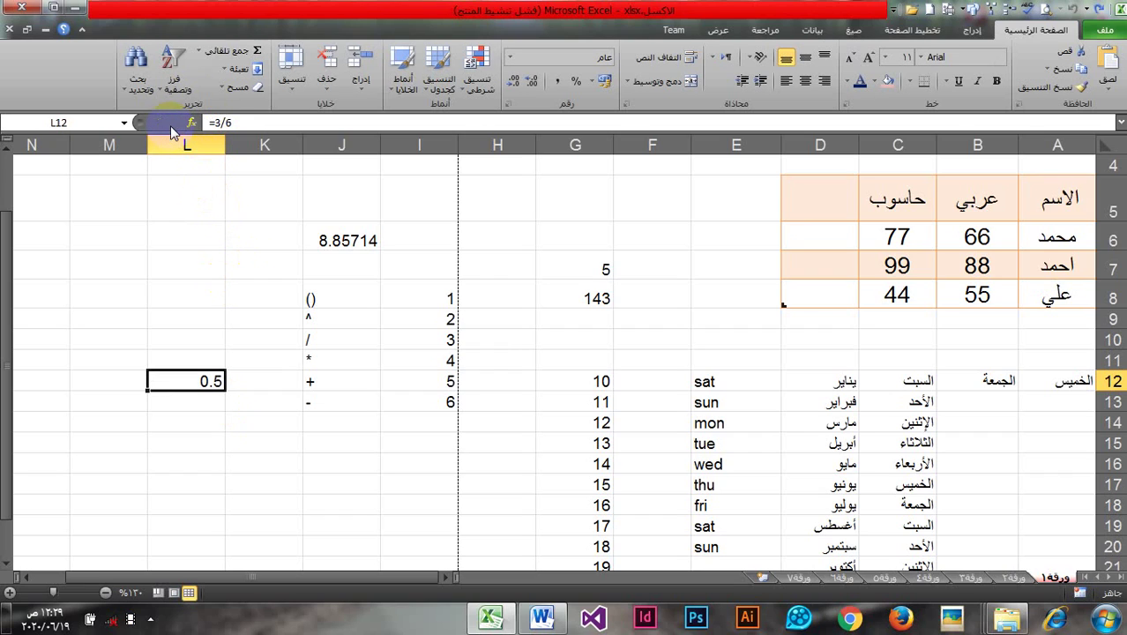
Step: Rewrite the formula in L12 as =3+2^2 to demonstrate the exponent operator
left_click(224, 123)
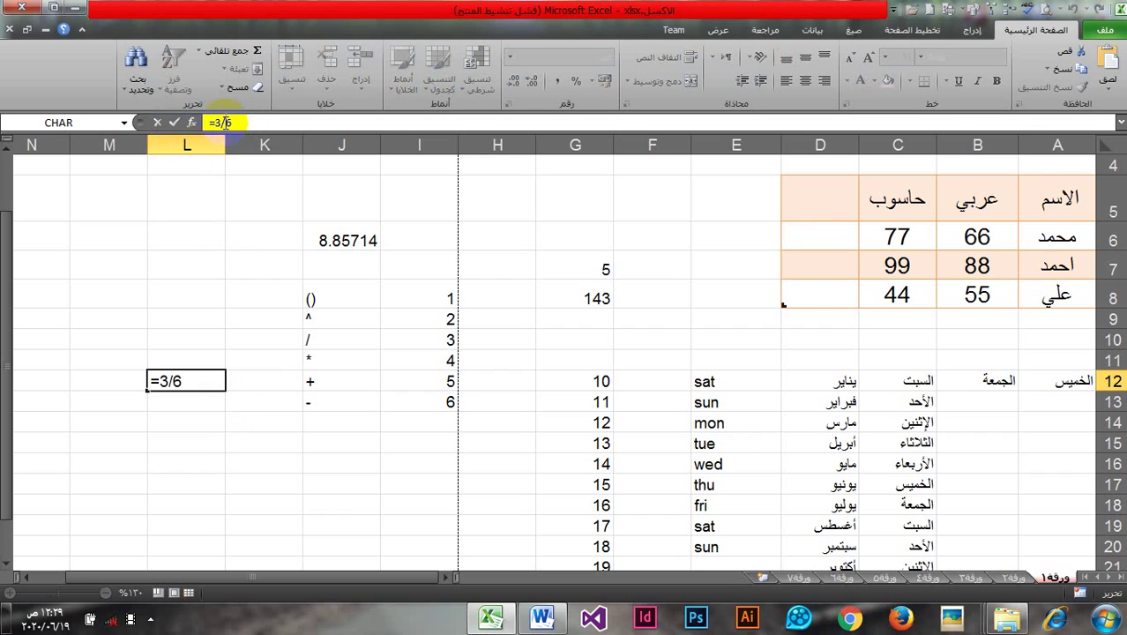
key("BackSpace")
key("BackSpace")
type("+2")
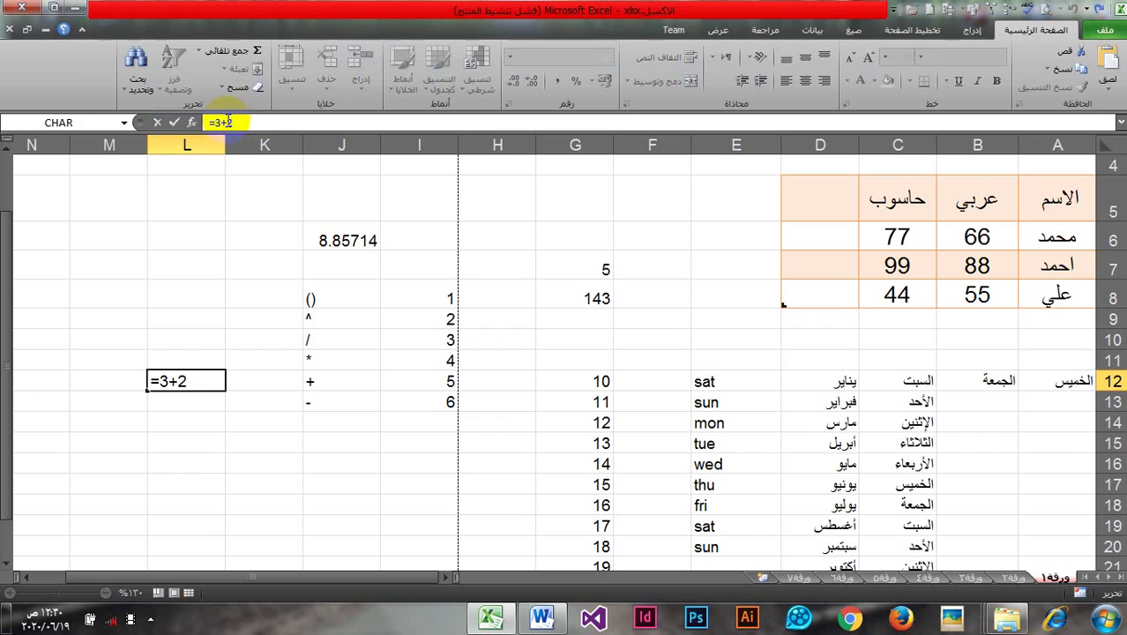
type("^2")
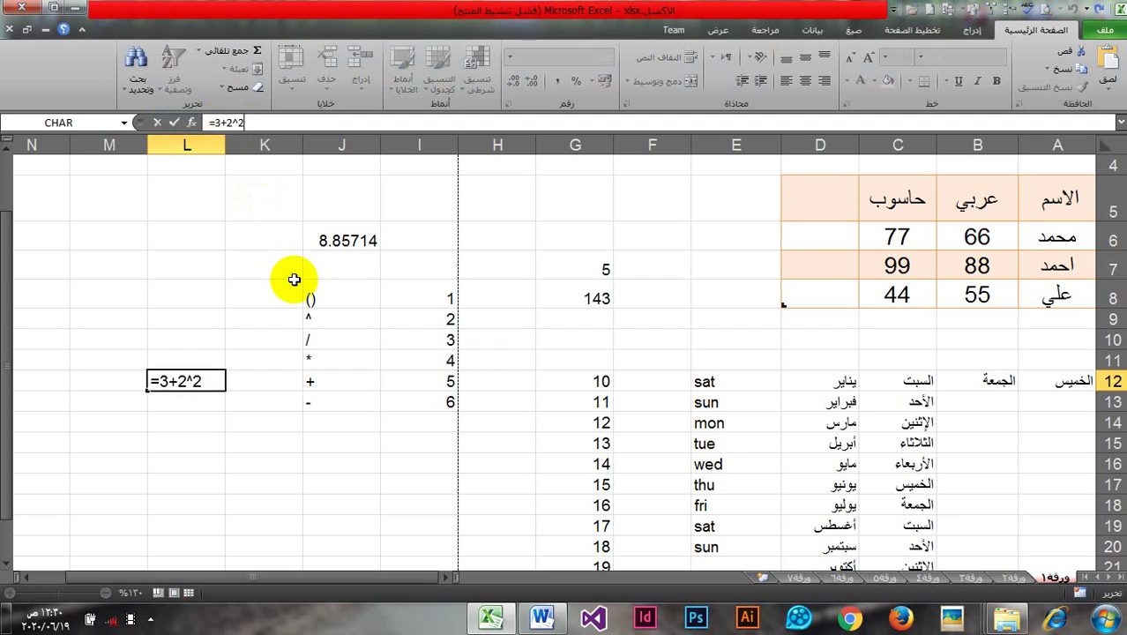
key("Return")
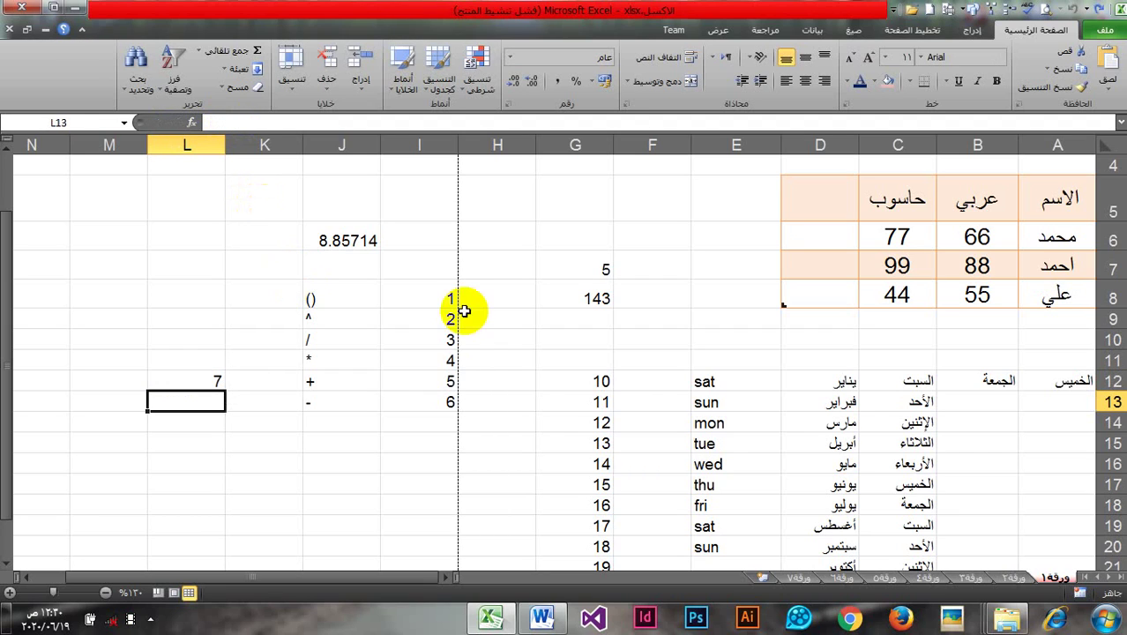
Step: Replace the formula in L12 with =b6+c6 so that it adds two marks by cell reference
left_click(240, 291)
left_click(198, 383)
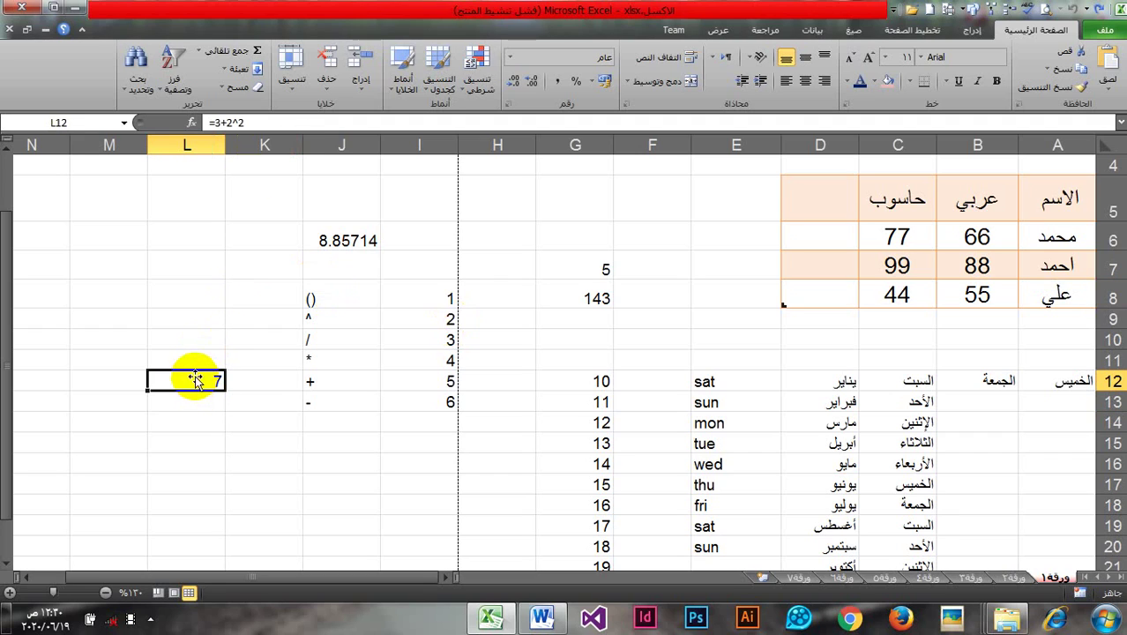
left_click(258, 123)
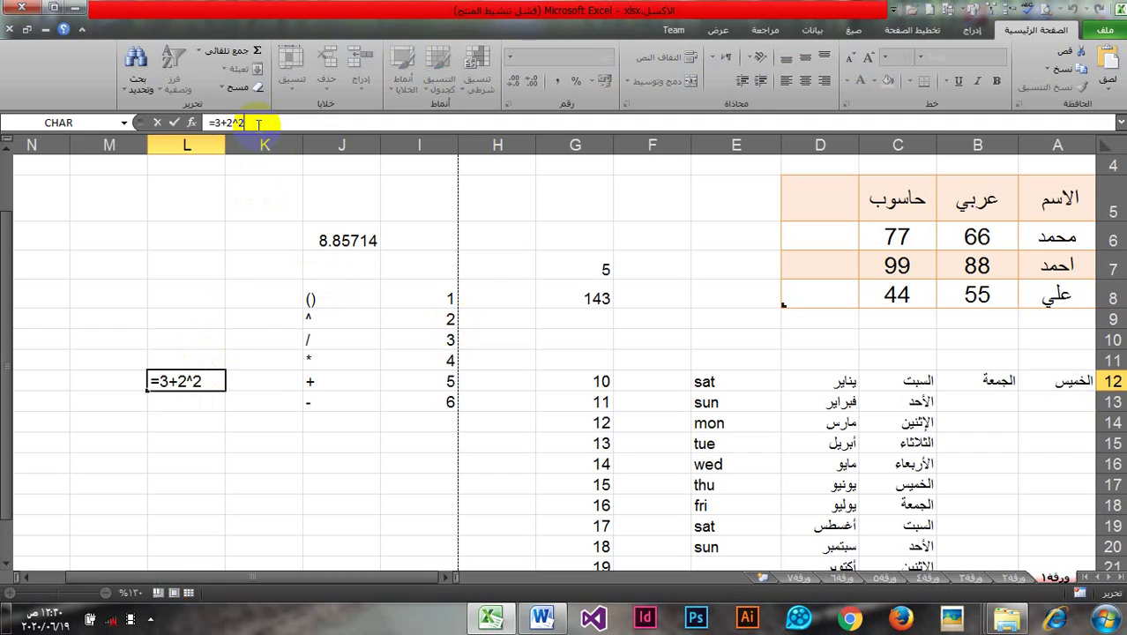
key("BackSpace")
key("BackSpace")
key("BackSpace")
key("BackSpace")
key("BackSpace")
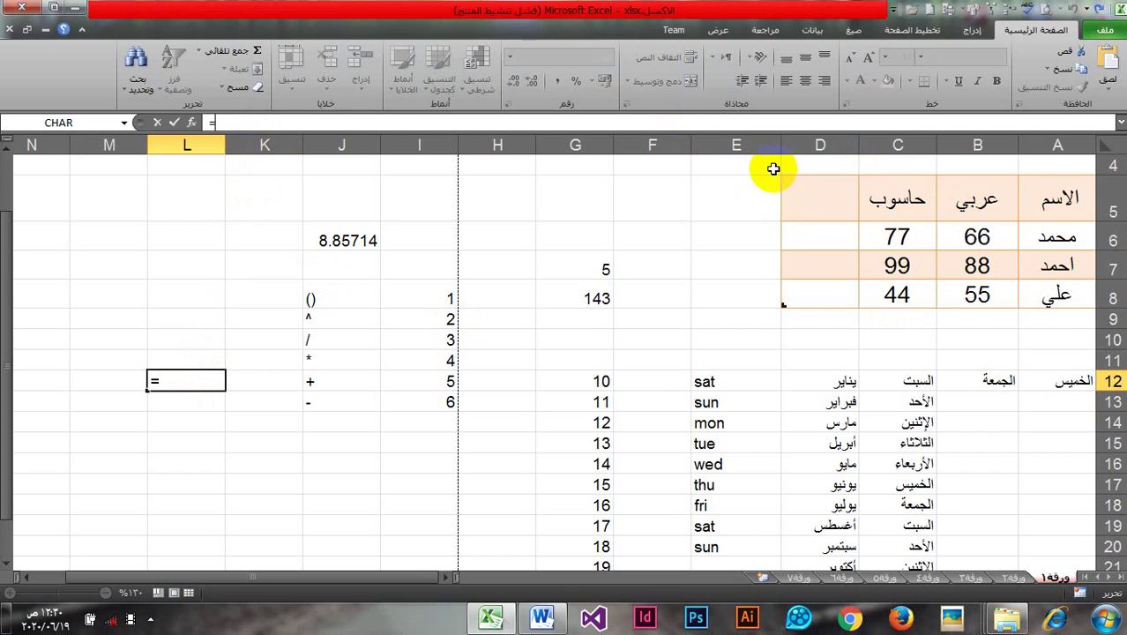
type("b")
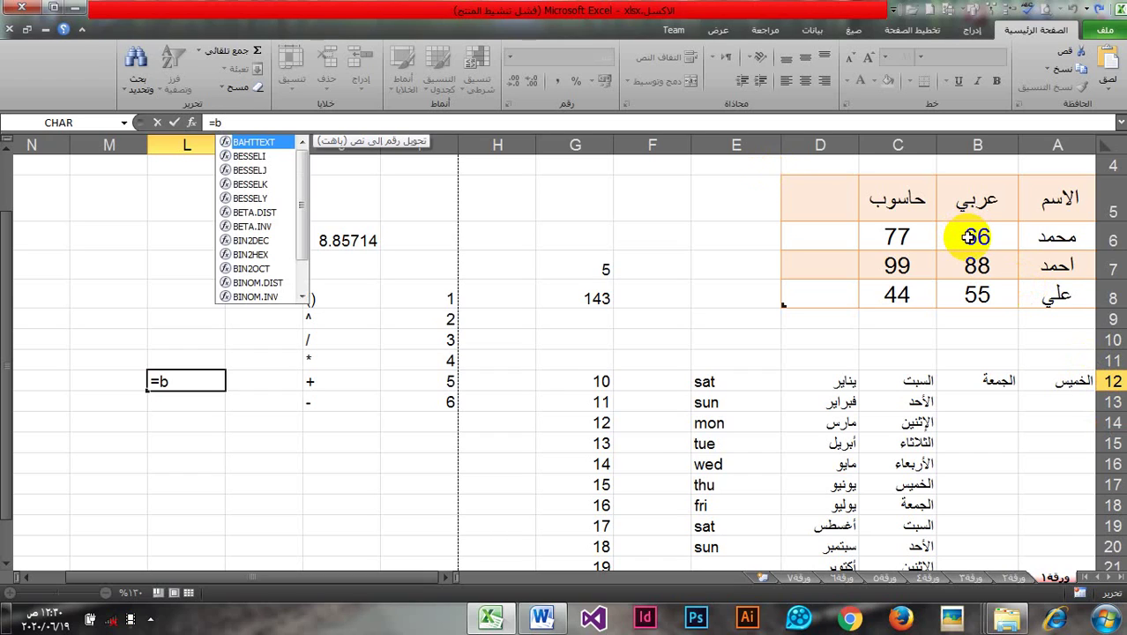
type("6")
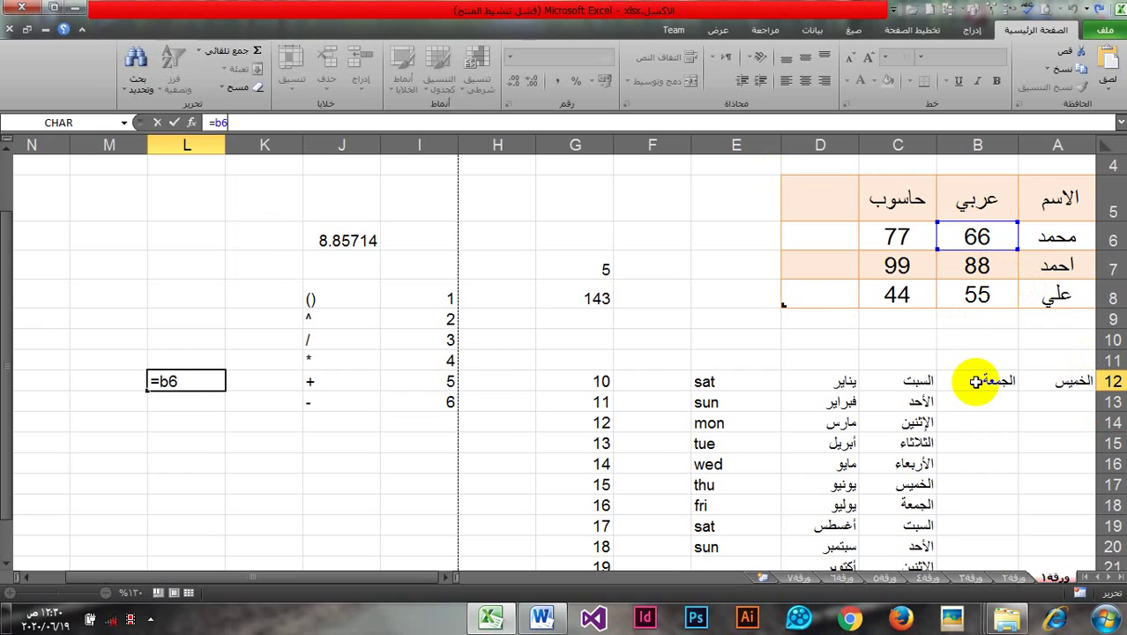
type("+c")
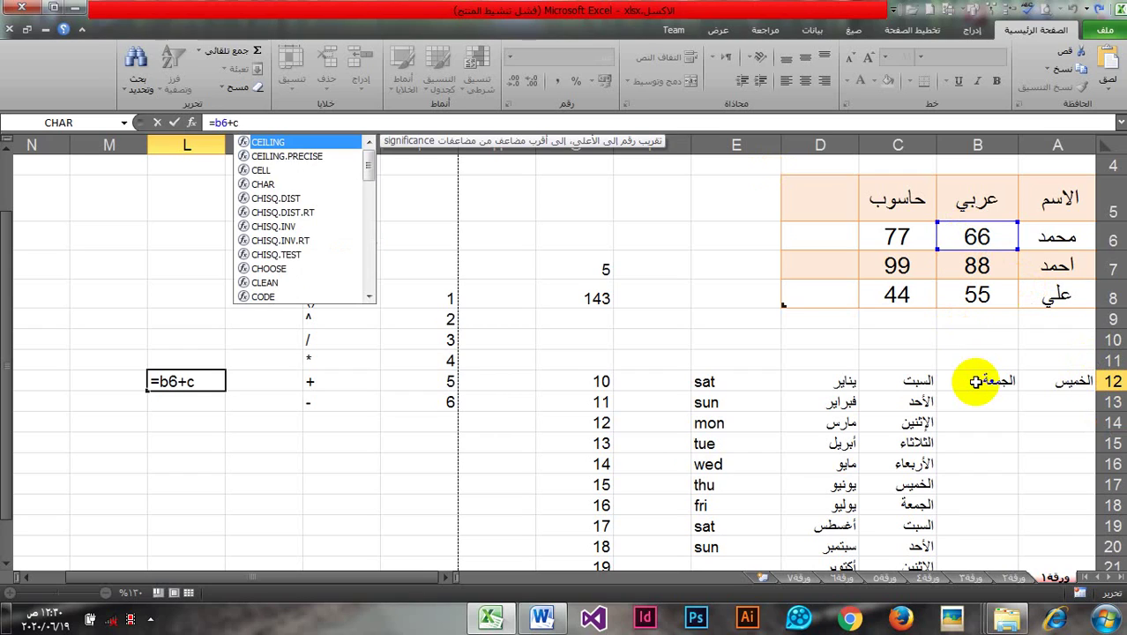
type("6")
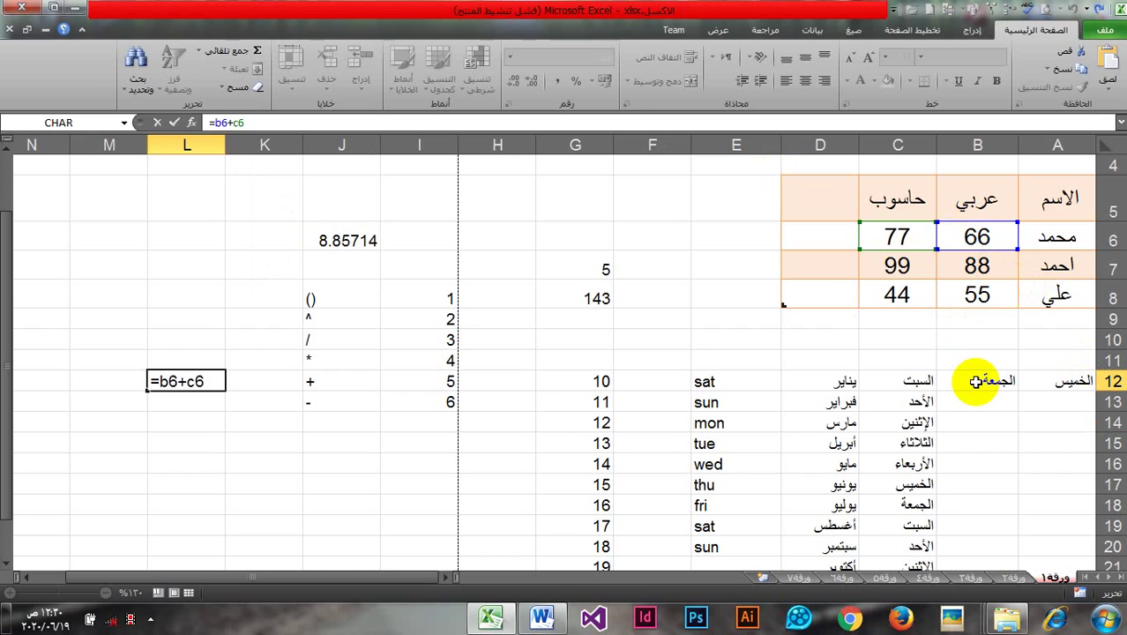
key("Return")
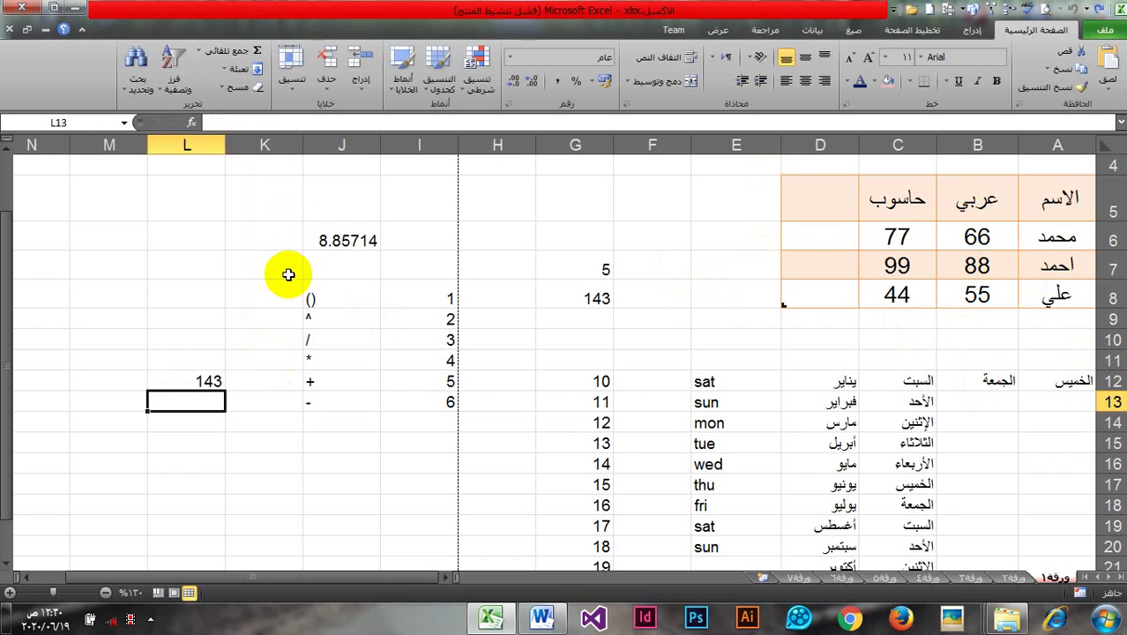
Step: Change the mark in B6 to 99 and check the cell-reference formula in L12
left_click(205, 336)
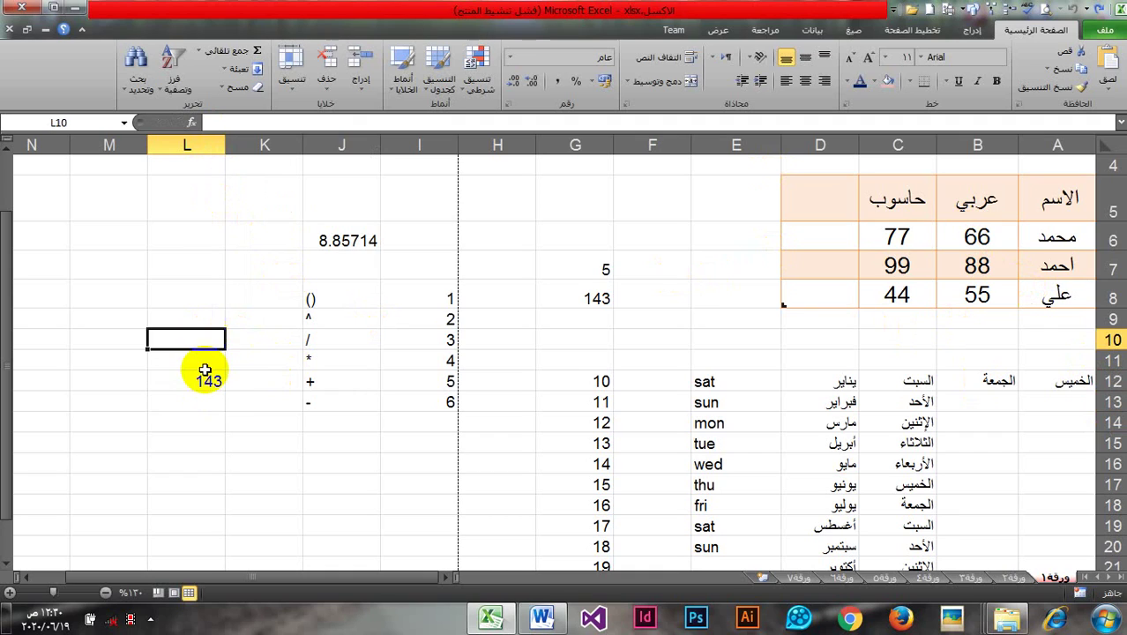
left_click(203, 381)
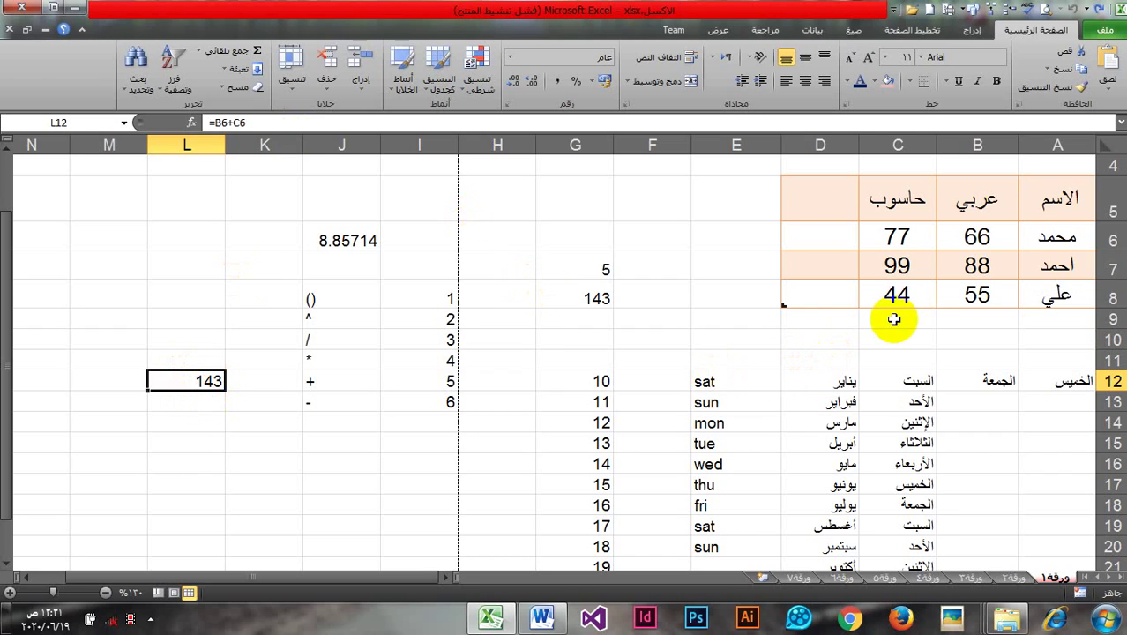
left_click(977, 236)
double_click(977, 237)
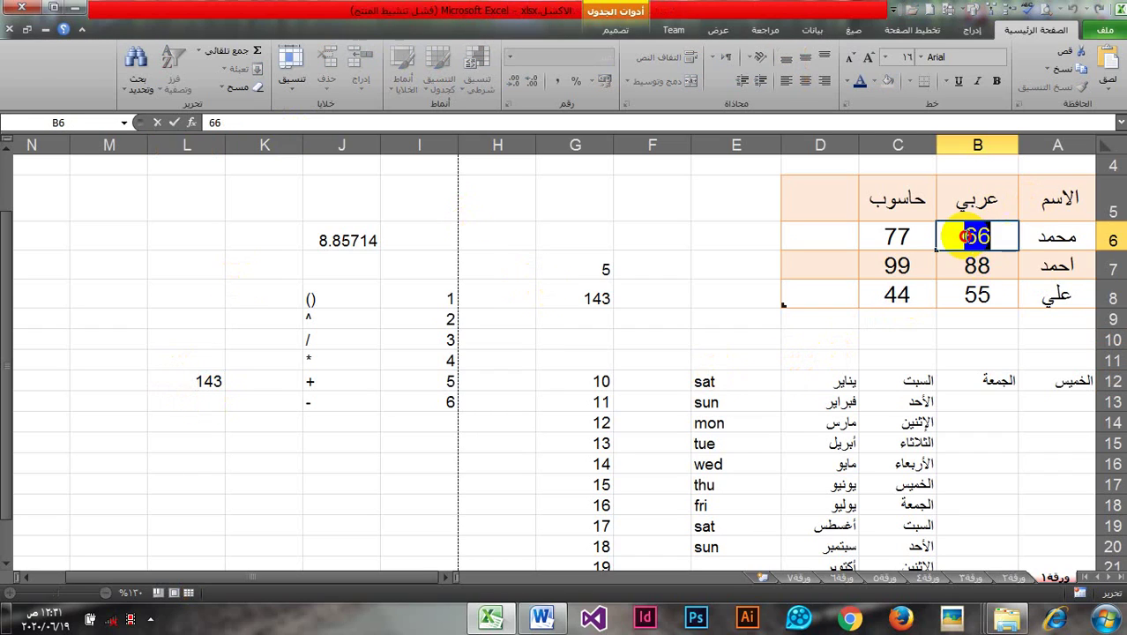
type("99")
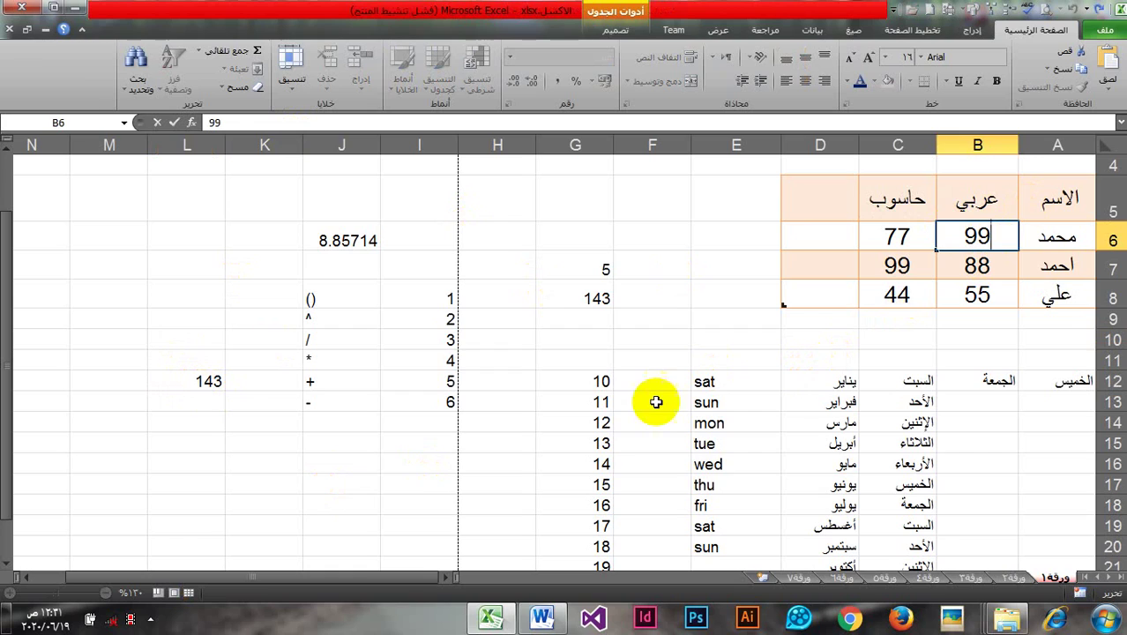
key("Return")
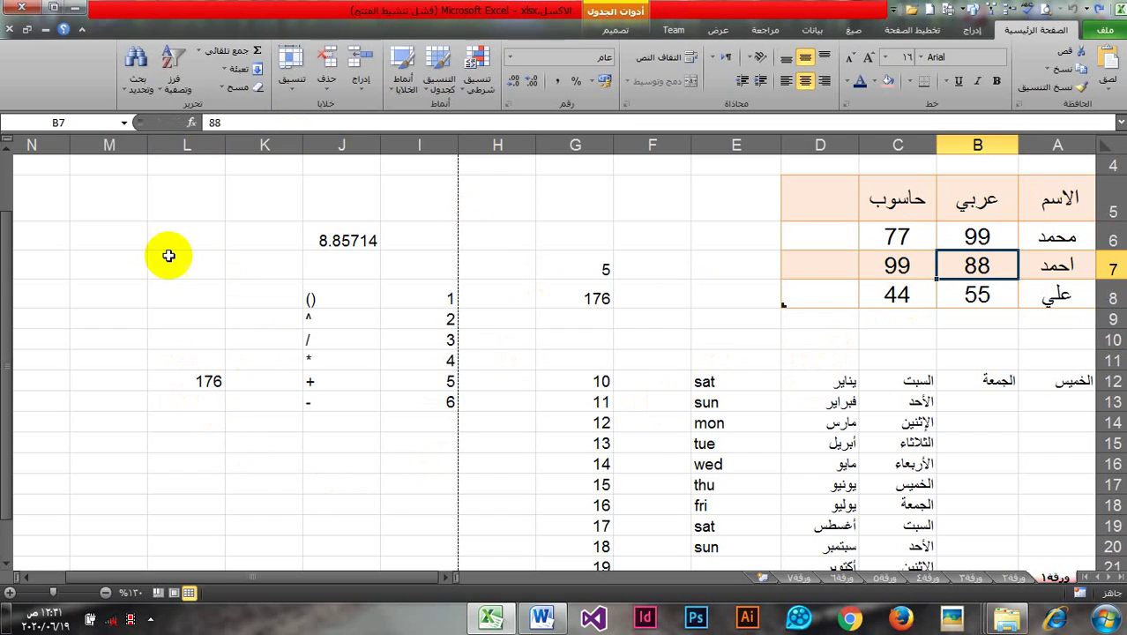
left_click(210, 382)
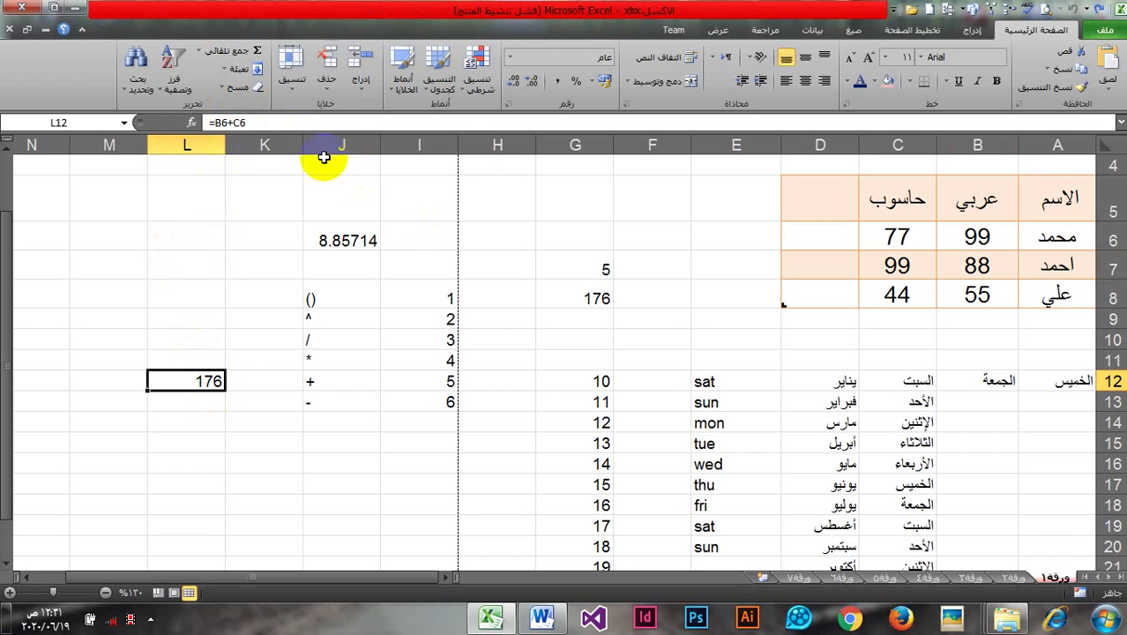
left_click(197, 258)
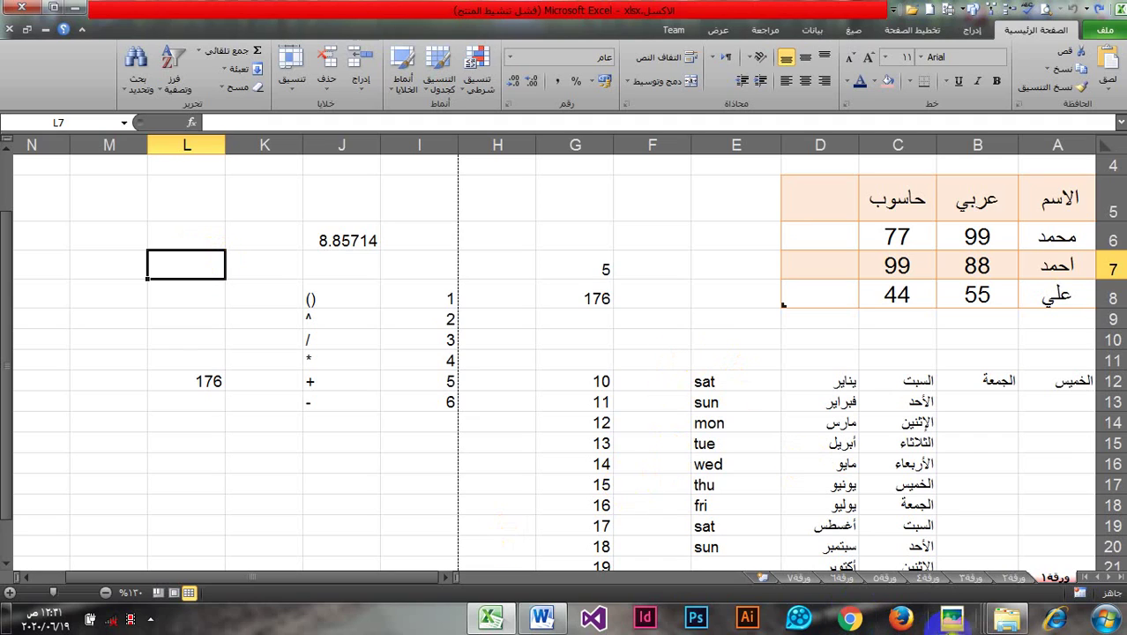
Step: Copy the merged title كشف باسماء الطلاب in A2:E3 of sheet ورقة١
left_click(1014, 577)
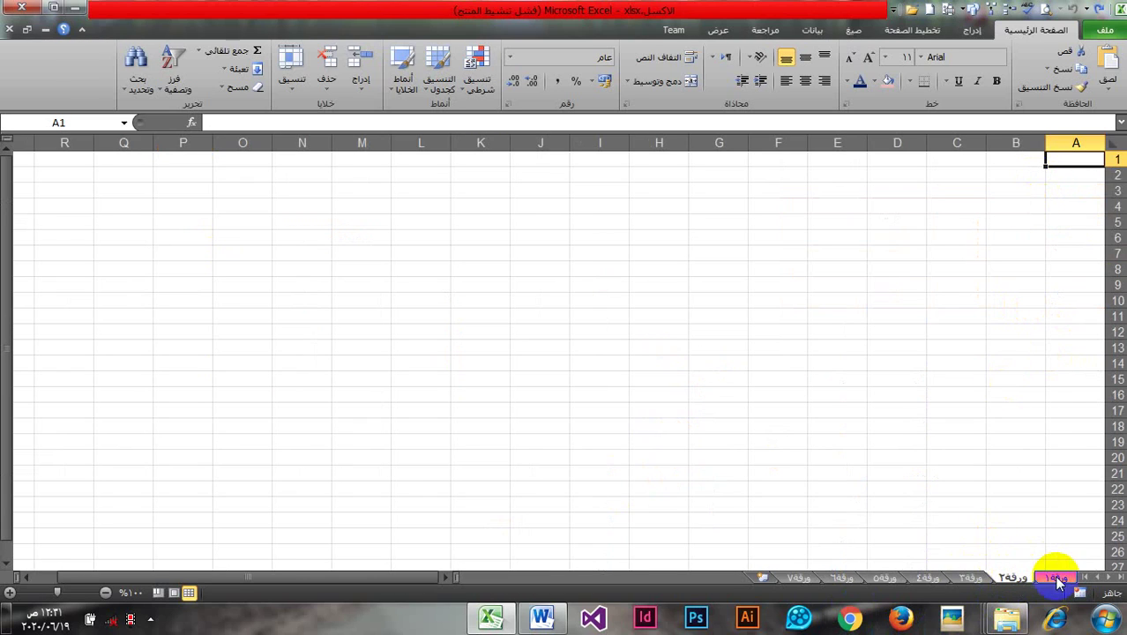
left_click(1056, 578)
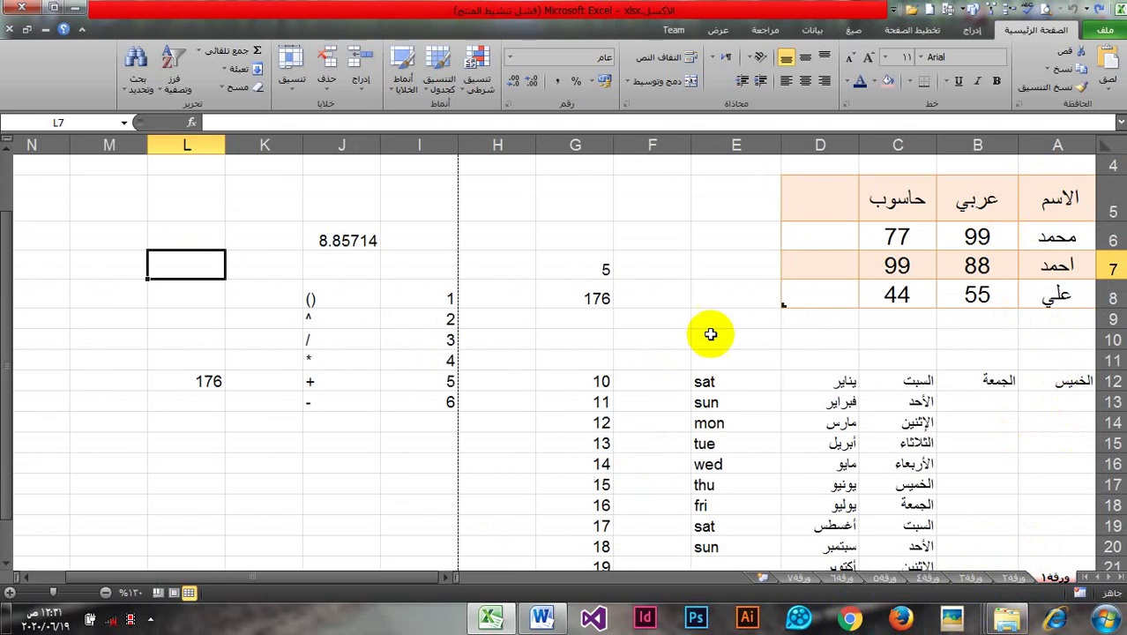
left_click_drag(6, 244, 5, 169)
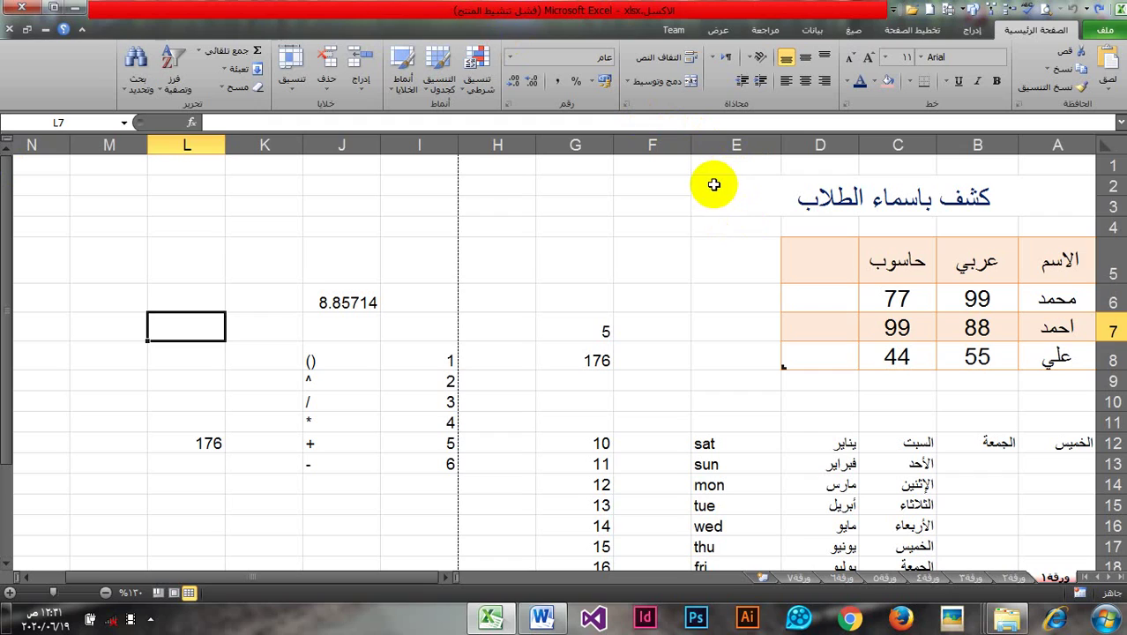
left_click_drag(714, 185, 880, 195)
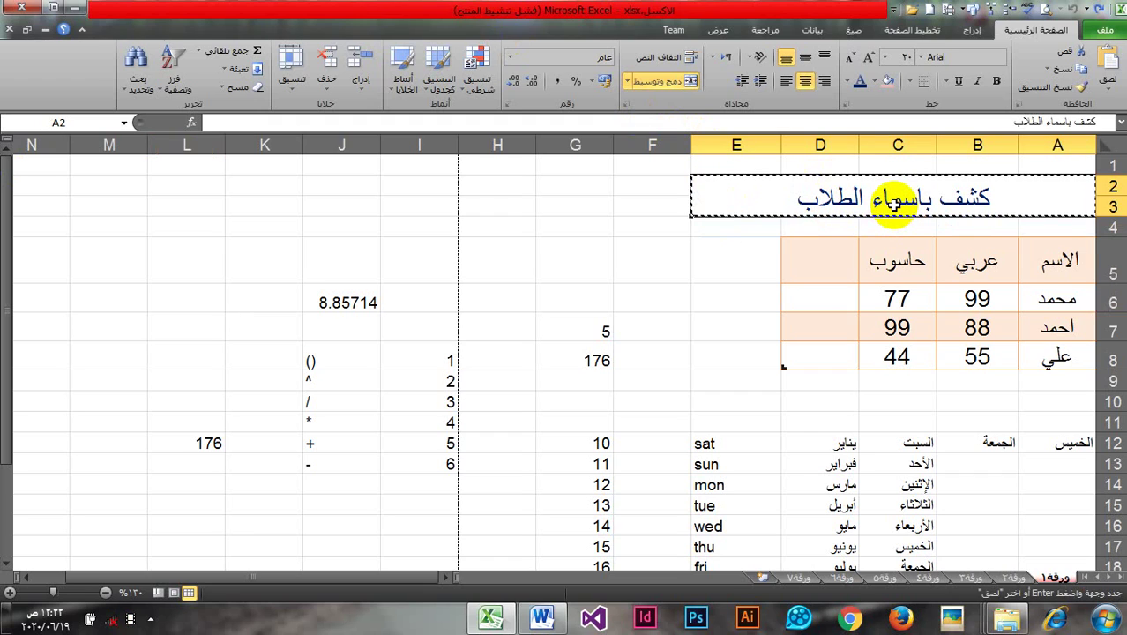
key("ctrl+c")
Step: Merge and center cells A1:E2 on sheet ورقة٢
left_click(1011, 578)
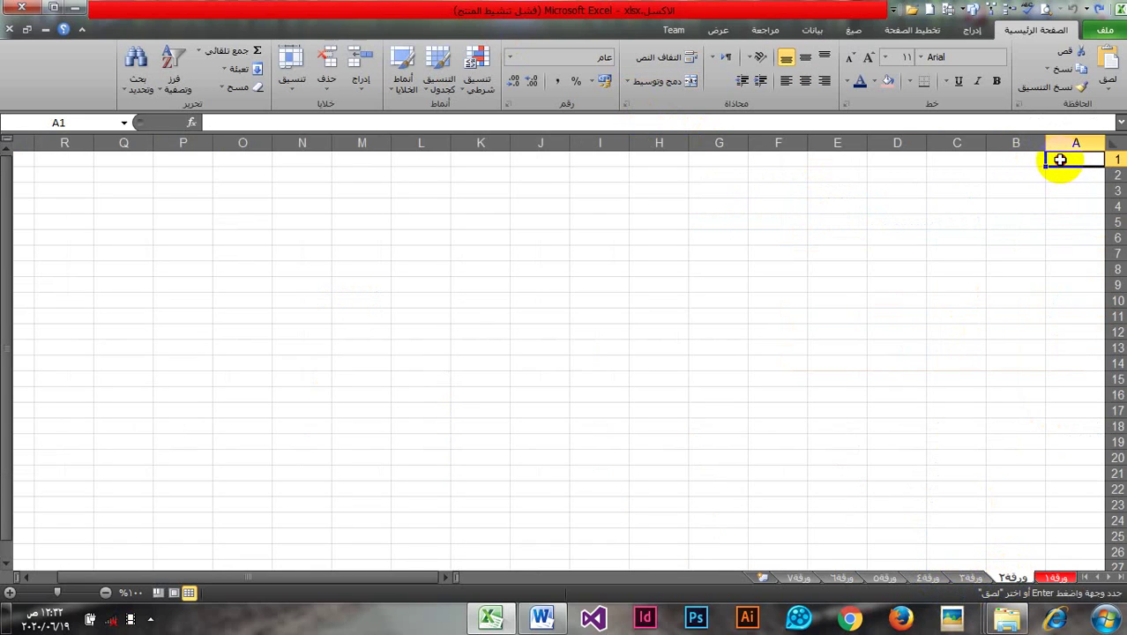
left_click_drag(1058, 162, 834, 170)
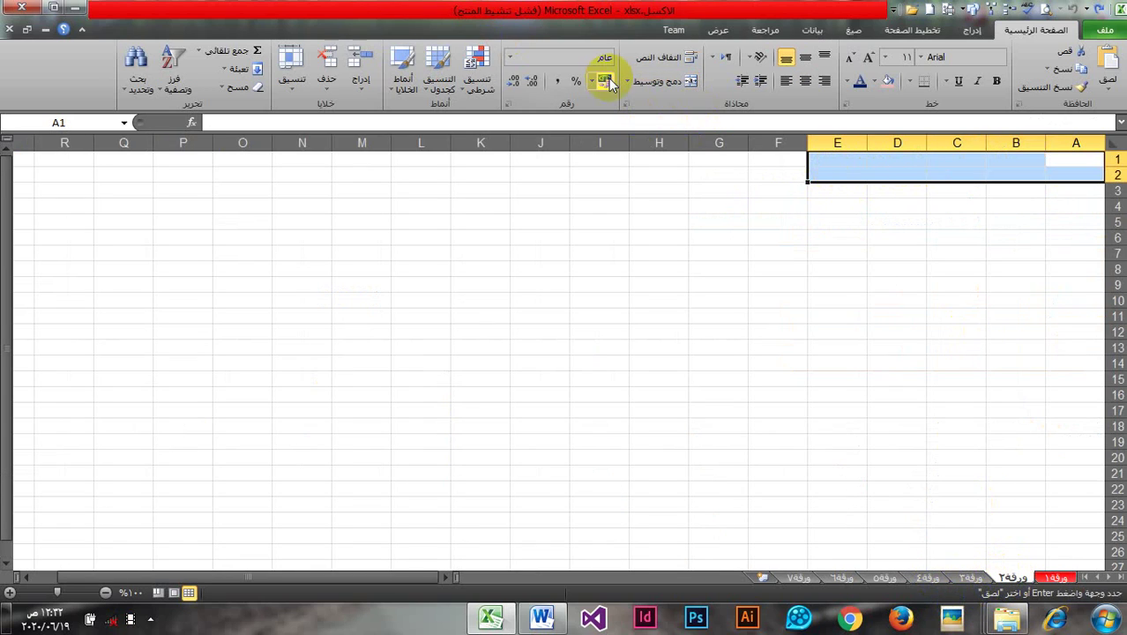
left_click(652, 82)
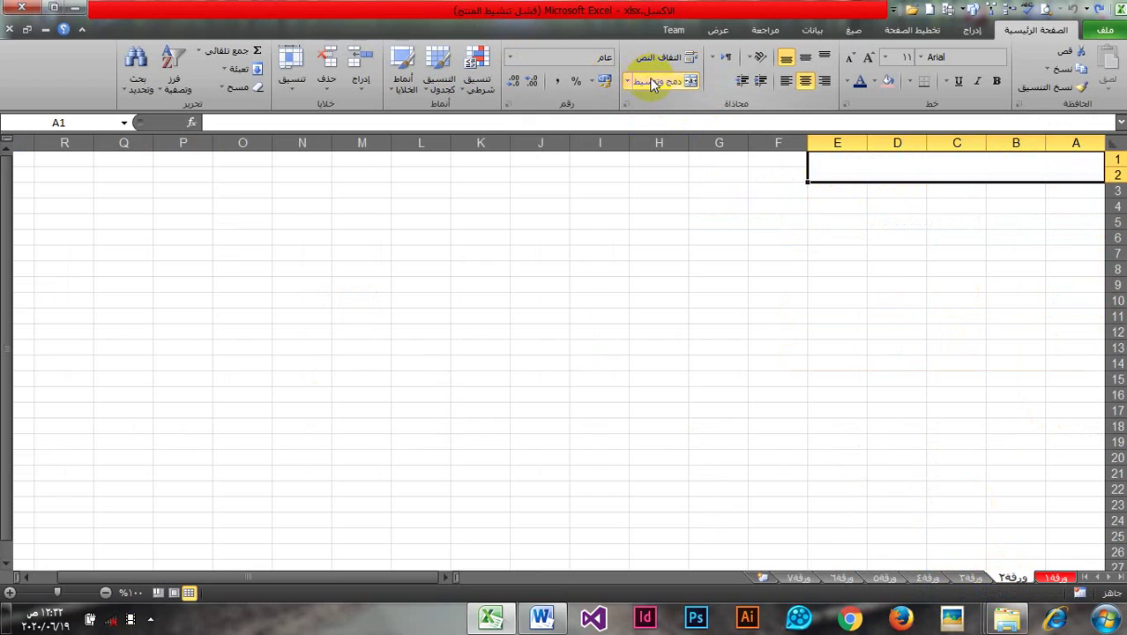
Step: Try to paste the copied title into the merged cell on ورقة٢ and reopen the original title on ورقة١ for editing
double_click(894, 173)
right_click(893, 172)
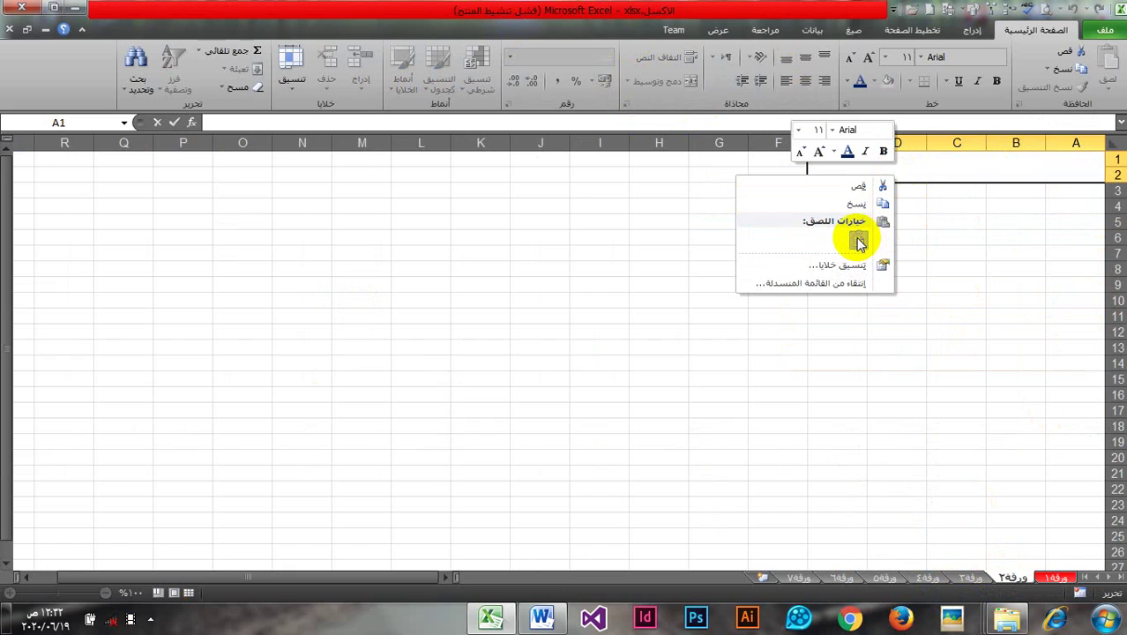
left_click(1002, 169)
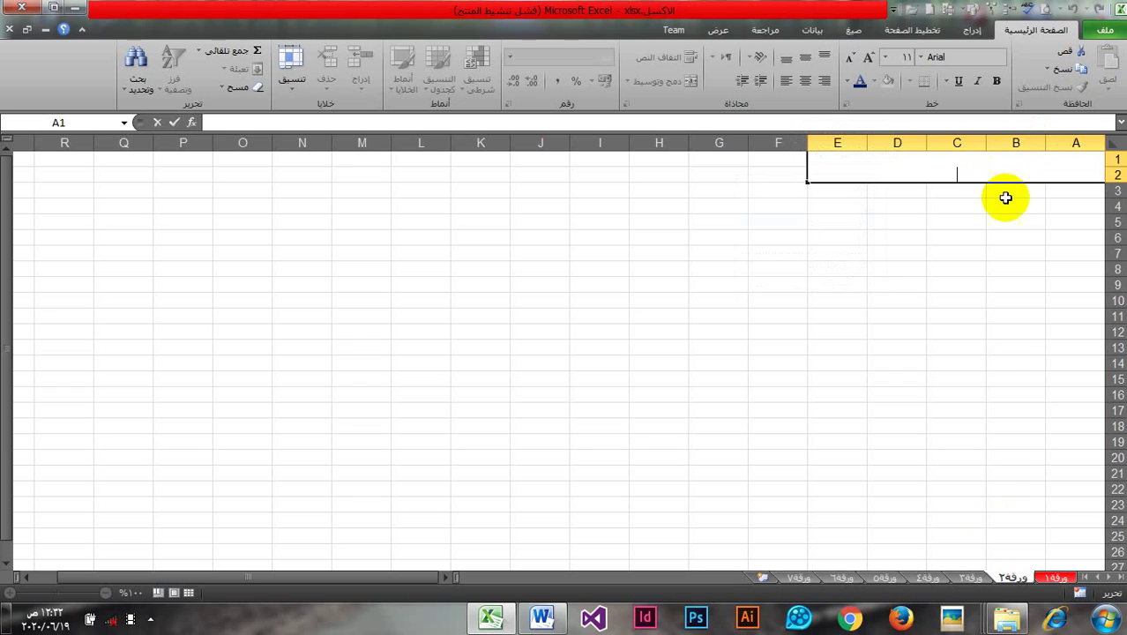
left_click(1053, 578)
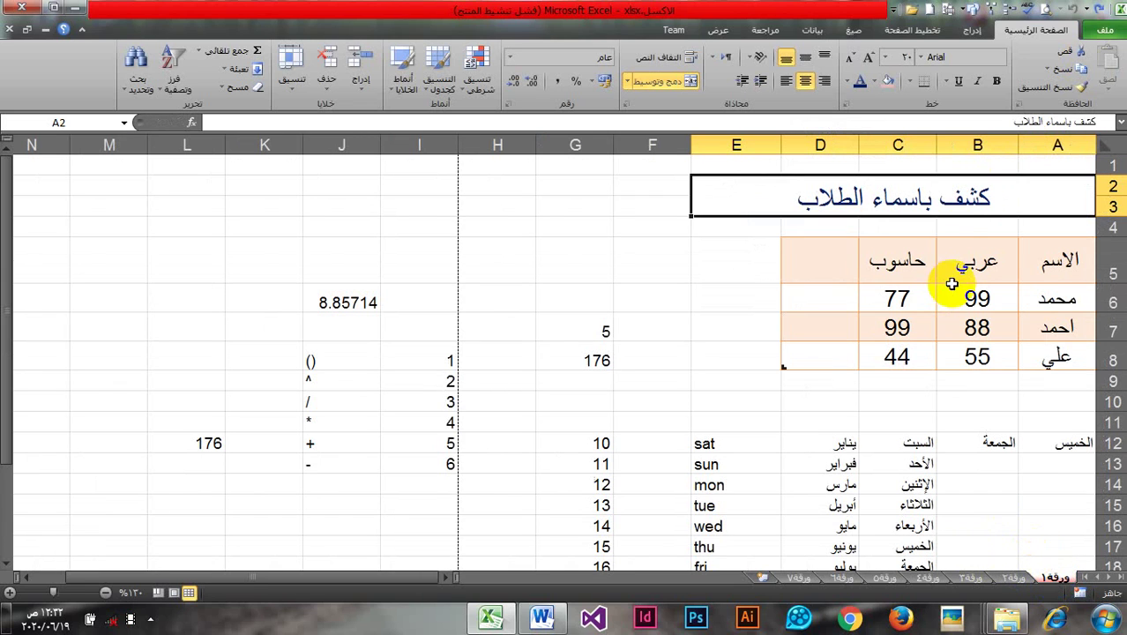
double_click(951, 206)
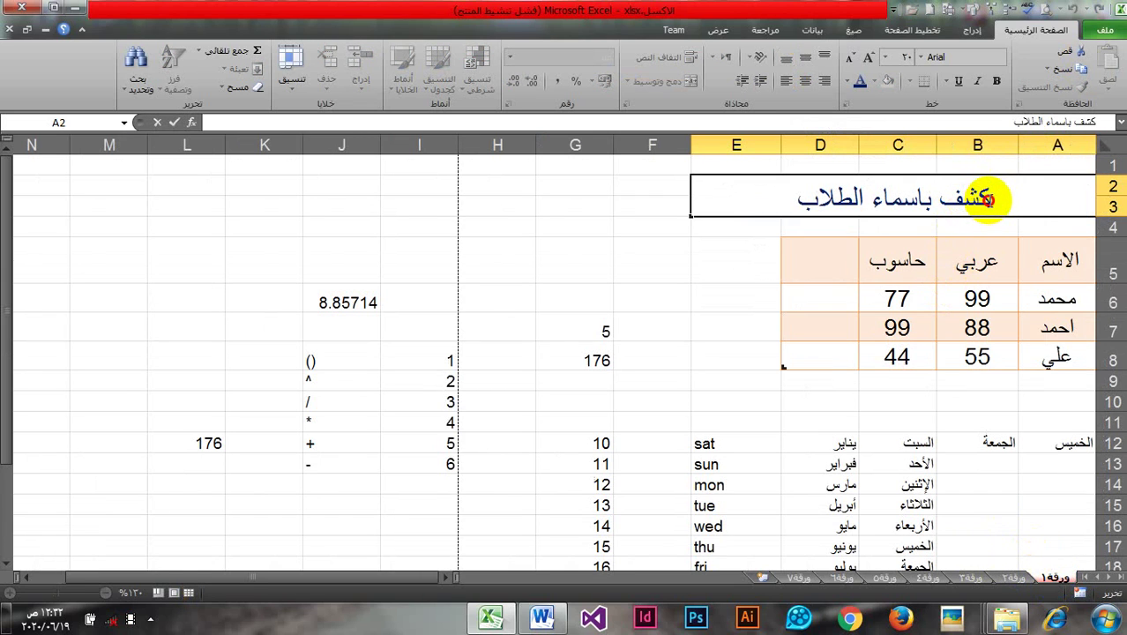
left_click(987, 200)
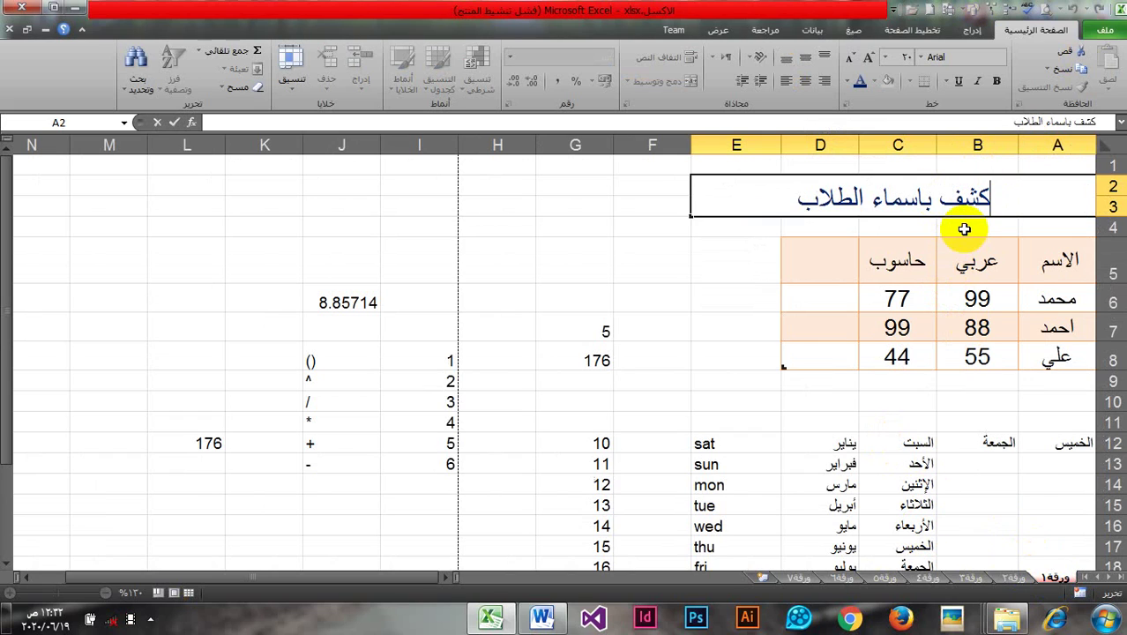
Step: Enter the title الكشف in the merged cell A1:E2 on sheet ورقة٢
left_click(1014, 577)
double_click(940, 175)
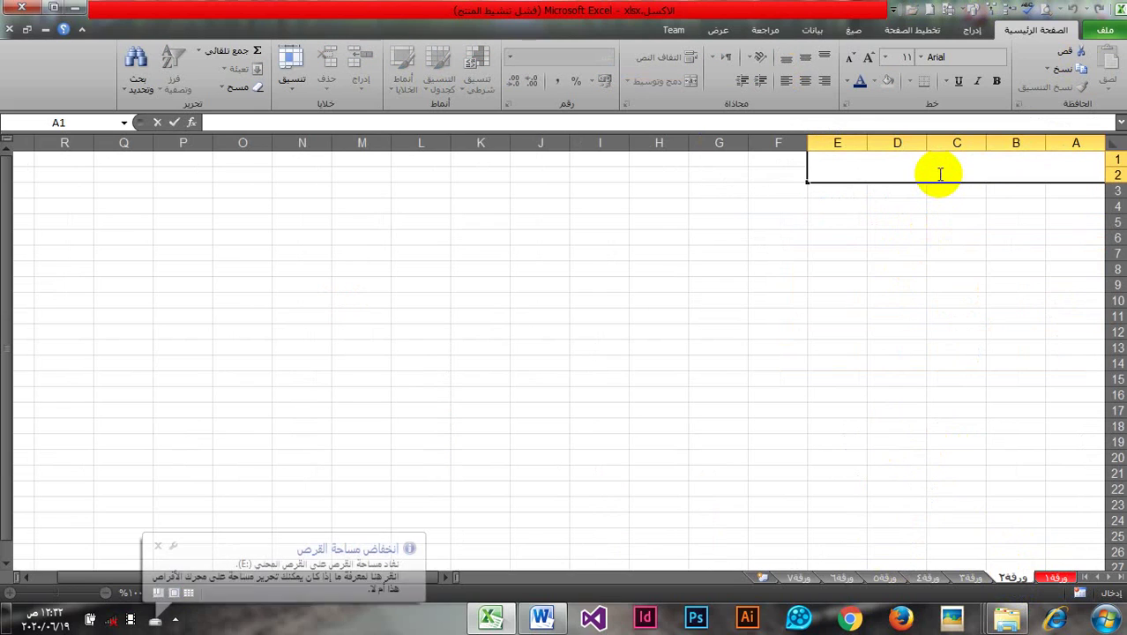
type("ت")
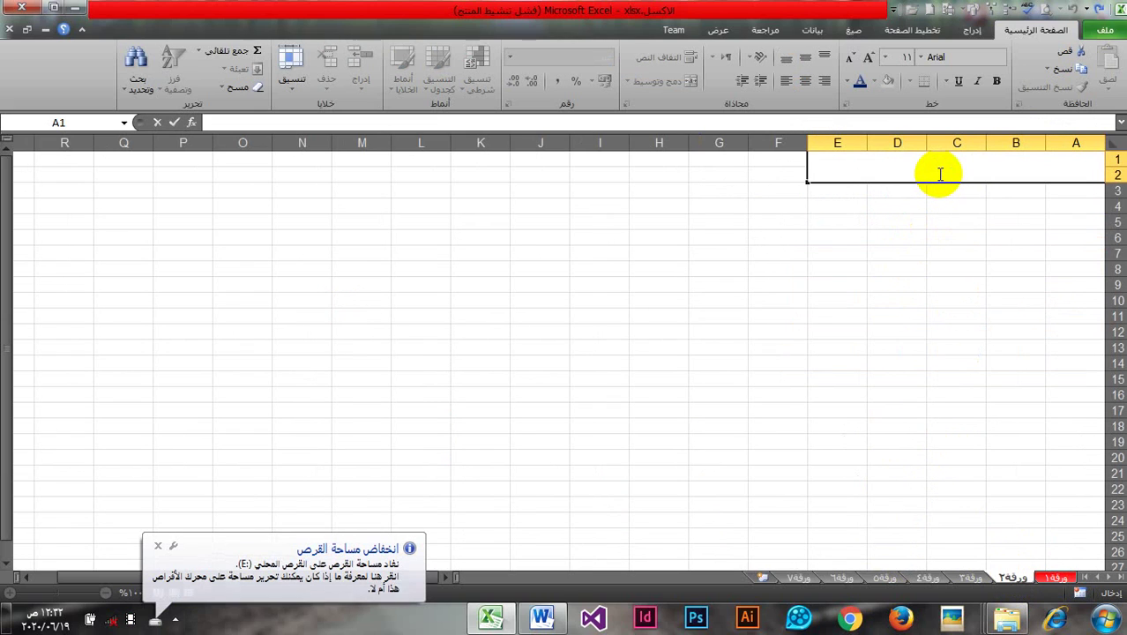
type("الج")
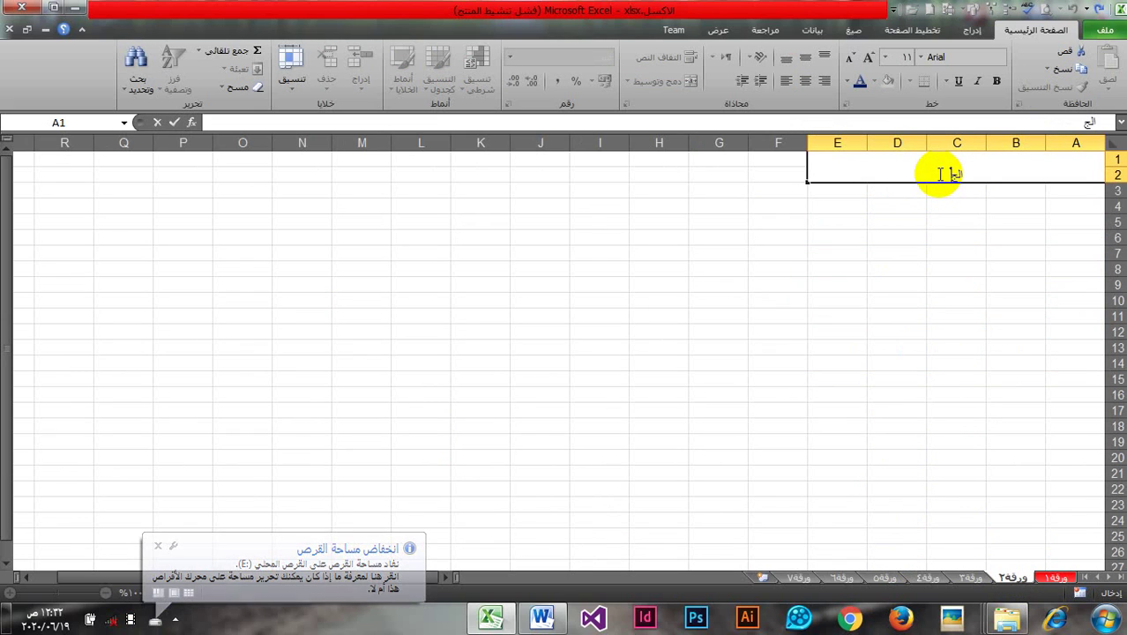
type("دول")
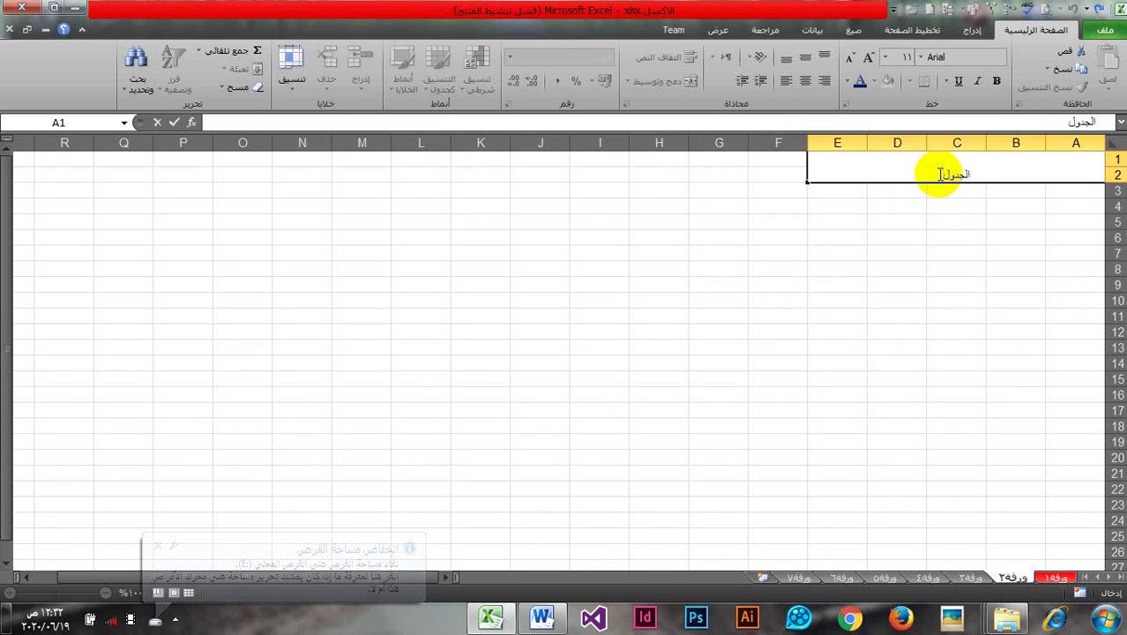
key("BackSpace")
key("BackSpace")
key("BackSpace")
key("BackSpace")
key("BackSpace")
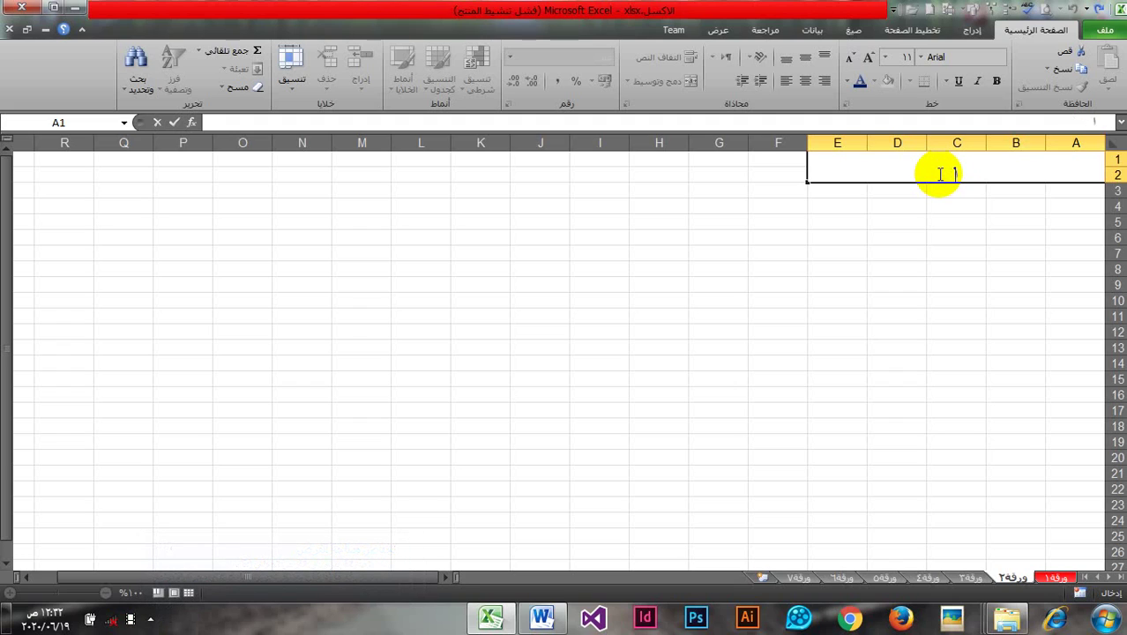
type("لكشف")
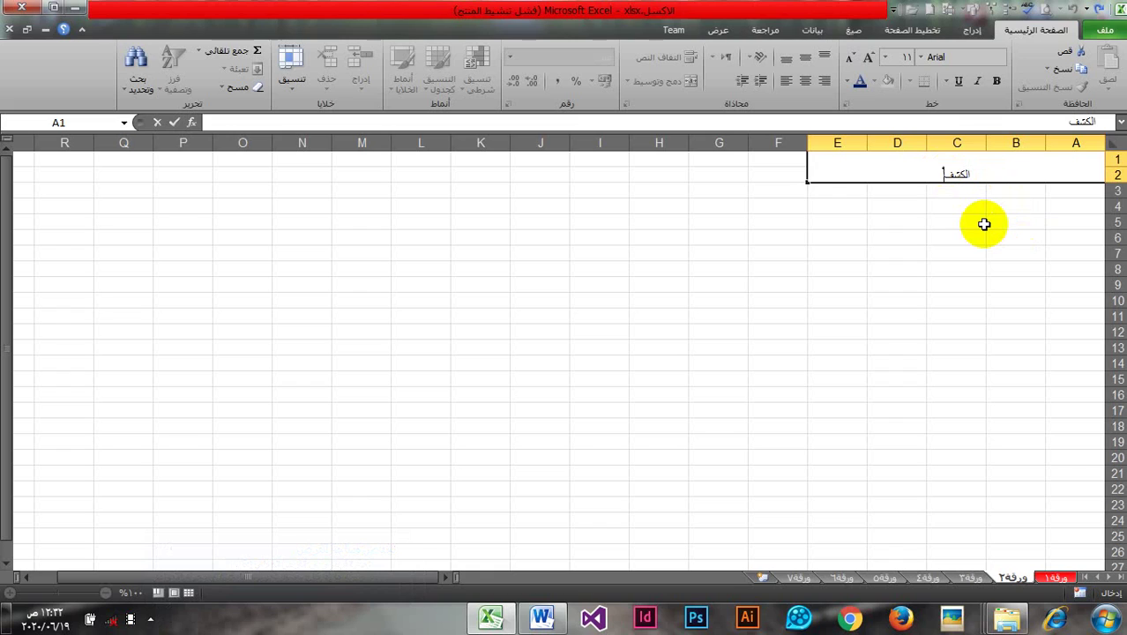
Step: Set the font size of the title الكشف in the merged cell A1:E2 to 24
left_click_drag(936, 171, 966, 166)
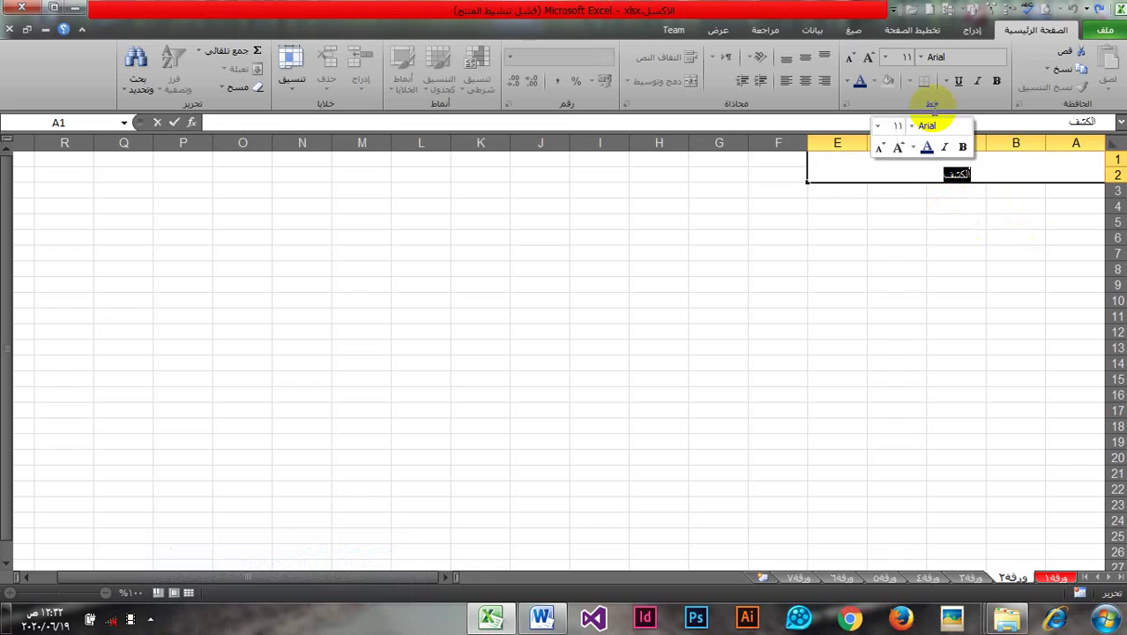
left_click(885, 57)
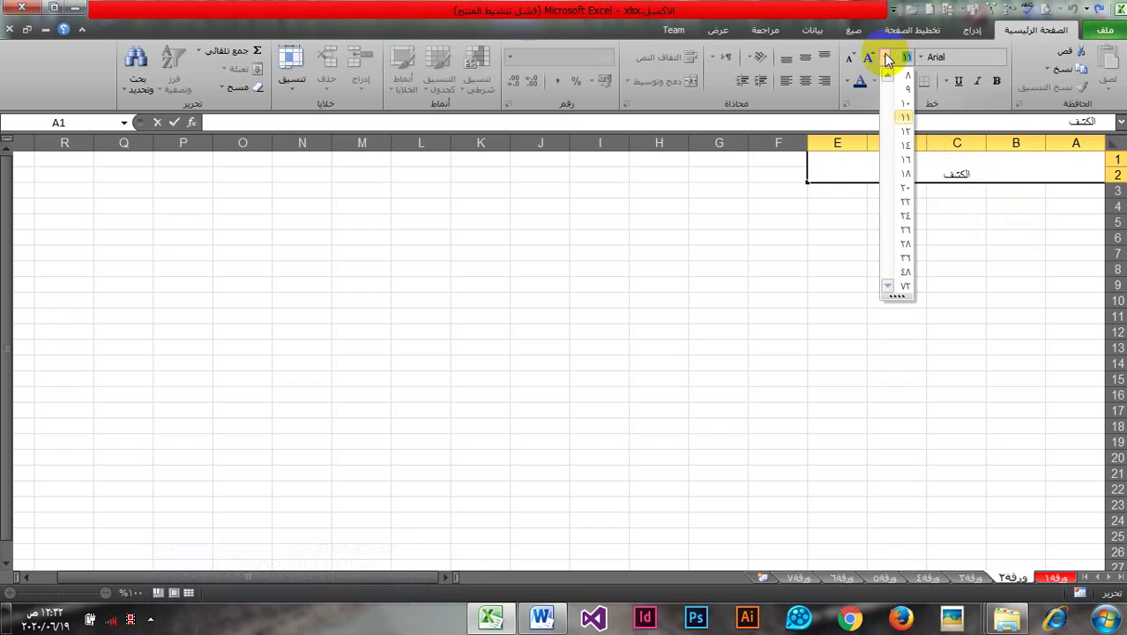
left_click(906, 216)
left_click(1008, 222)
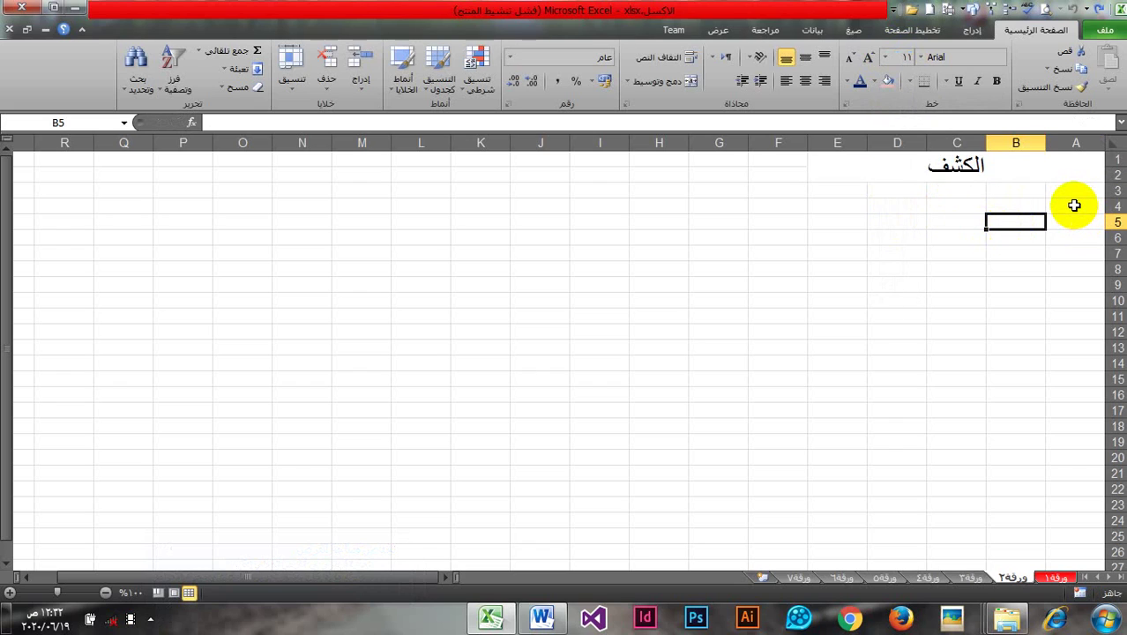
Step: Enter the heading الاسم in A4 and list three students' first names in A5:A7
left_click_drag(1072, 207, 874, 311)
double_click(1086, 206)
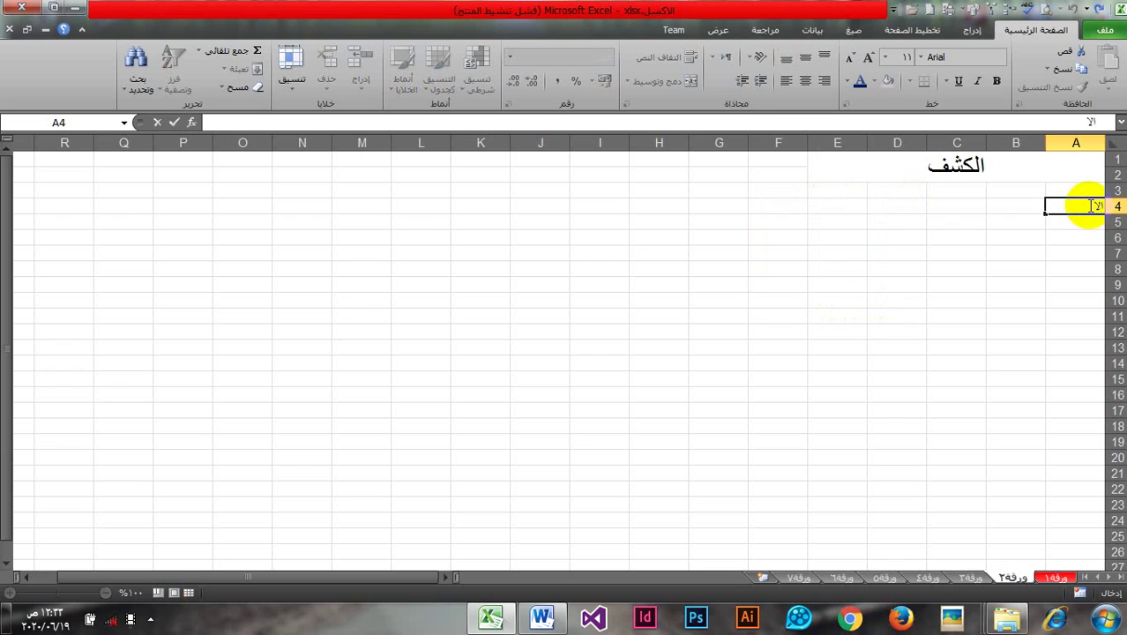
type("الاسم")
key("Return")
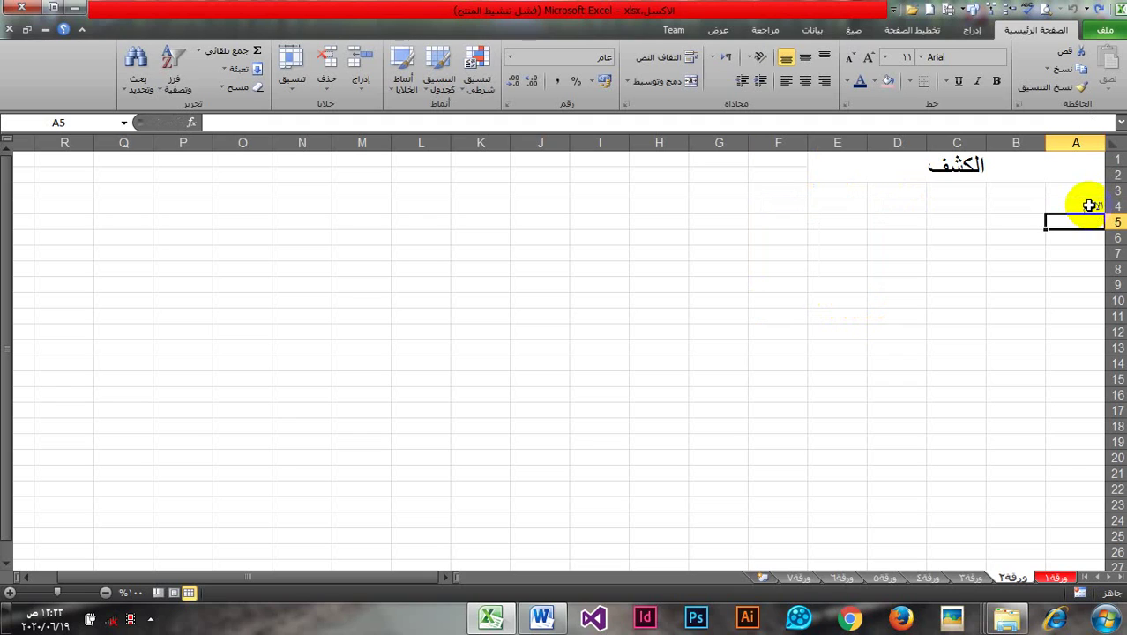
type("محمد")
key("Return")
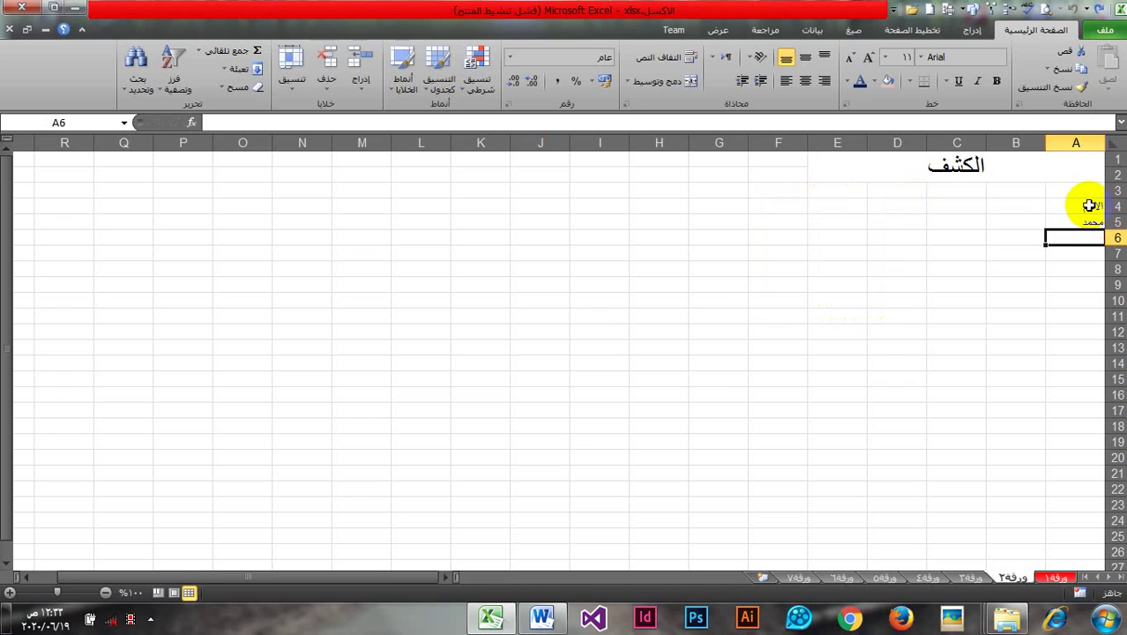
type("احمد")
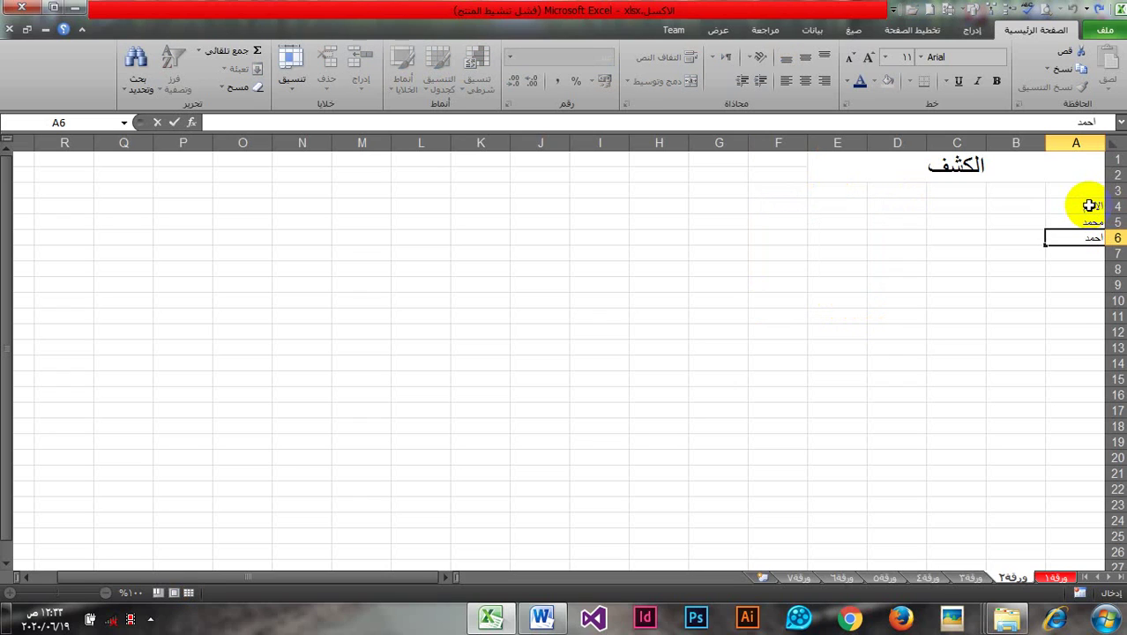
key("Return")
type("عب")
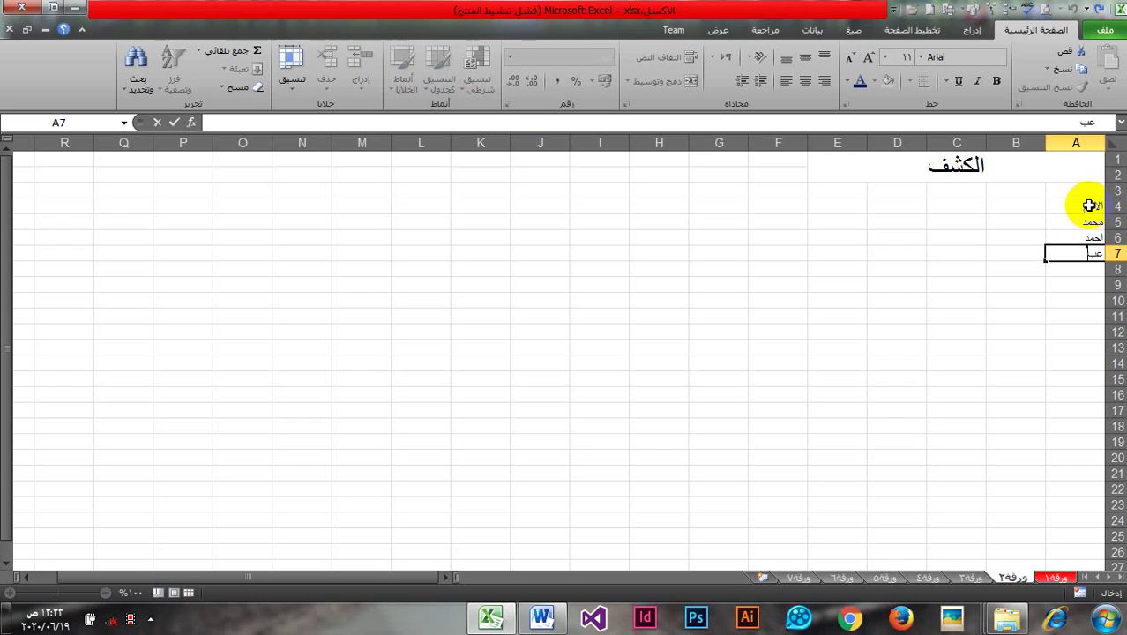
type("دالله")
Step: Enter the subject headings عربي, حاسوب and رياضيات in cells B4, C4 and D4
left_click(1033, 207)
type("عربي")
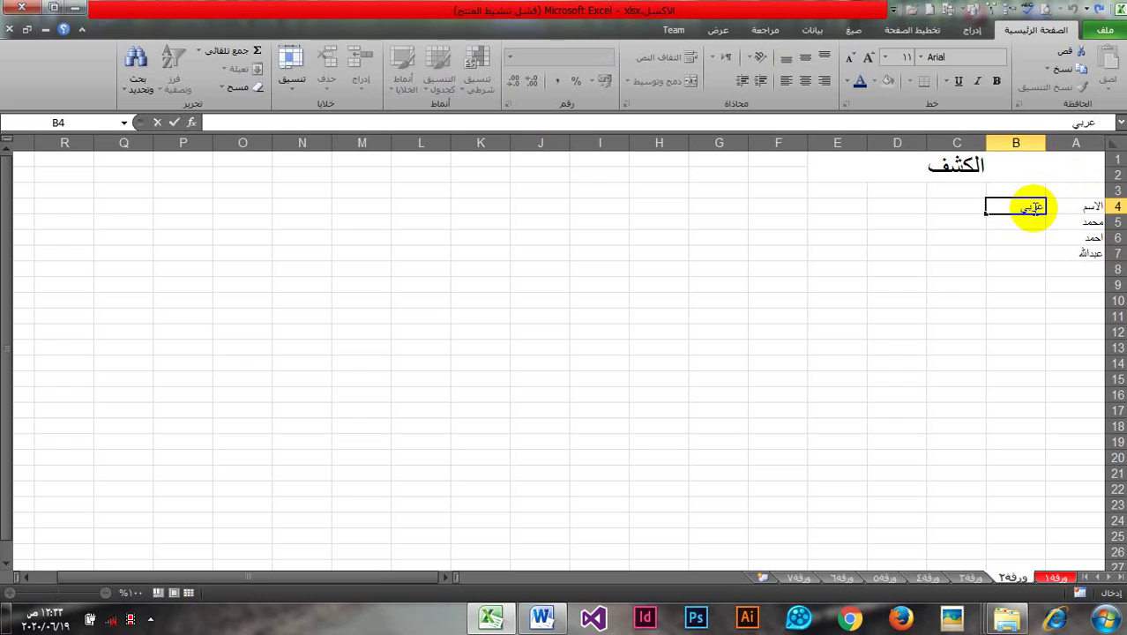
left_click(981, 200)
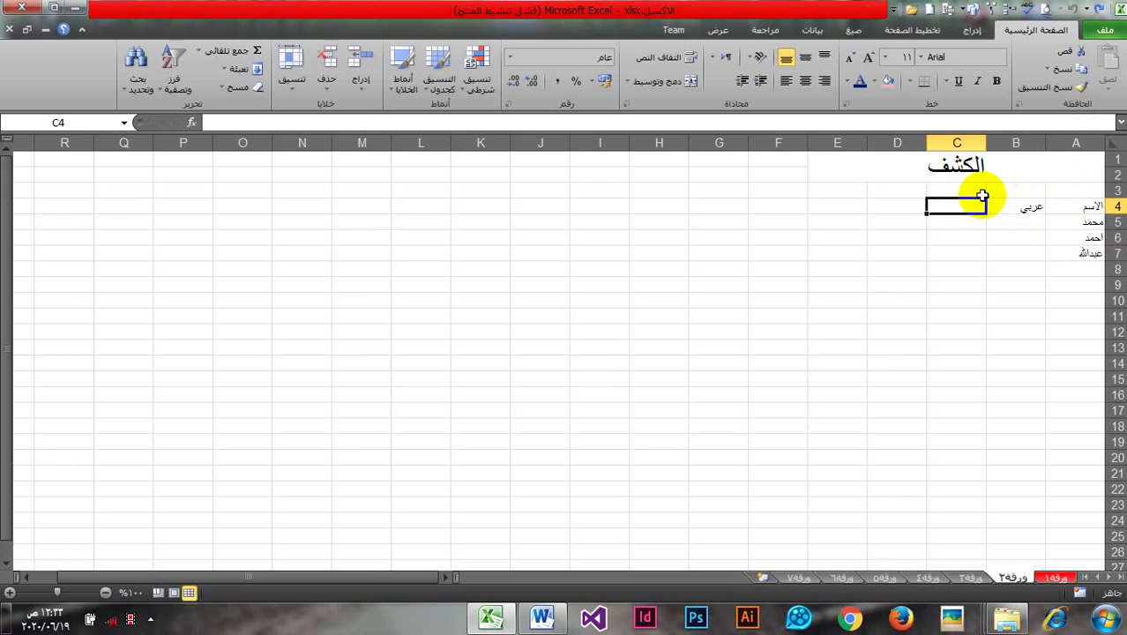
type("حاس")
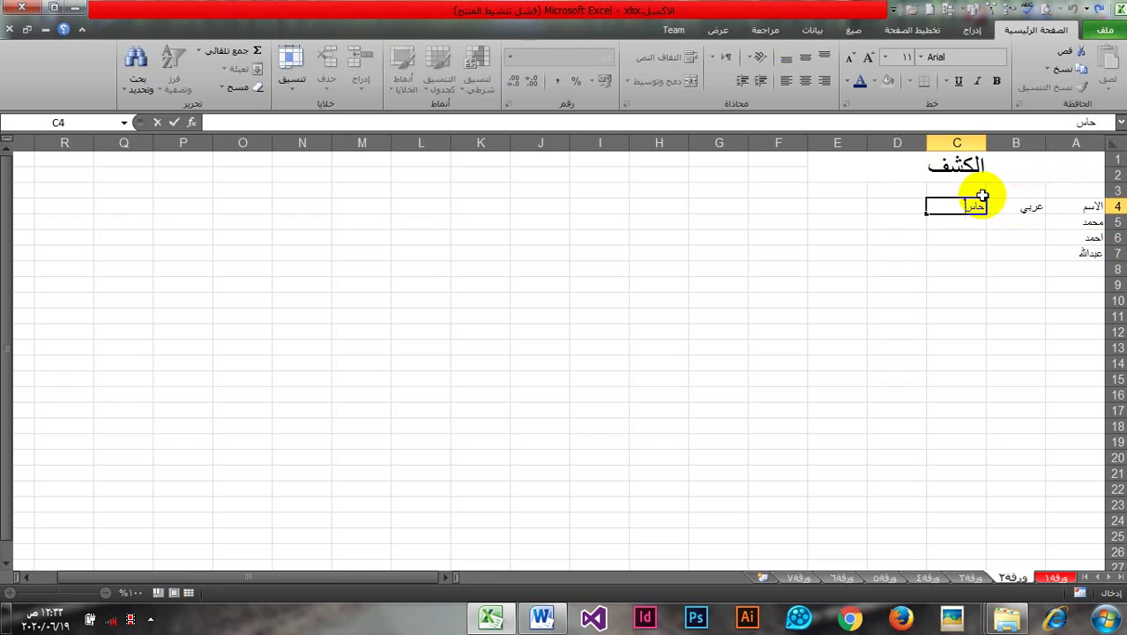
type("وب")
key("Tab")
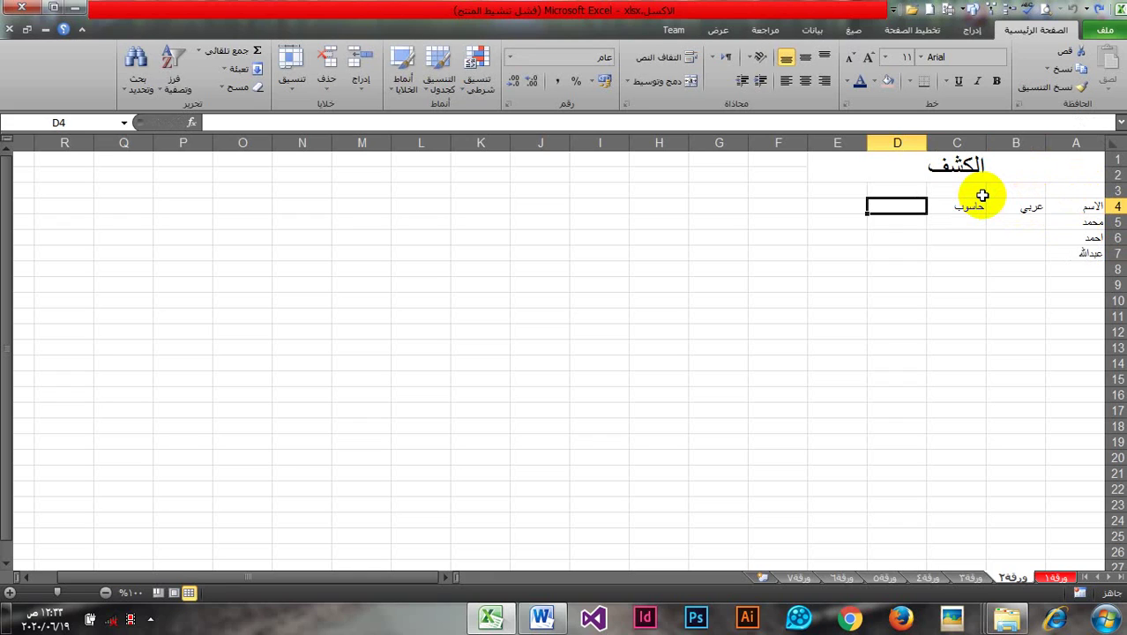
type("رياضي")
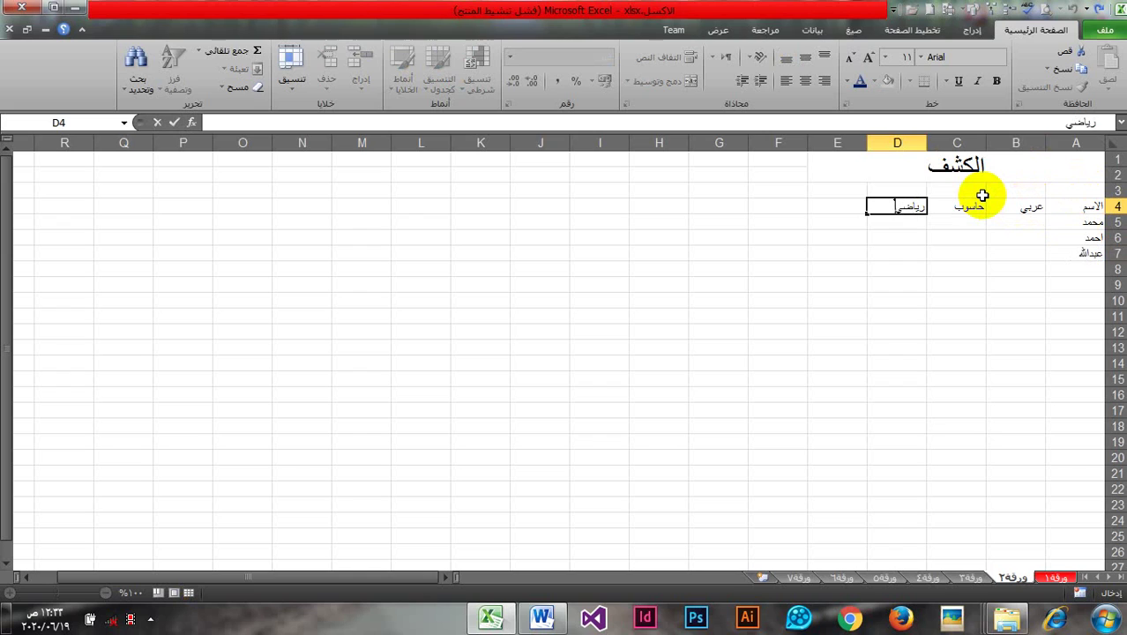
type("ات")
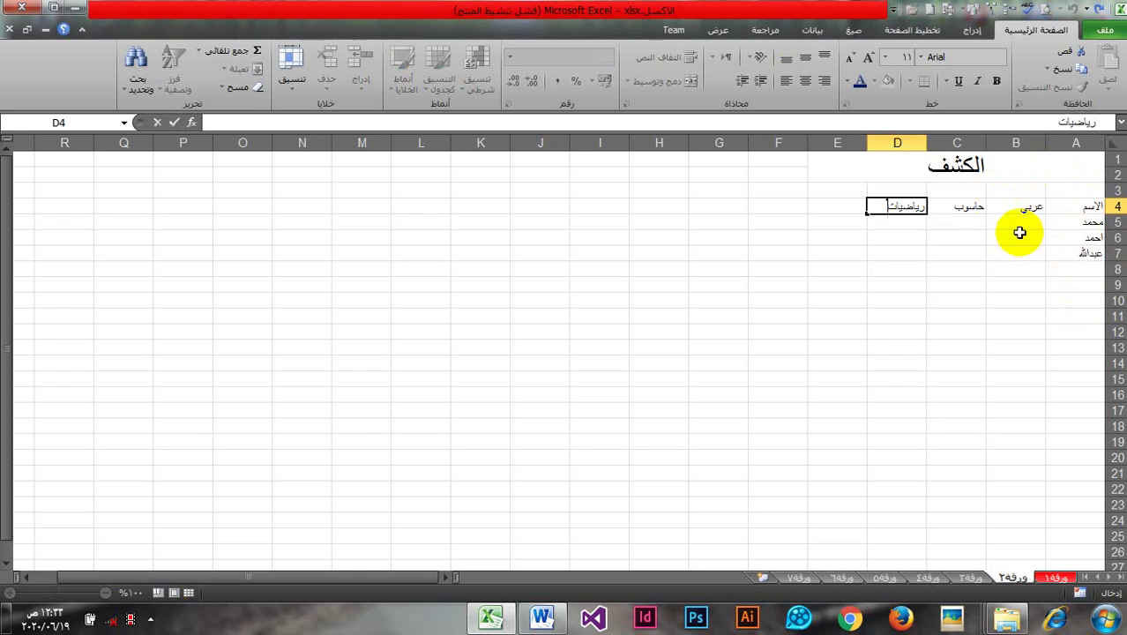
Step: Enter the first student's marks 88, 67 and 88 in cells B5, C5 and D5
left_click(1016, 220)
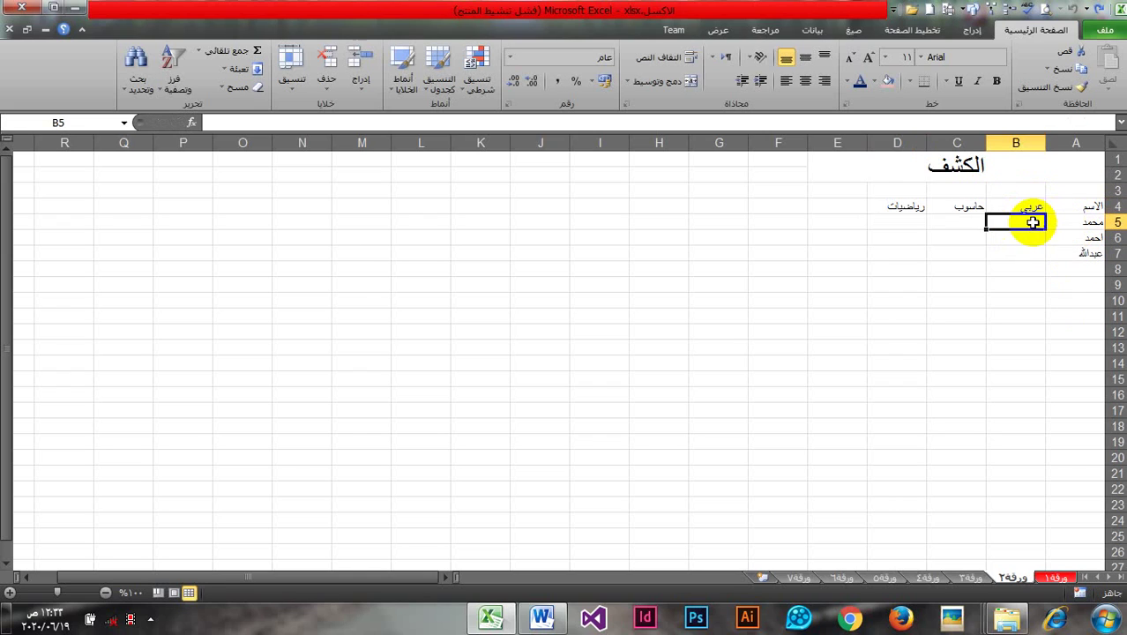
type("88")
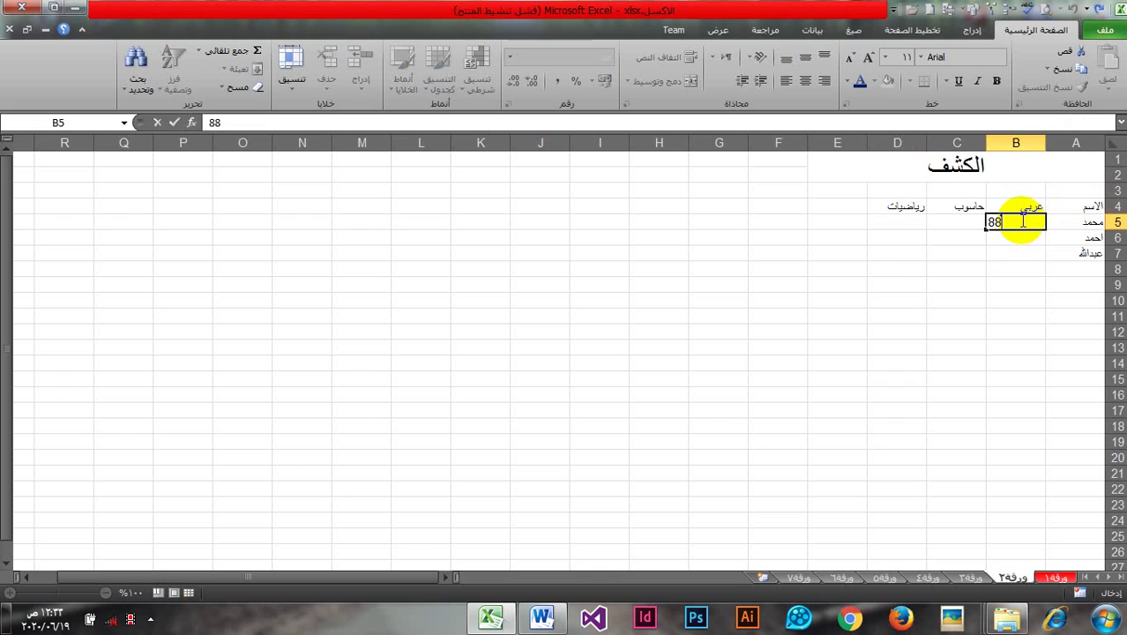
key("Tab")
type("67")
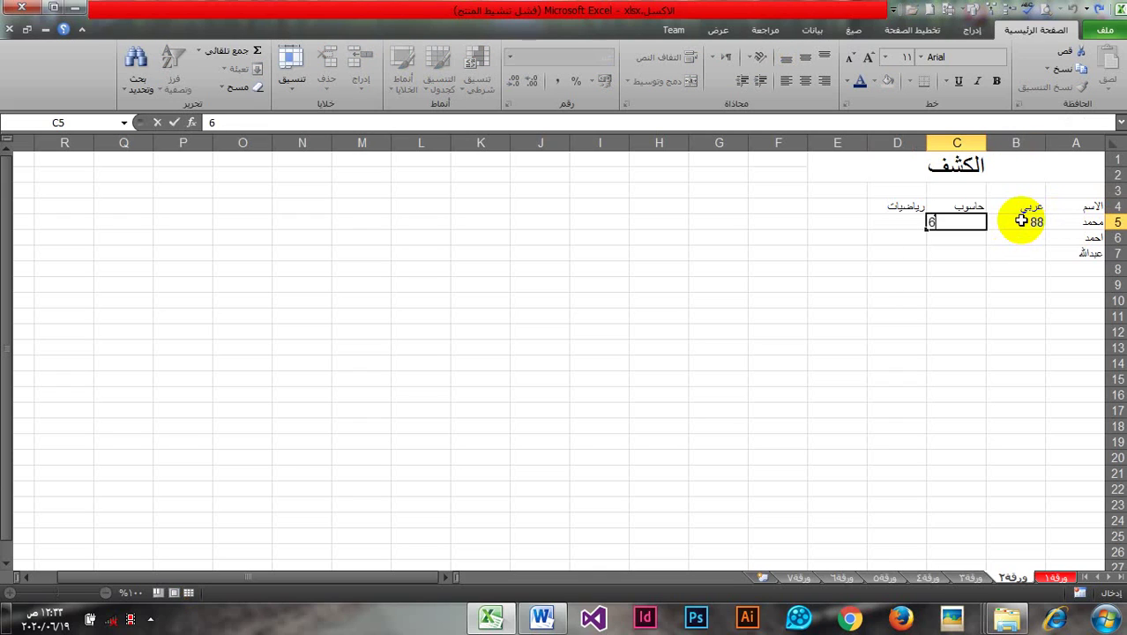
key("Tab")
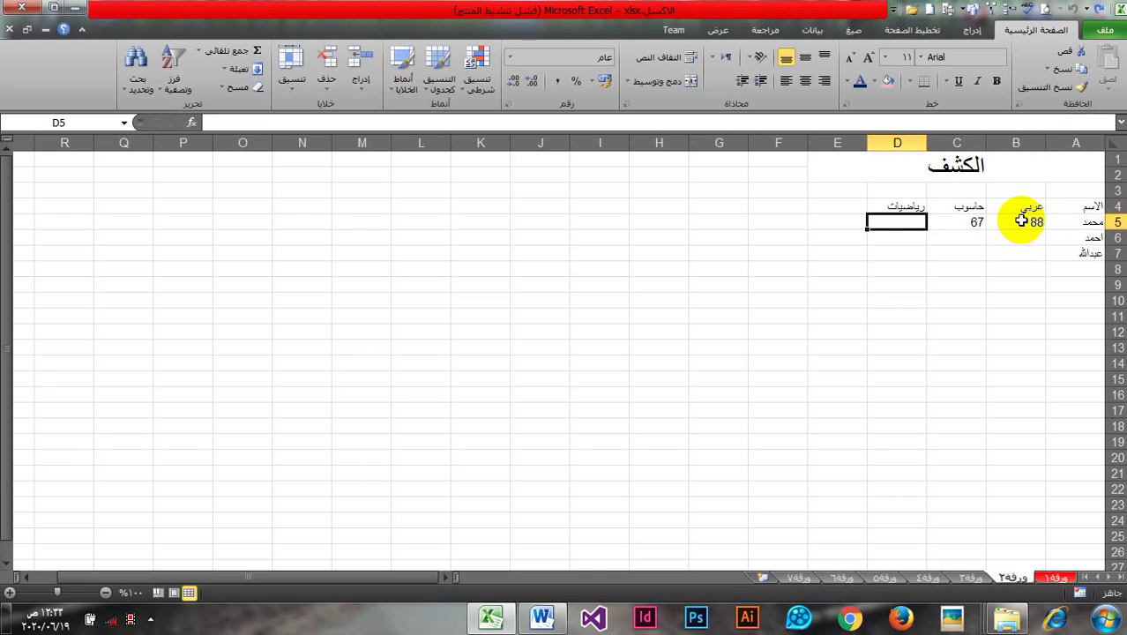
type("88")
key("Return")
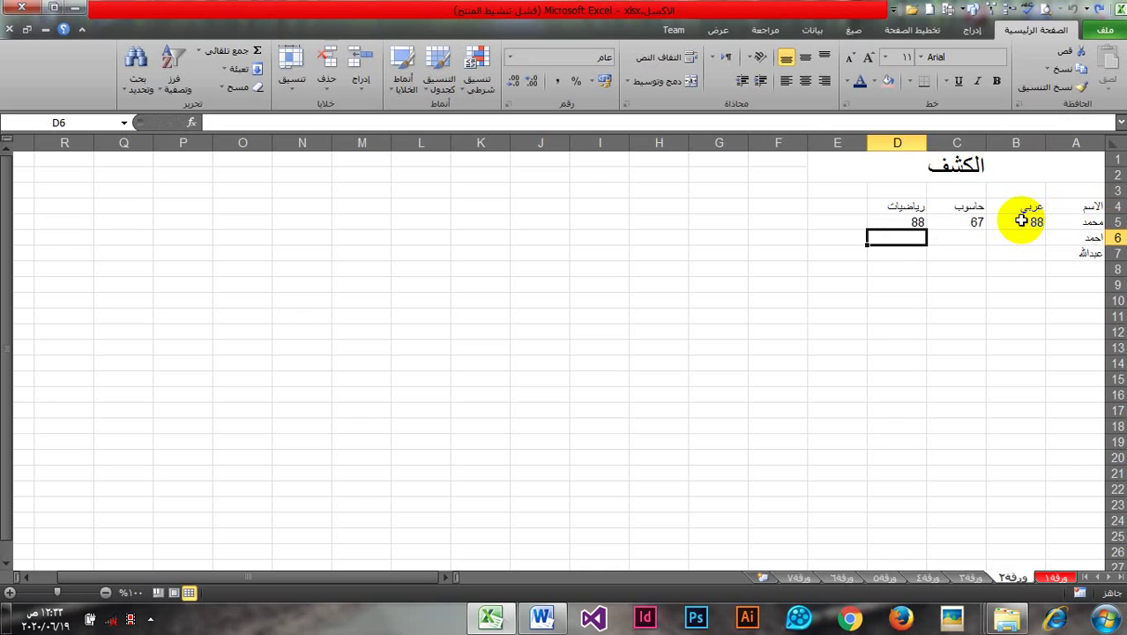
Step: Enter the second student's marks in row 6: 76 in D6, 87 in C6 and 90 in B6
type("76")
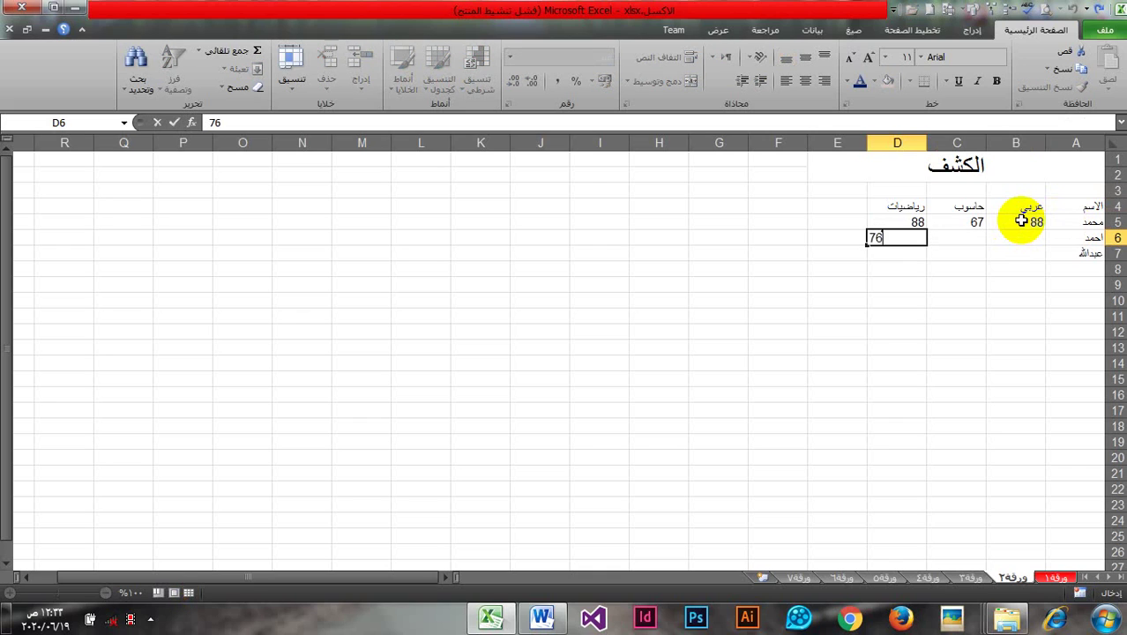
key("Right")
type("87")
key("Right")
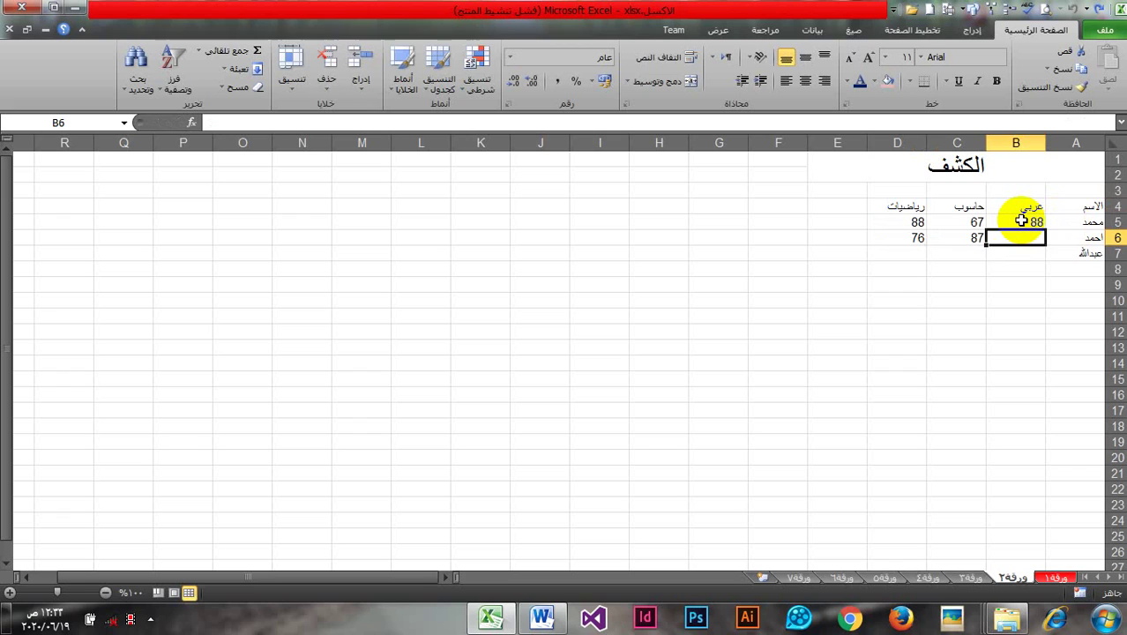
type("90")
key("Return")
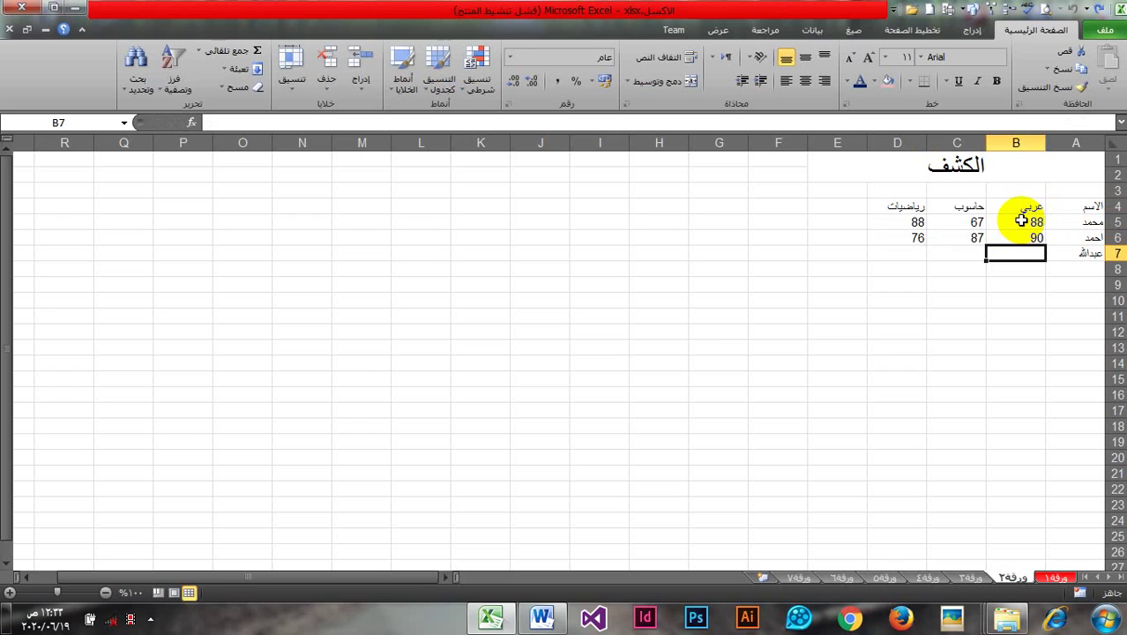
Step: Enter the third student's marks 67, 56 and 99 in cells B7, C7 and D7
type("67")
key("Left")
type("56")
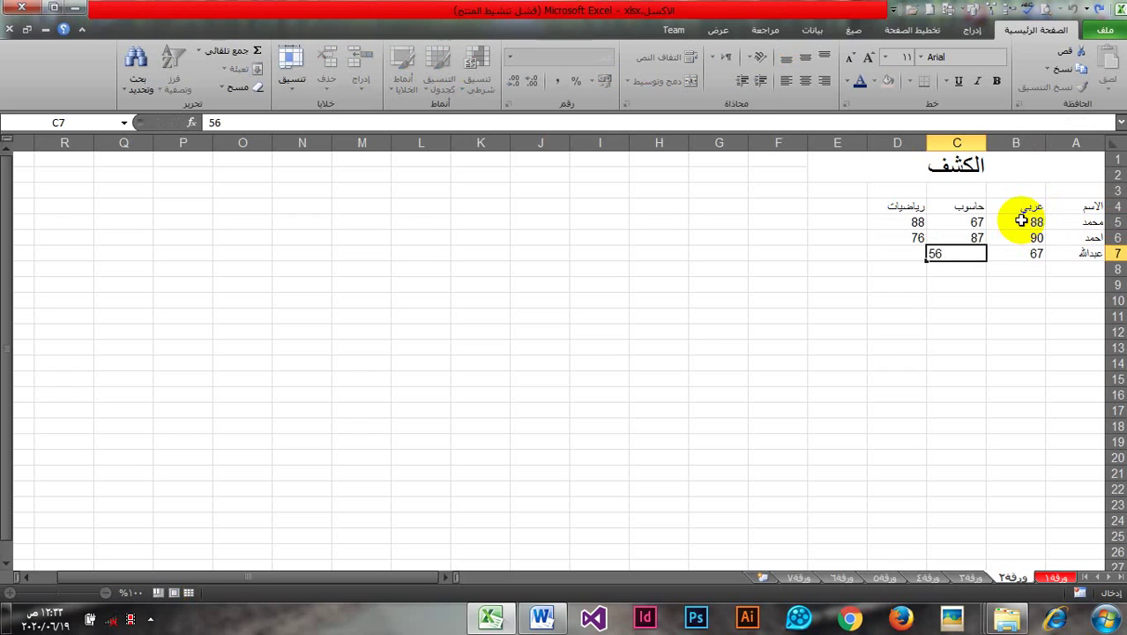
key("Left")
type("99")
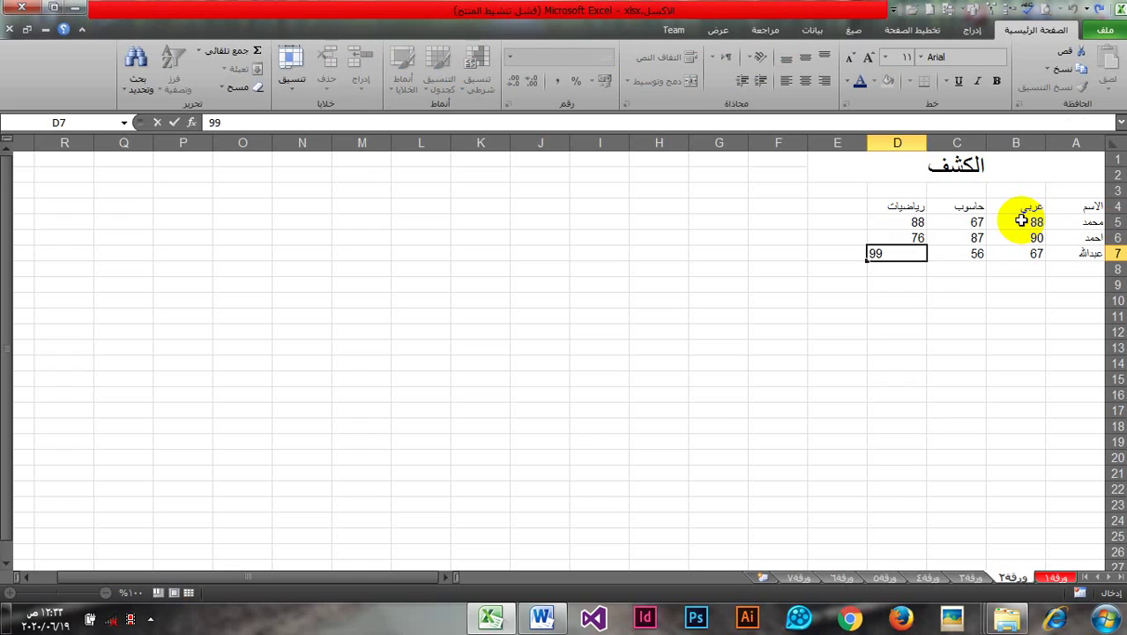
left_click(996, 301)
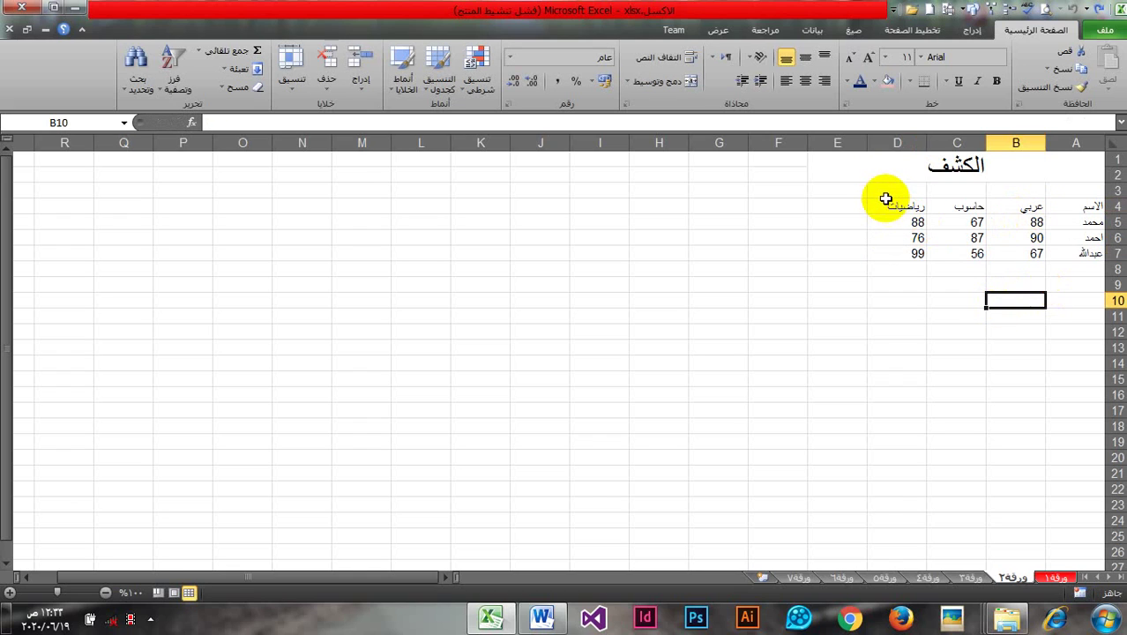
Step: Select the range A3:D8 around the student marks
left_click_drag(882, 192, 1070, 270)
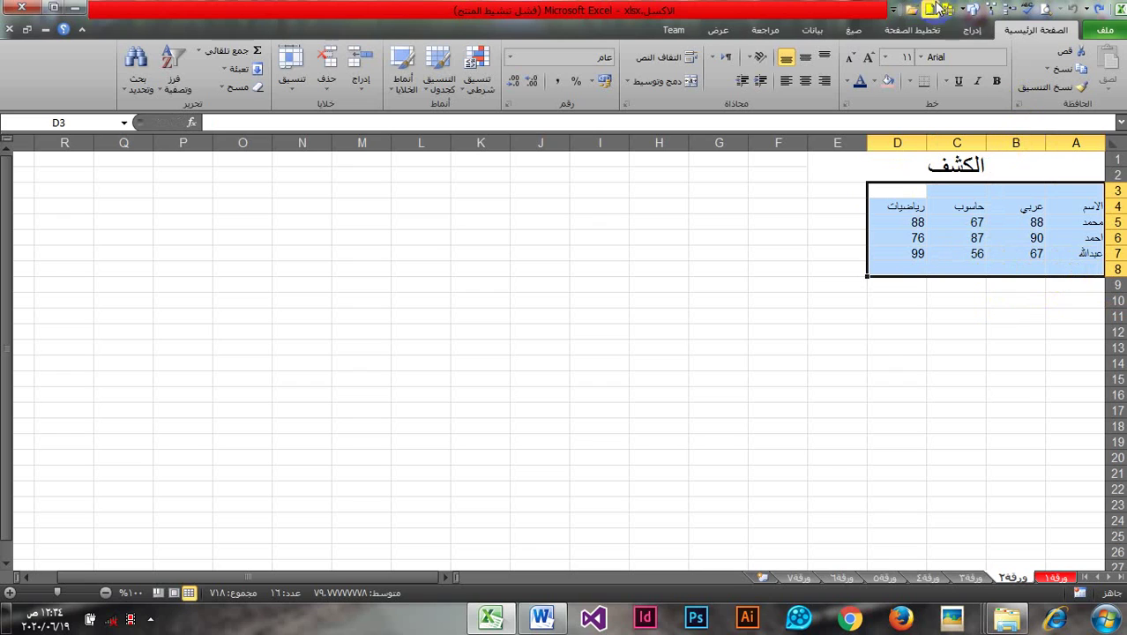
left_click(973, 31)
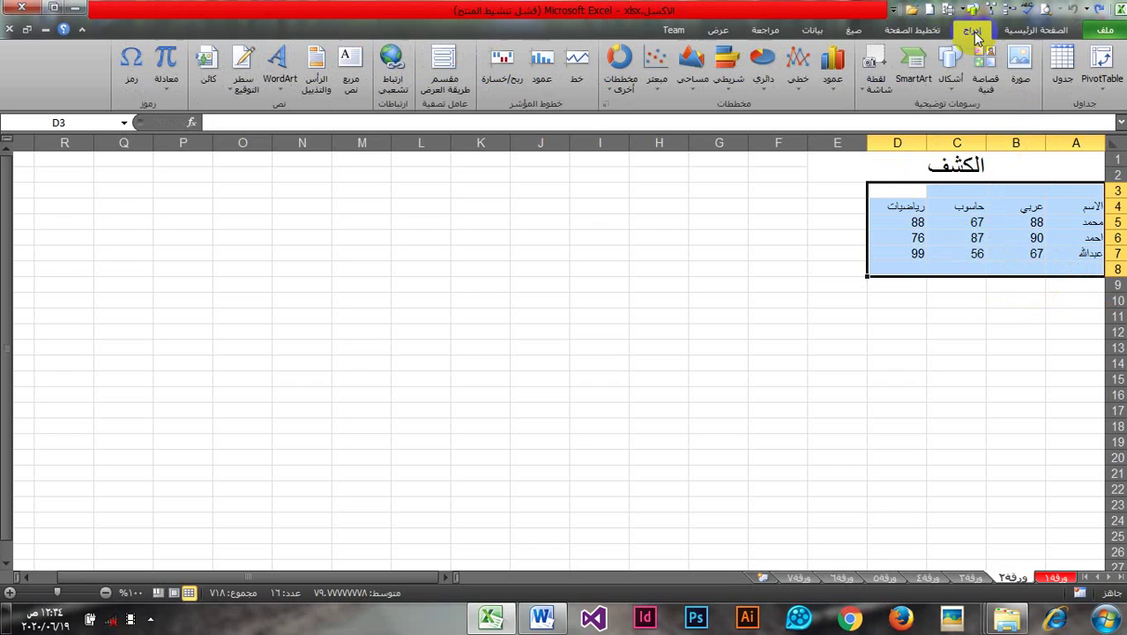
left_click(1061, 70)
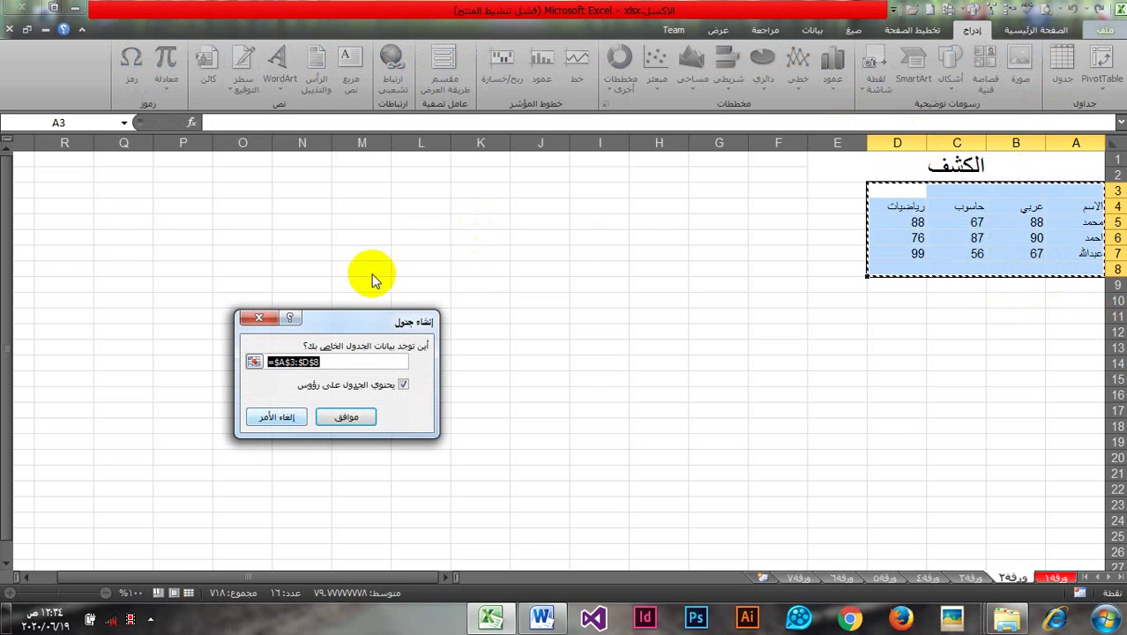
left_click(276, 420)
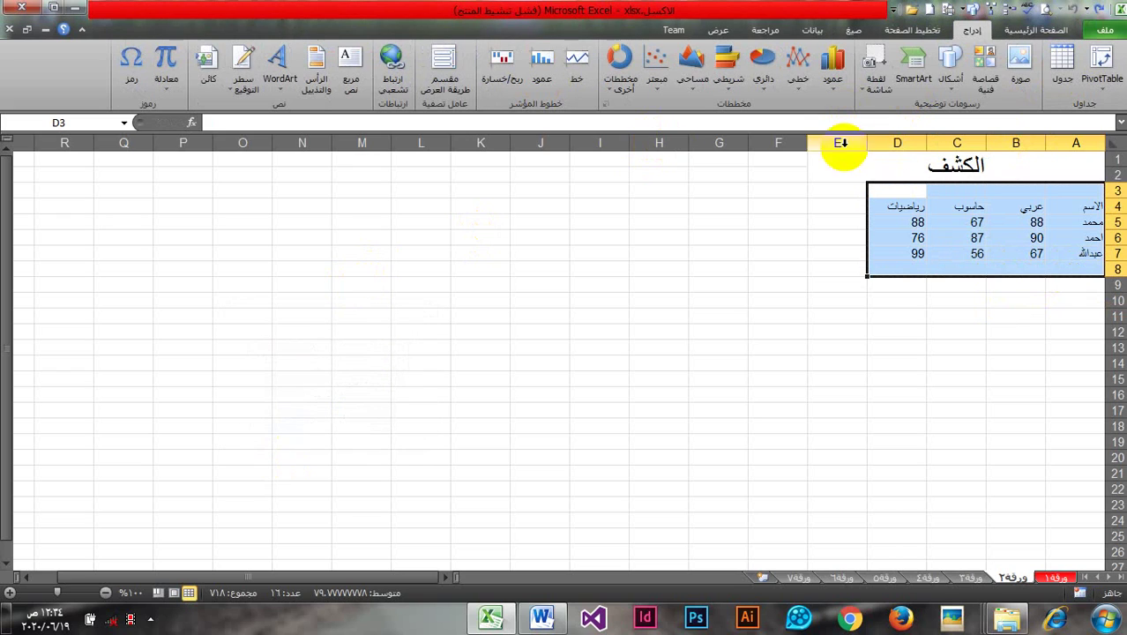
Step: Format the selected range A3:D8 as a table in the light aqua gridded style and turn off its header row
left_click(1030, 31)
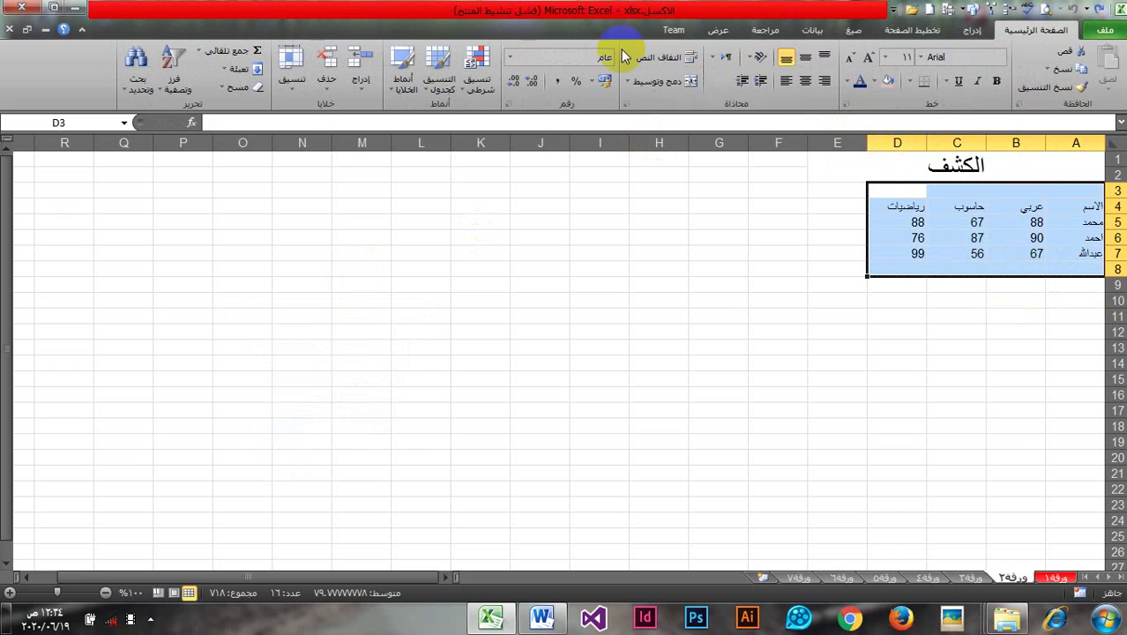
left_click(438, 63)
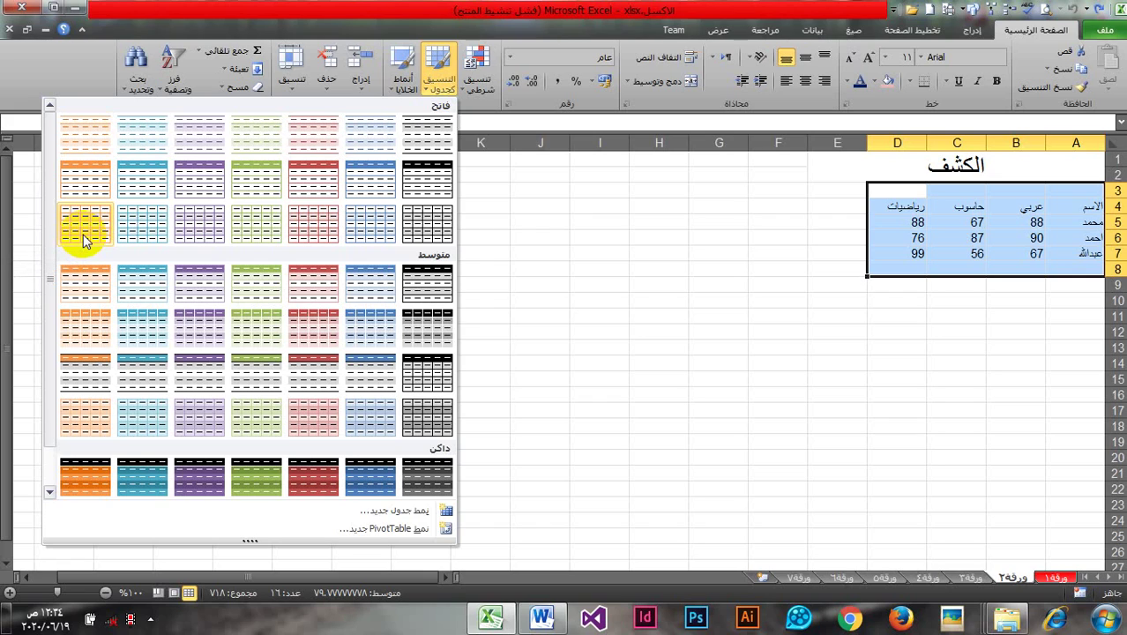
left_click(146, 229)
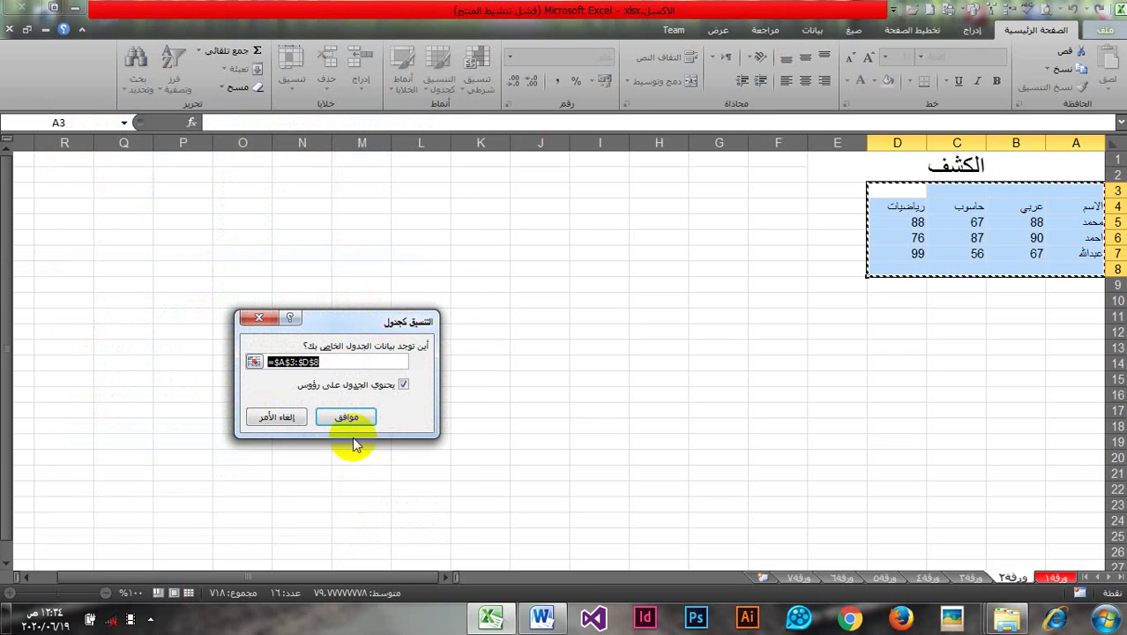
left_click(344, 416)
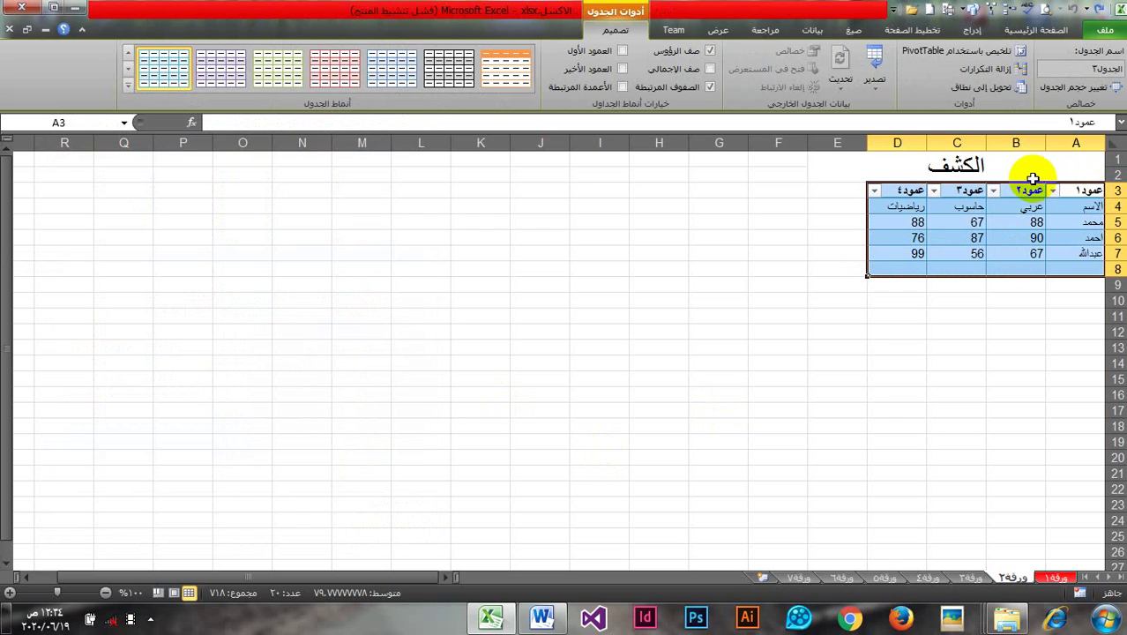
left_click(709, 51)
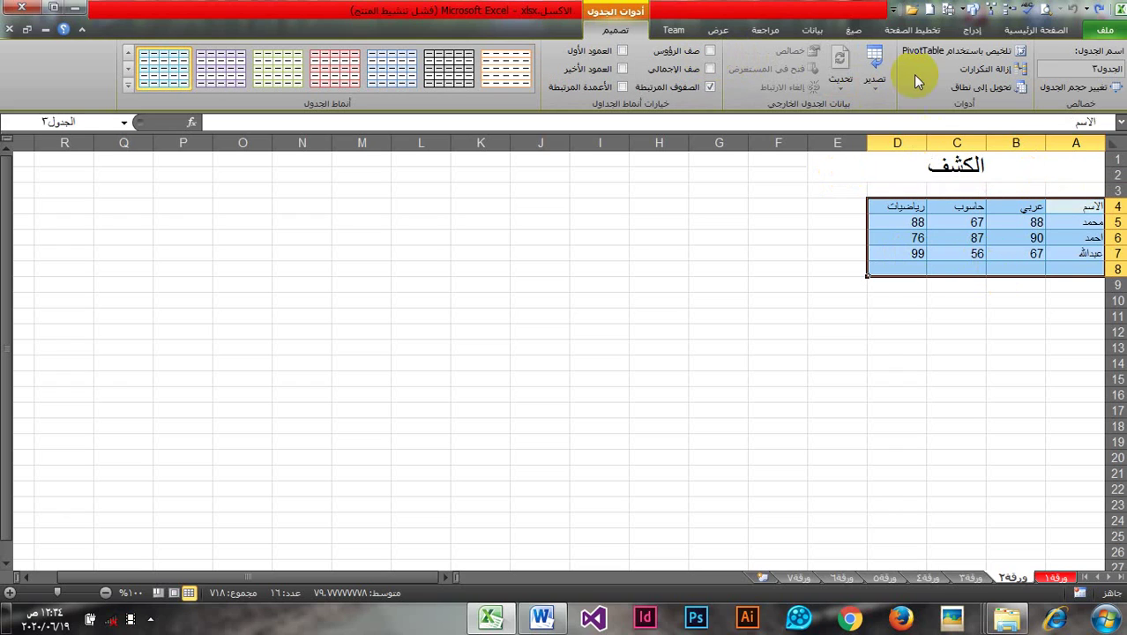
left_click(1037, 30)
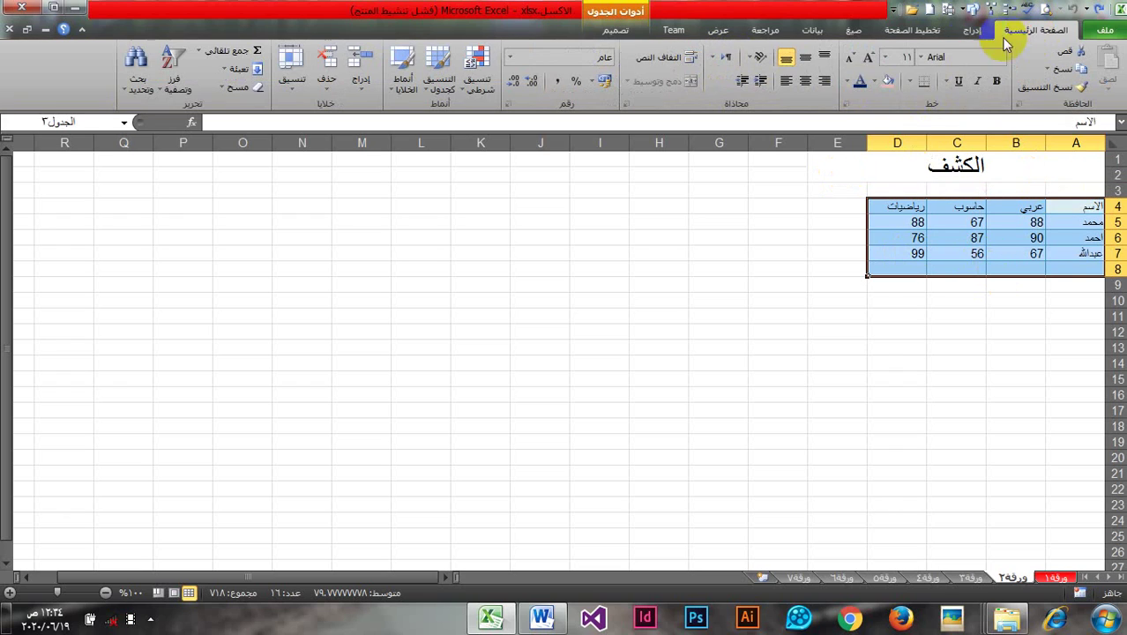
Step: Set the font size of the selected marks table to 14
left_click(886, 58)
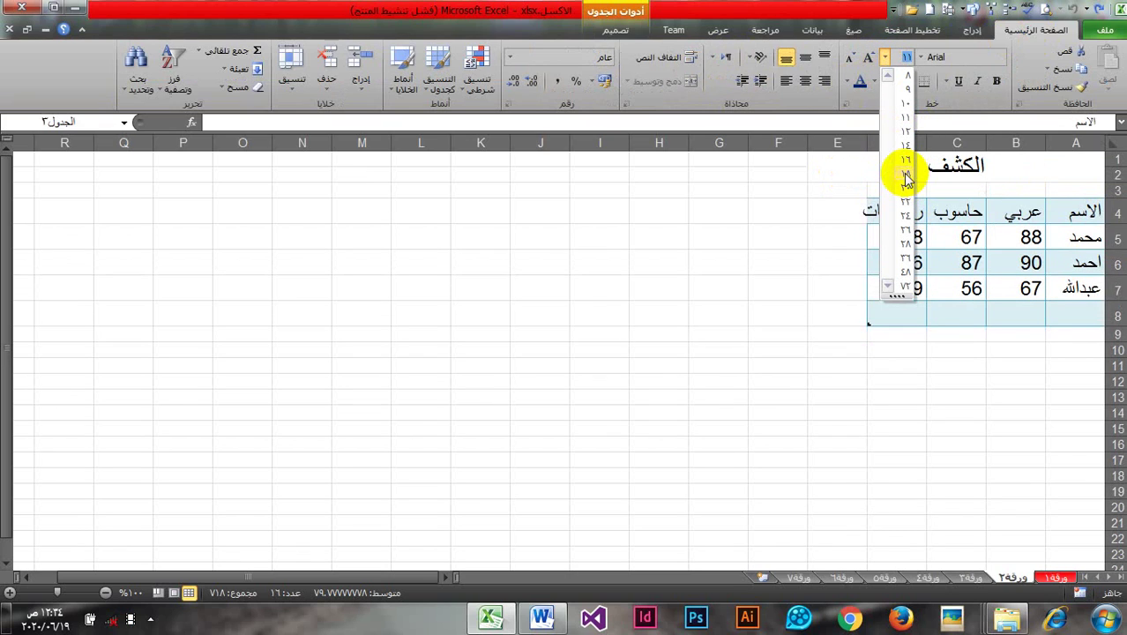
left_click(904, 146)
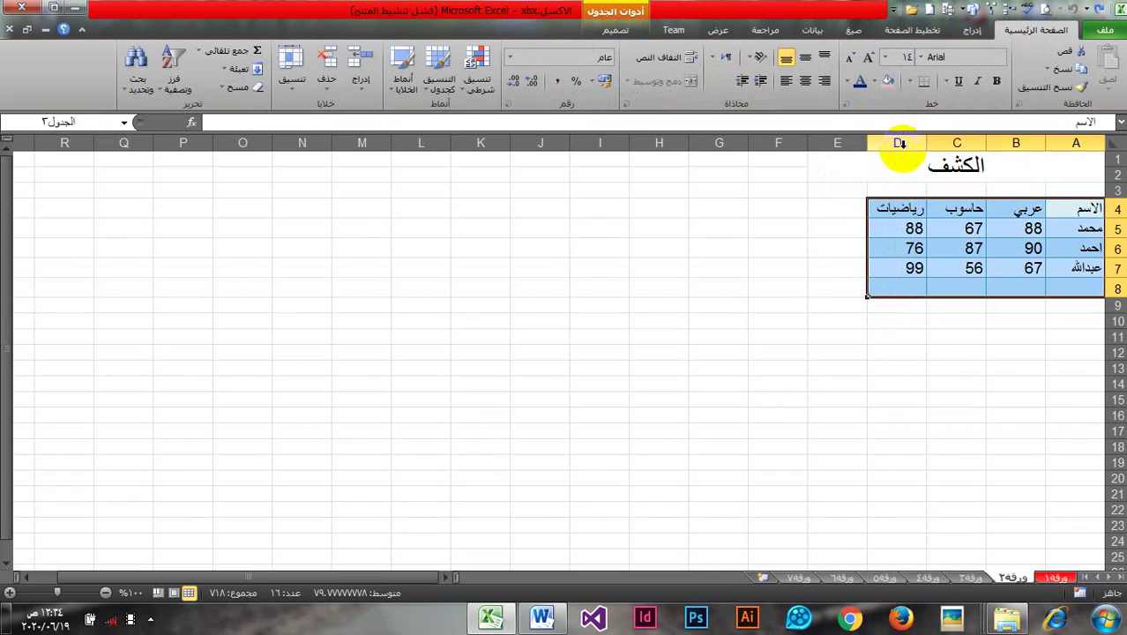
left_click(898, 274)
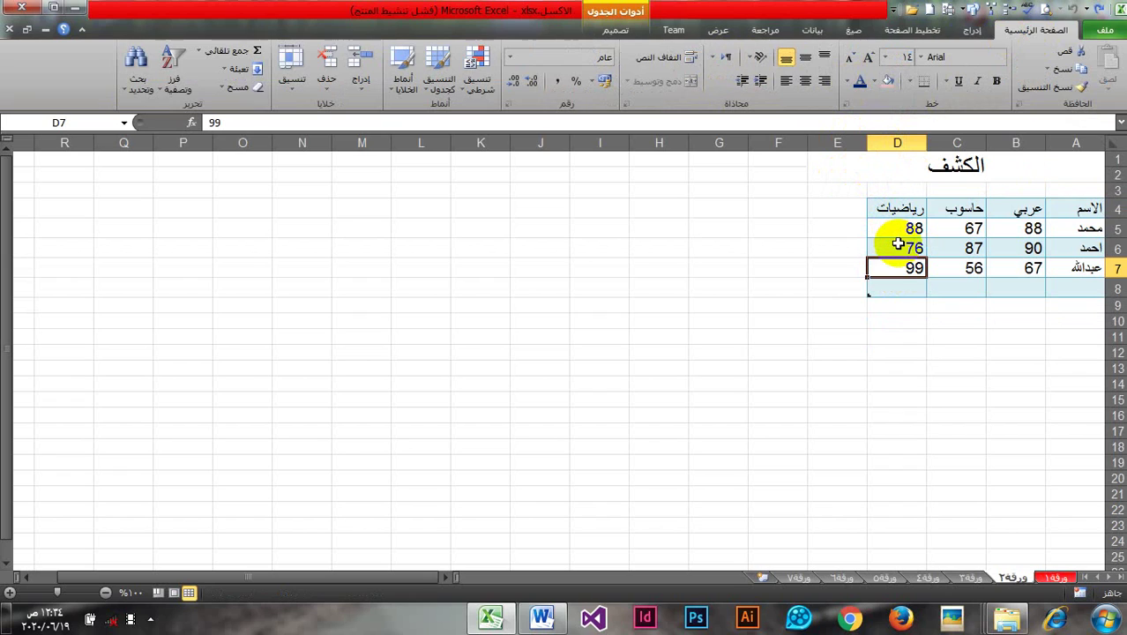
Step: Enter the column heading المجموع in cell E4, directly beside the رياضيات heading
left_click(829, 207)
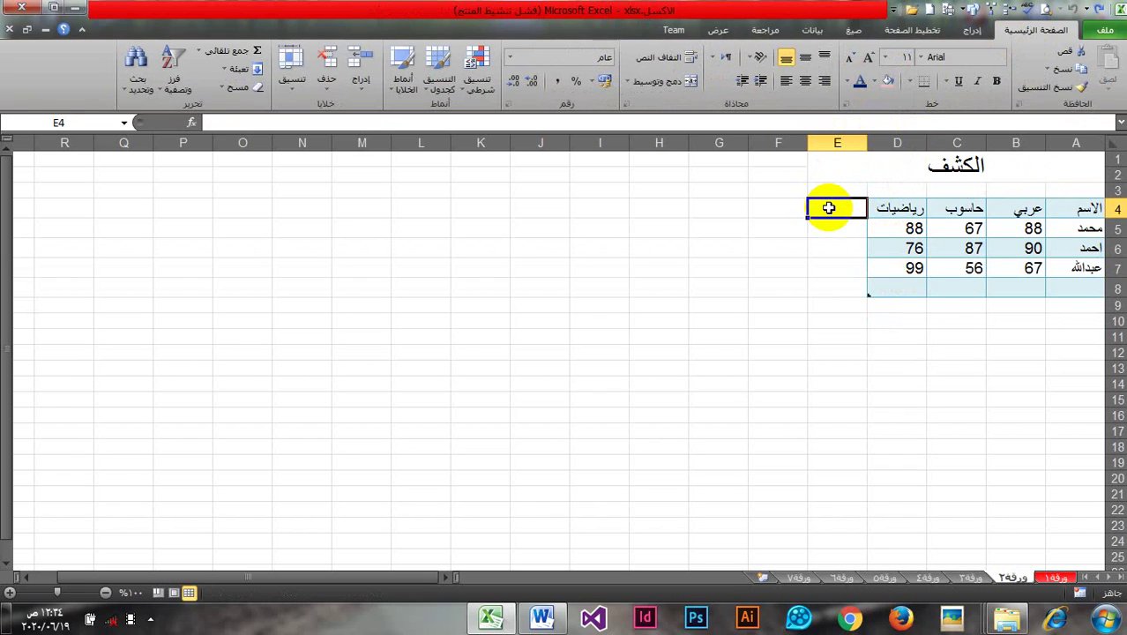
type("المجموع")
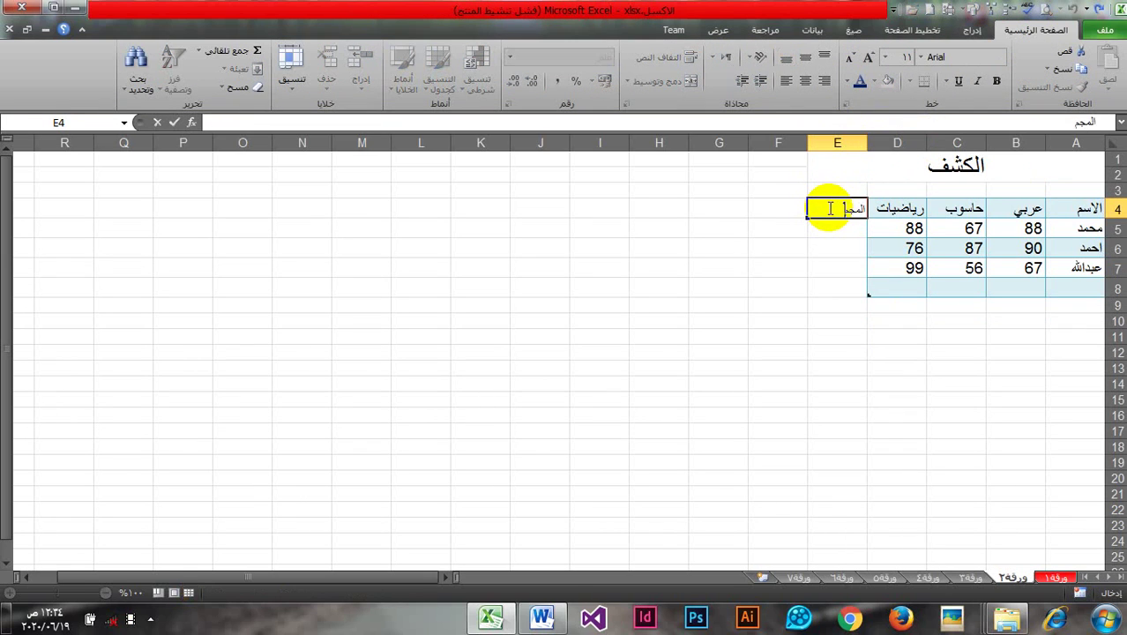
left_click(831, 228)
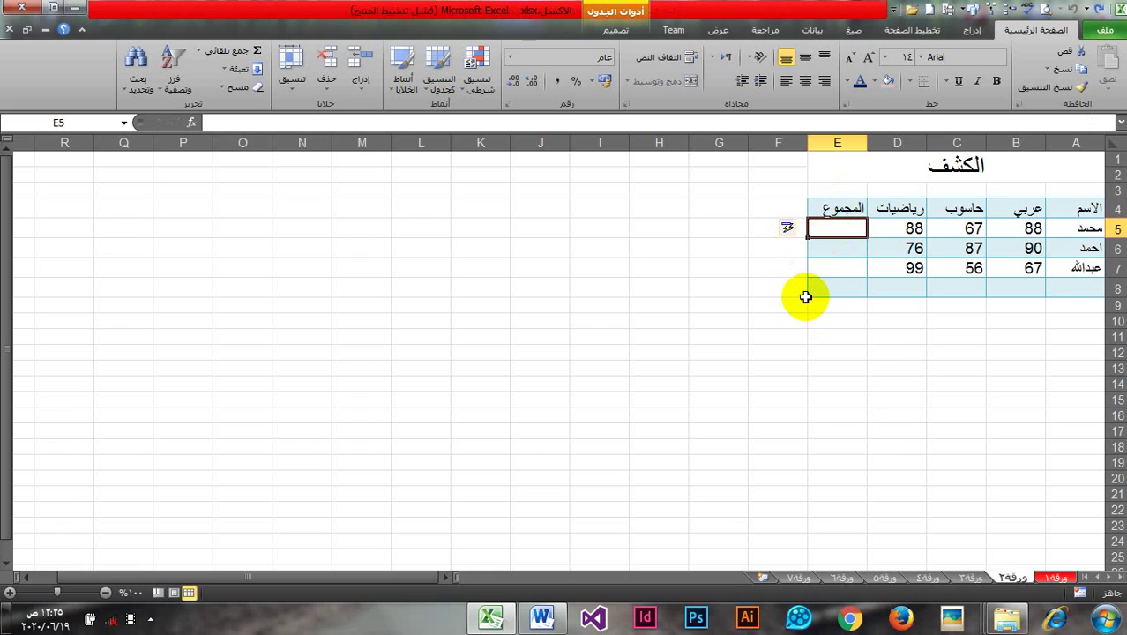
Step: Extend the marks table by one column to include column F and enter the heading المعدل in F4
left_click_drag(805, 294, 775, 294)
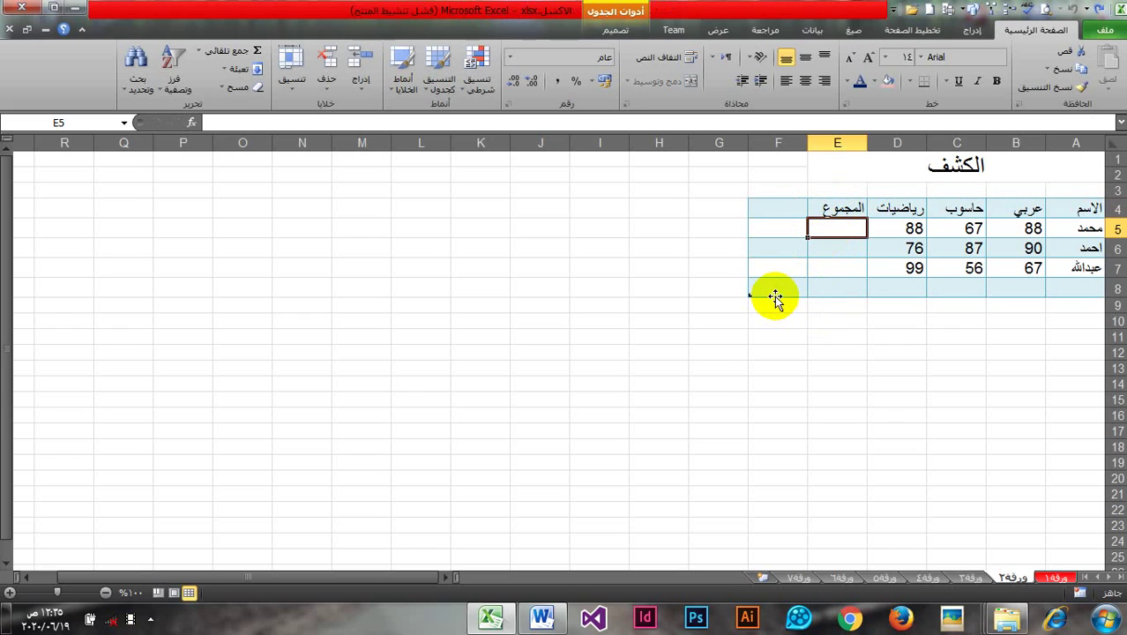
left_click(779, 211)
key("BackSpace")
type("ا")
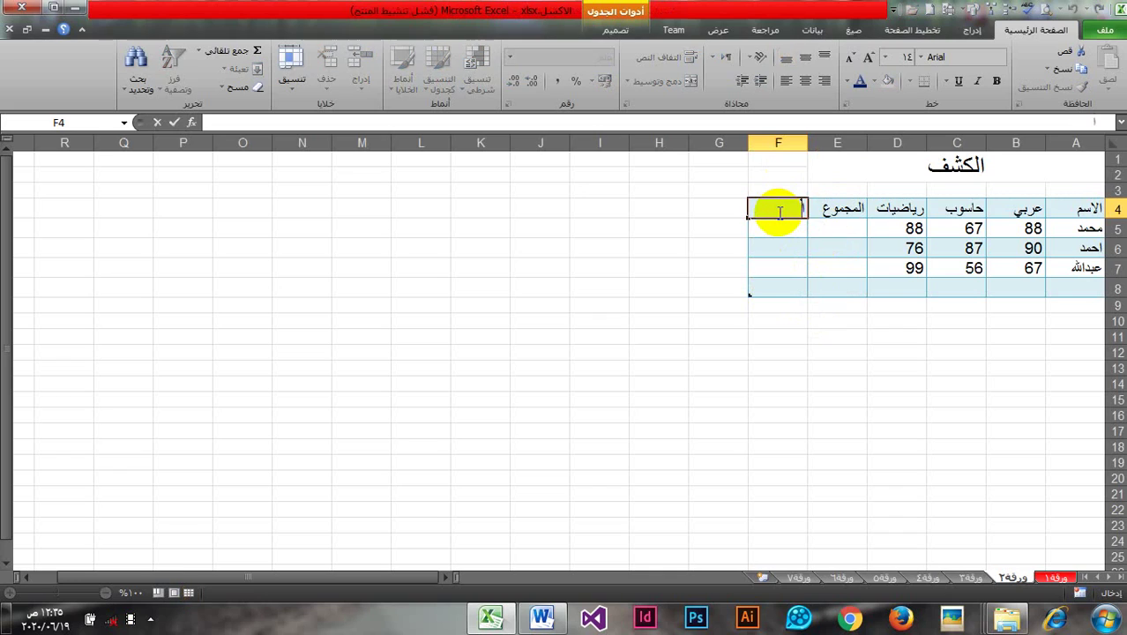
type("لمعدل")
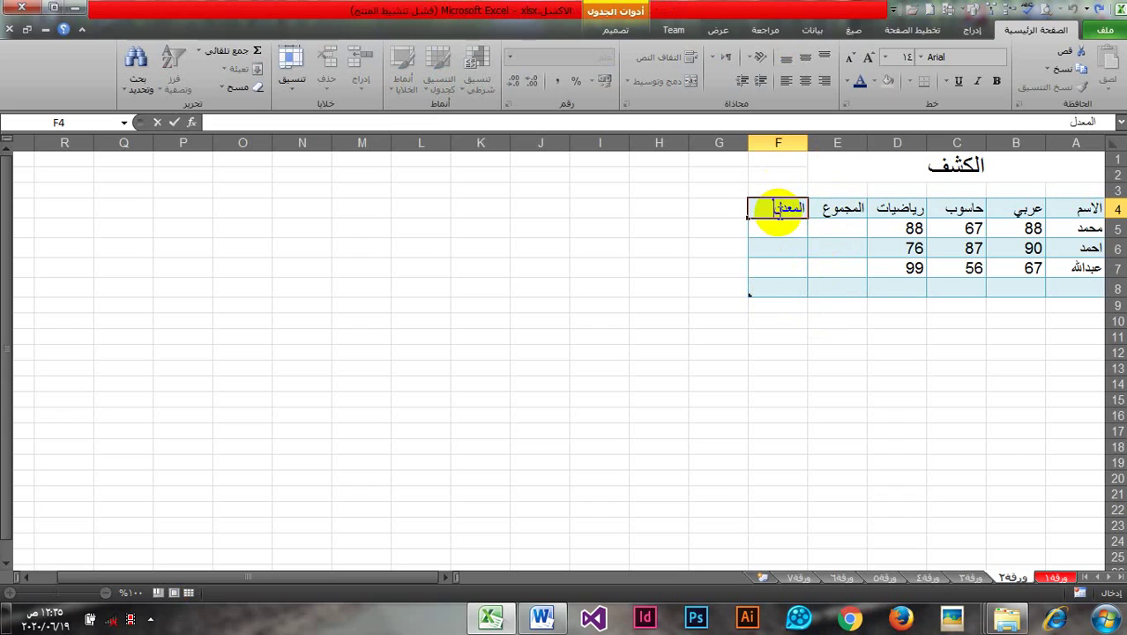
left_click(832, 230)
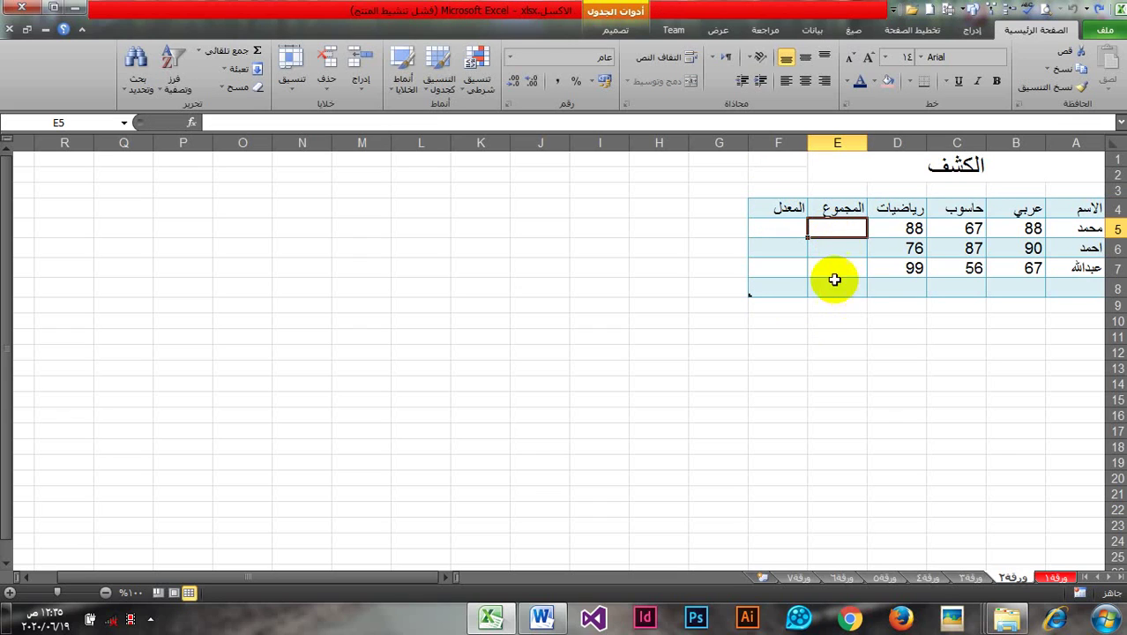
Step: Enter the note دالة الجمع in cell K7 and the function name SUM beside it in L7
left_click(624, 305)
left_click(814, 227)
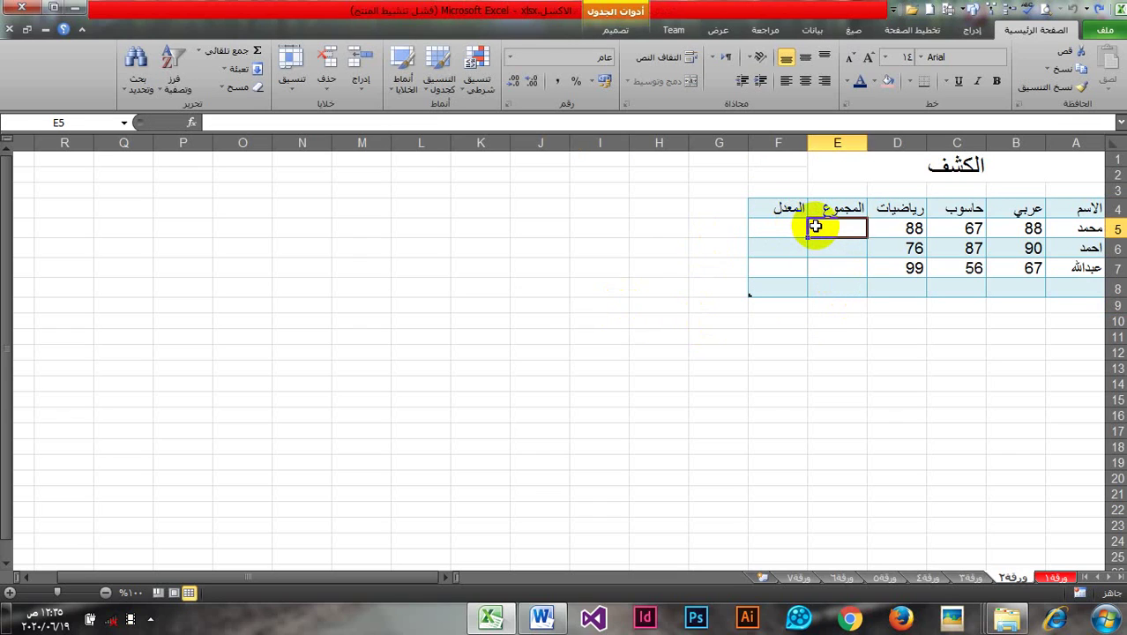
left_click(500, 266)
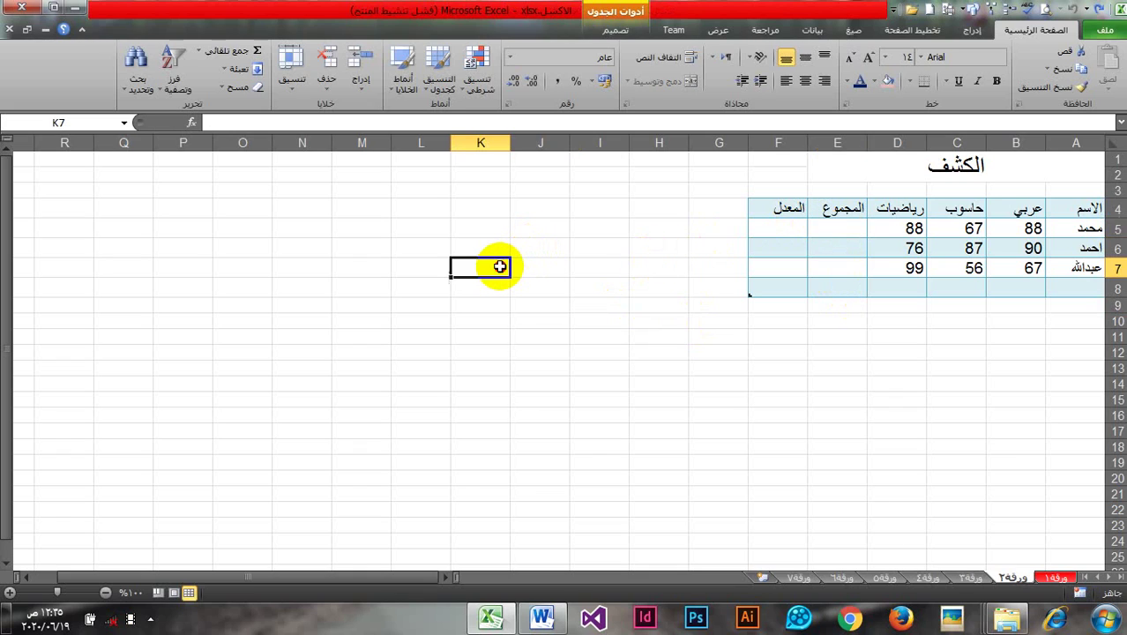
type("=")
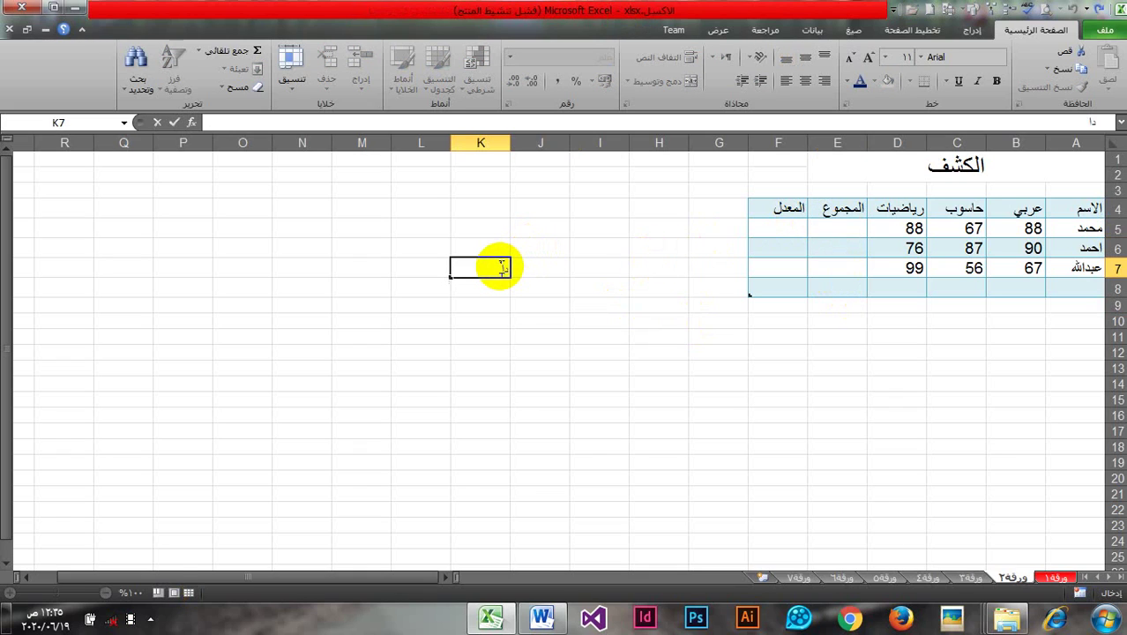
type("الة الجمع")
left_click(431, 269)
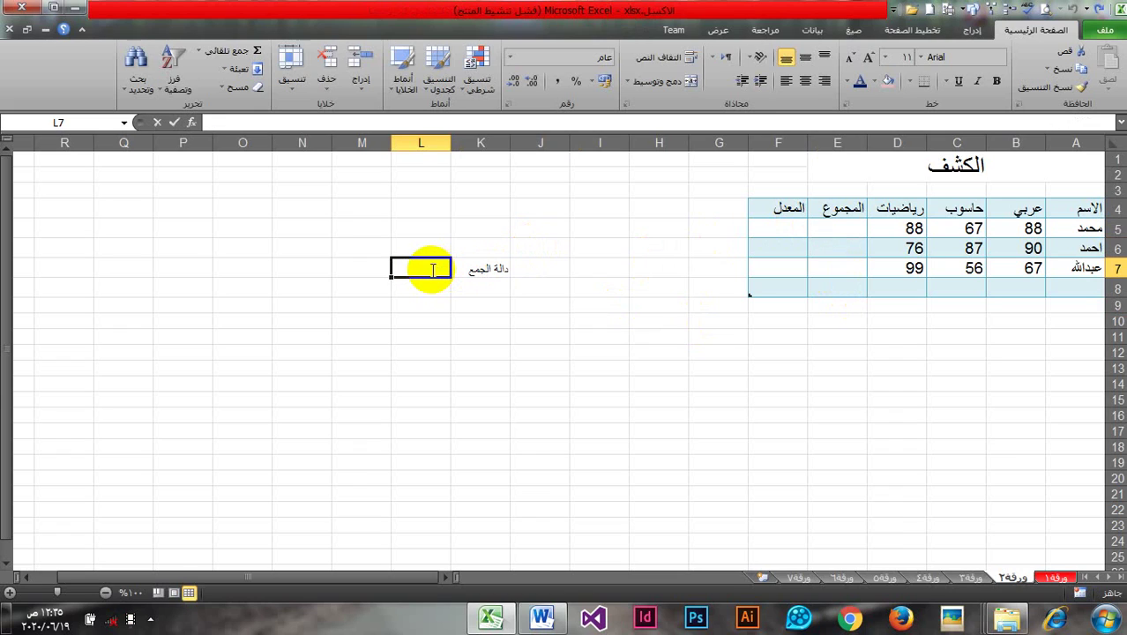
type("SU")
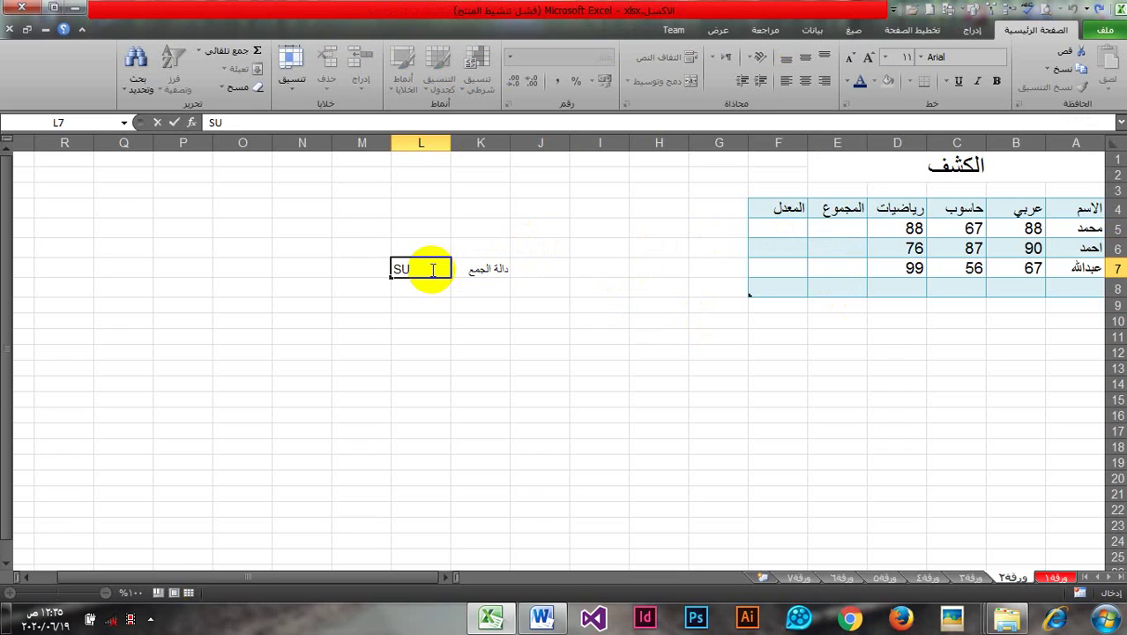
type("M")
left_click(493, 292)
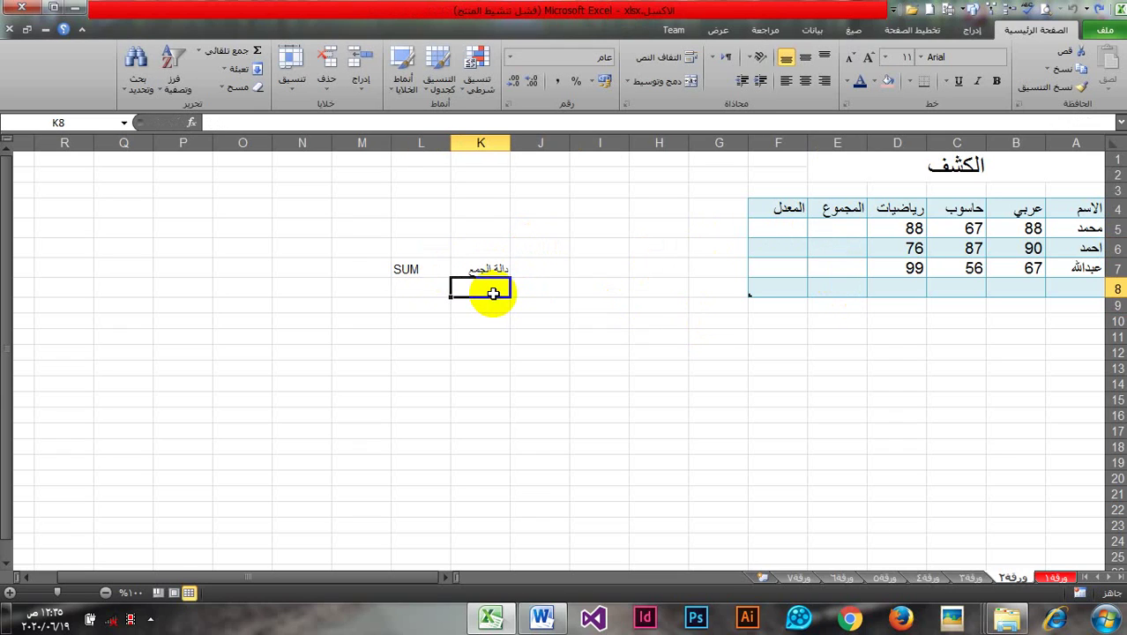
Step: Enter the note دالةالمعدل in cell K8 and the function name Average beside it in L8
type("]hgm")
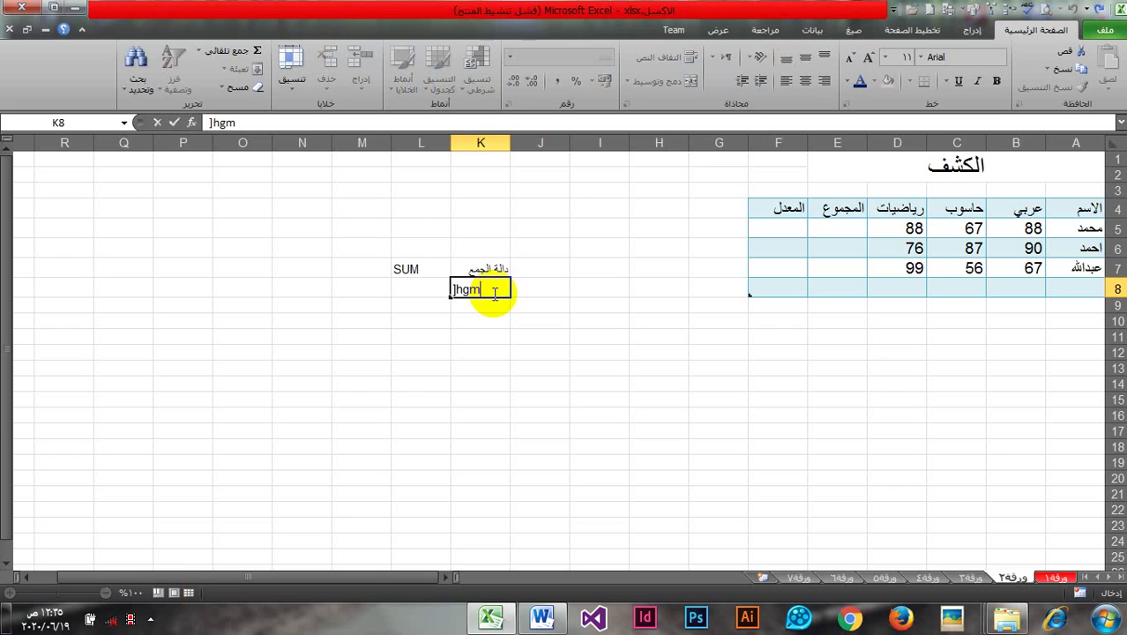
key("BackSpace")
key("BackSpace")
key("BackSpace")
key("BackSpace")
type("دال")
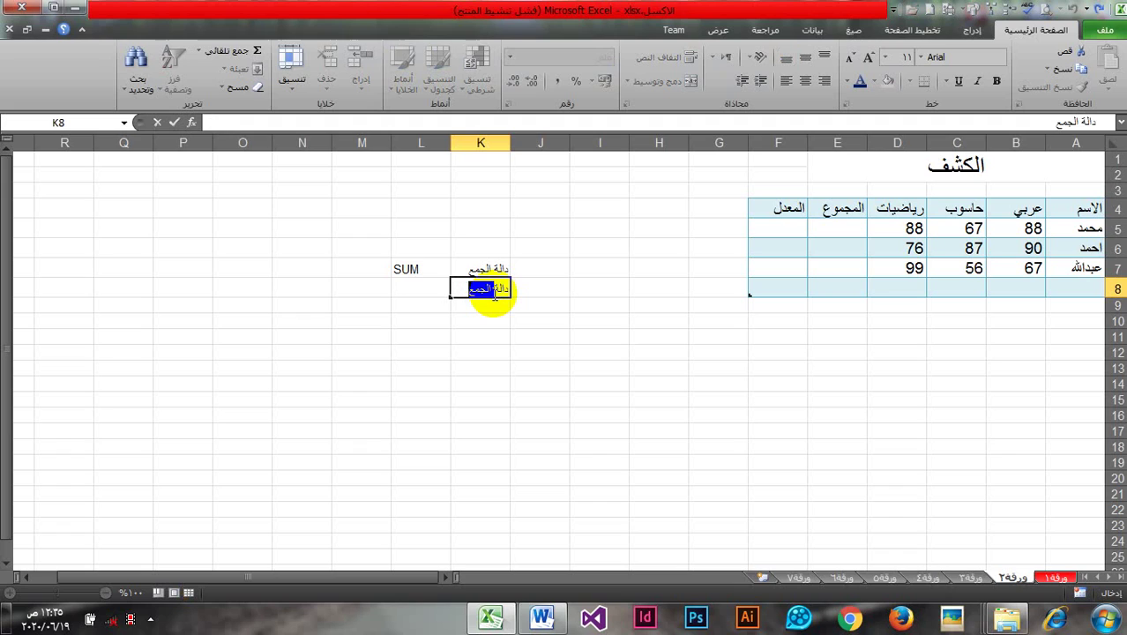
type("ة المعد")
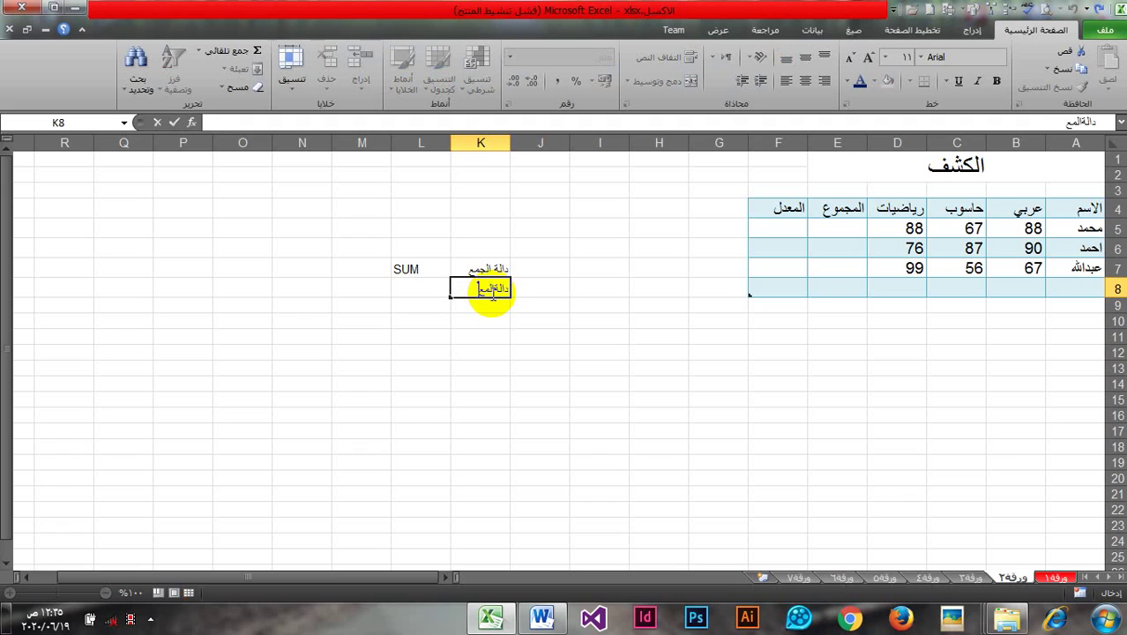
type("ل")
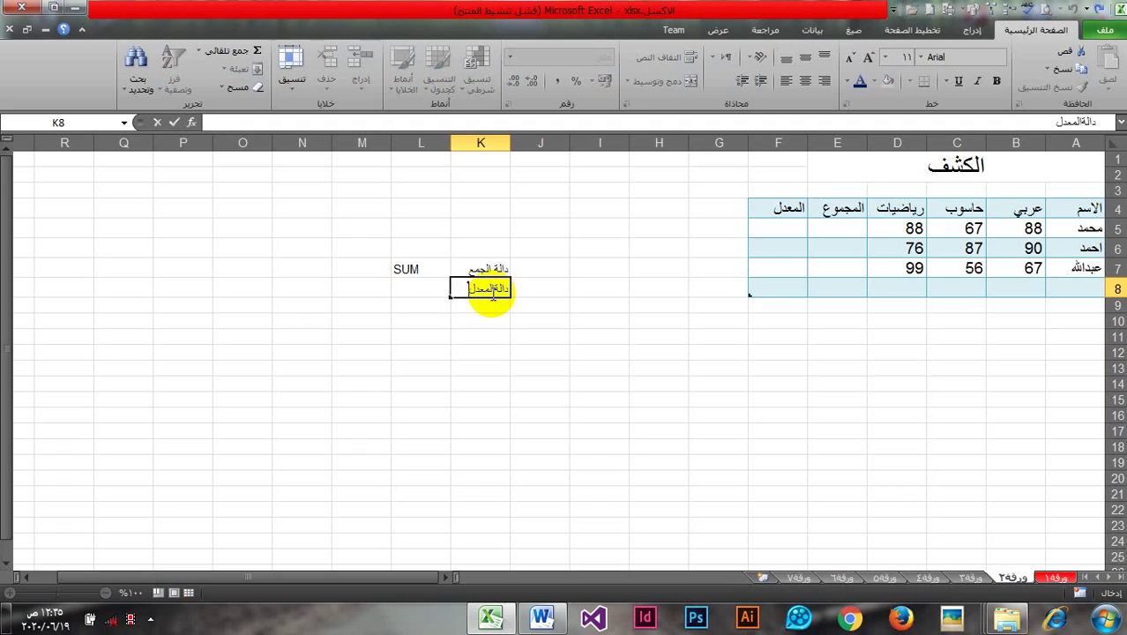
left_click(415, 287)
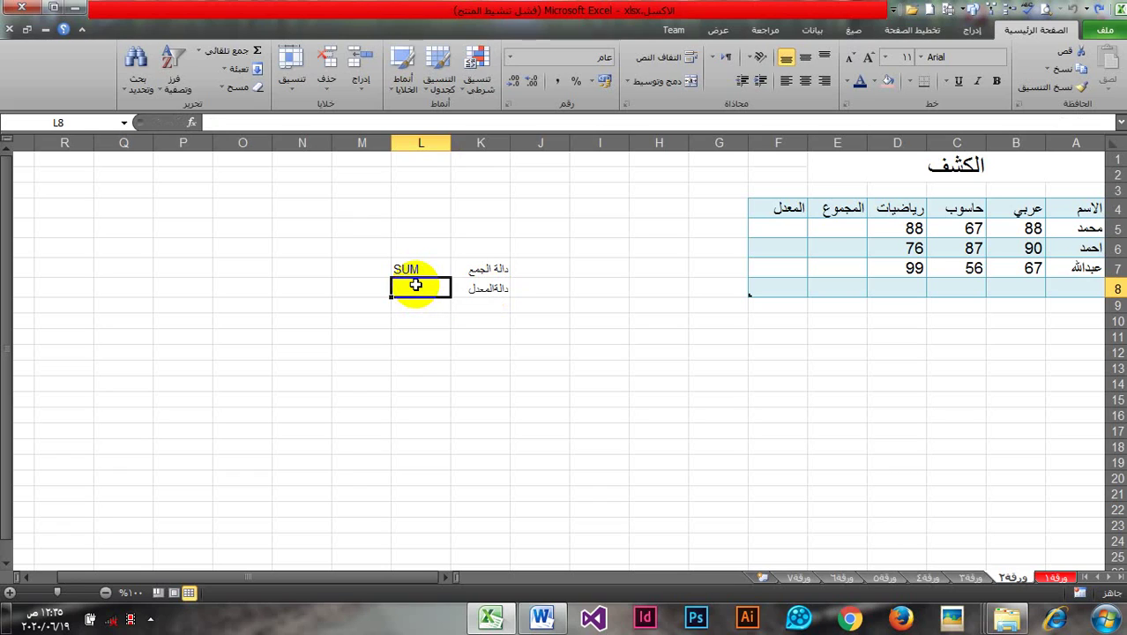
type("Av")
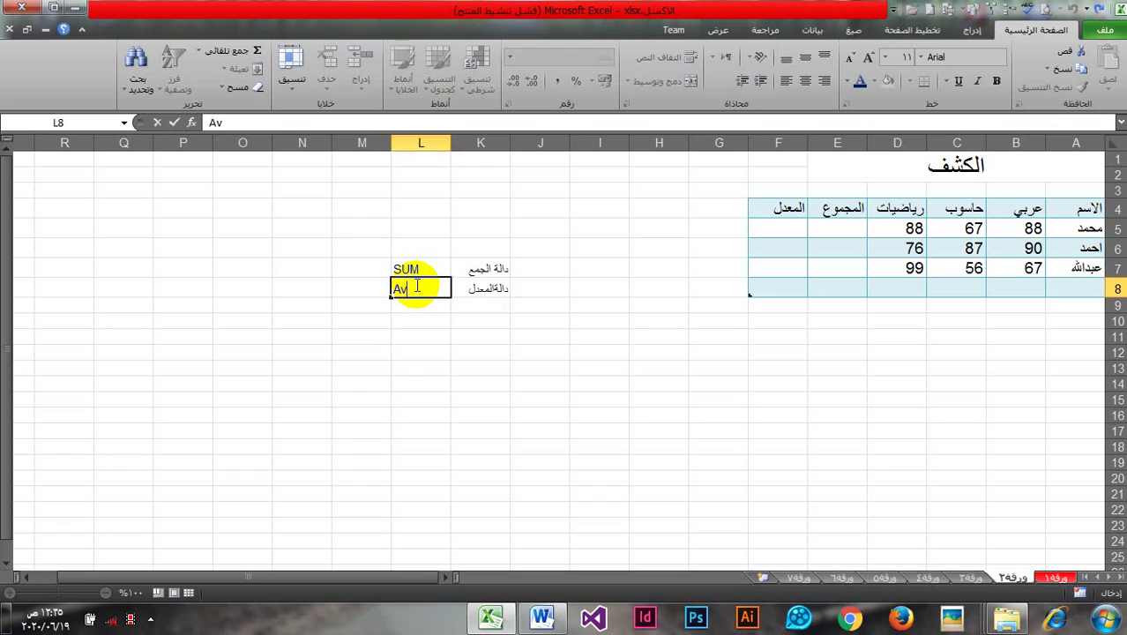
type("erage")
left_click(438, 323)
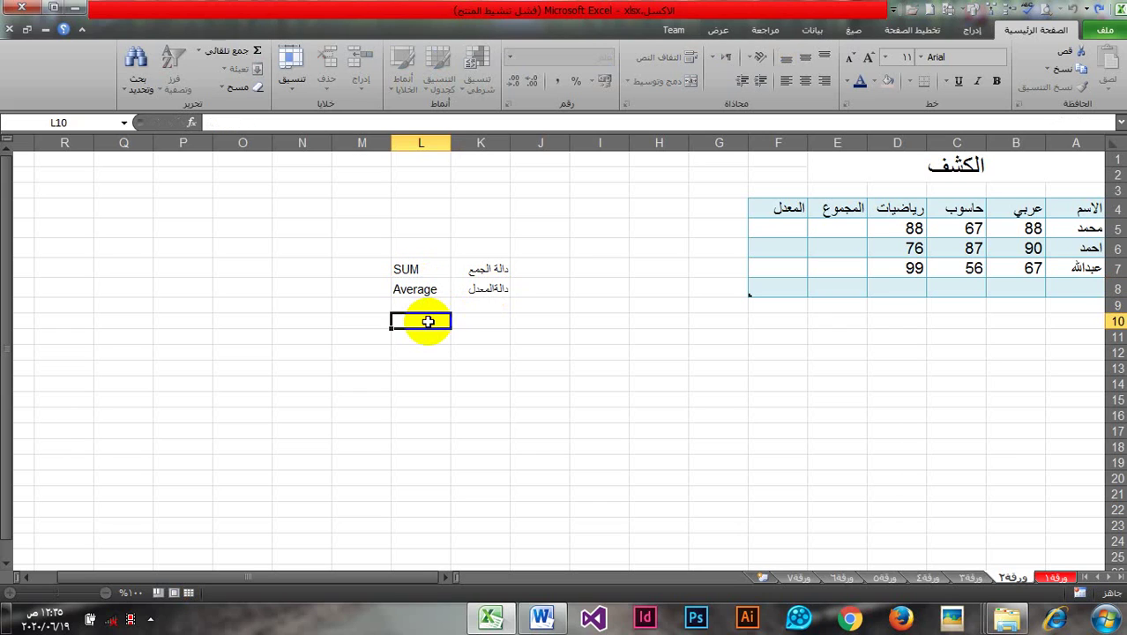
Step: Enter the formula =sum(b5:d5) in cell E5 to total the first student's marks
left_click(833, 226)
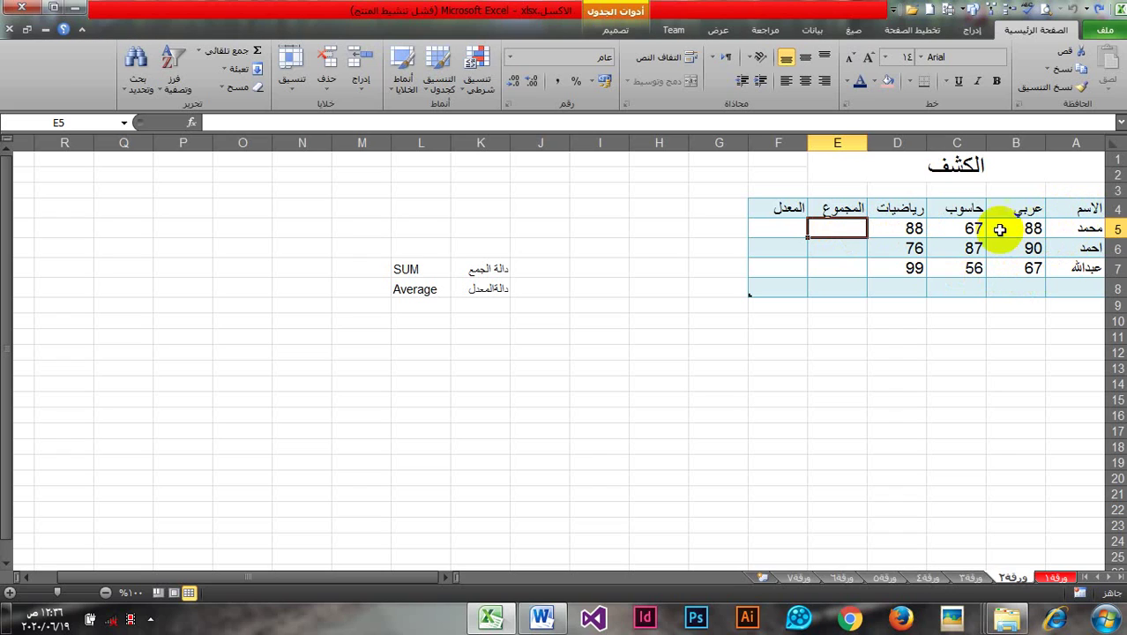
double_click(840, 231)
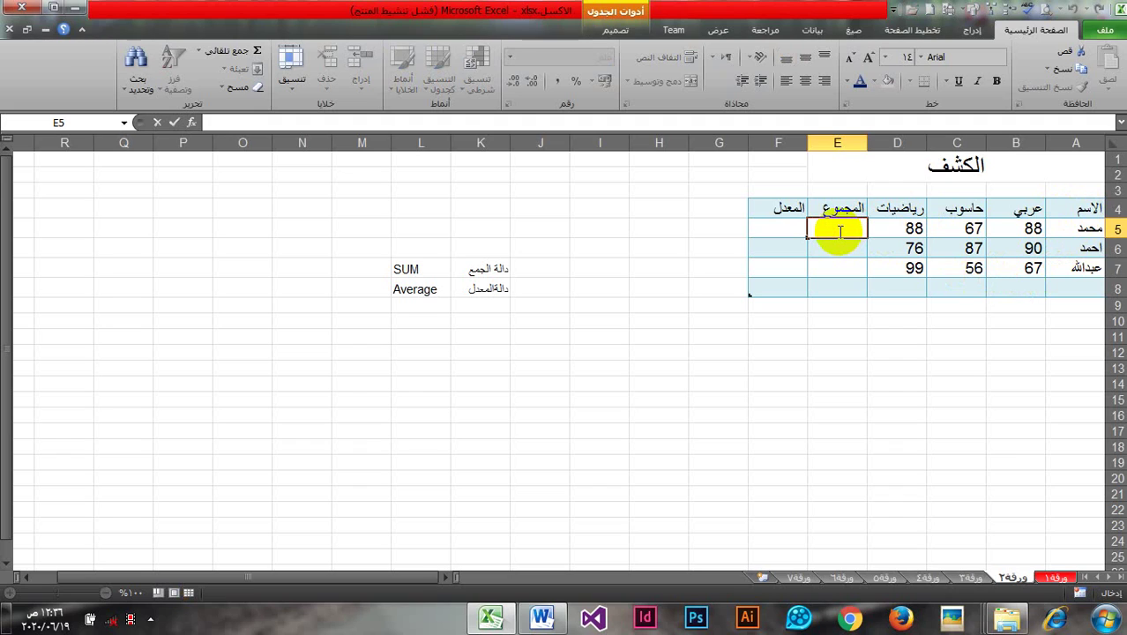
type("=")
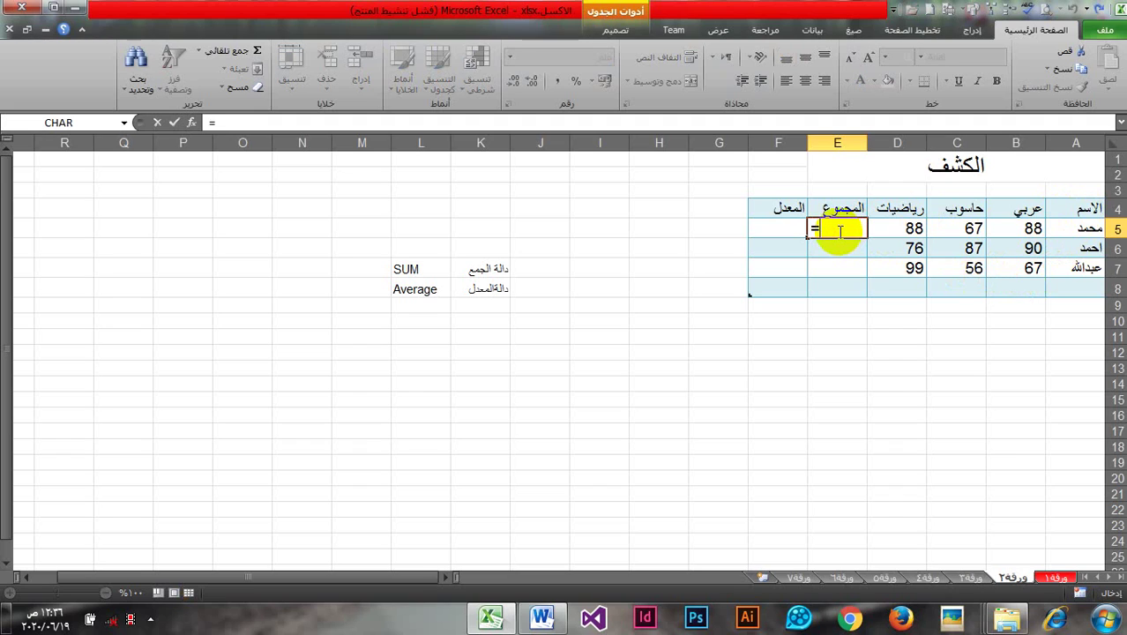
type("s")
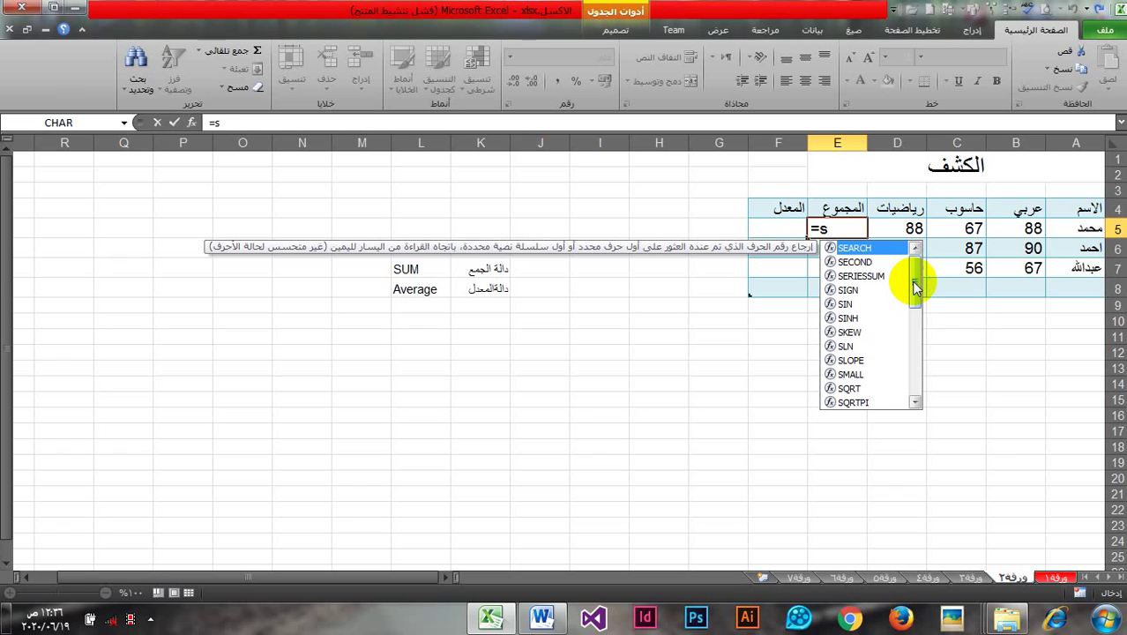
type("u")
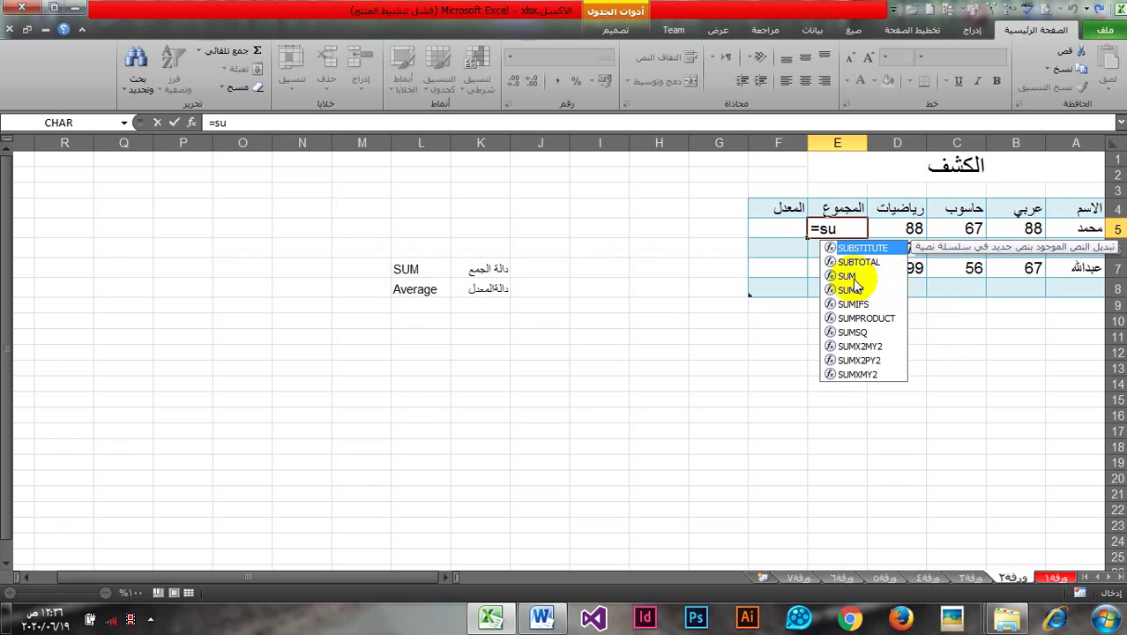
type("m")
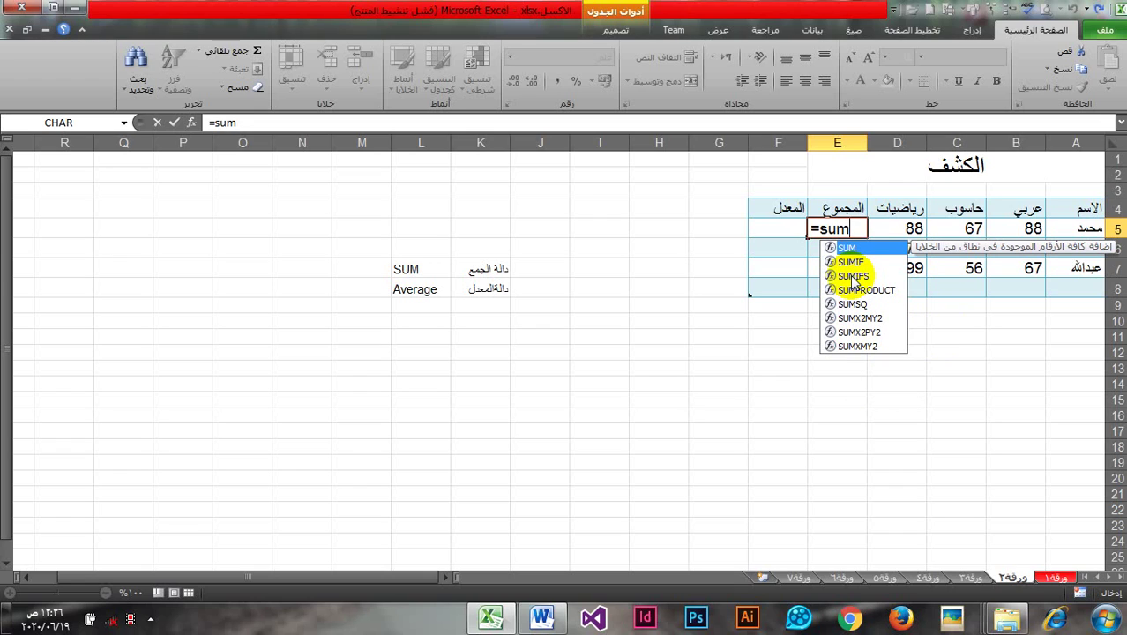
type("(")
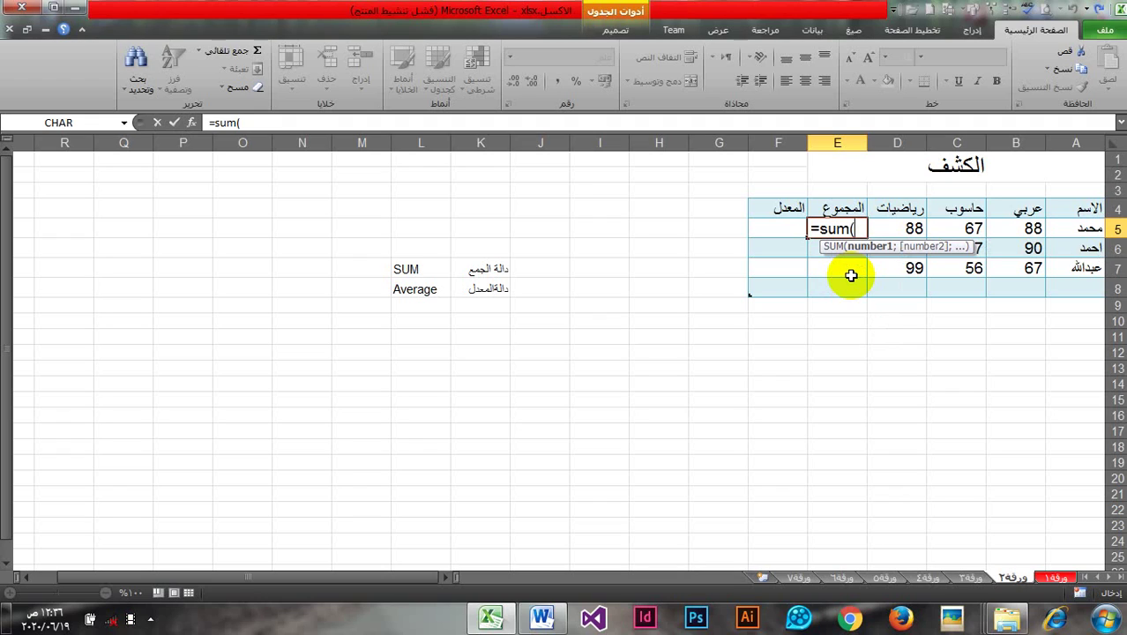
type("b")
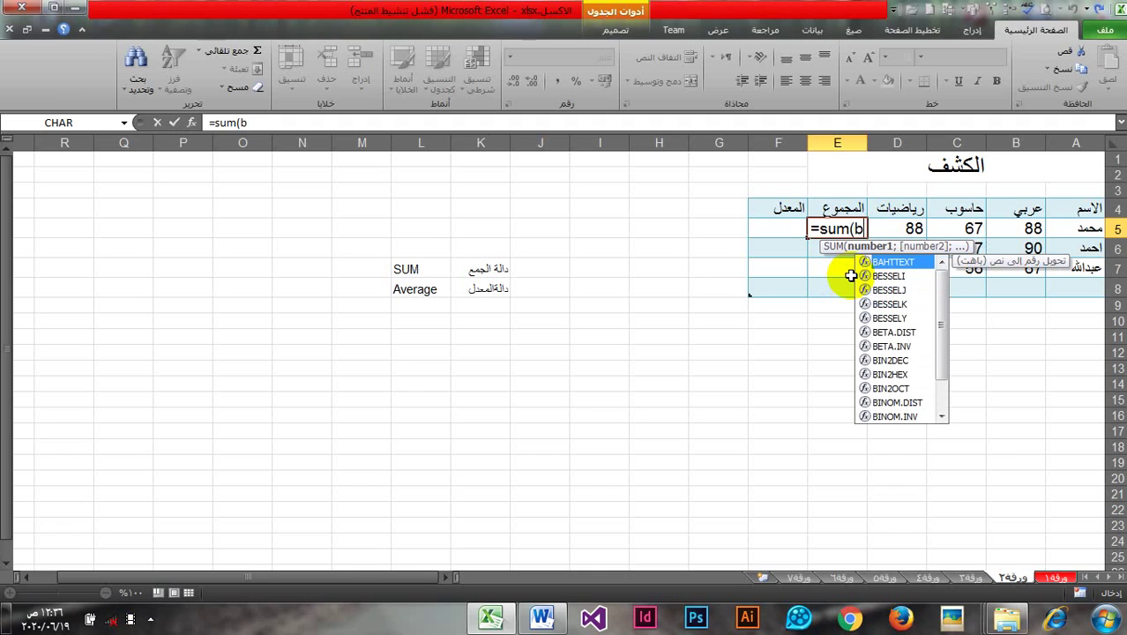
type("5")
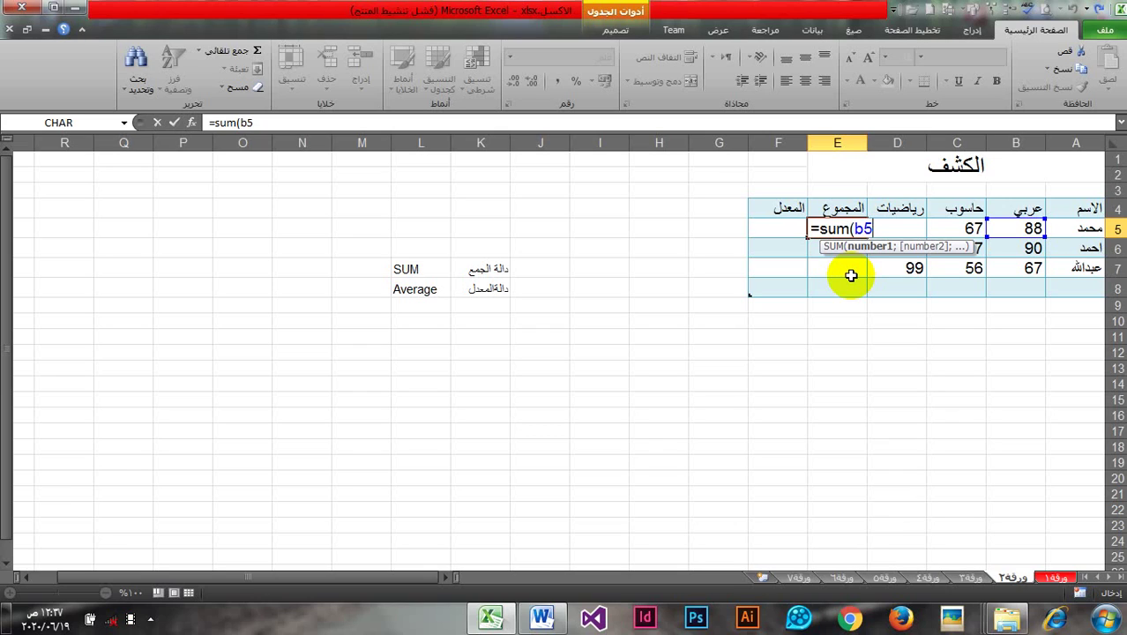
type(":")
type("d")
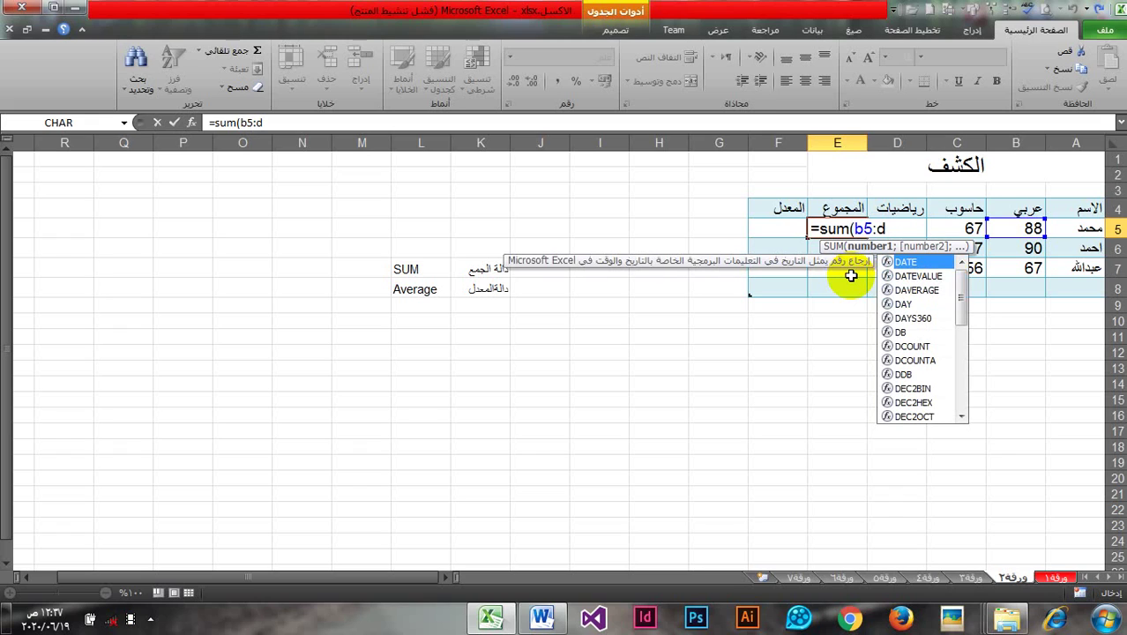
type("5")
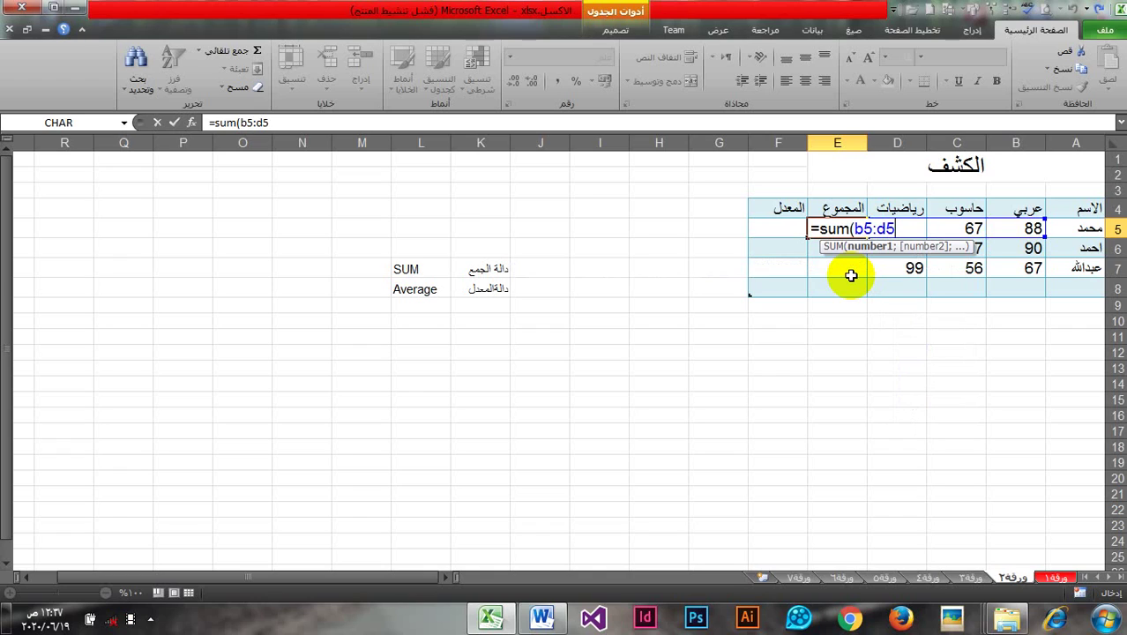
type(")")
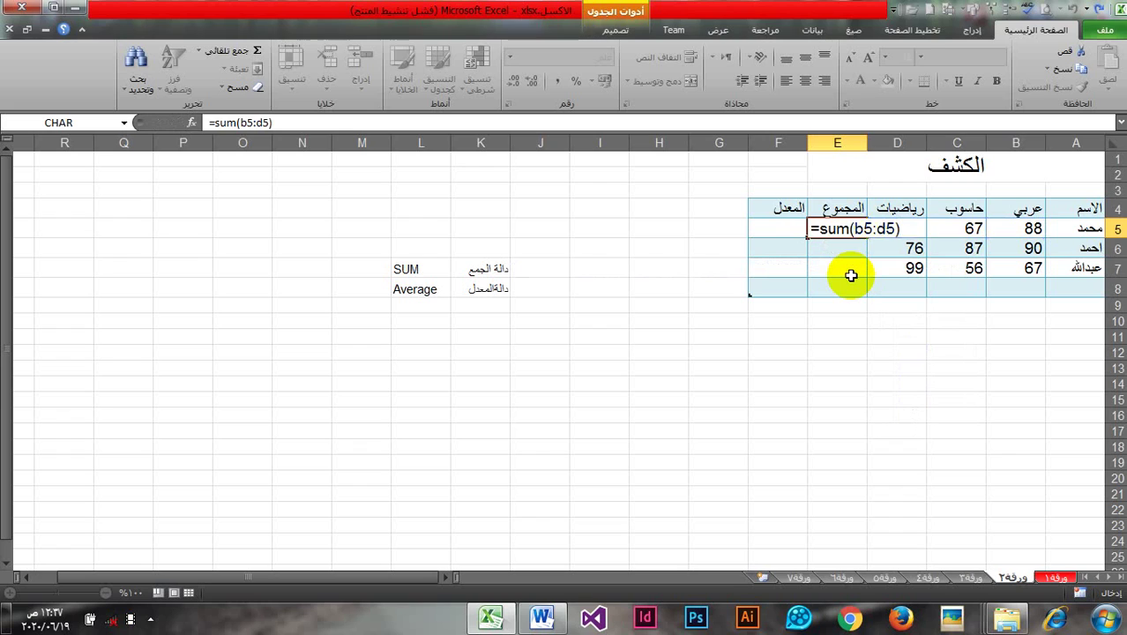
Step: Commit the SUM formula for the first student's total in cell E5
key("Return")
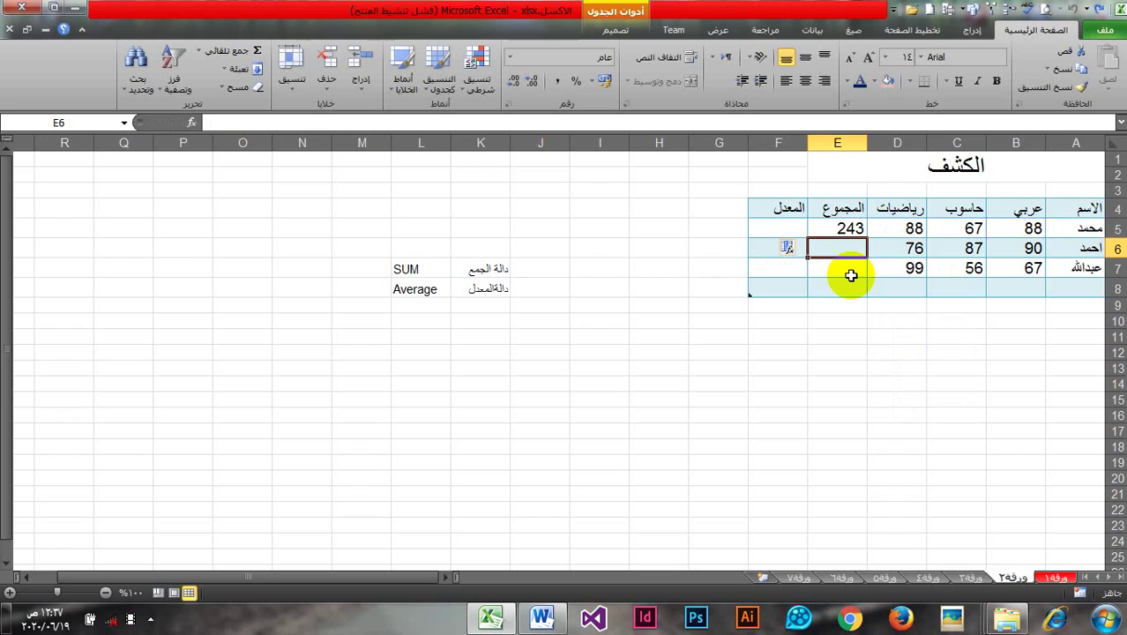
Step: Replace the colon in E5's formula with a semicolon so that it reads =SUM(B5;D5)
left_click(842, 229)
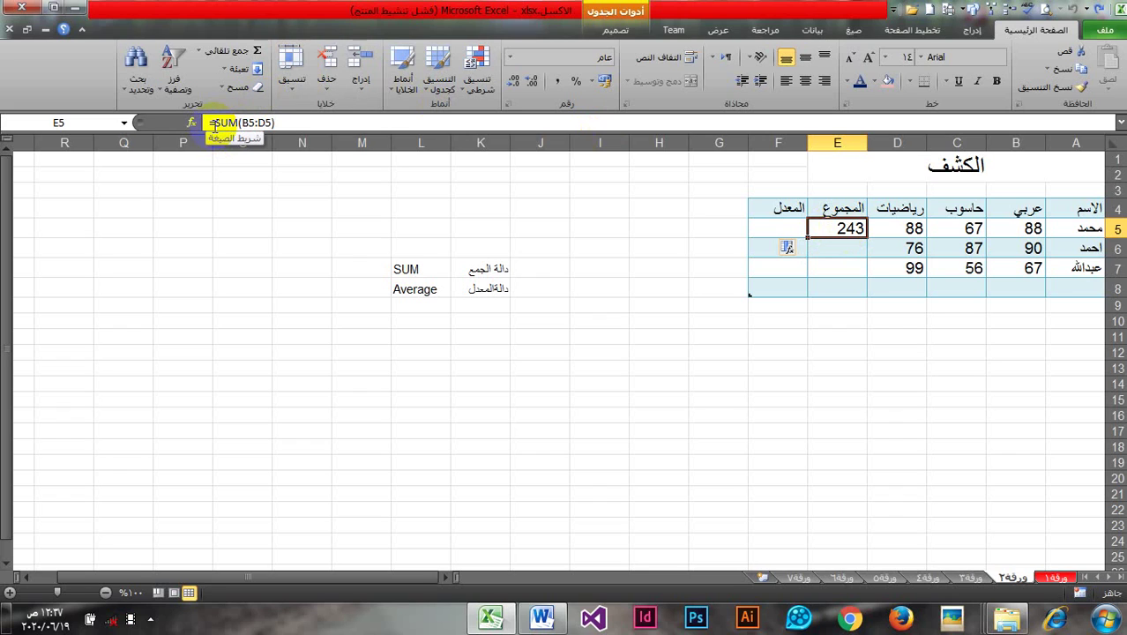
left_click(260, 123)
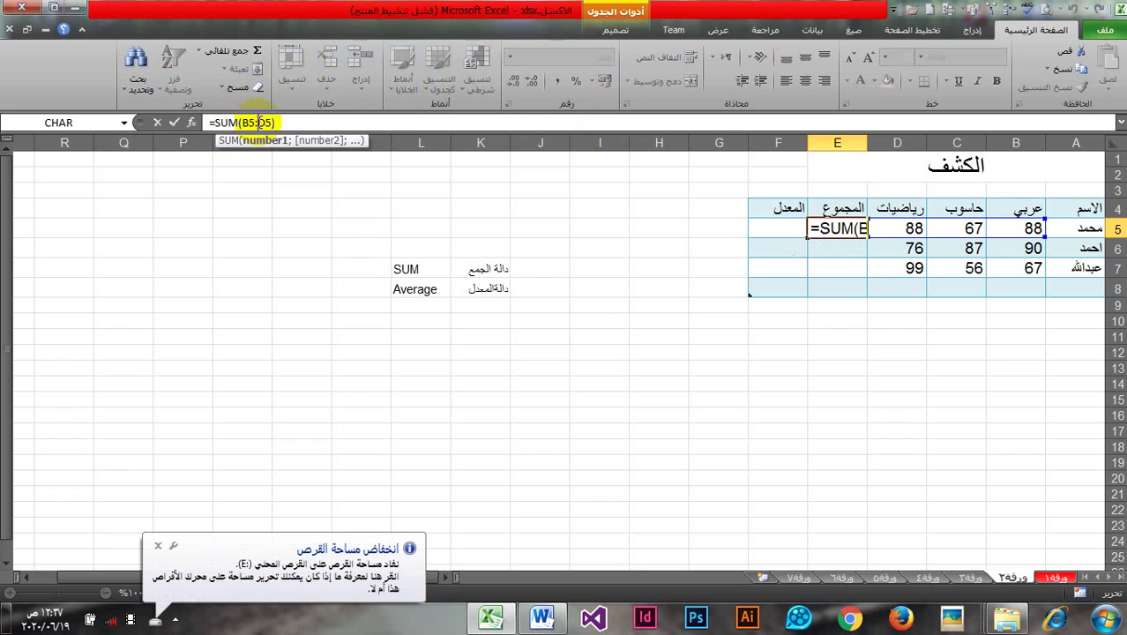
key("BackSpace")
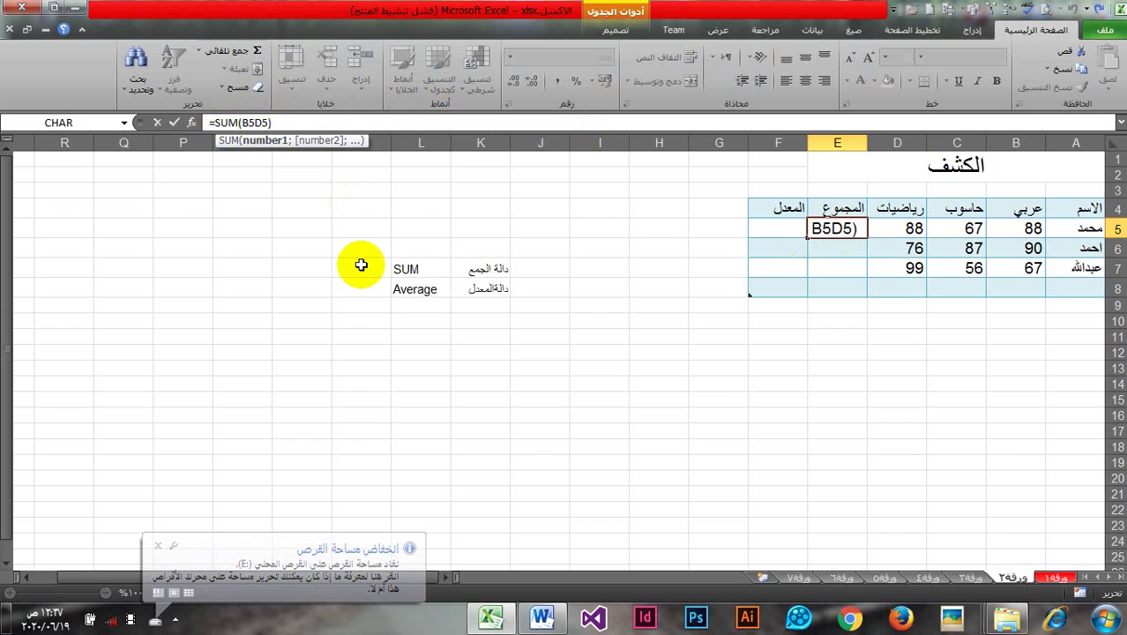
type(";")
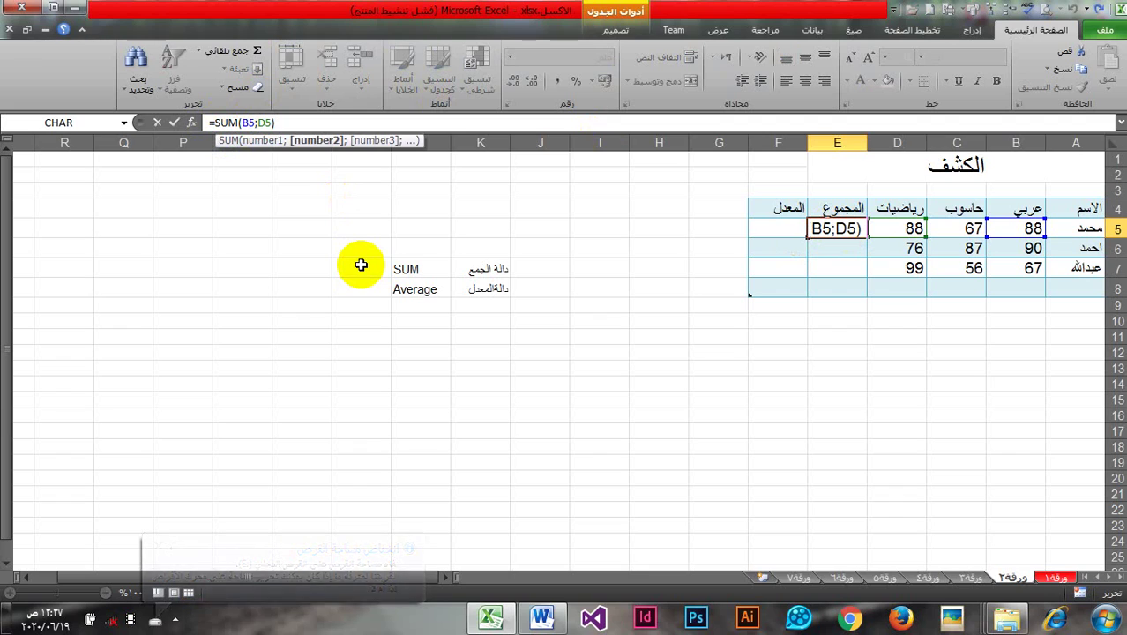
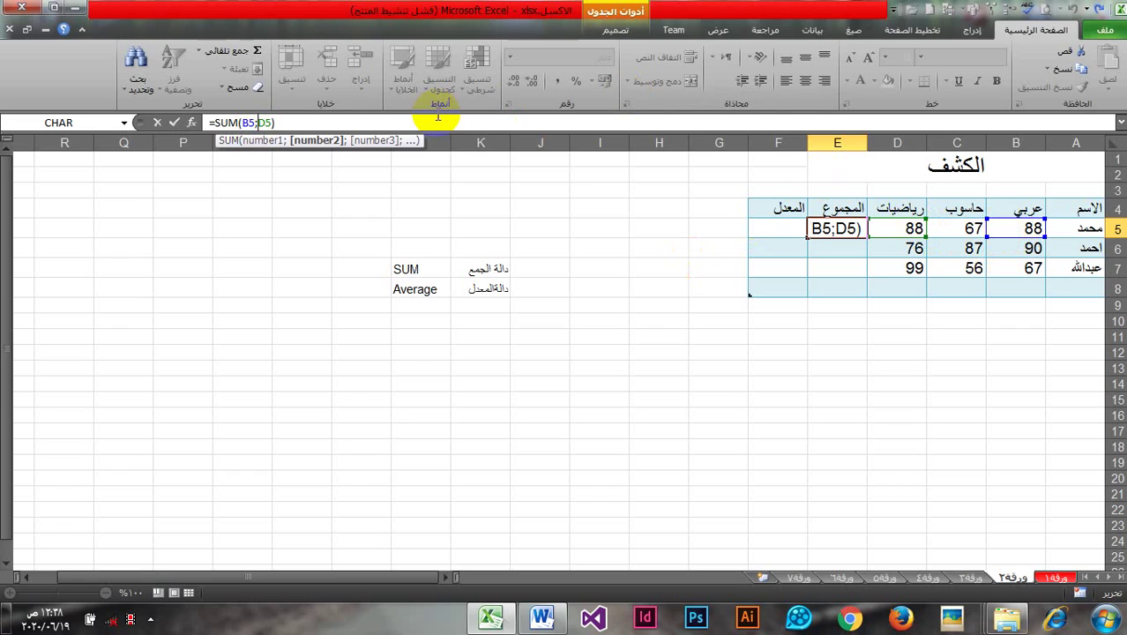
key("Return")
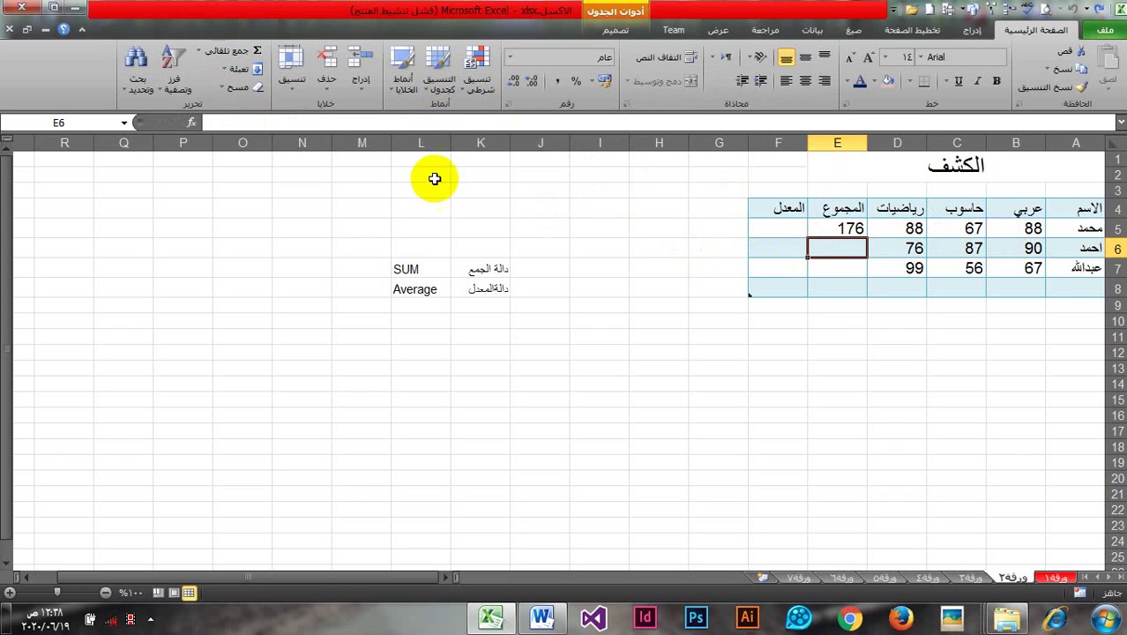
Step: Restore the colon in E5's formula so that it reads =SUM(B5:D5)
left_click(832, 228)
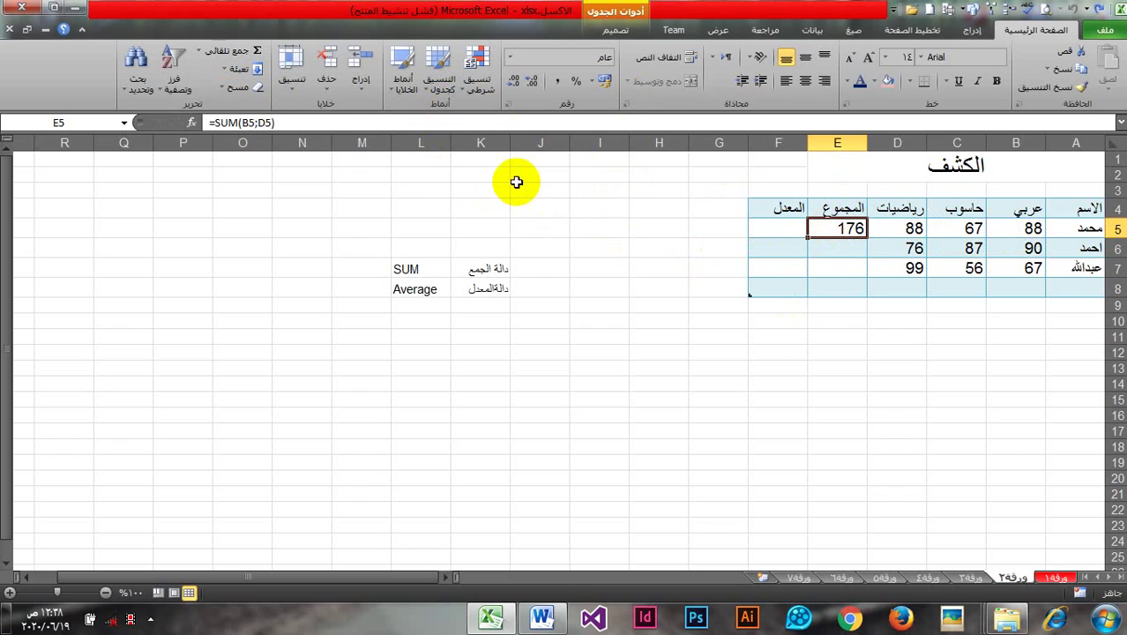
left_click(260, 123)
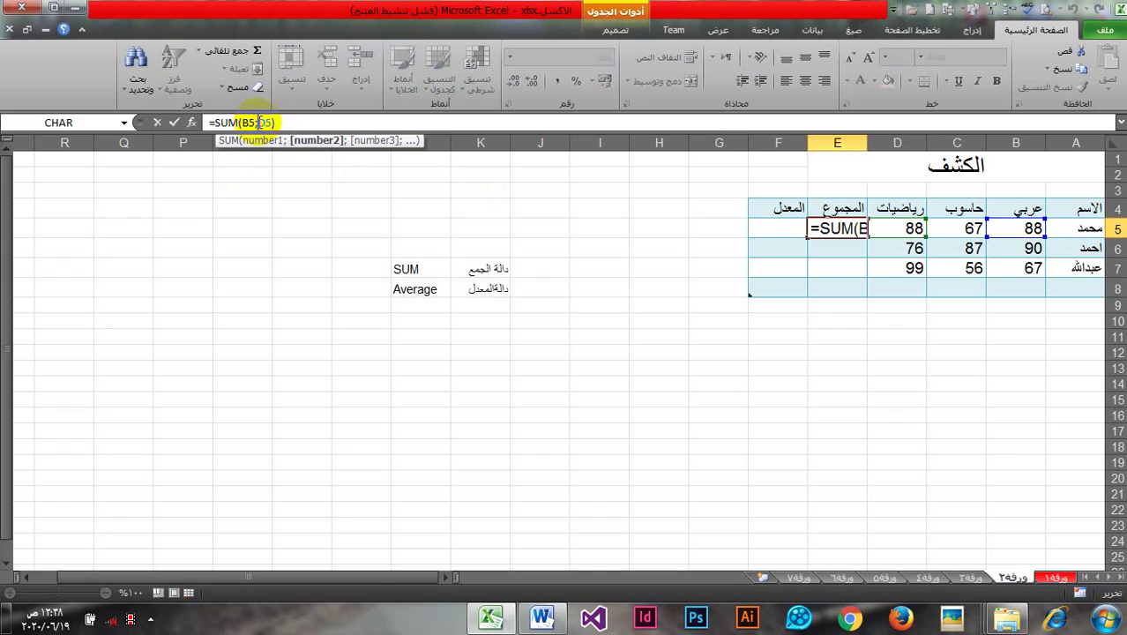
key("BackSpace")
type(":")
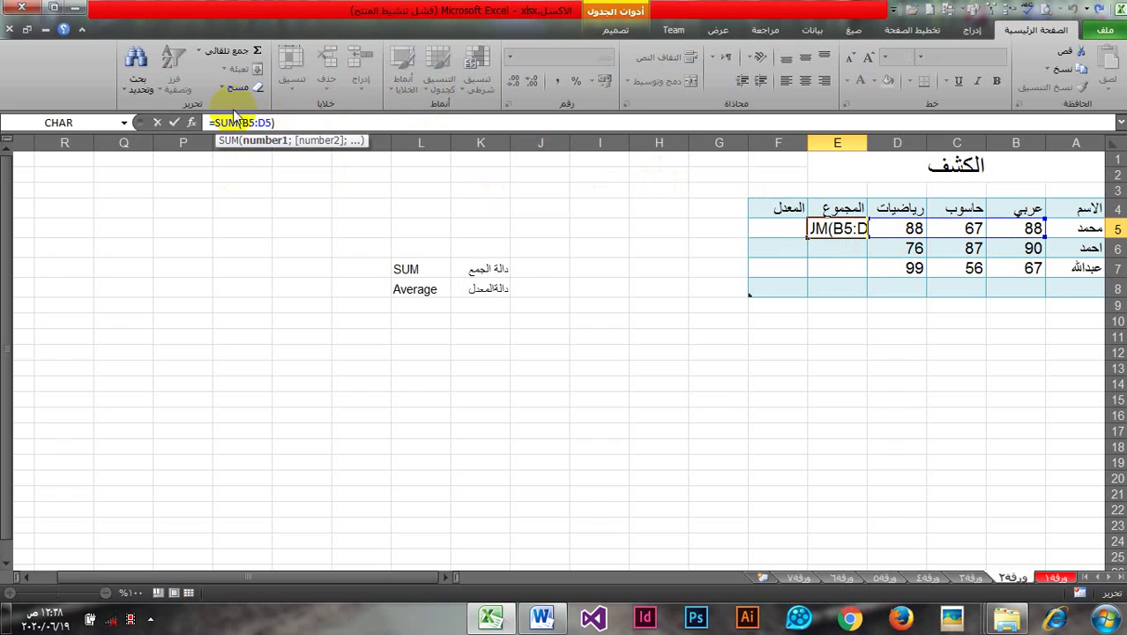
left_click(174, 122)
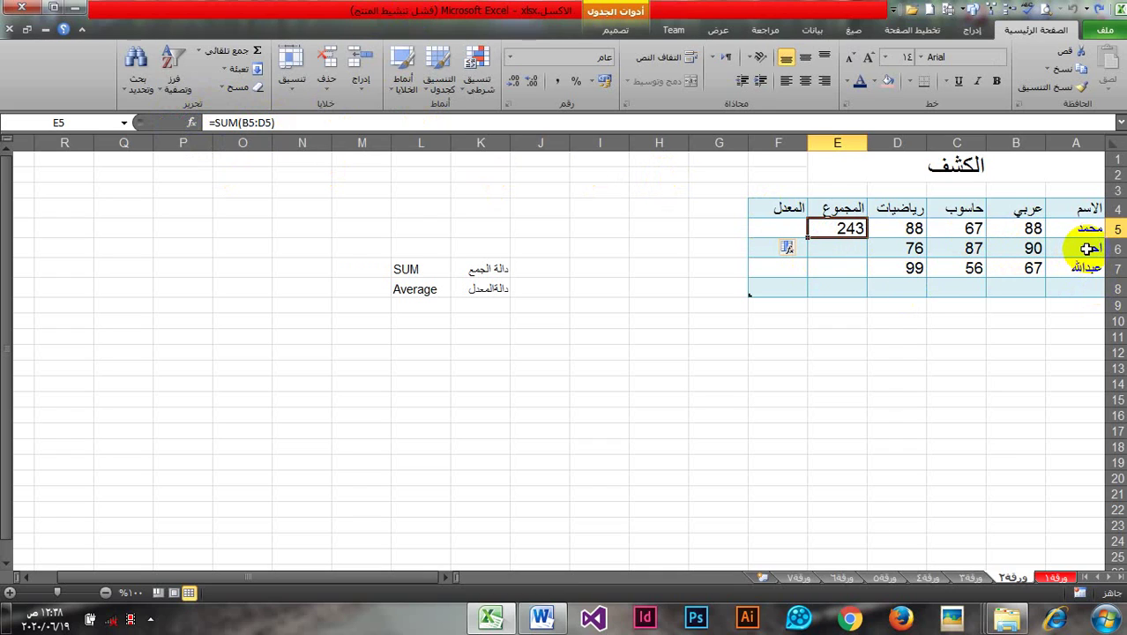
Step: Enter the formula =sum(b6:d6) in cell E6 to total the second student's marks
left_click(824, 250)
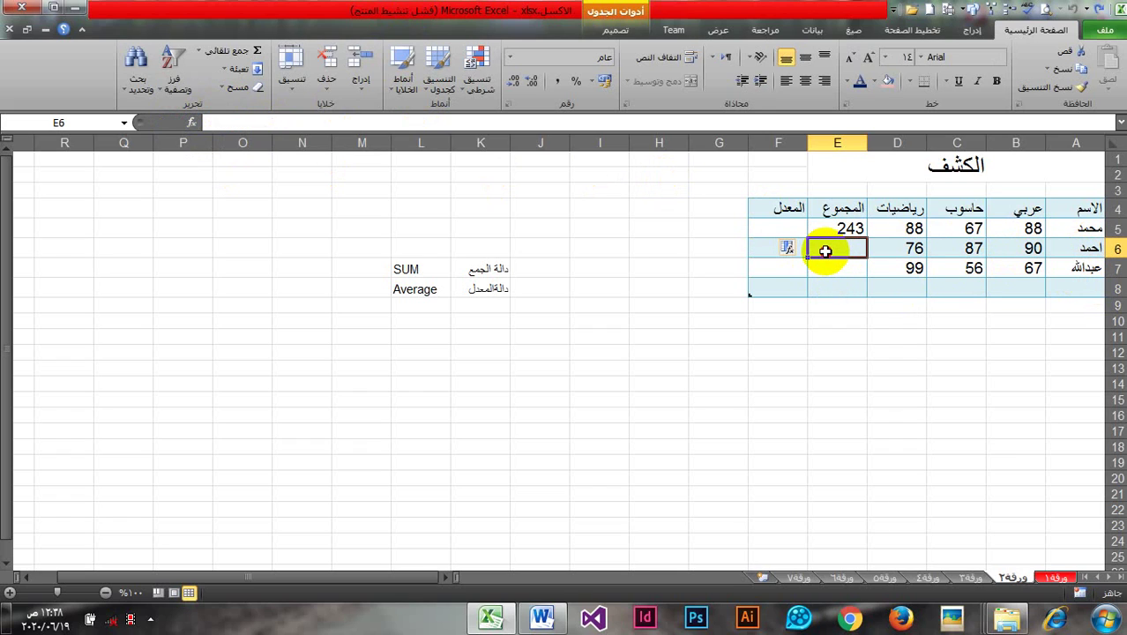
type("=")
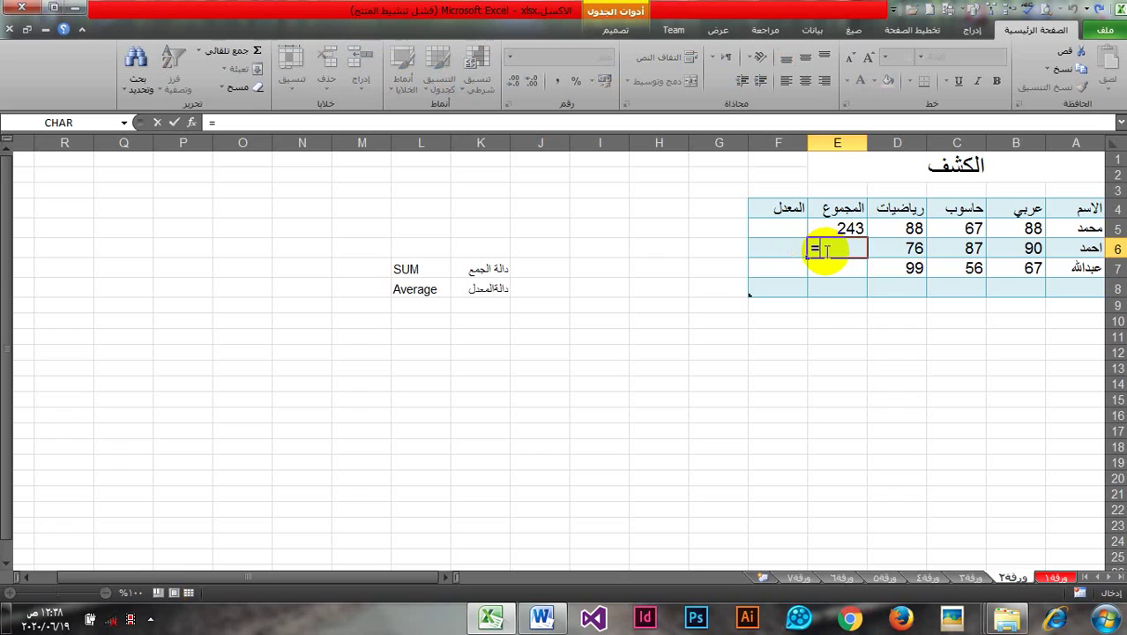
type("sum")
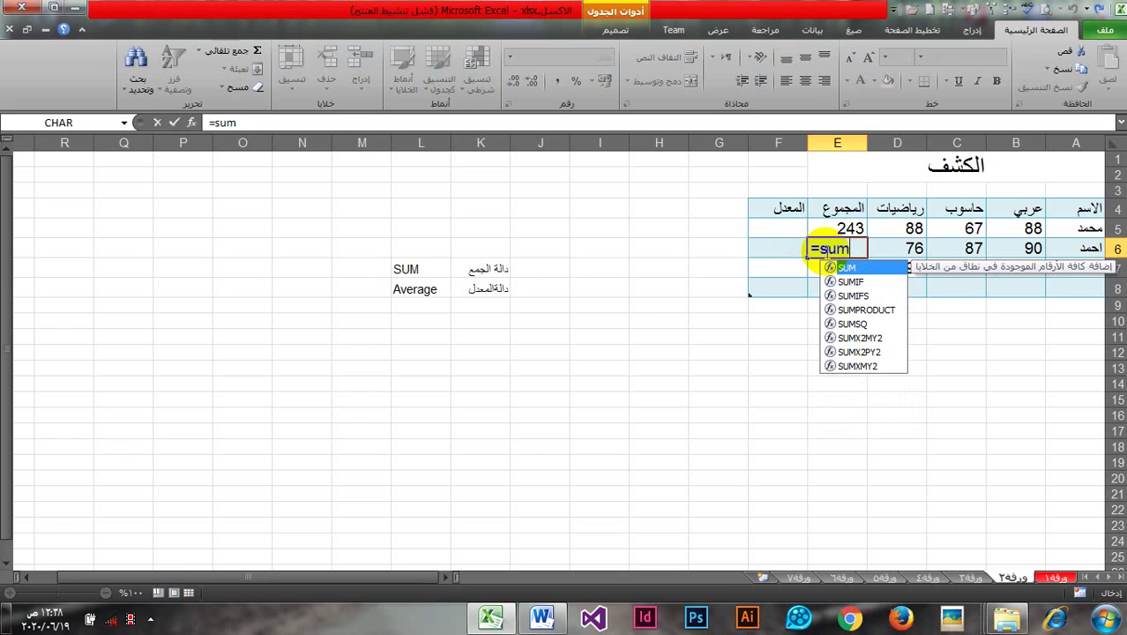
type("(")
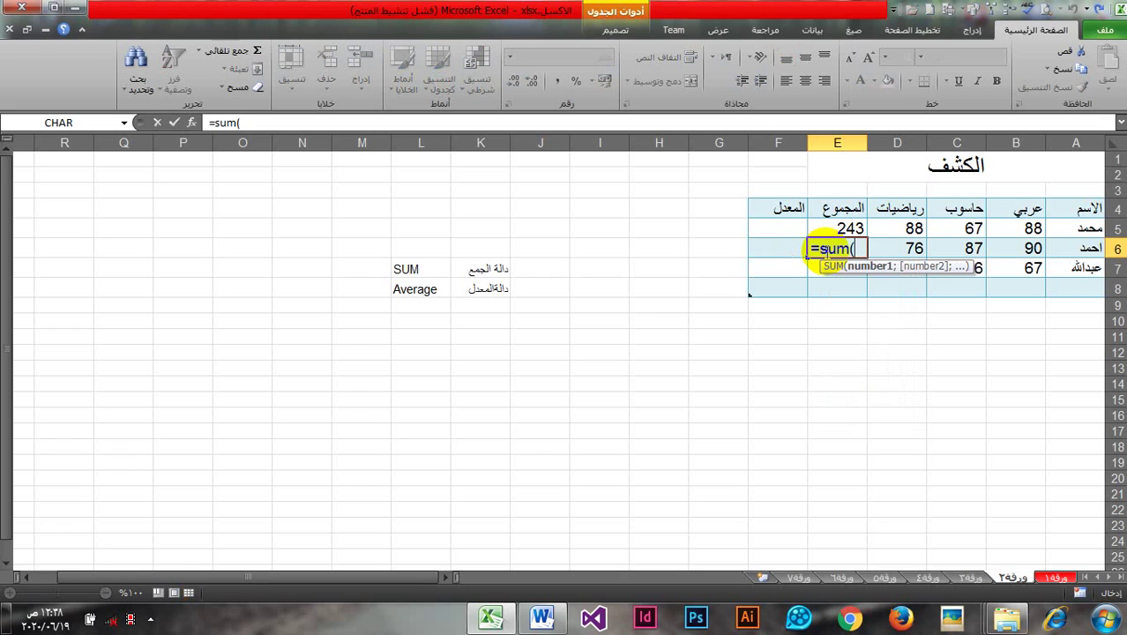
type("b")
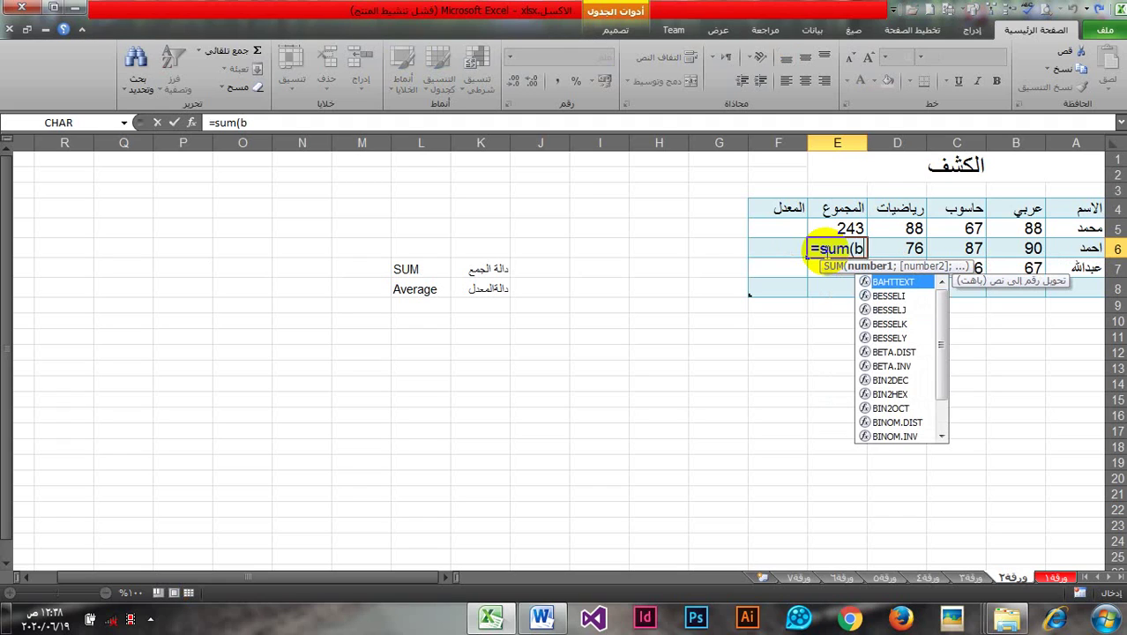
type("6")
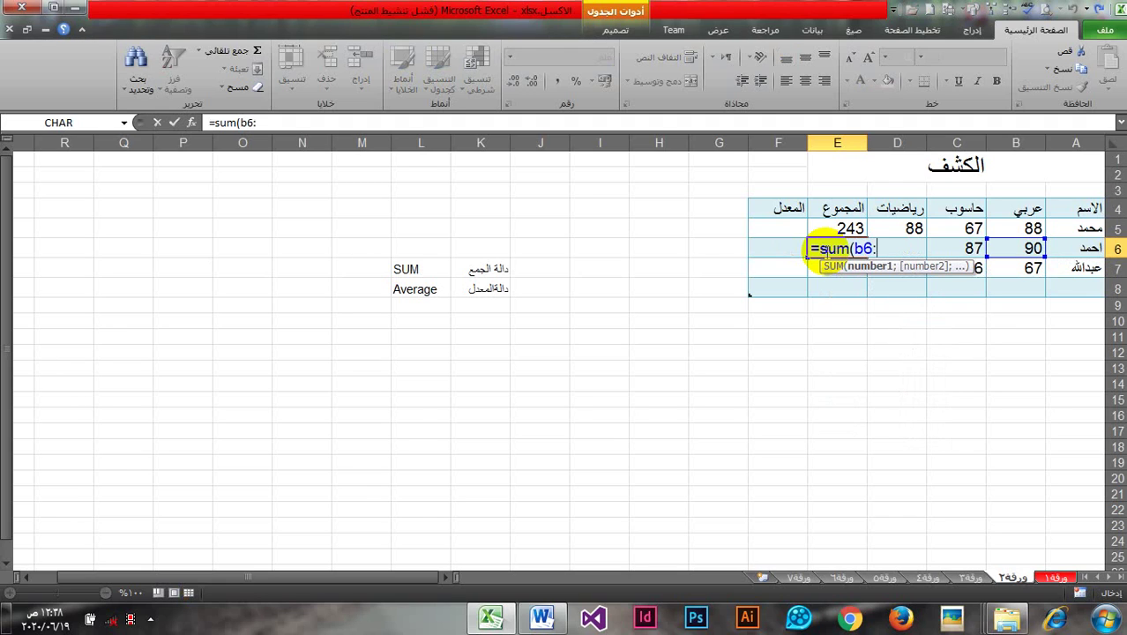
type(":d")
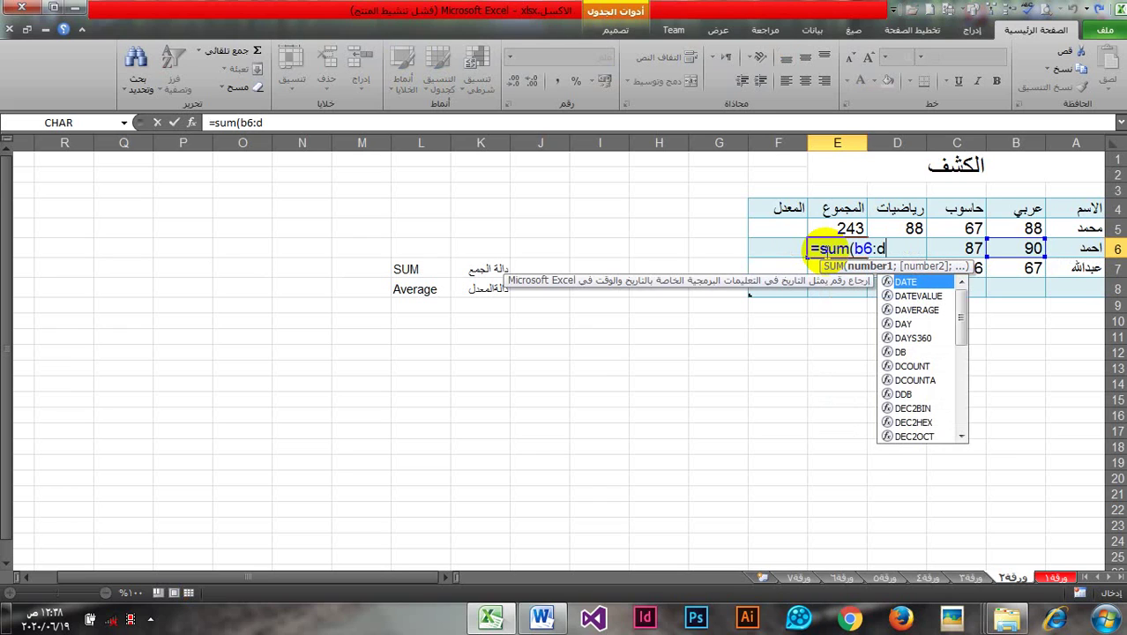
type("6")
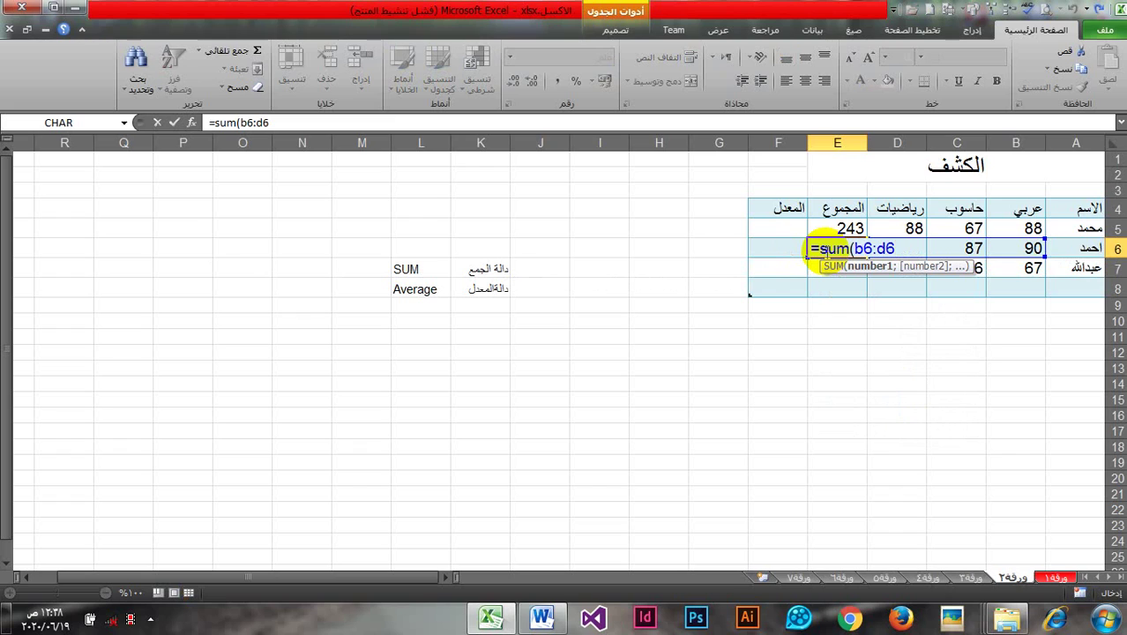
type(")")
key("Return")
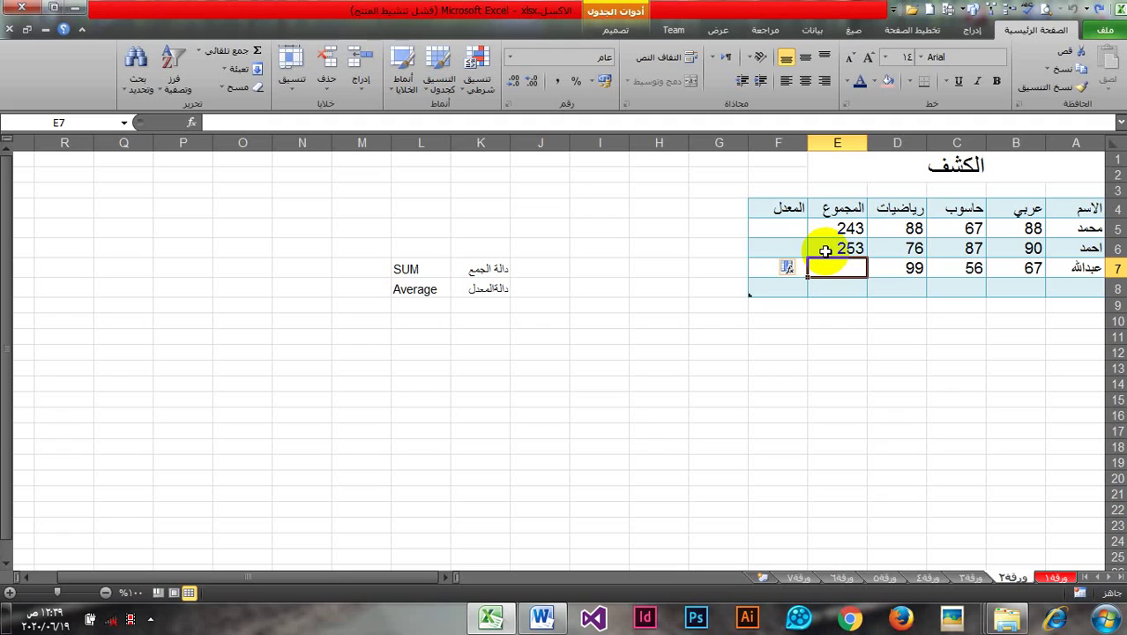
Step: Clear the formula in E6 and fill the SUM formula from E5 down through E8
left_click(825, 251)
key("Delete")
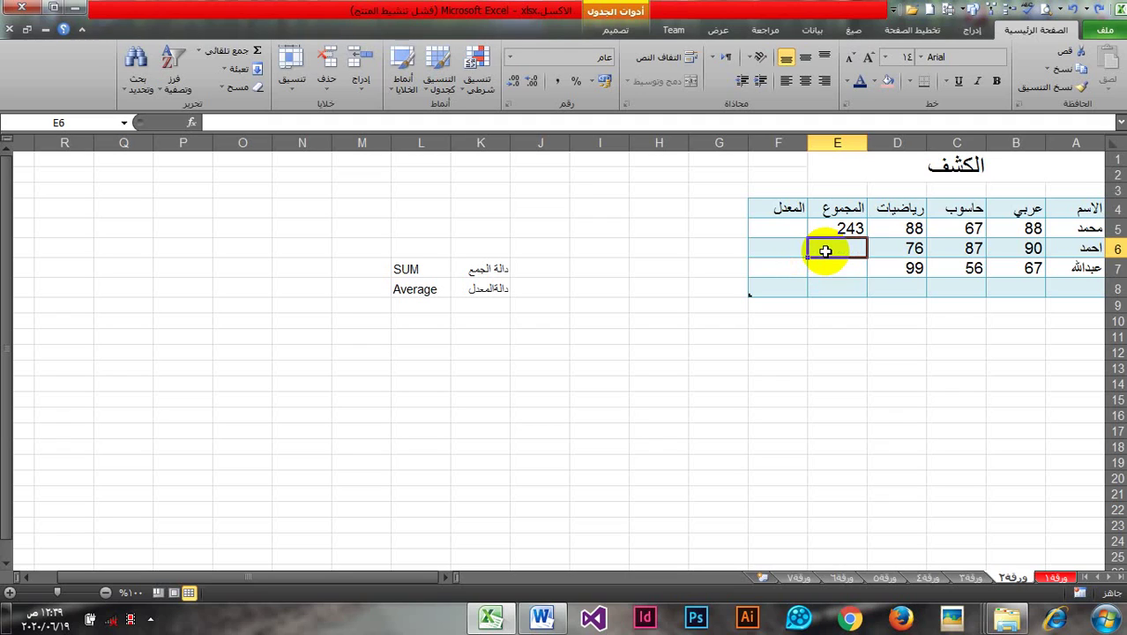
left_click(826, 229)
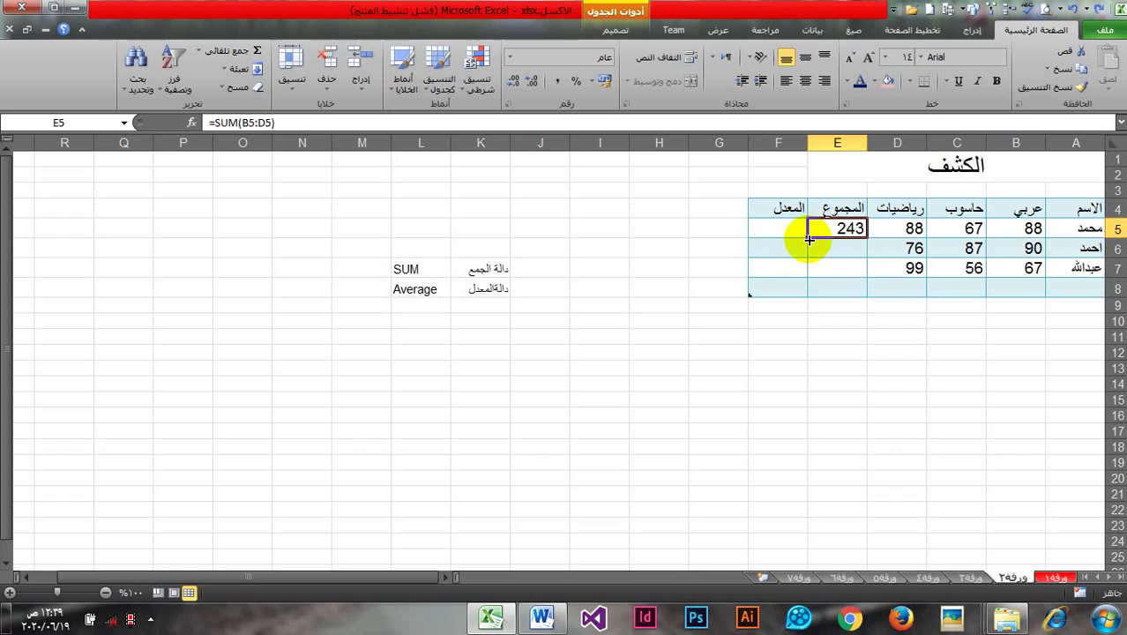
left_click_drag(806, 237, 805, 272)
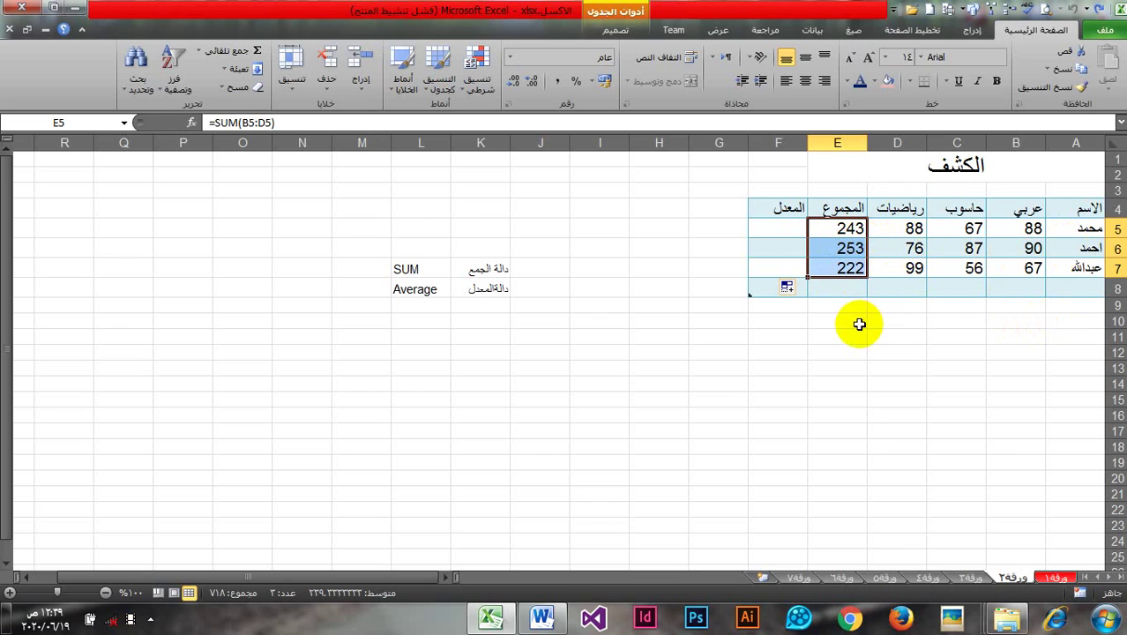
left_click_drag(806, 279, 809, 298)
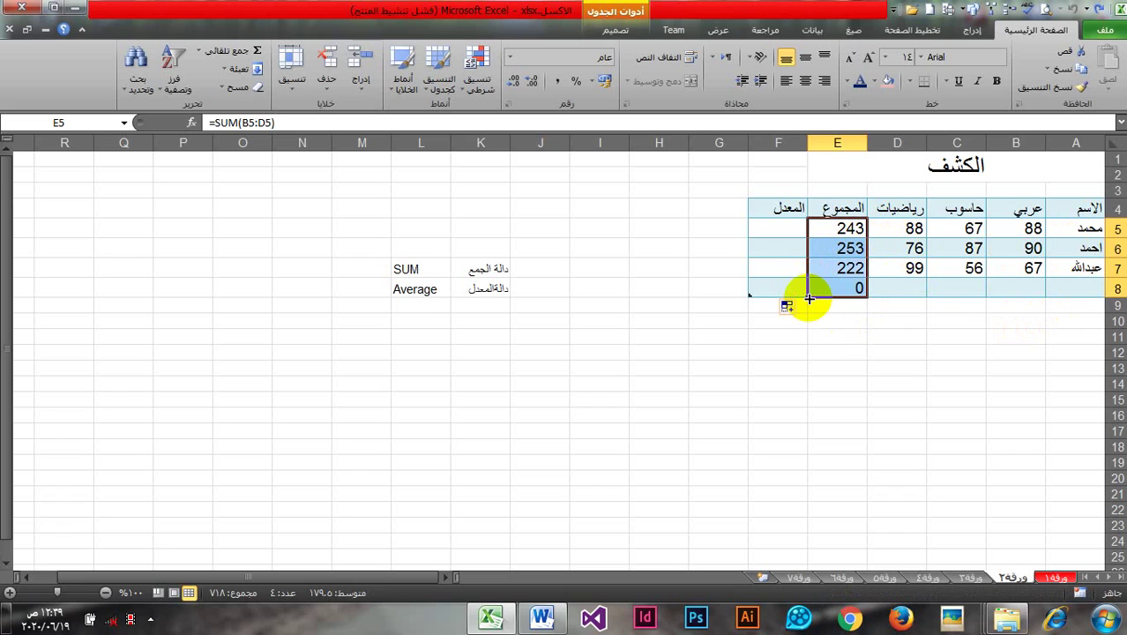
Step: Enter the fourth student's first name in Arabic in cell A8
left_click(1077, 285)
double_click(1078, 285)
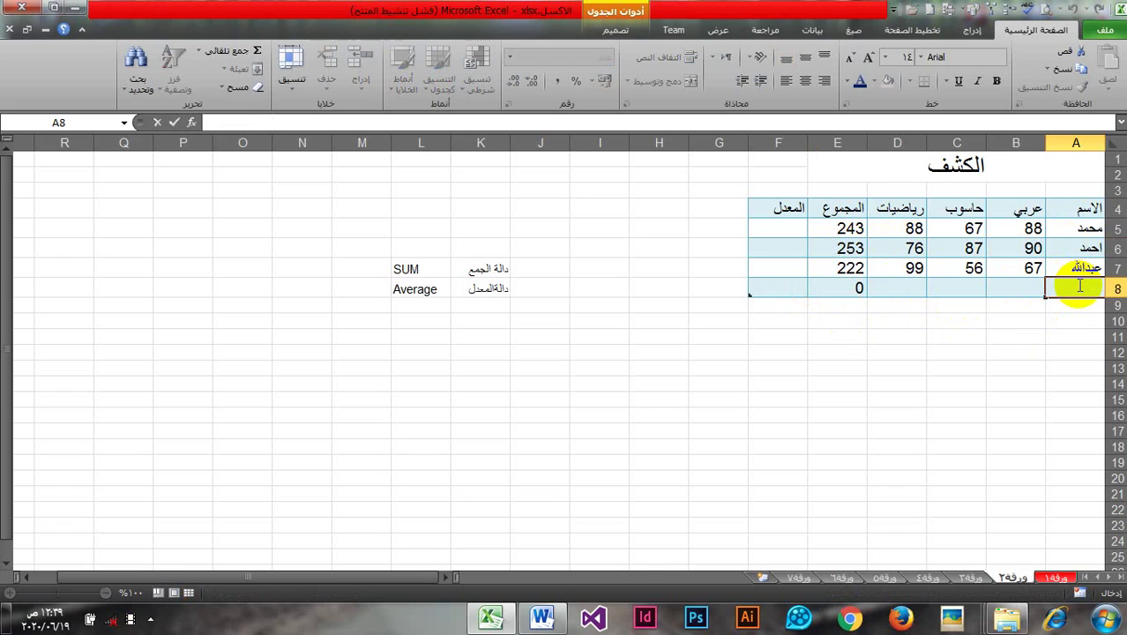
type("h")
key("BackSpace")
key("alt+shift")
type("اروى")
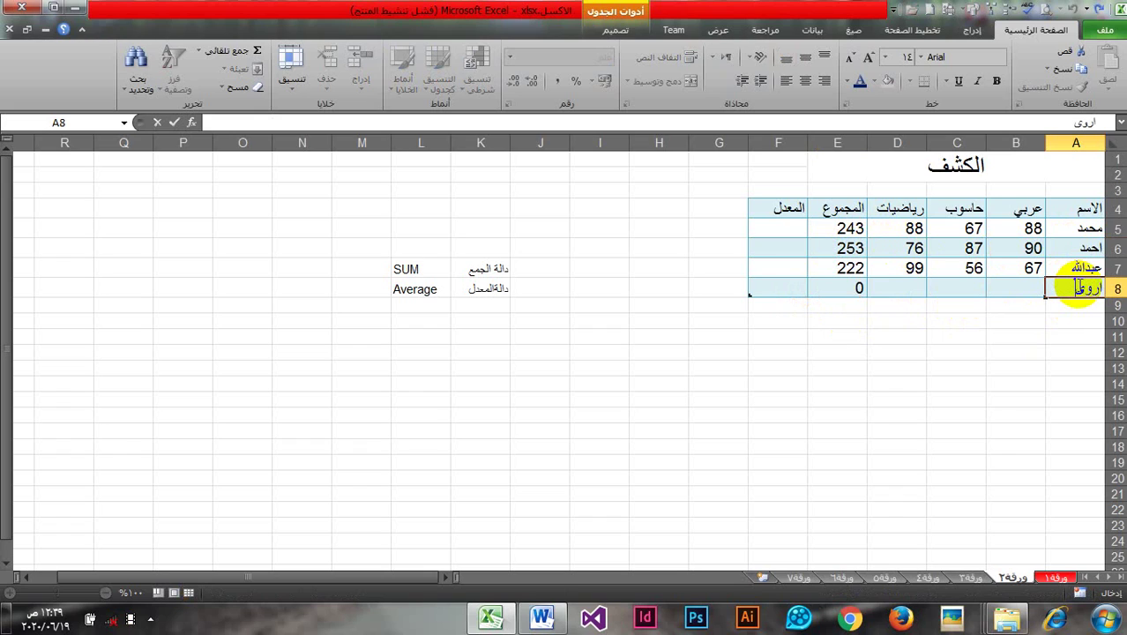
Step: Enter the fourth student's marks: 77 in B8, 89 in C8 and 77 in D8
left_click(1032, 287)
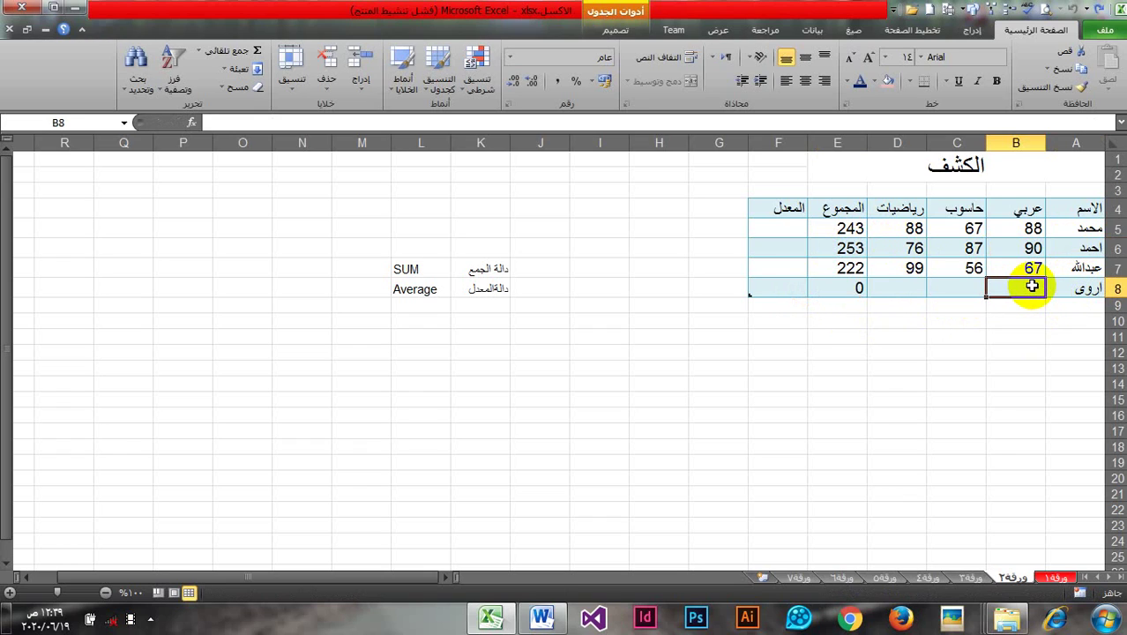
type("77")
left_click(992, 336)
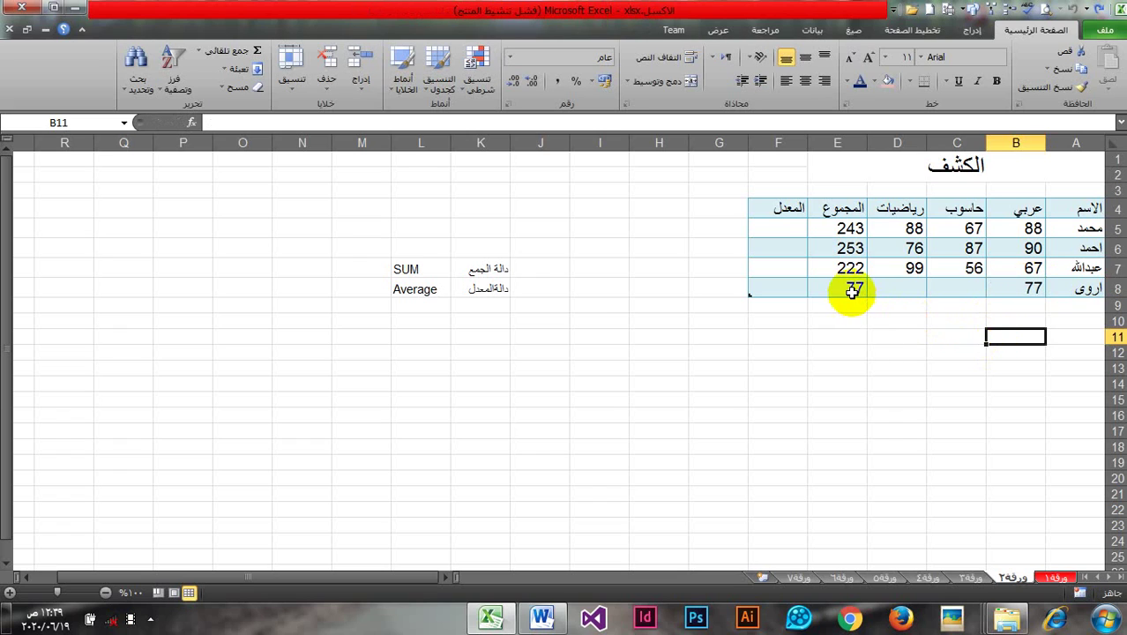
left_click(965, 285)
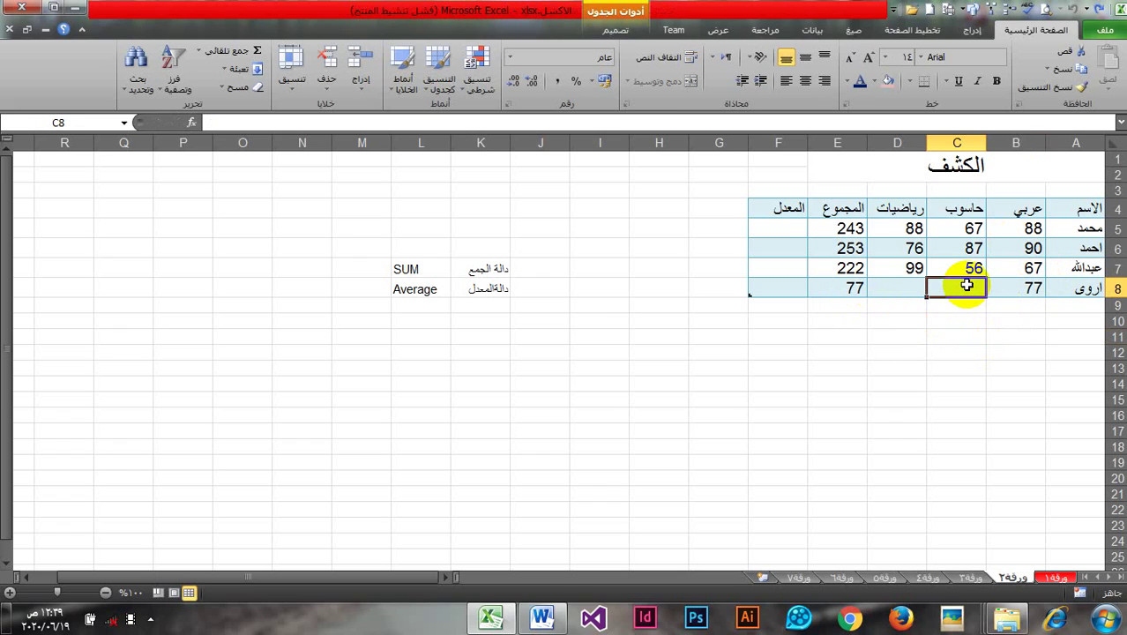
type("89")
left_click(898, 287)
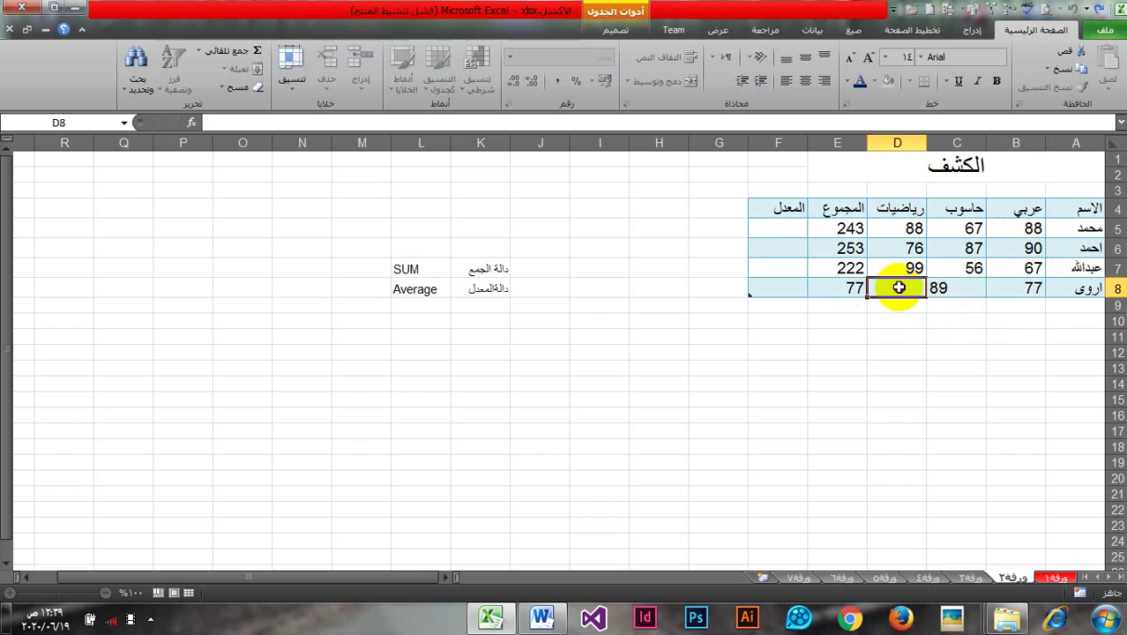
type("77")
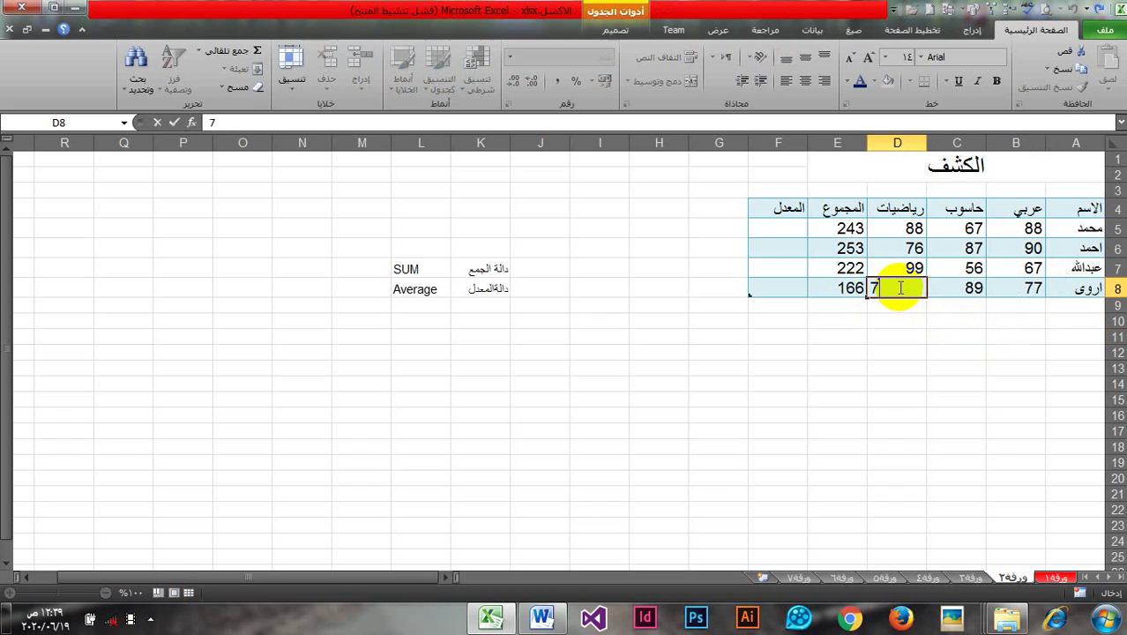
left_click(899, 349)
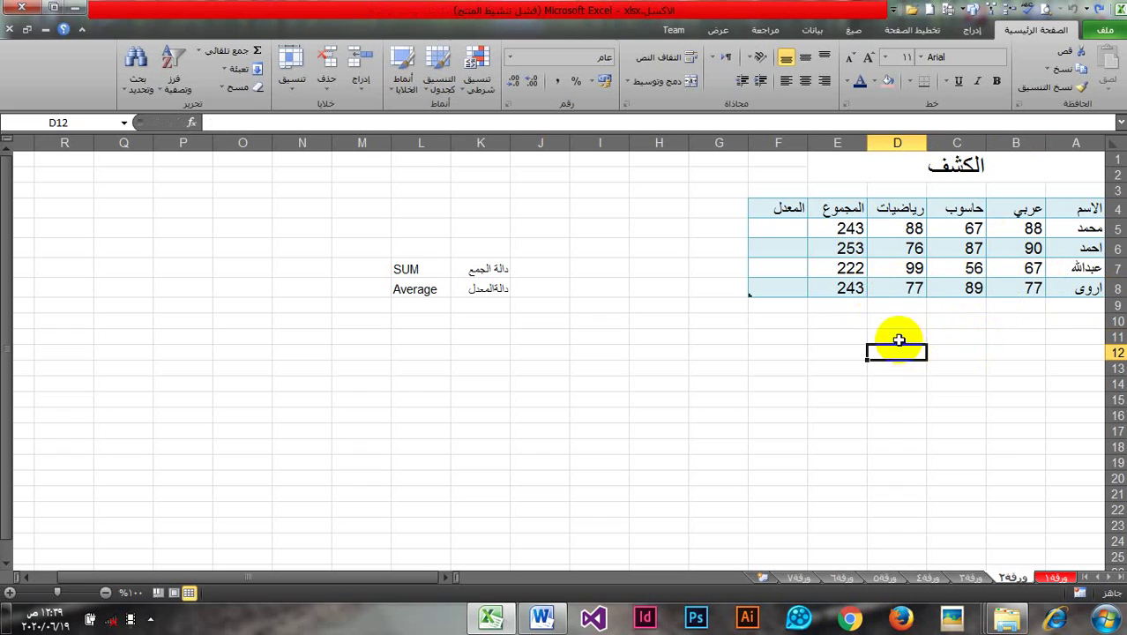
Step: Inspect the total formulas in E8 and E5, and select the first cell under المعدل, F5
left_click(843, 289)
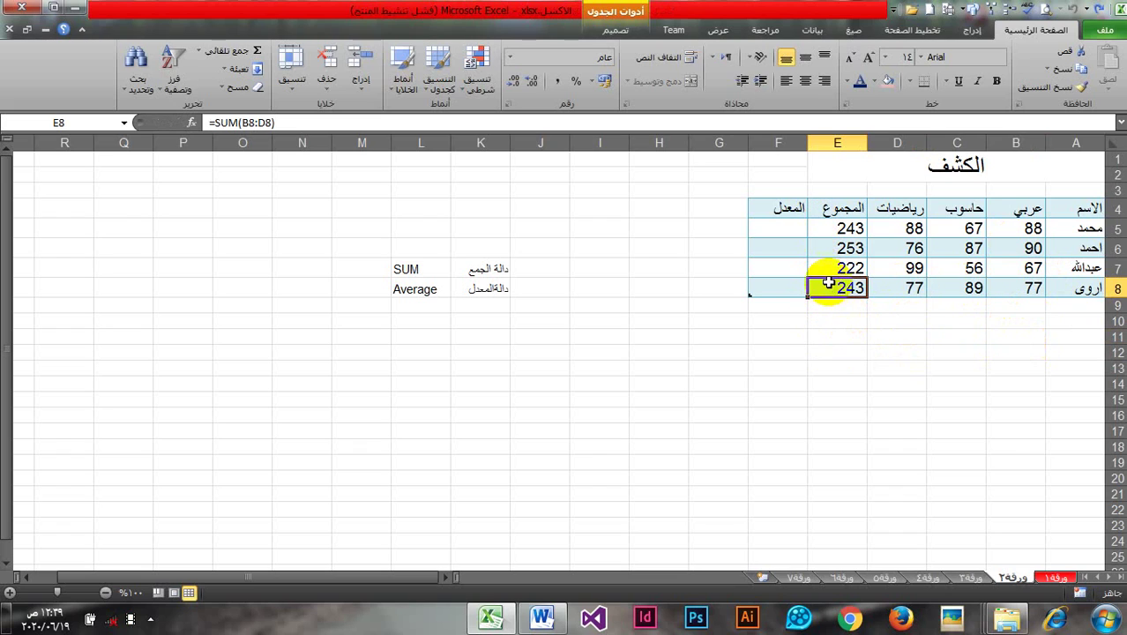
left_click(829, 231)
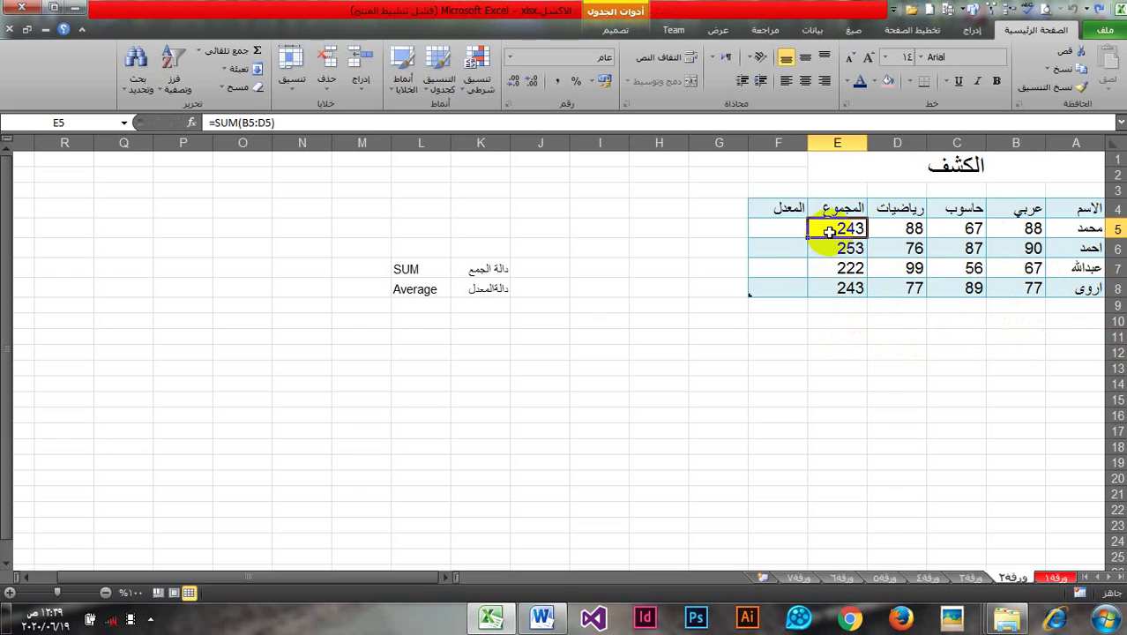
left_click(783, 227)
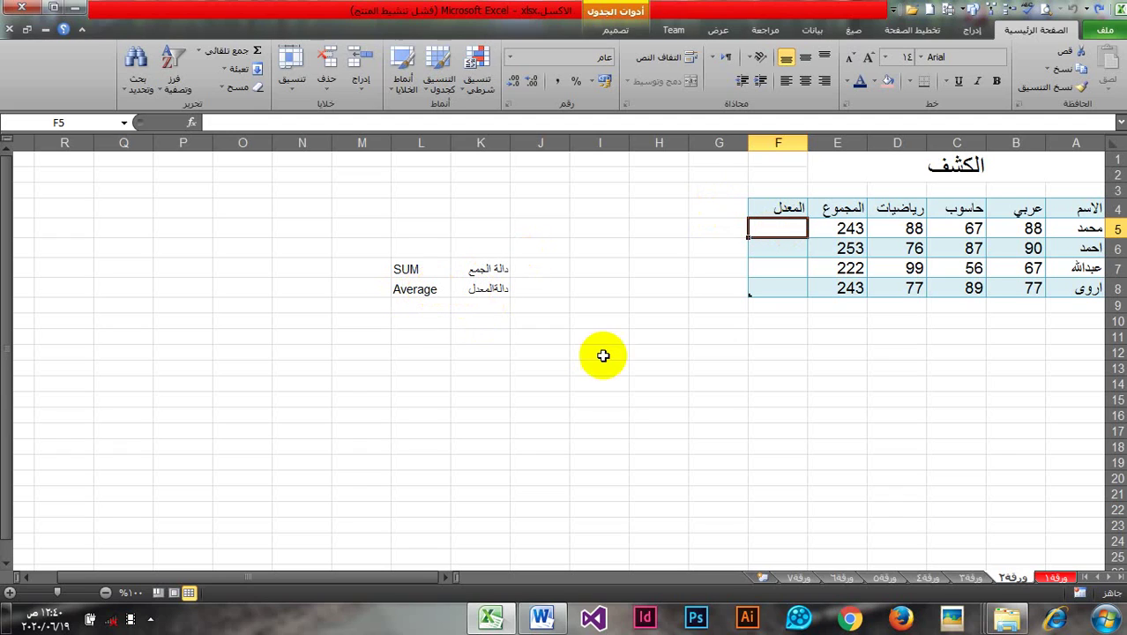
Step: Enter an AVERAGE formula in F5 over the first student's three subject marks, from B5 to D5
double_click(774, 229)
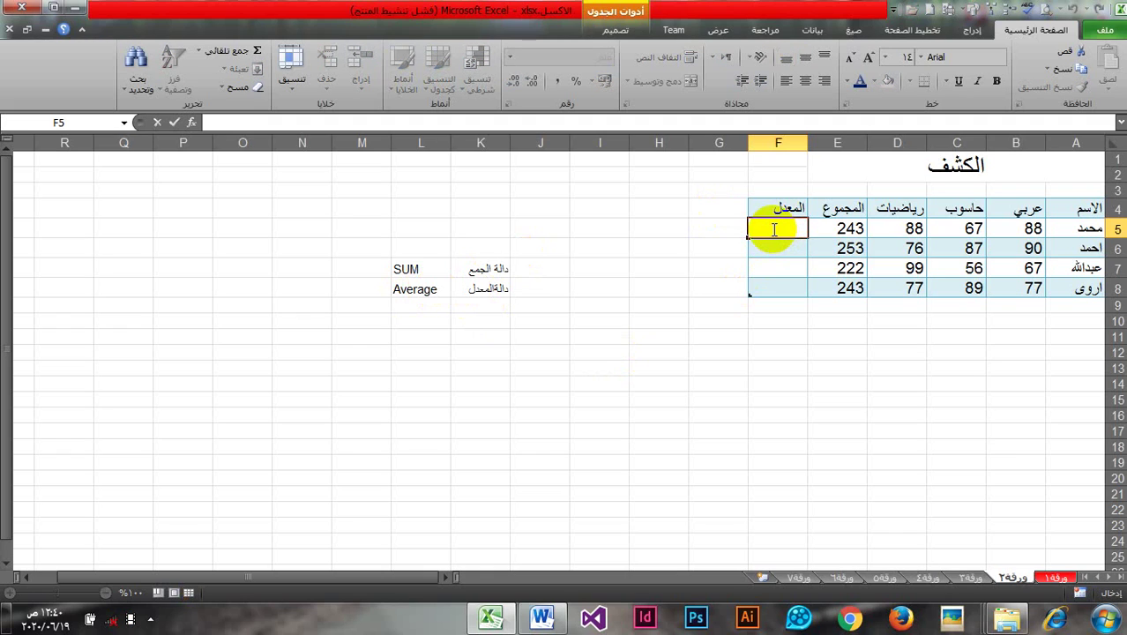
type("=")
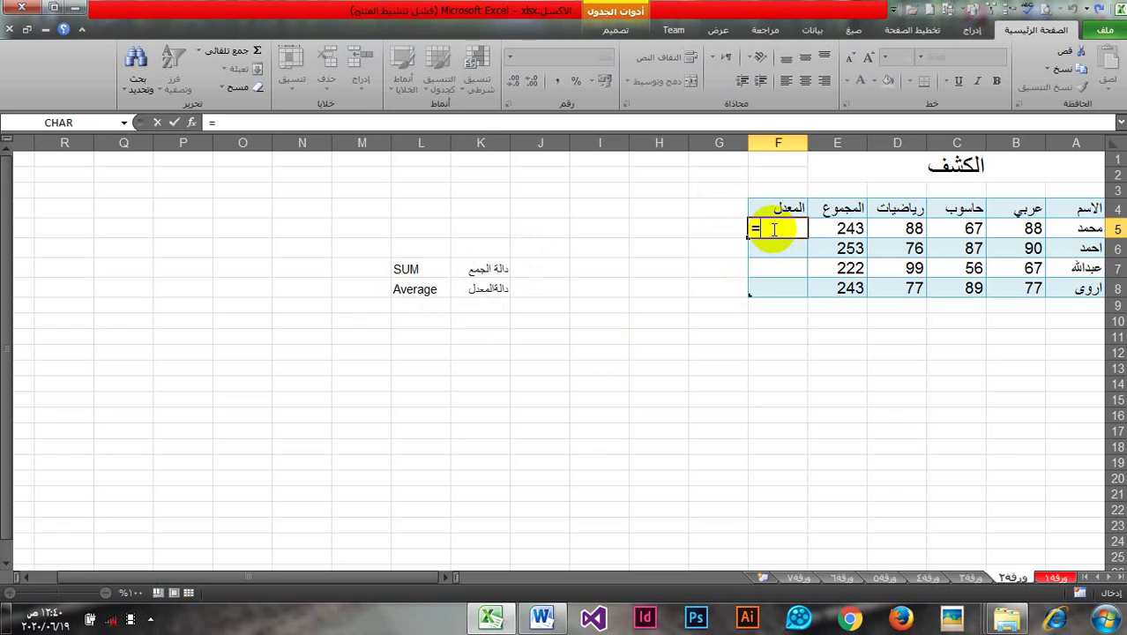
type("a")
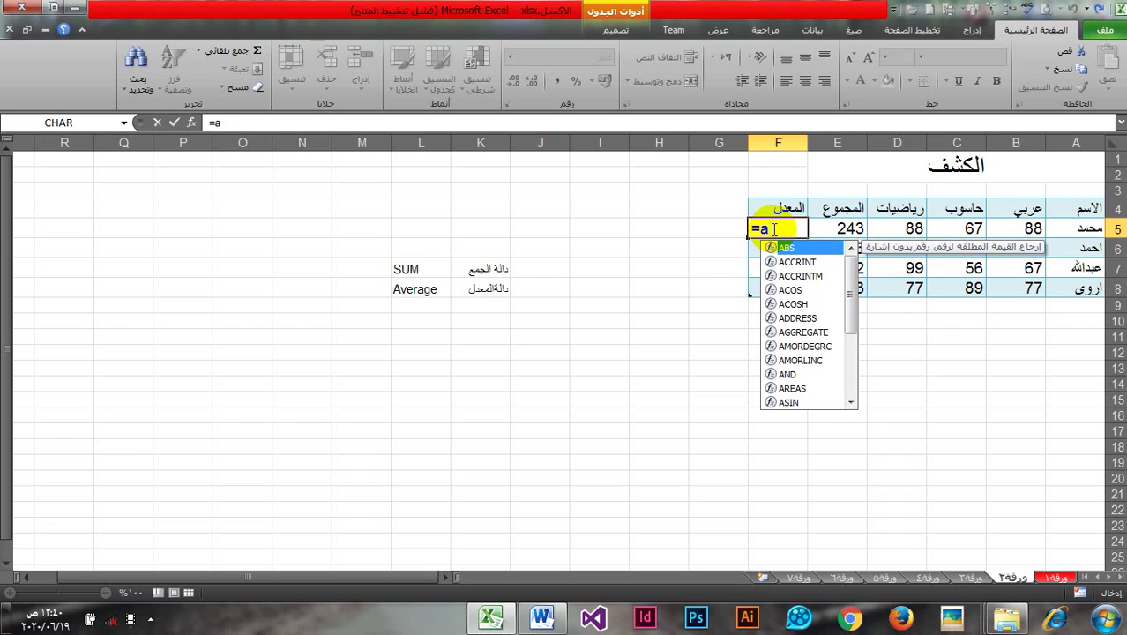
type("v")
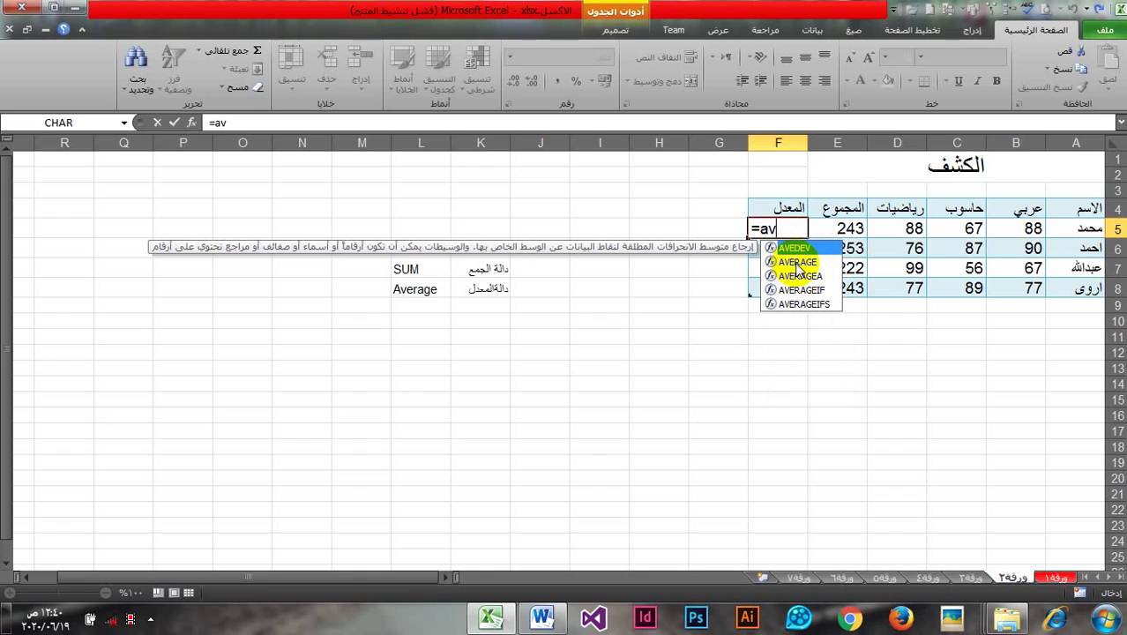
left_click(795, 264)
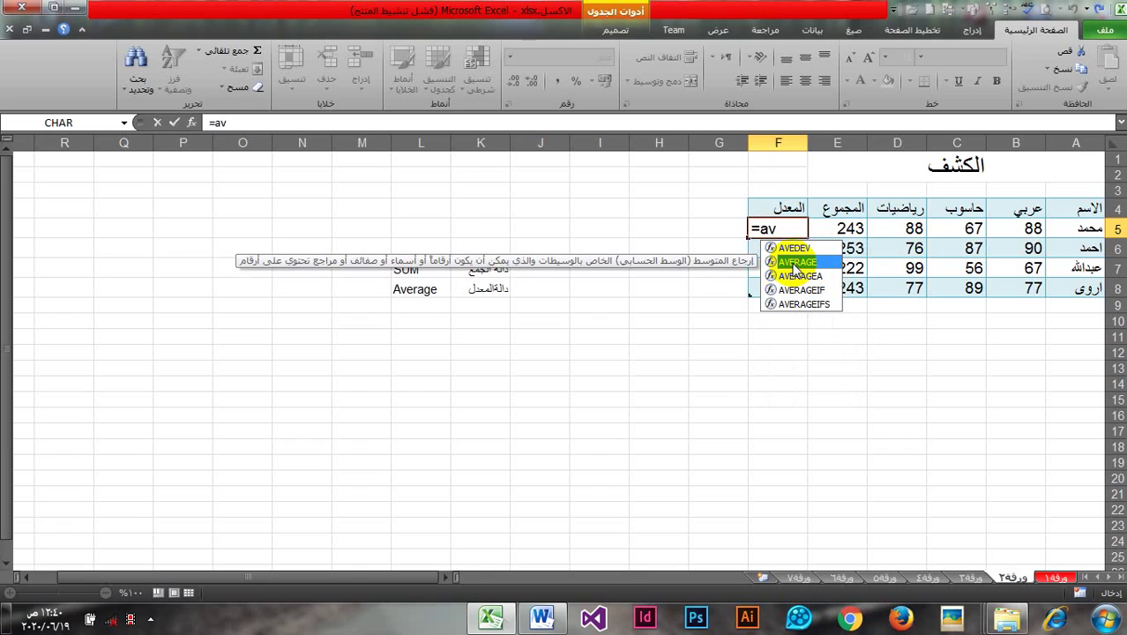
double_click(794, 267)
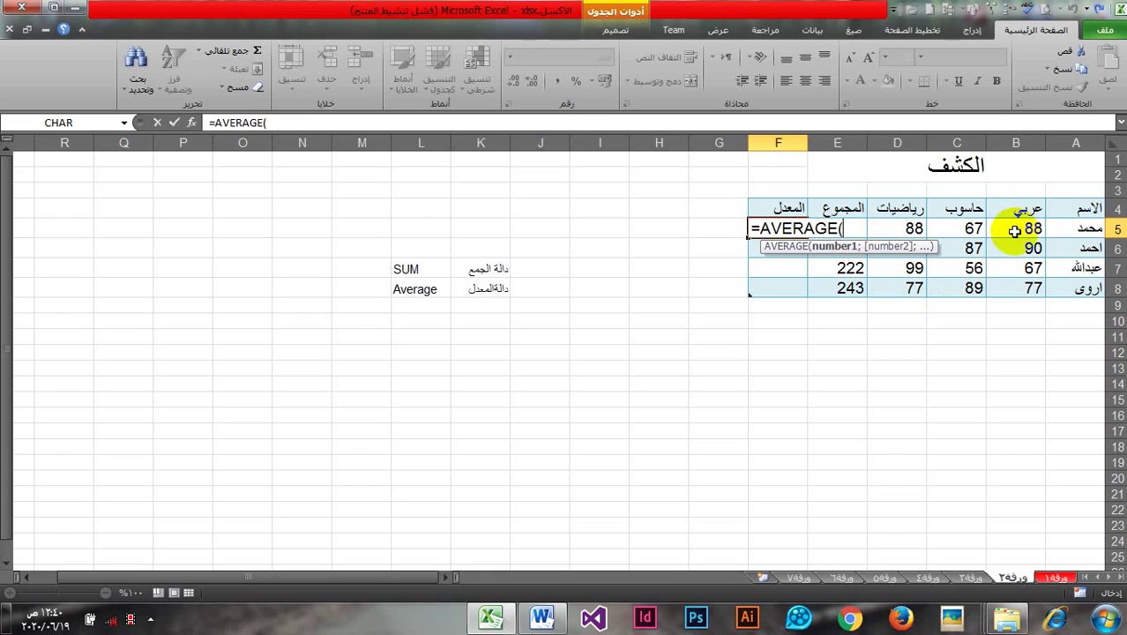
left_click(895, 227)
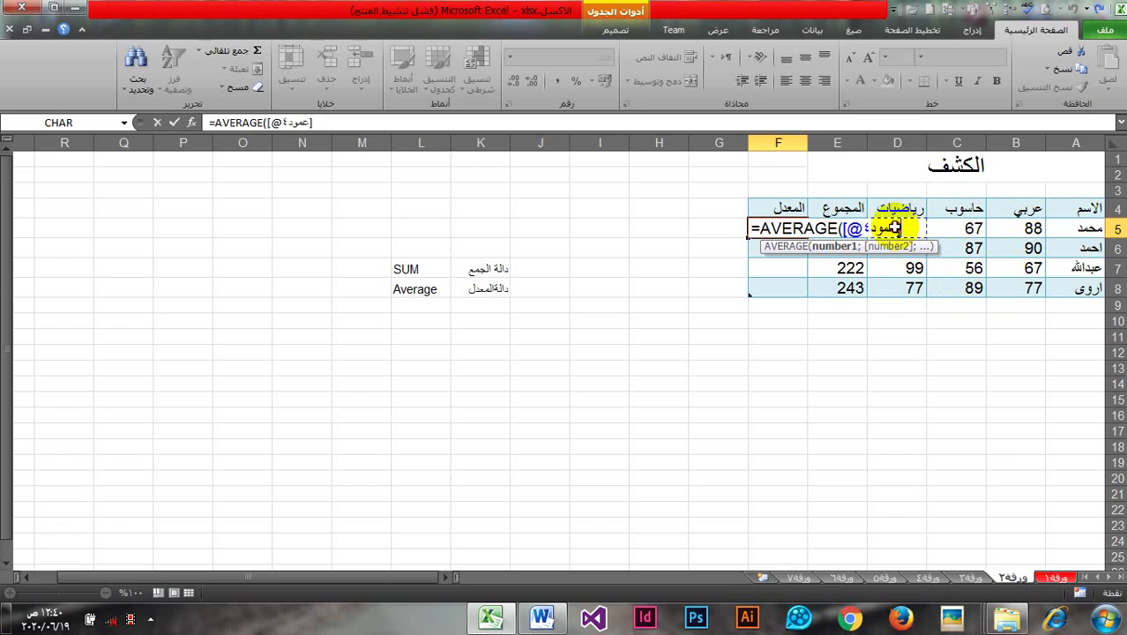
left_click_drag(895, 227, 936, 231)
left_click_drag(949, 228, 1005, 233)
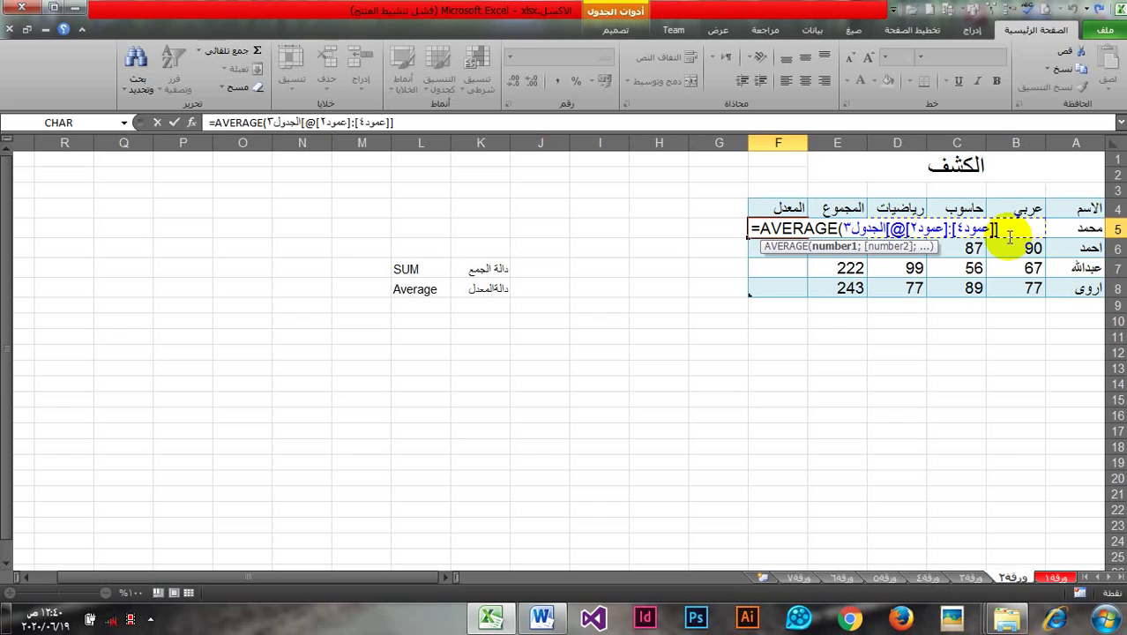
key("Return")
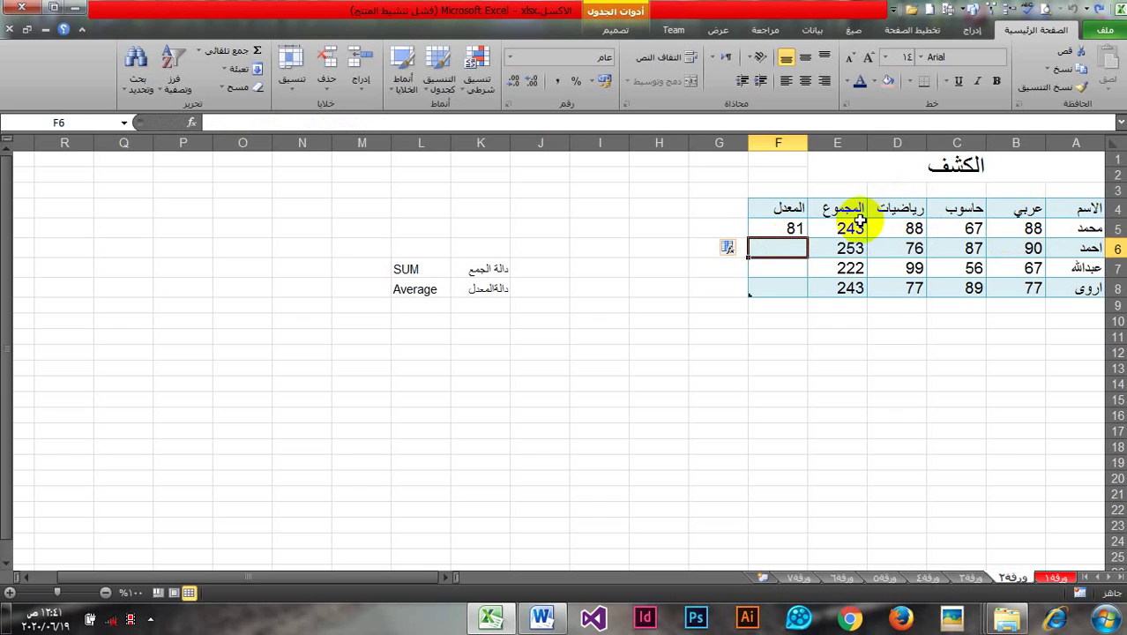
Step: Replace the table reference inside F5's AVERAGE formula with the cell range b5:d5
left_click(773, 228)
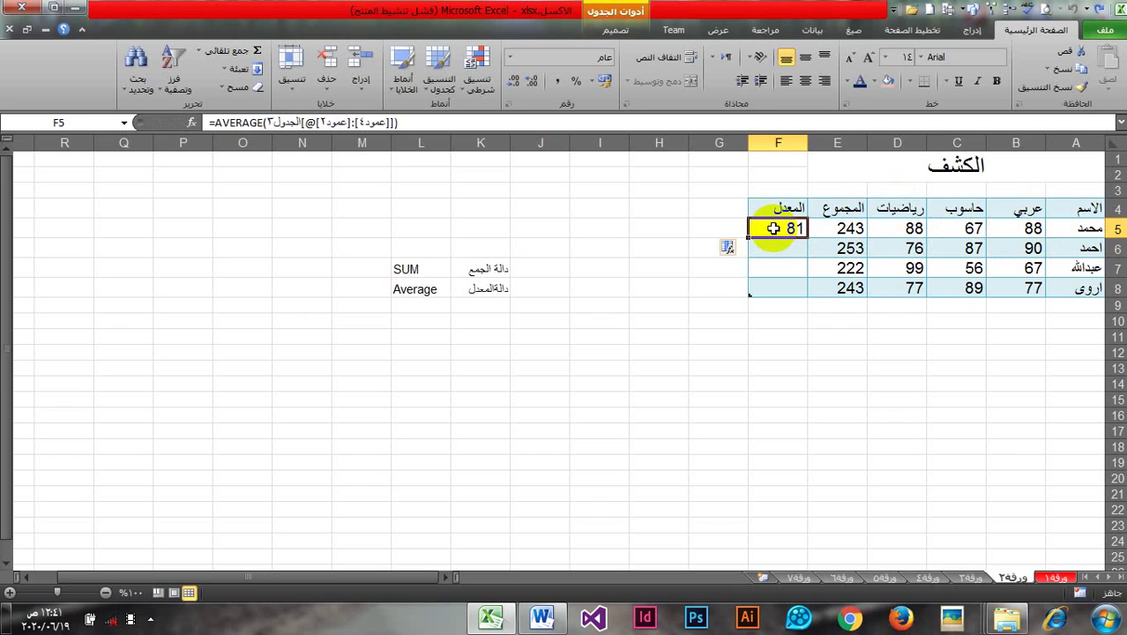
left_click(415, 123)
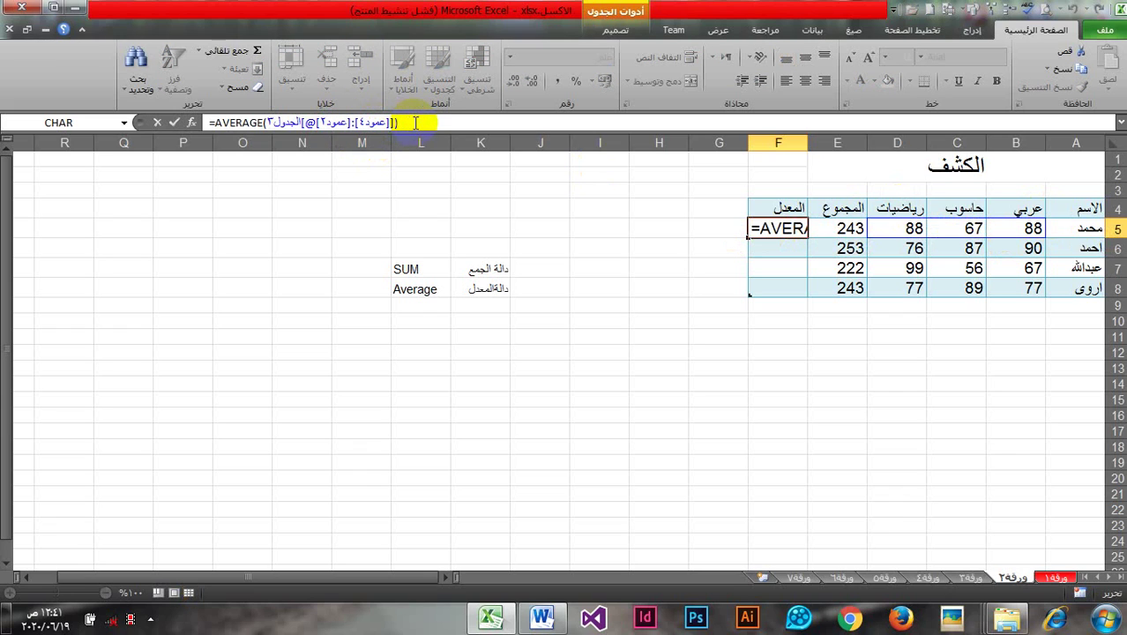
key("BackSpace")
key("BackSpace")
key("BackSpace")
key("BackSpace")
key("BackSpace")
key("BackSpace")
key("BackSpace")
key("BackSpace")
key("BackSpace")
key("BackSpace")
key("BackSpace")
key("BackSpace")
key("BackSpace")
key("BackSpace")
key("BackSpace")
key("BackSpace")
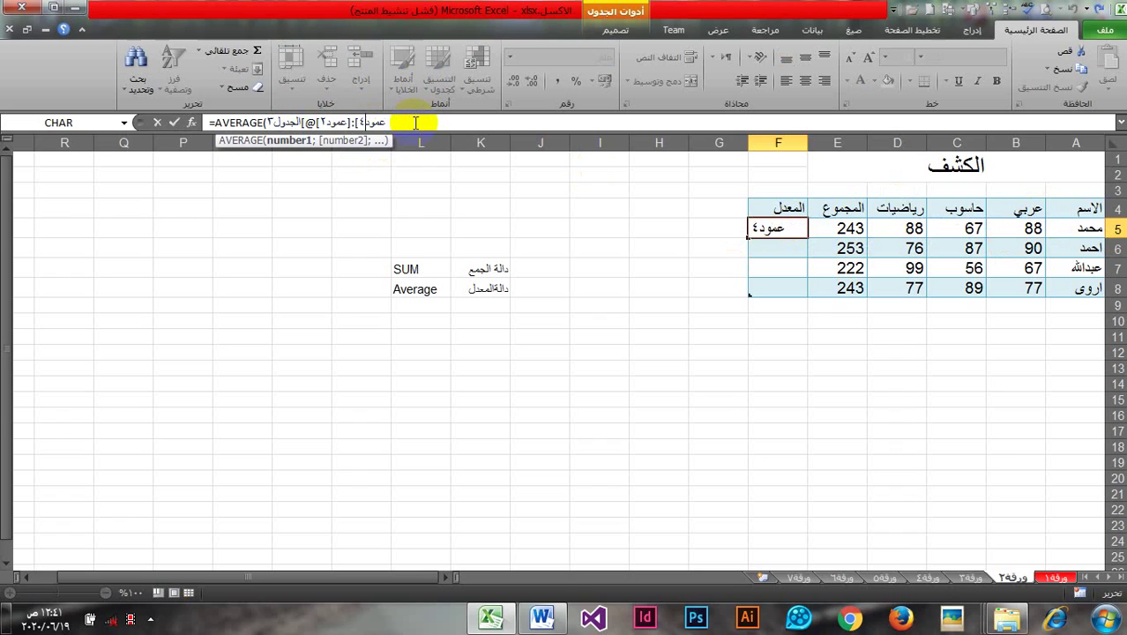
key("BackSpace")
key("BackSpace")
key("BackSpace")
key("BackSpace")
key("BackSpace")
key("BackSpace")
key("BackSpace")
key("BackSpace")
key("BackSpace")
key("BackSpace")
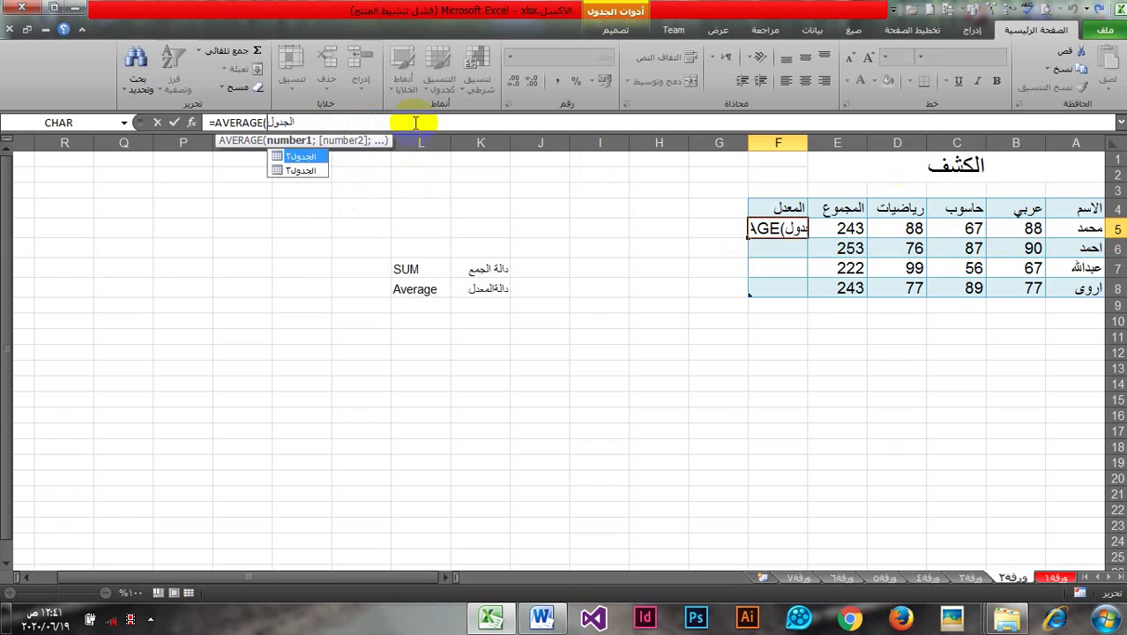
key("Escape")
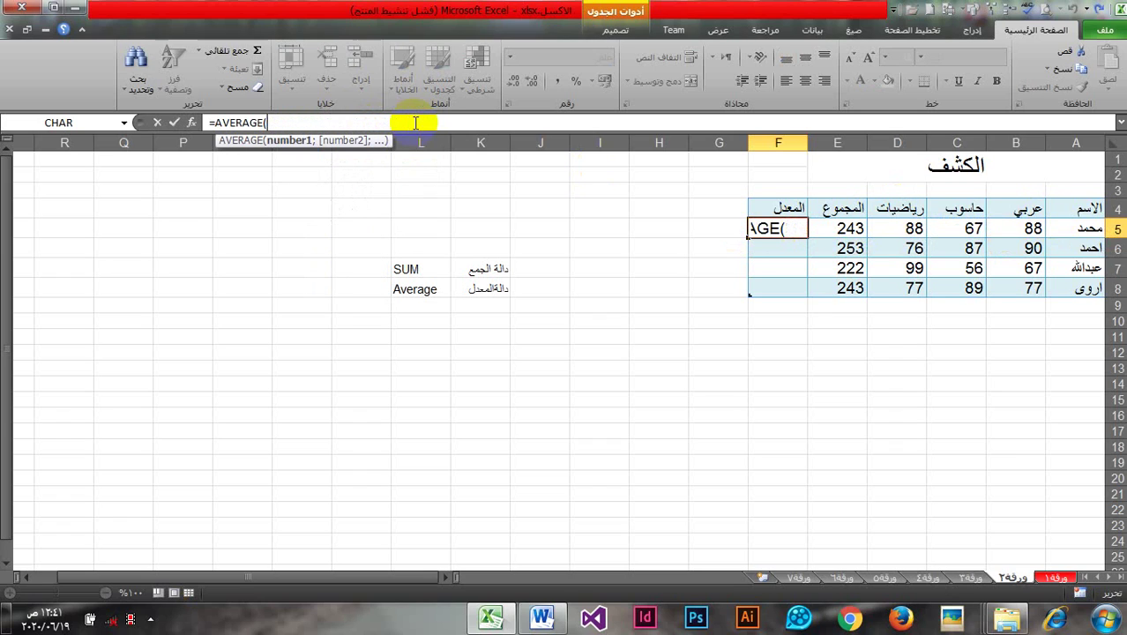
type("b5")
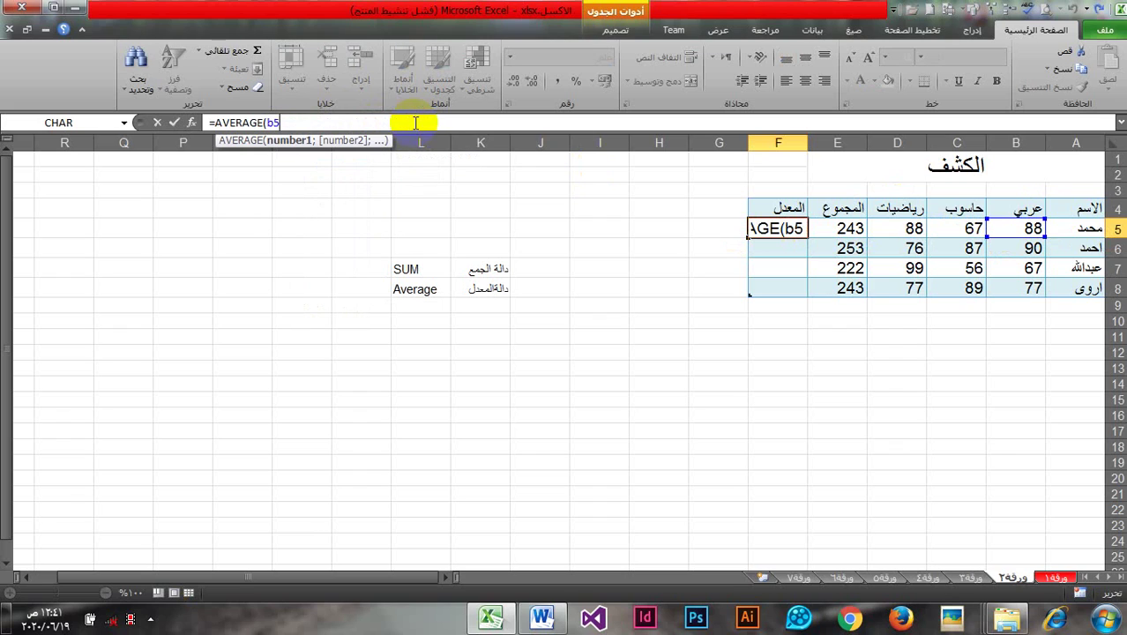
type(":d5")
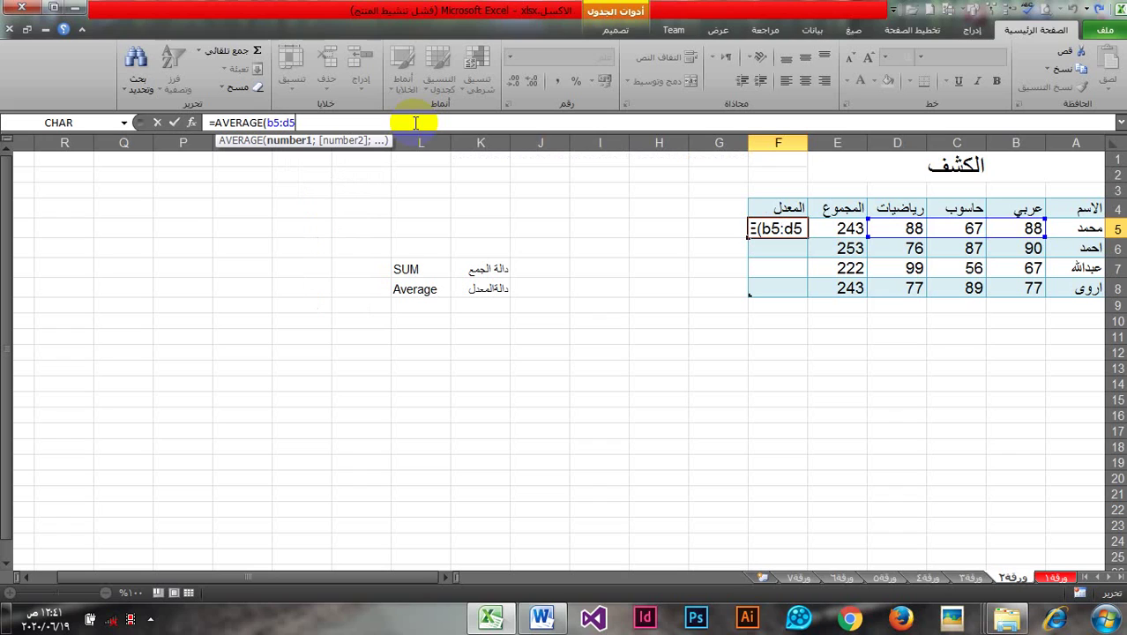
type(")")
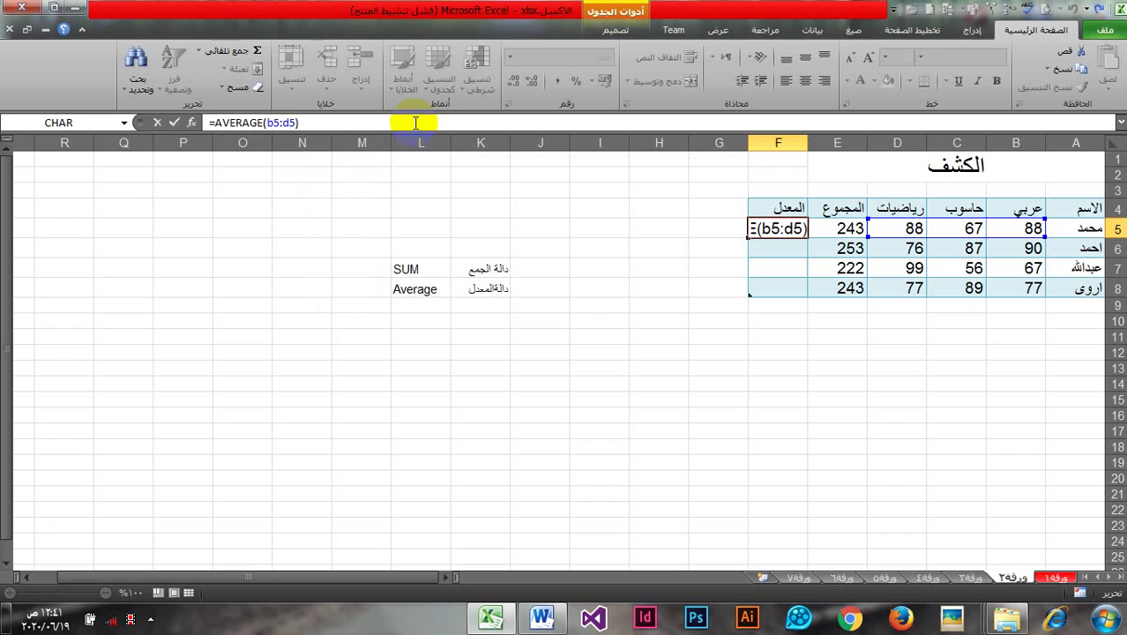
key("Return")
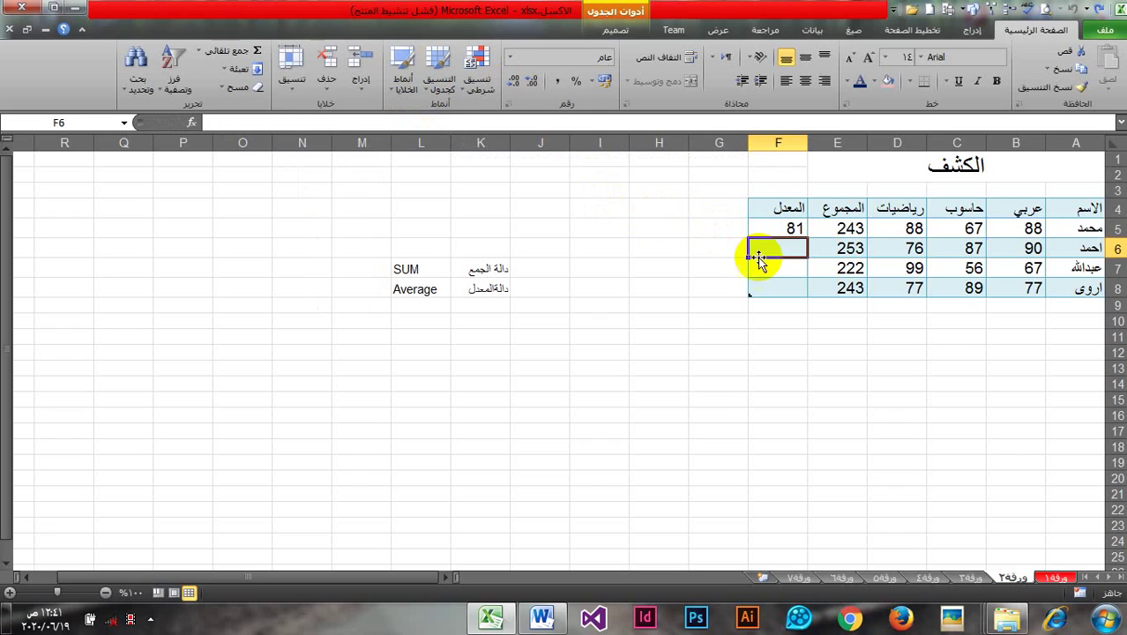
Step: Fill the average formula from F5 down through F8
left_click(756, 230)
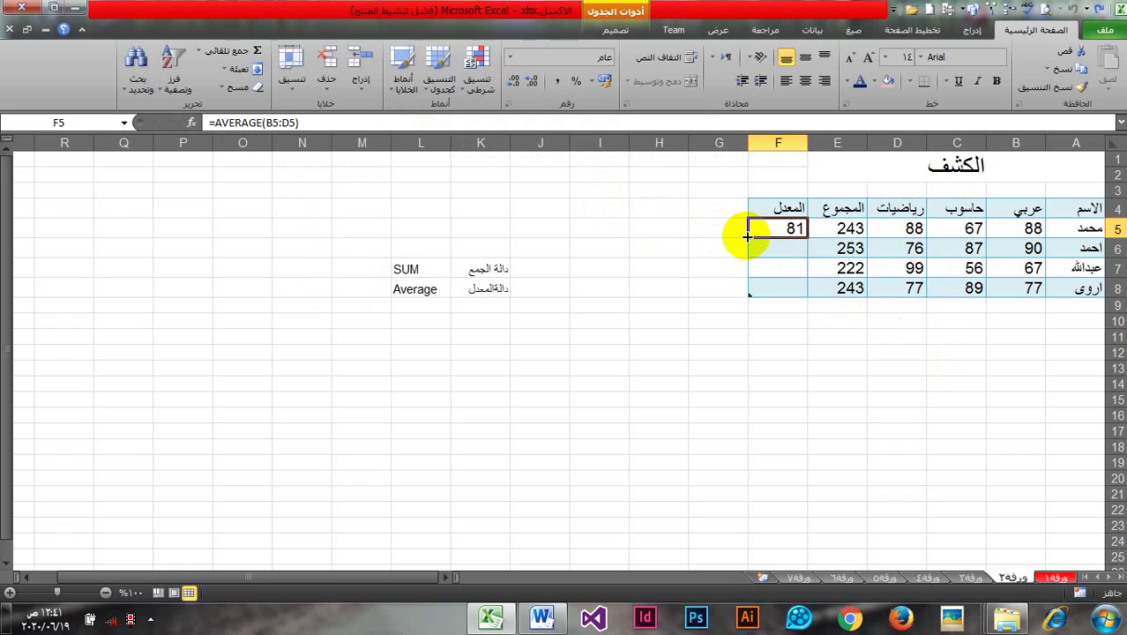
left_click_drag(747, 236, 746, 291)
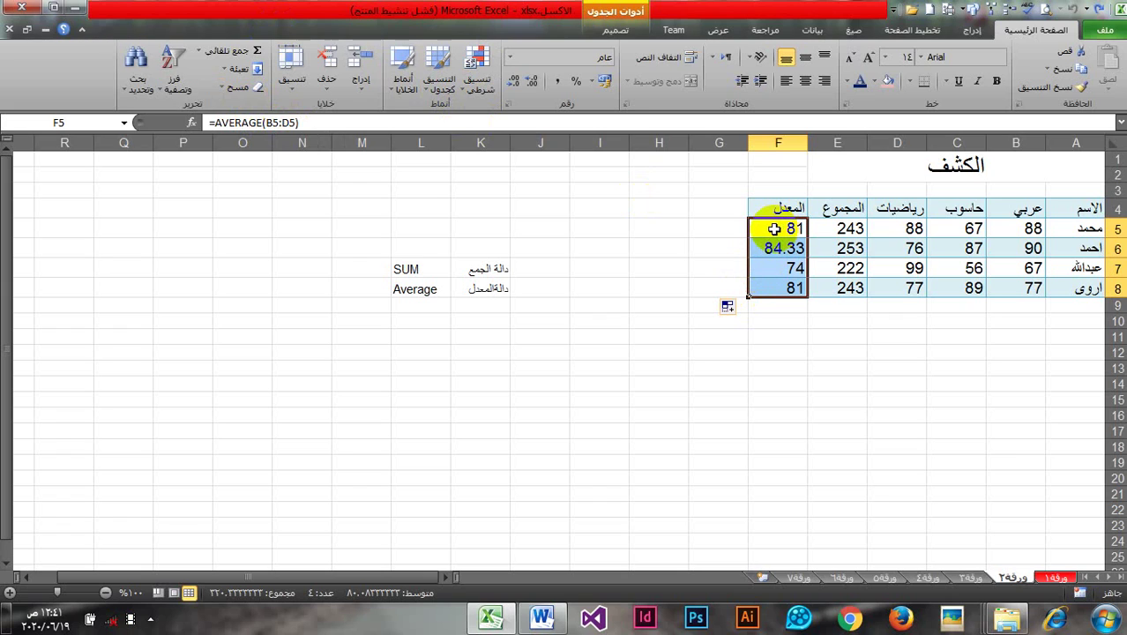
Step: Change the range in F5's AVERAGE formula to B5:e5 so that it includes the total column
left_click(278, 122)
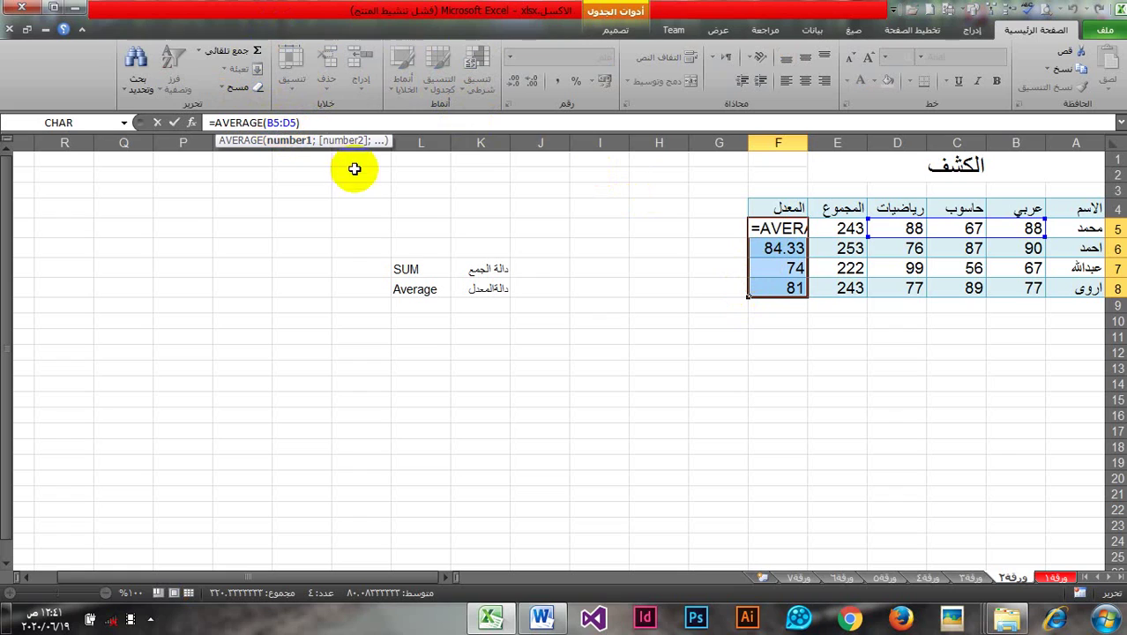
left_click(289, 123)
key("BackSpace")
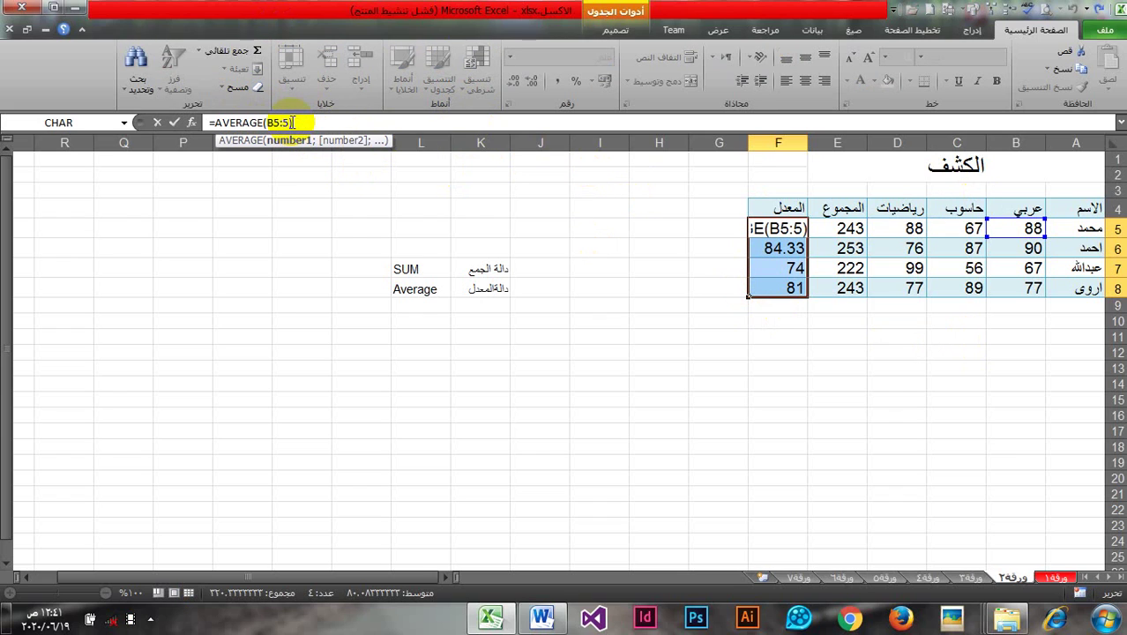
type("e")
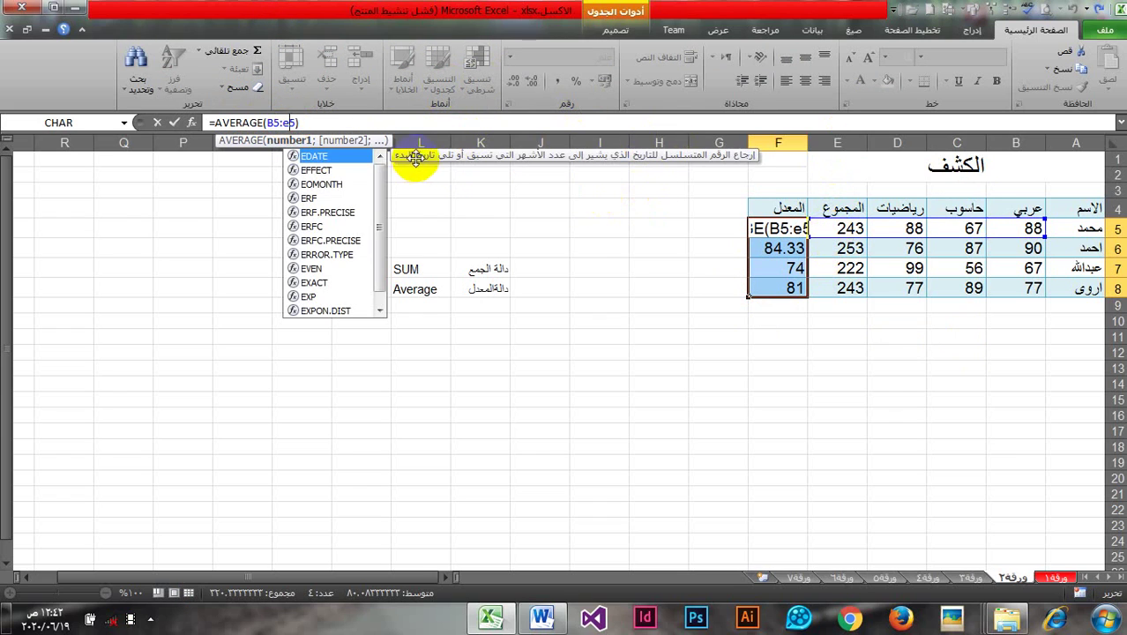
key("Return")
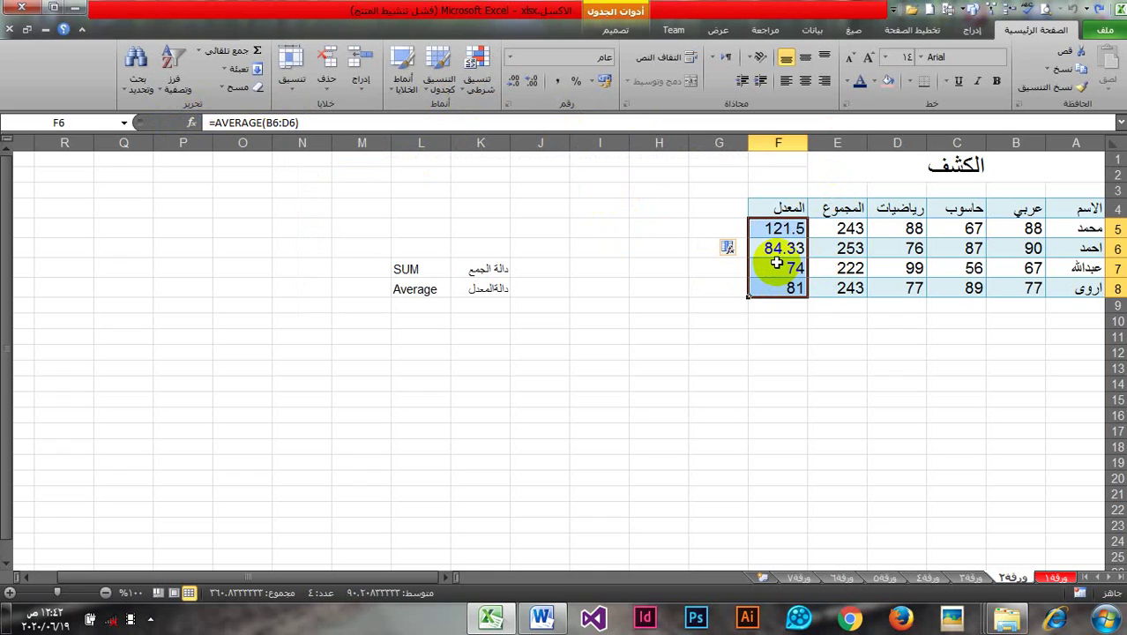
Step: Inspect the cell range used by the average formula in F6 and the SUM formula in E5
left_click(286, 122)
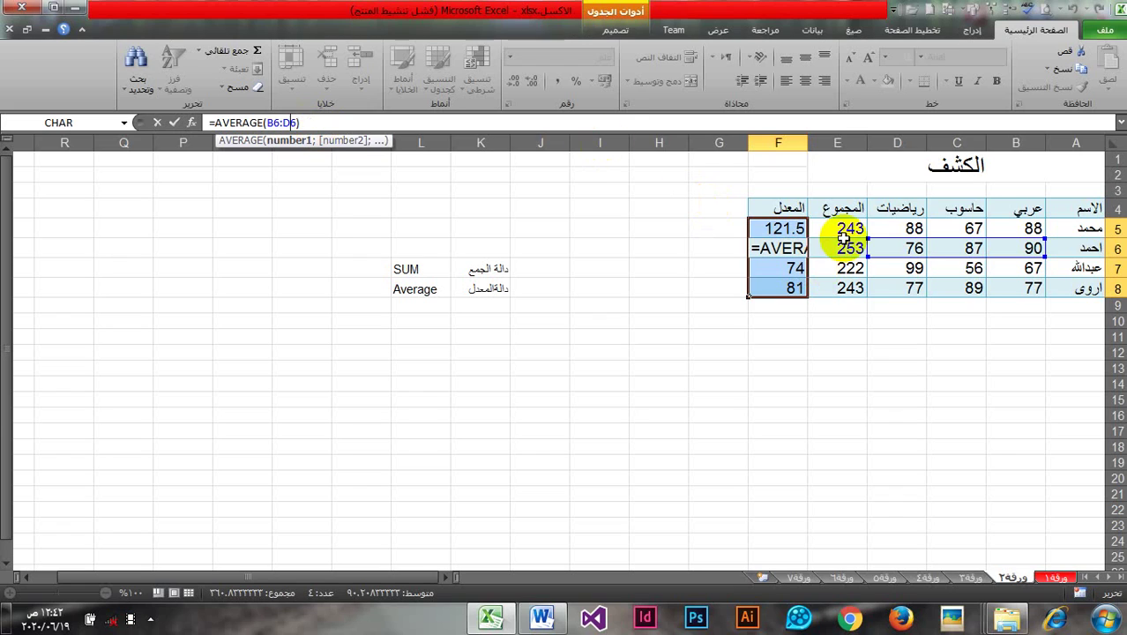
key("Return")
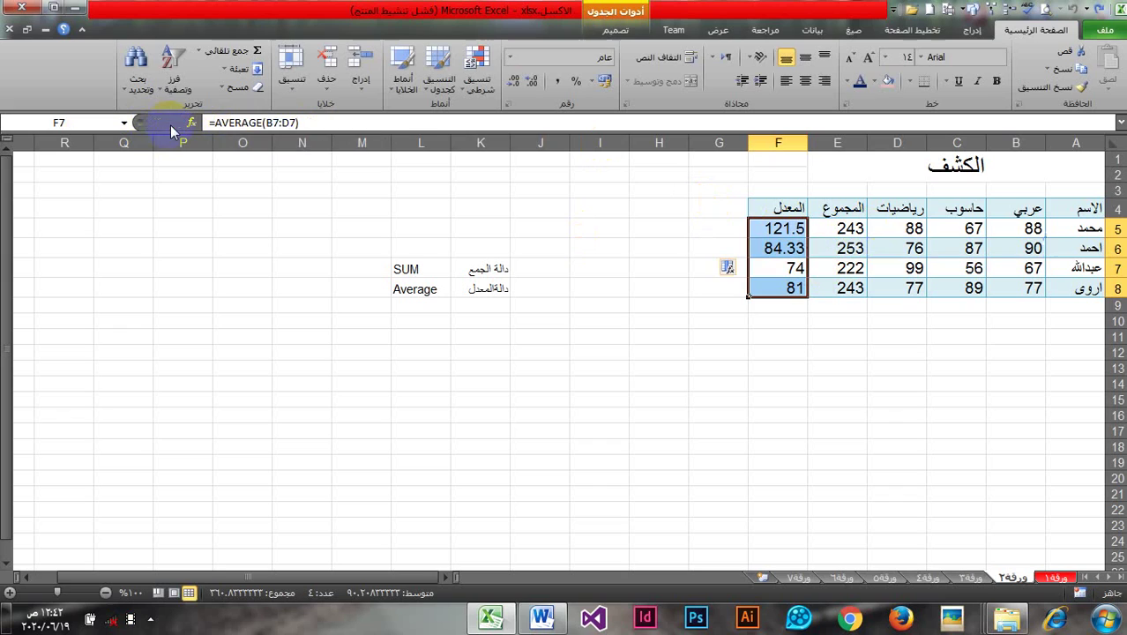
left_click_drag(481, 208, 547, 222)
left_click(842, 228)
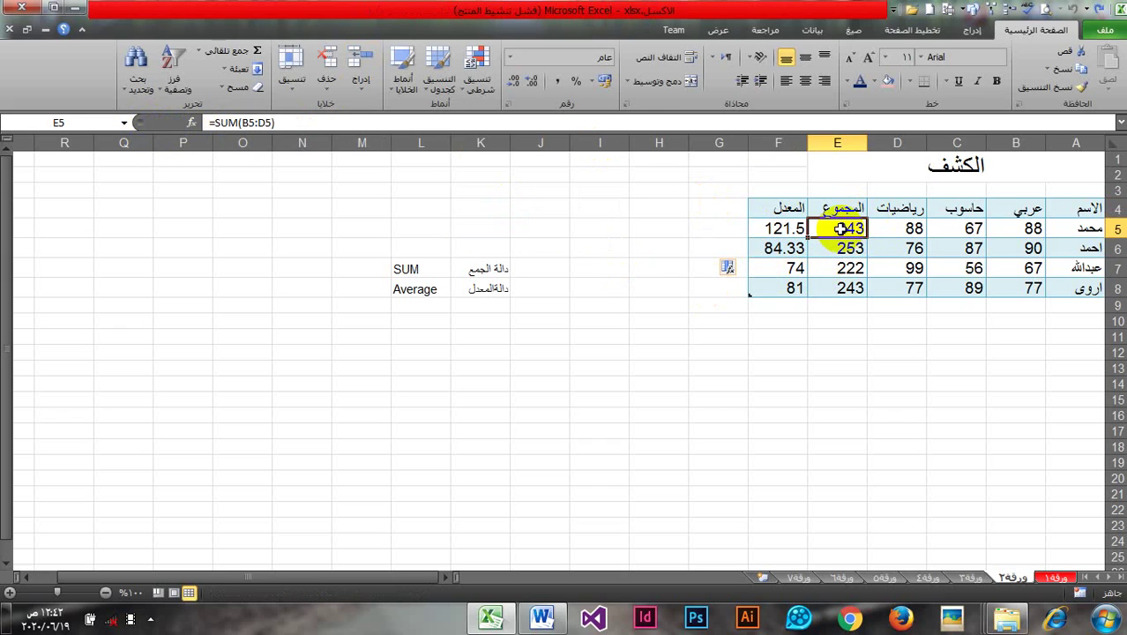
Step: Correct the AVERAGE formula in F5 so that its range is B5:d5, leaving out the total column
left_click(780, 228)
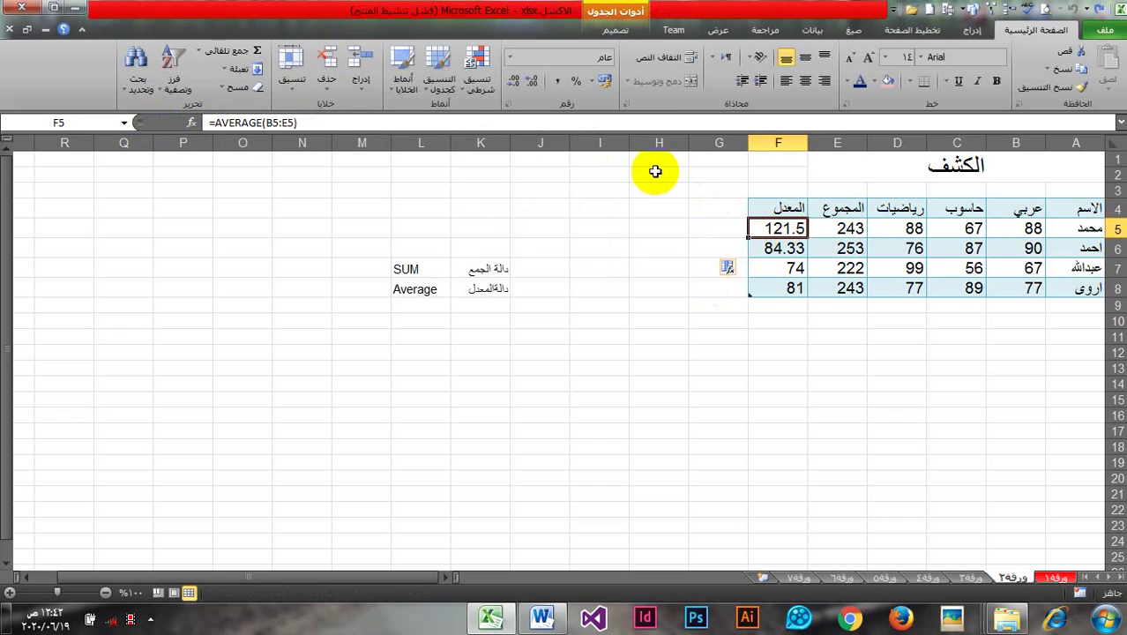
left_click(288, 122)
key("BackSpace")
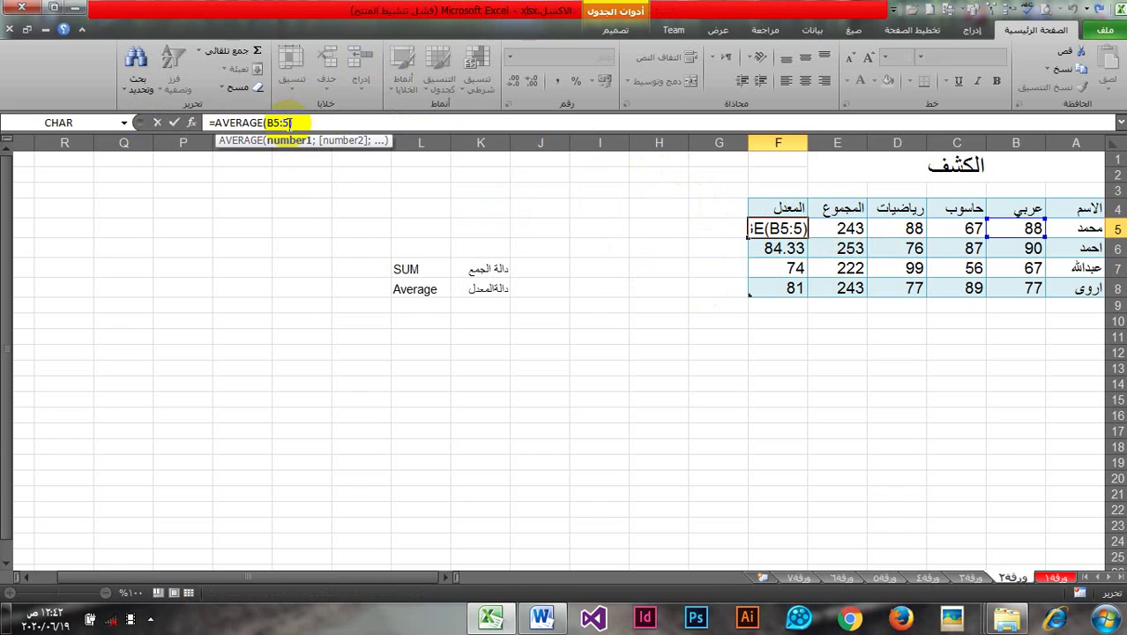
type("d")
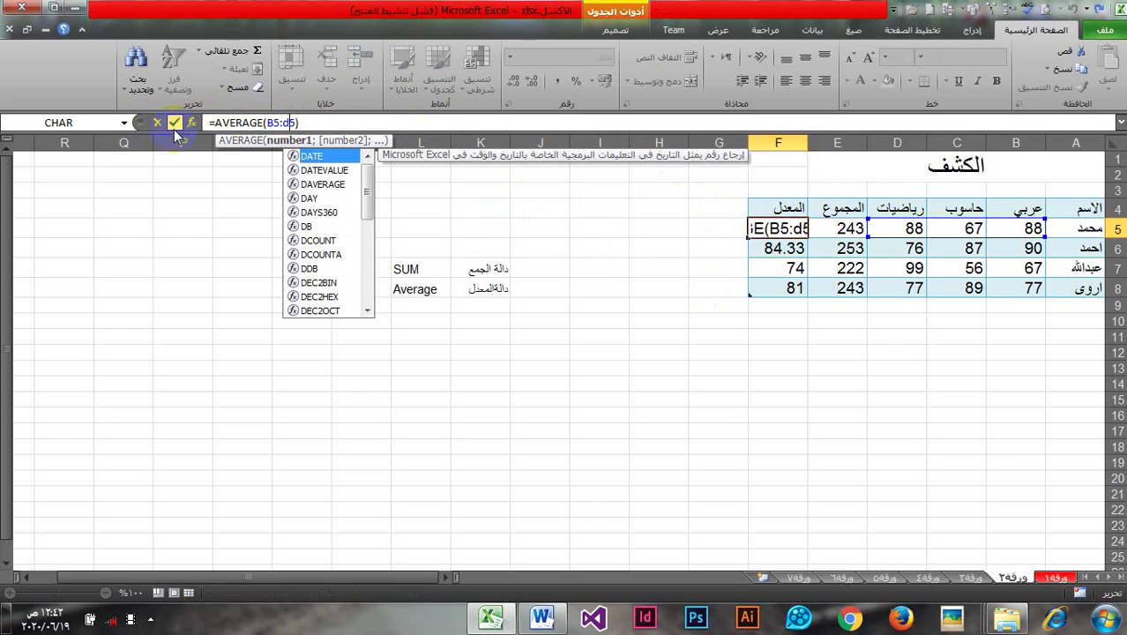
left_click(173, 123)
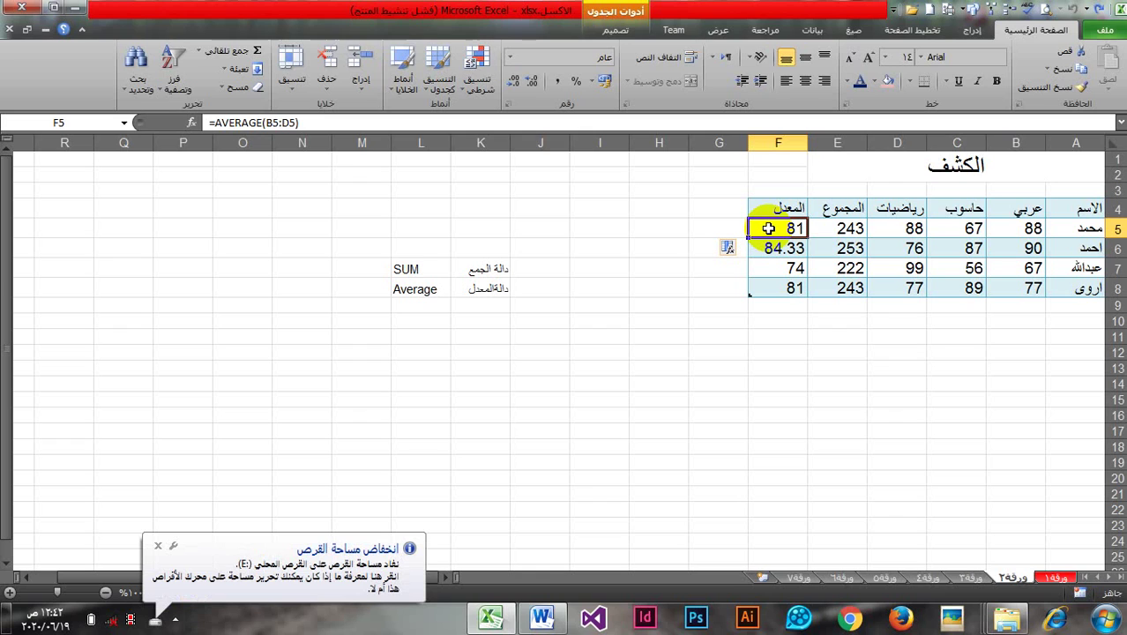
Step: Switch to the Word document containing the 2-6 exercises (التمارين)
left_click(543, 618)
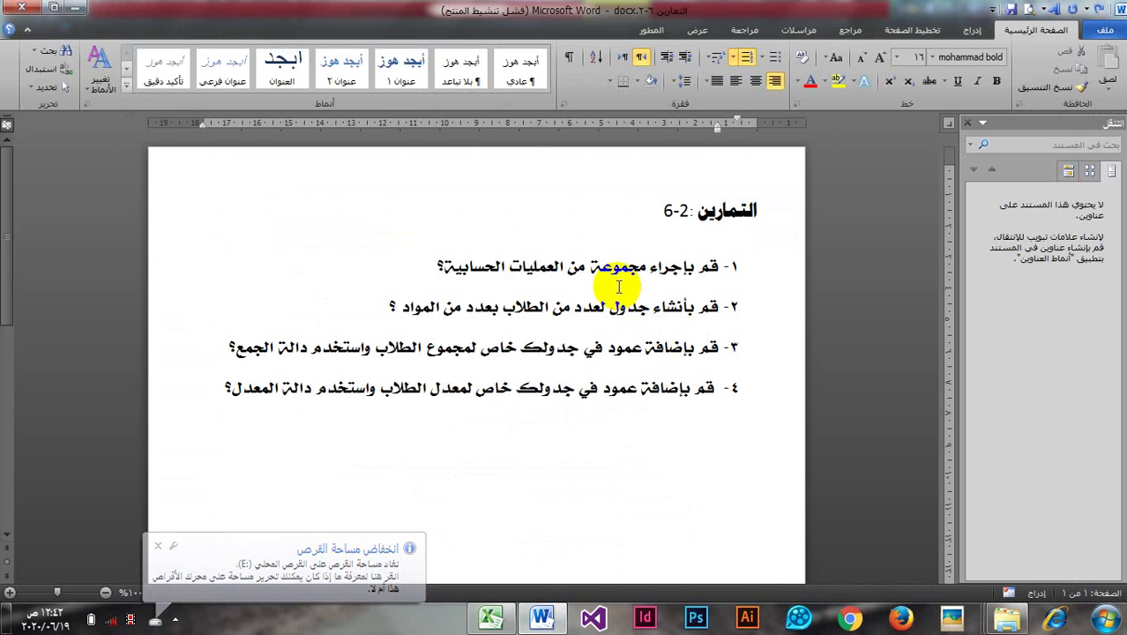